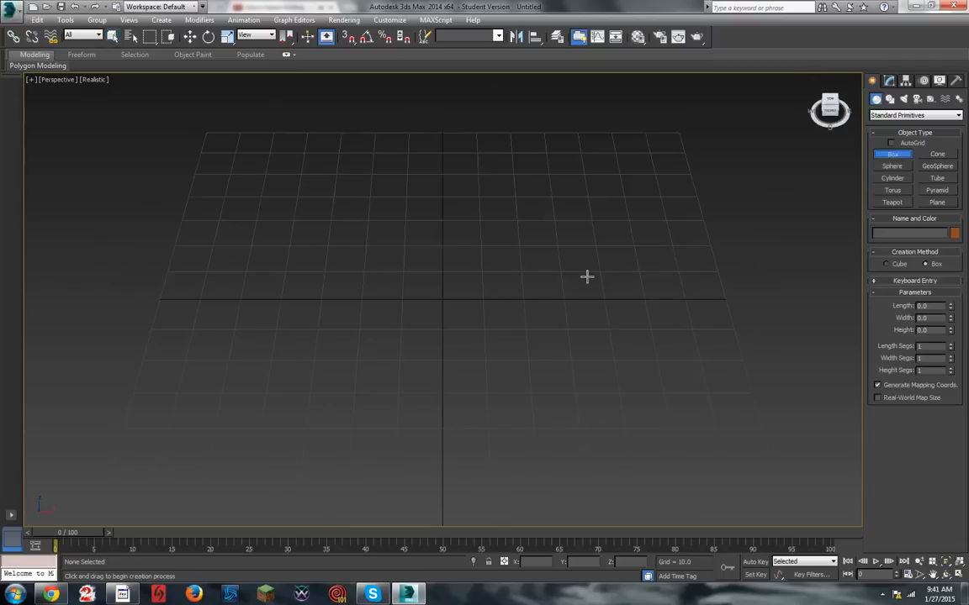
# Step: Create a tall box at the grid centre, about 5.1 long, 7.9 wide and 56.7 high
pyautogui.moveTo(429, 288); pyautogui.dragTo(461, 303)
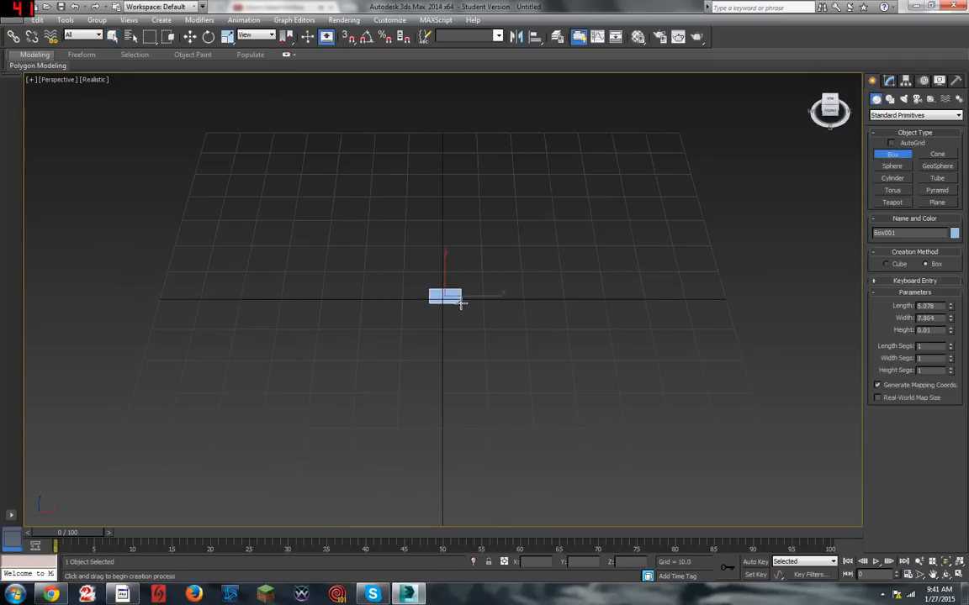
pyautogui.click(474, 79)
pyautogui.moveTo(838, 103)
pyautogui.mouseDown()
pyautogui.moveTo(837, 118)
pyautogui.moveTo(833, 93)
pyautogui.moveTo(848, 109)
pyautogui.moveTo(869, 100)
pyautogui.moveTo(846, 102)
pyautogui.moveTo(841, 89)
pyautogui.moveTo(838, 101)
pyautogui.mouseUp()
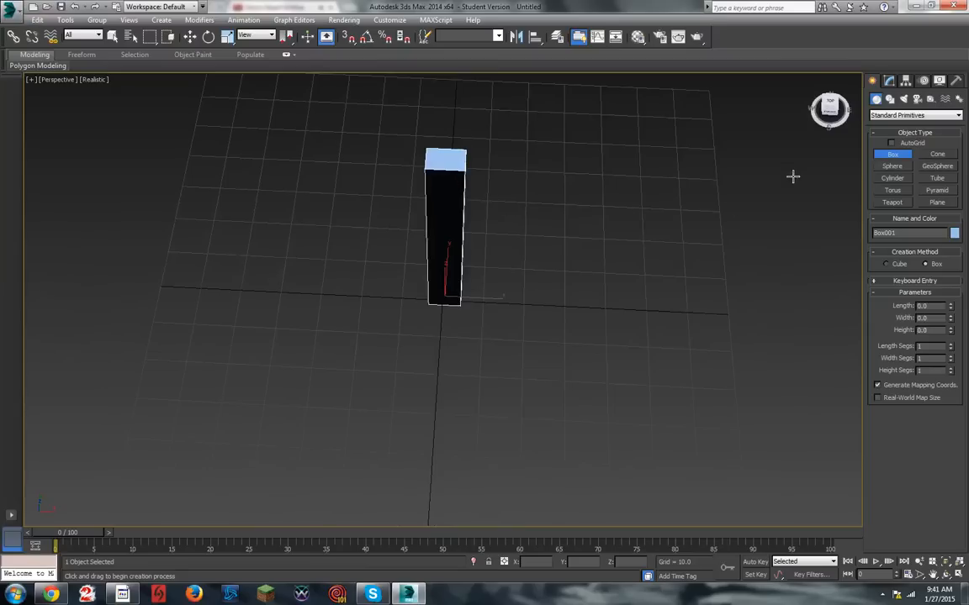
pyautogui.moveTo(829, 108); pyautogui.dragTo(745, 98)
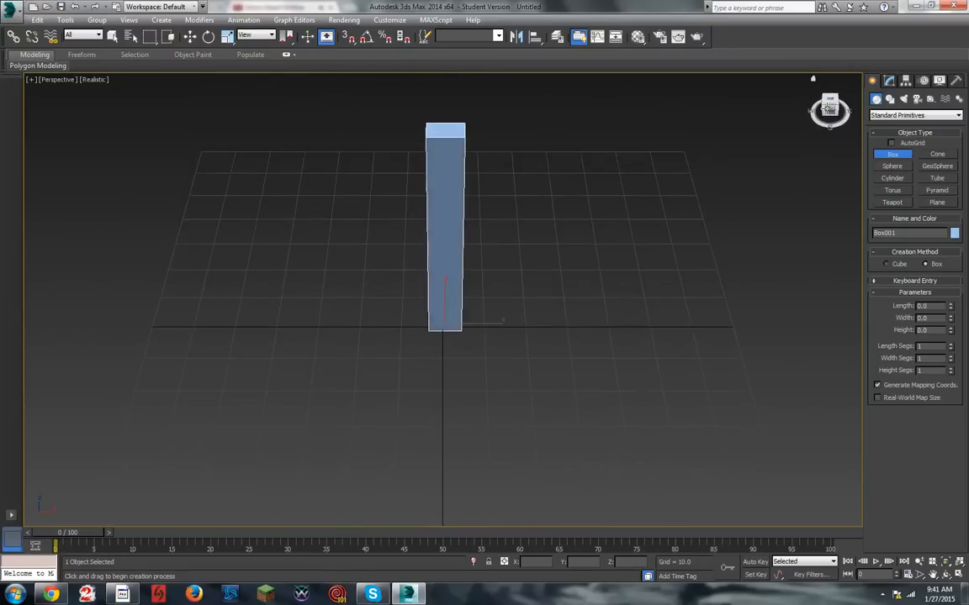
pyautogui.rightClick(430, 173)
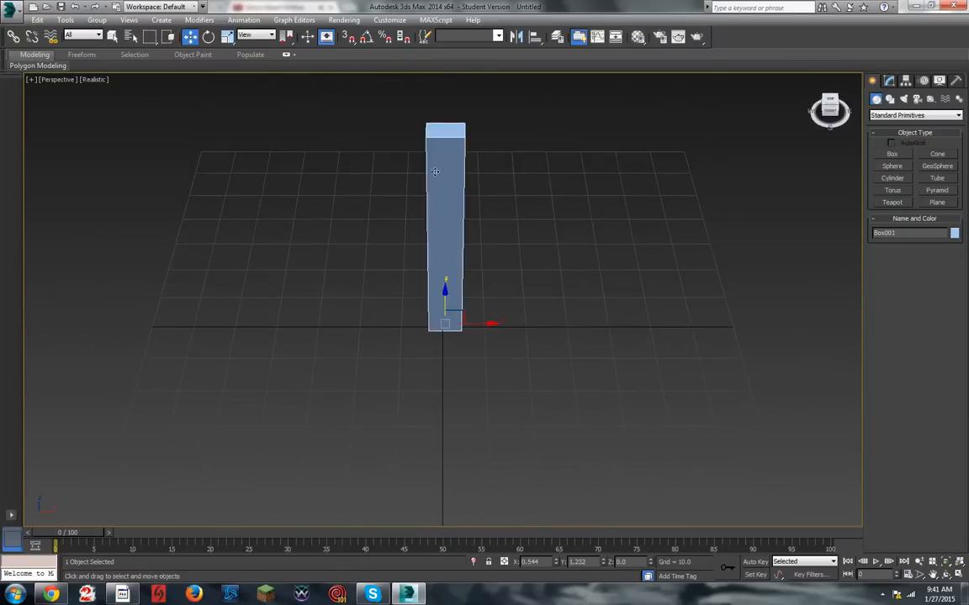
# Step: Centre the box on the grid origin by setting its X and Y position to 0
pyautogui.moveTo(829, 108); pyautogui.dragTo(753, 98)
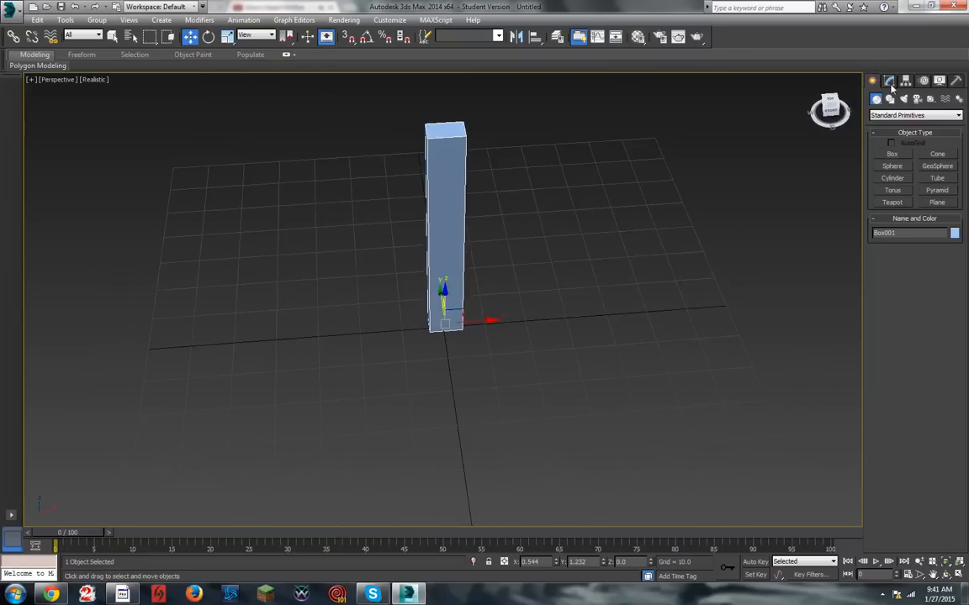
pyautogui.click(530, 562)
pyautogui.write('0')
pyautogui.press('Tab')
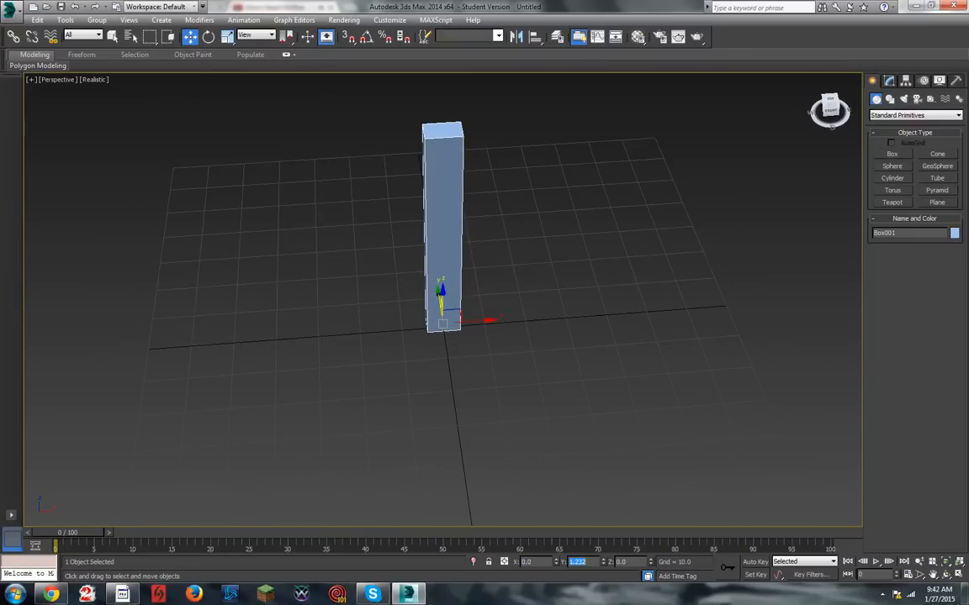
pyautogui.write('0')
pyautogui.press('Return')
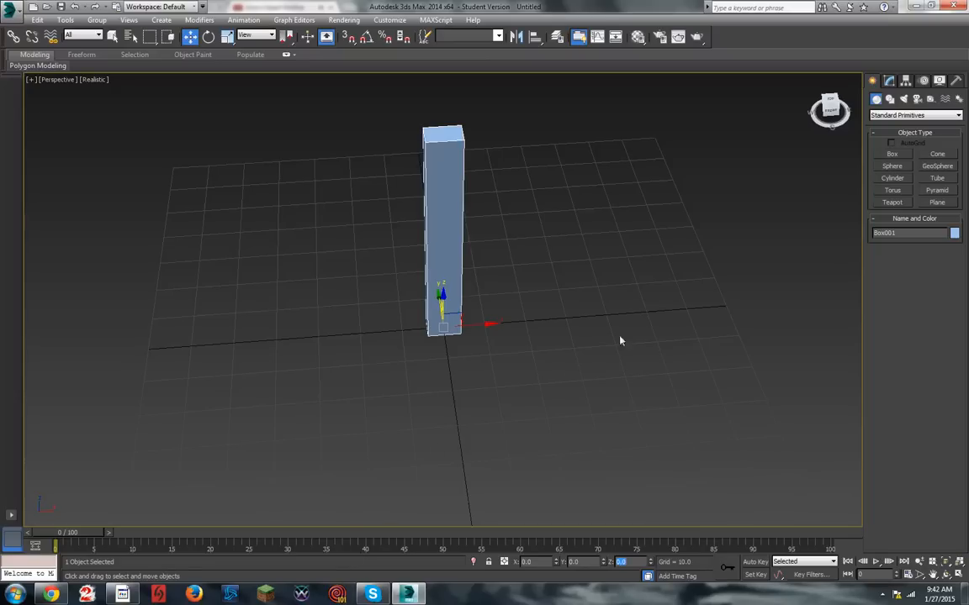
# Step: Set the box to 2 length segments, 2 width segments and 3 height segments
pyautogui.moveTo(830, 109); pyautogui.dragTo(765, 98)
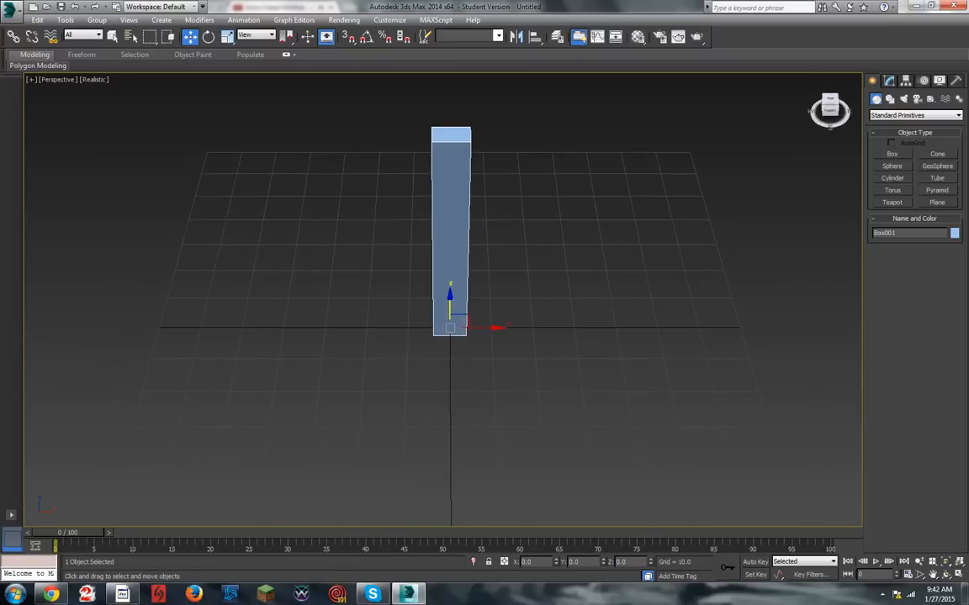
pyautogui.click(889, 80)
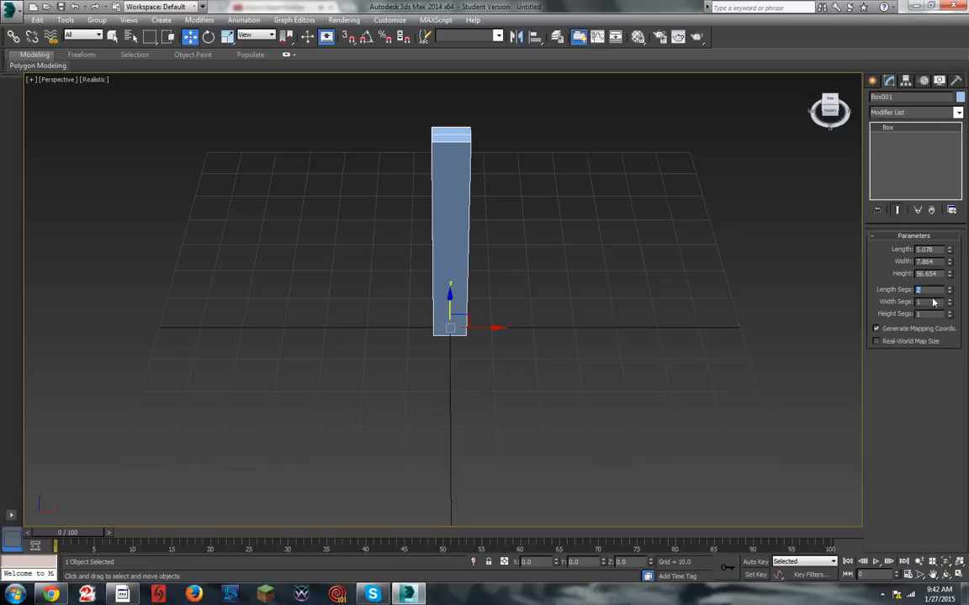
pyautogui.write('2')
pyautogui.press('Return')
pyautogui.moveTo(843, 105); pyautogui.dragTo(745, 100)
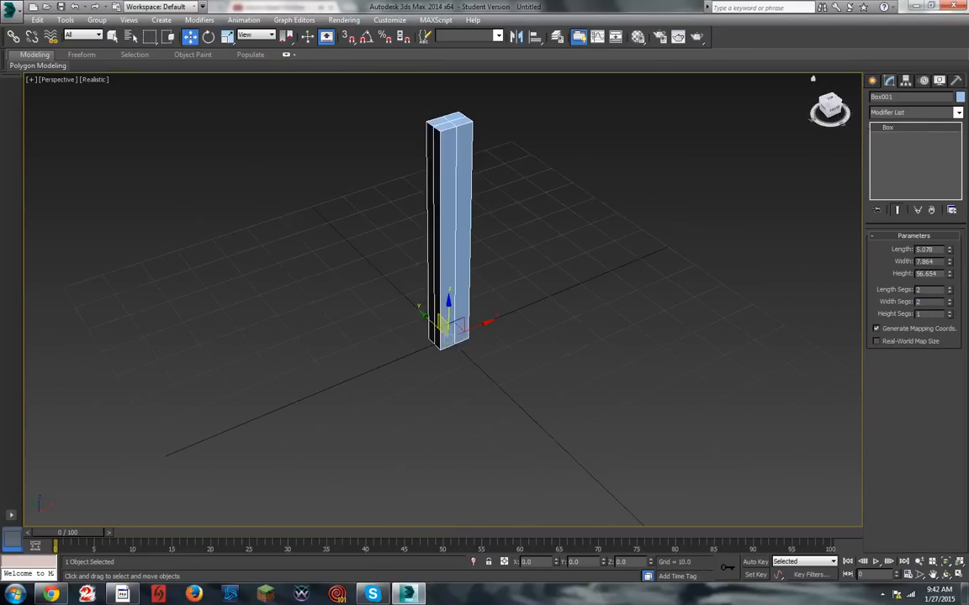
pyautogui.press('Tab')
pyautogui.write('3')
pyautogui.press('Return')
pyautogui.click(830, 115)
pyautogui.moveTo(830, 118); pyautogui.dragTo(830, 121)
pyautogui.rightClick(902, 128)
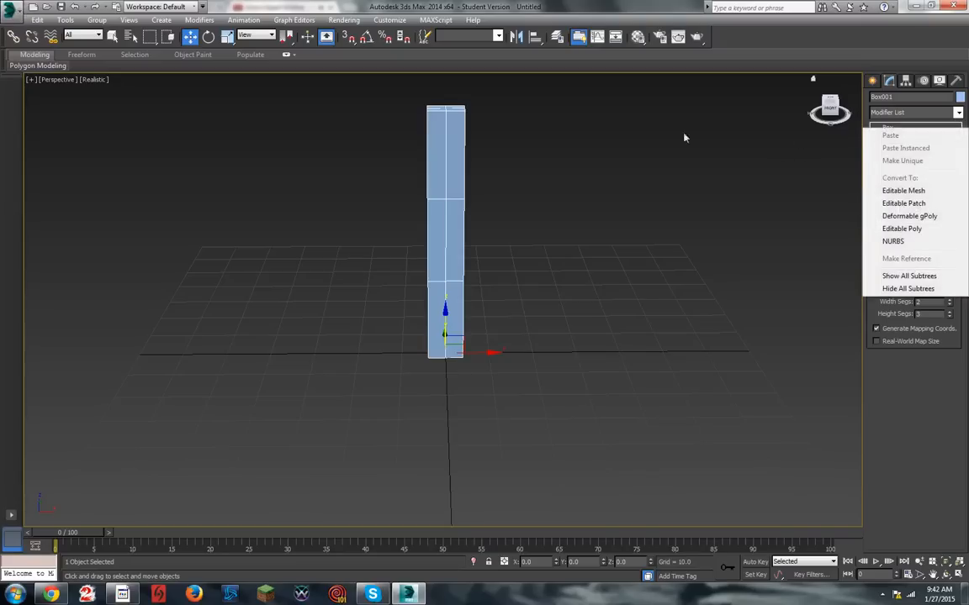
# Step: Turn on Edged Faces and set the viewport shading style to Clay
pyautogui.click(97, 79)
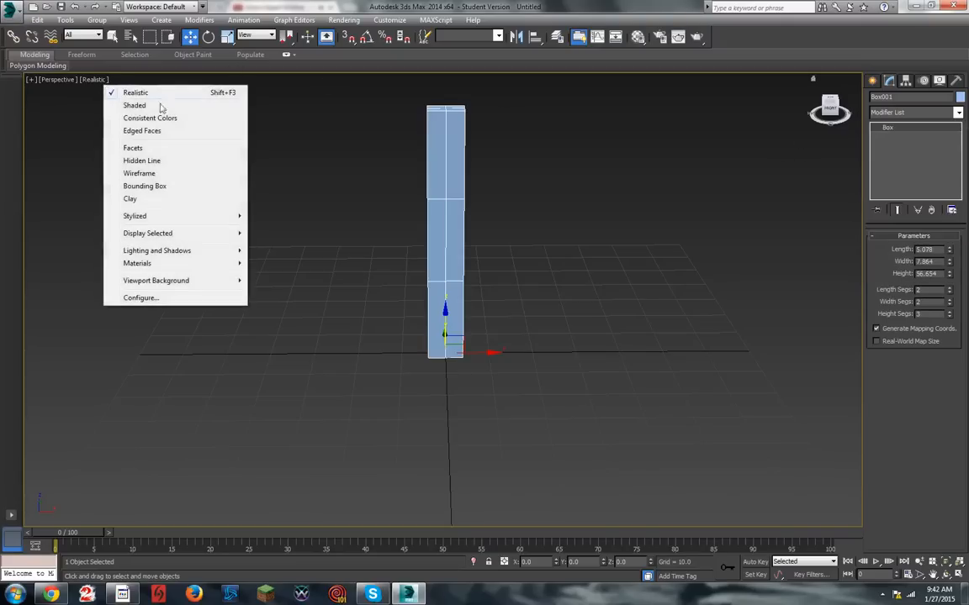
pyautogui.click(151, 130)
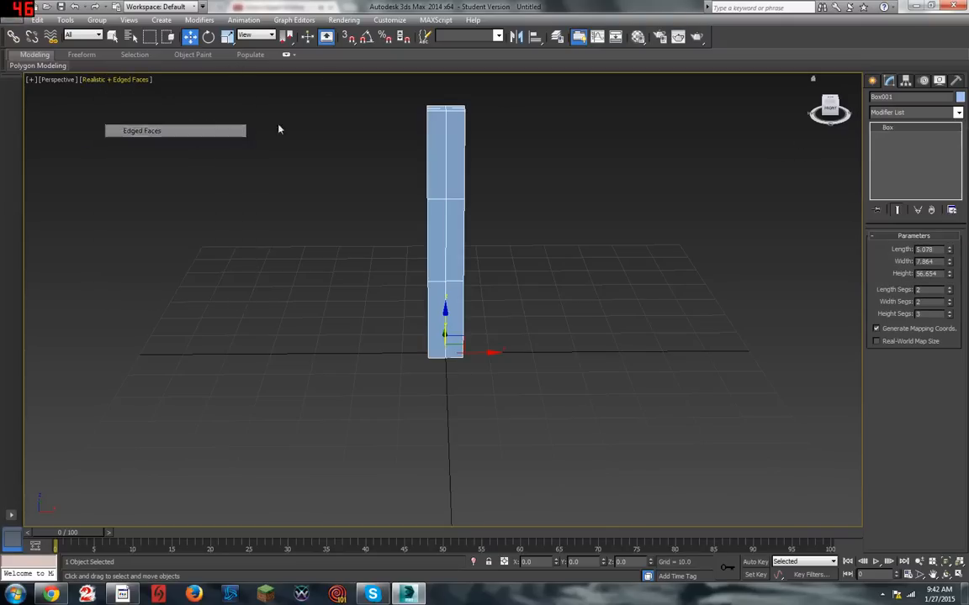
pyautogui.click(137, 80)
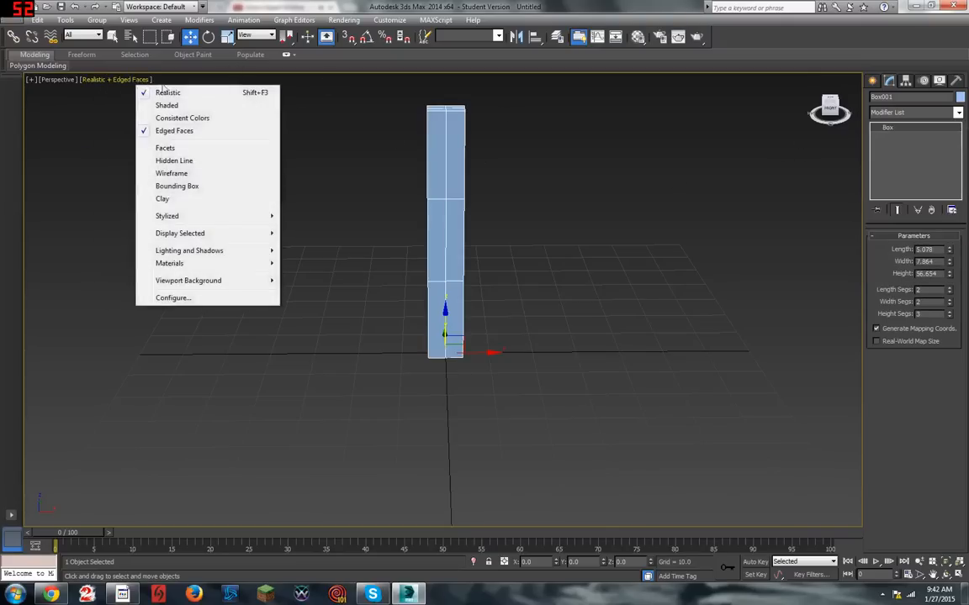
pyautogui.click(203, 200)
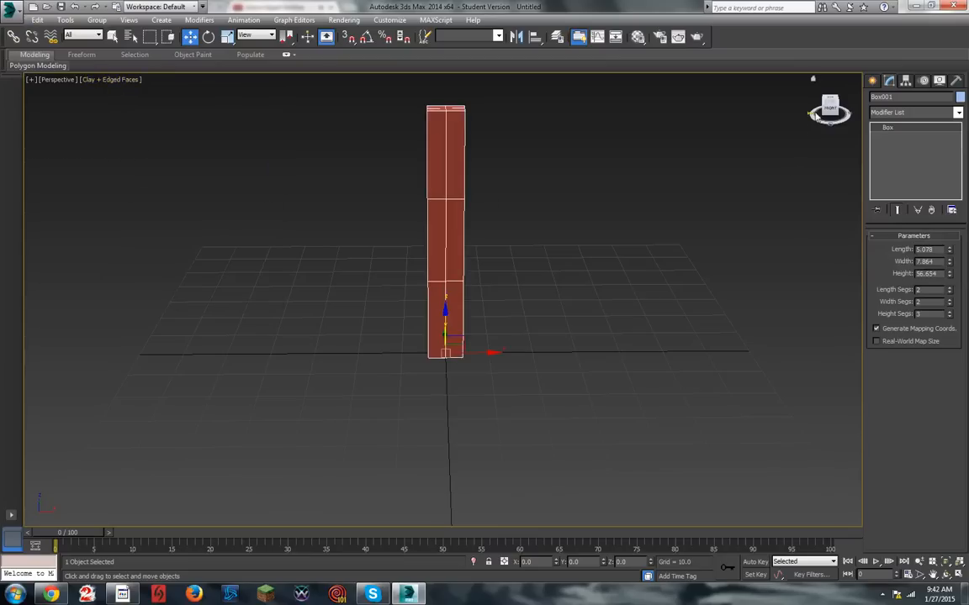
# Step: Convert the segmented box to an Editable Poly
pyautogui.moveTo(800, 121); pyautogui.dragTo(849, 122)
pyautogui.click(440, 150)
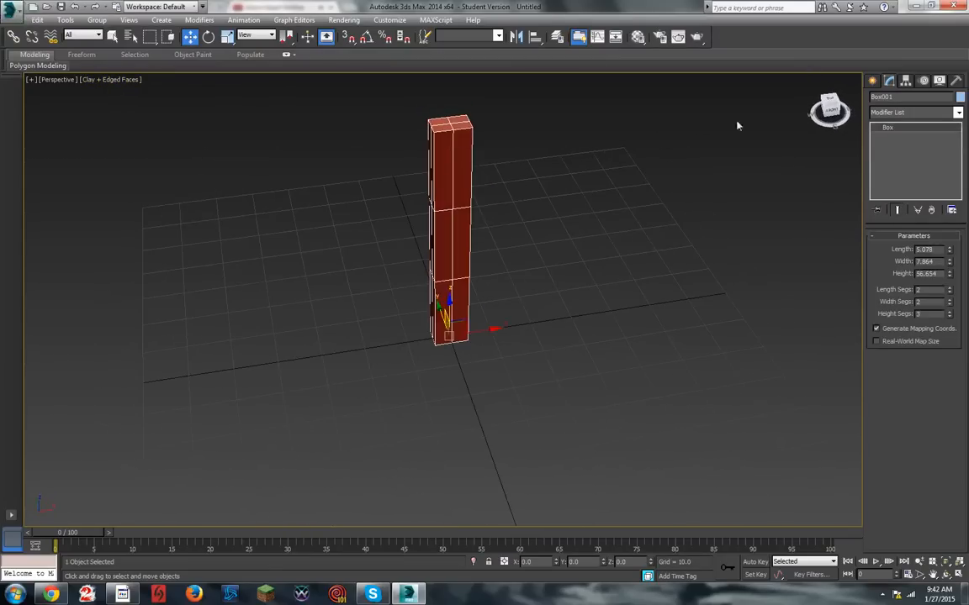
pyautogui.click(837, 111)
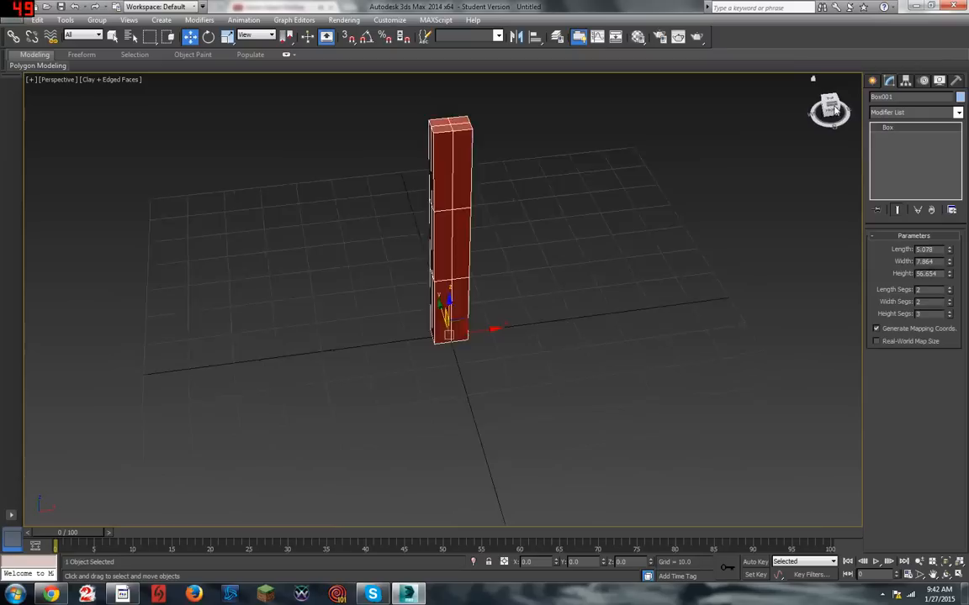
pyautogui.rightClick(906, 131)
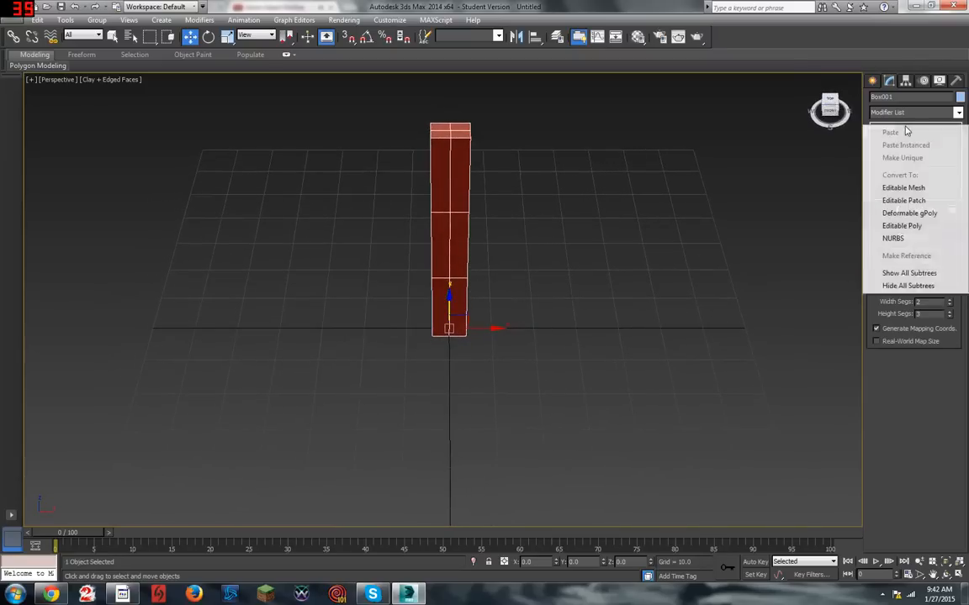
pyautogui.click(902, 225)
# Step: Select the full lower horizontal edge loop around the box and move it down close to the base
pyautogui.moveTo(830, 111); pyautogui.dragTo(815, 121)
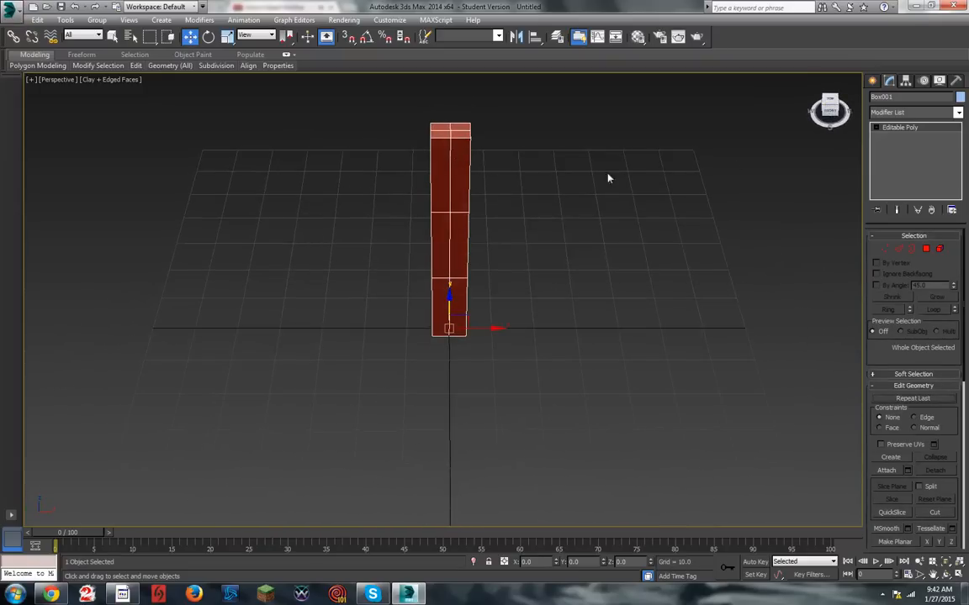
pyautogui.click(898, 249)
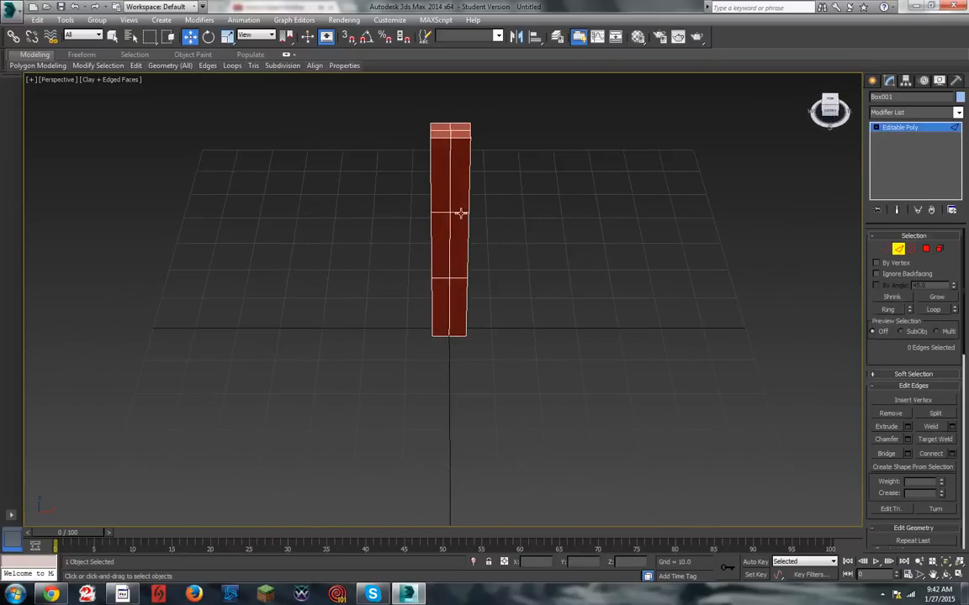
pyautogui.click(457, 279)
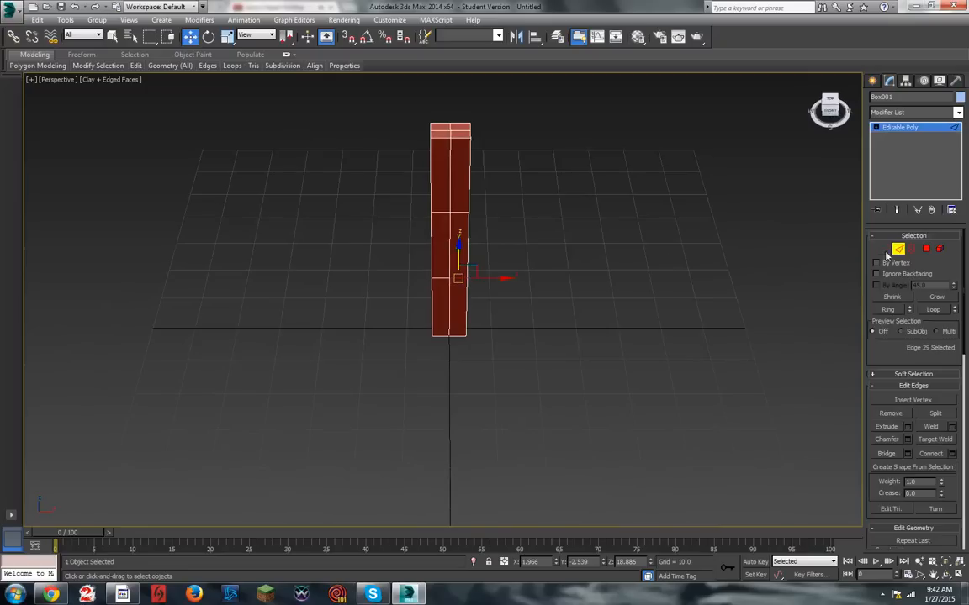
pyautogui.click(935, 311)
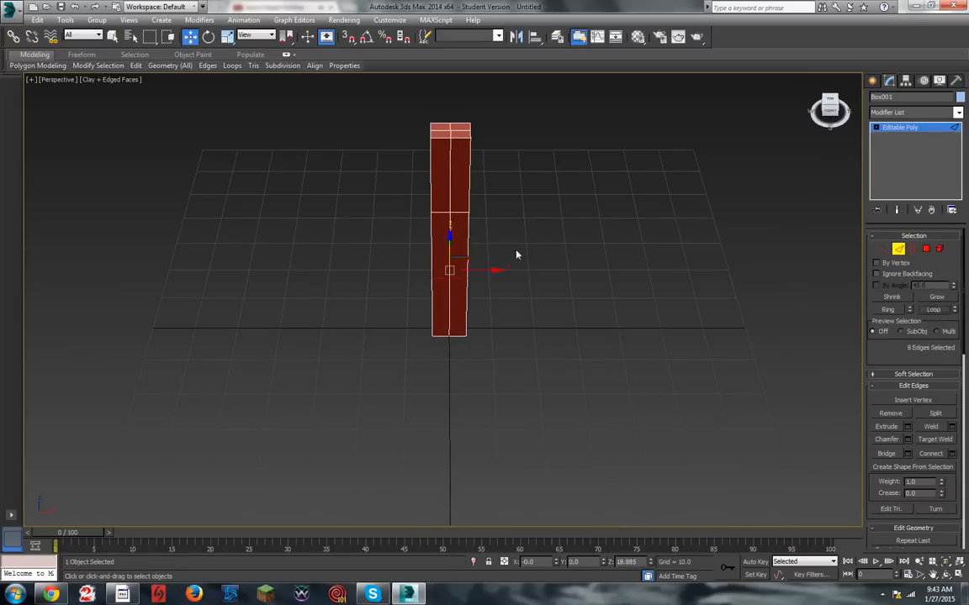
pyautogui.click(830, 101)
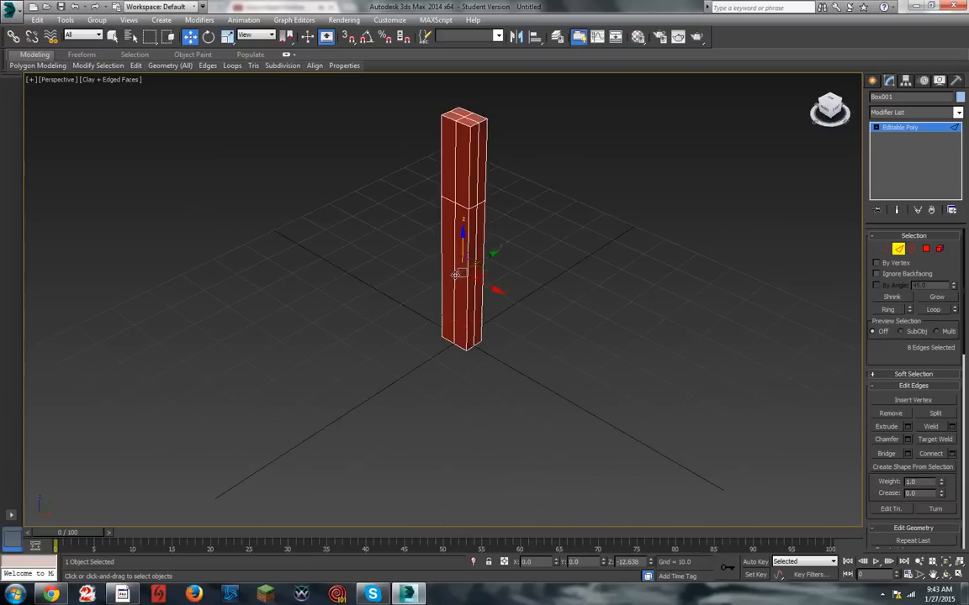
pyautogui.click(590, 232)
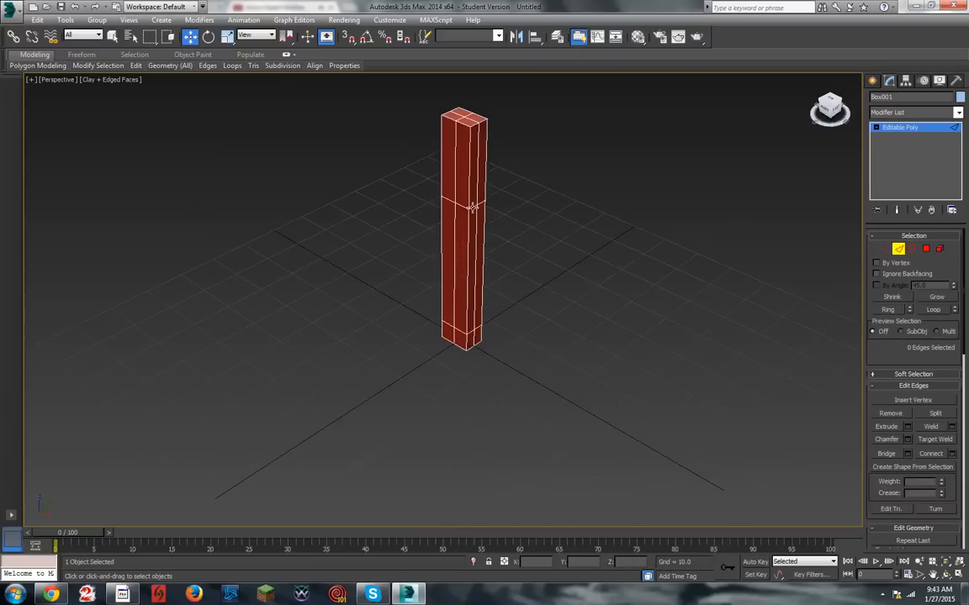
# Step: Select the full upper horizontal edge loop and move it down to just above the lower loop
pyautogui.click(463, 206)
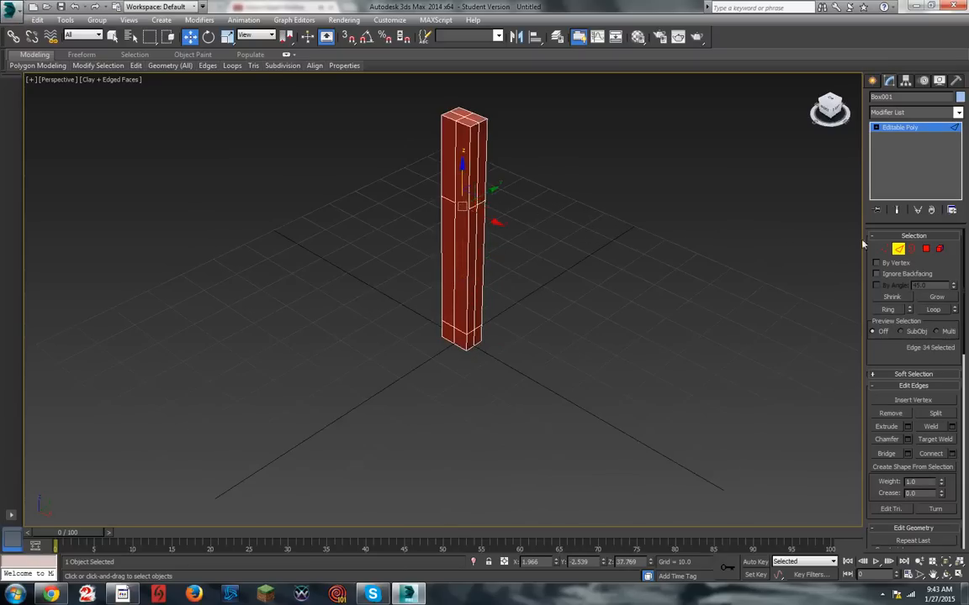
pyautogui.click(935, 312)
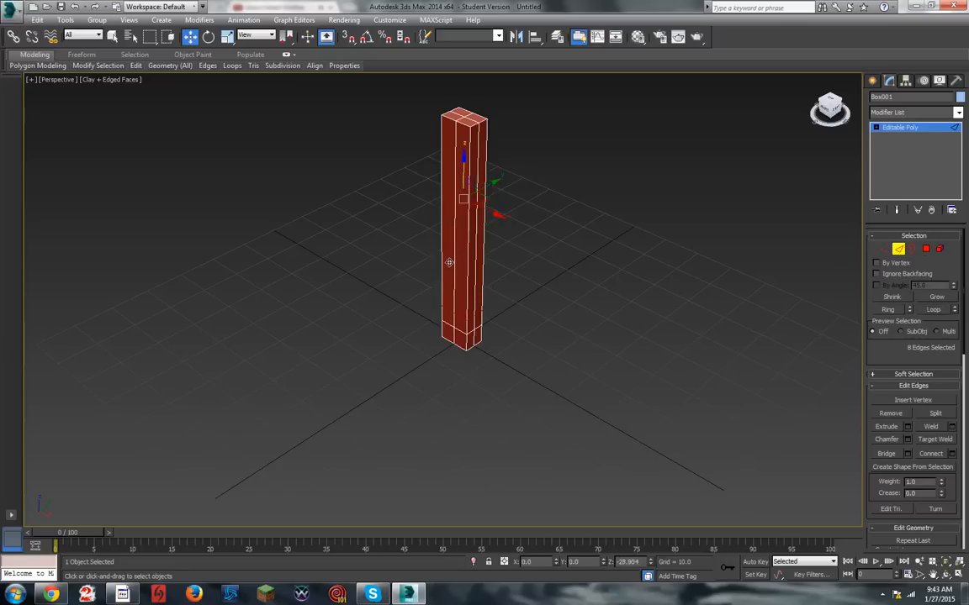
pyautogui.moveTo(449, 262); pyautogui.dragTo(450, 266)
pyautogui.click(670, 227)
pyautogui.click(826, 105)
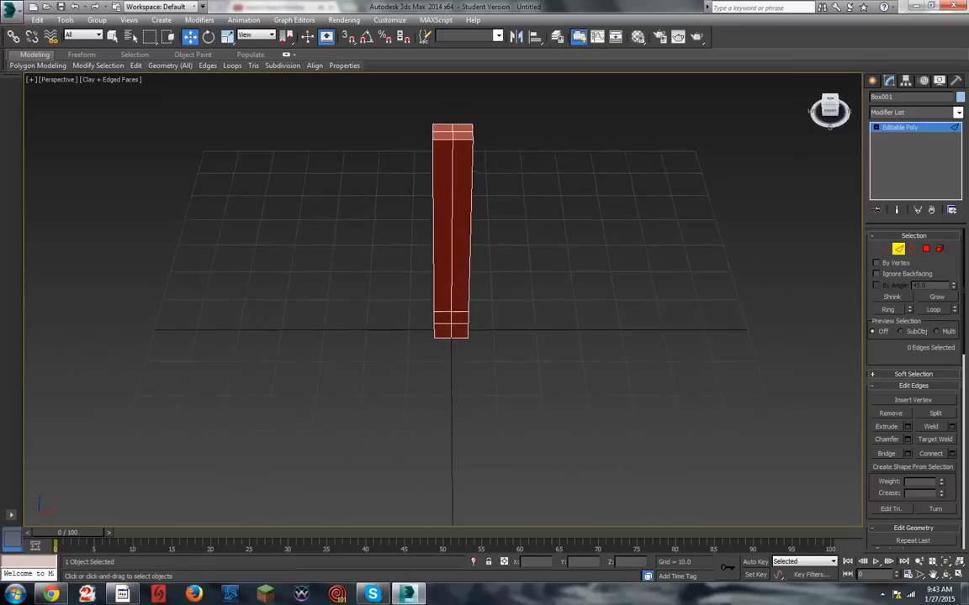
pyautogui.moveTo(829, 107); pyautogui.dragTo(795, 91)
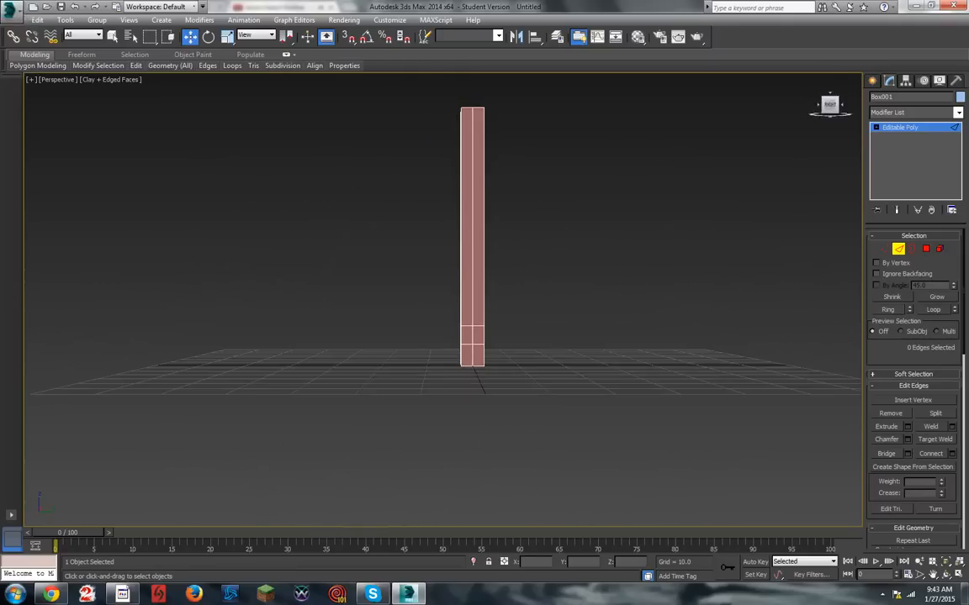
pyautogui.keyDown('alt'); pyautogui.moveTo(361, 88); pyautogui.dragTo(118, 82, button='middle'); pyautogui.keyUp('alt')
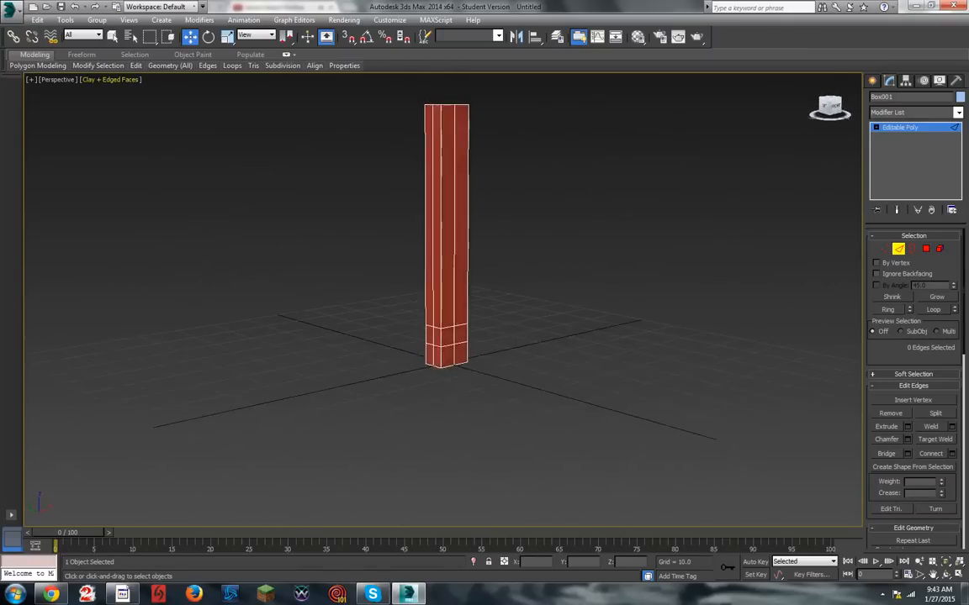
pyautogui.moveTo(809, 94); pyautogui.dragTo(827, 105)
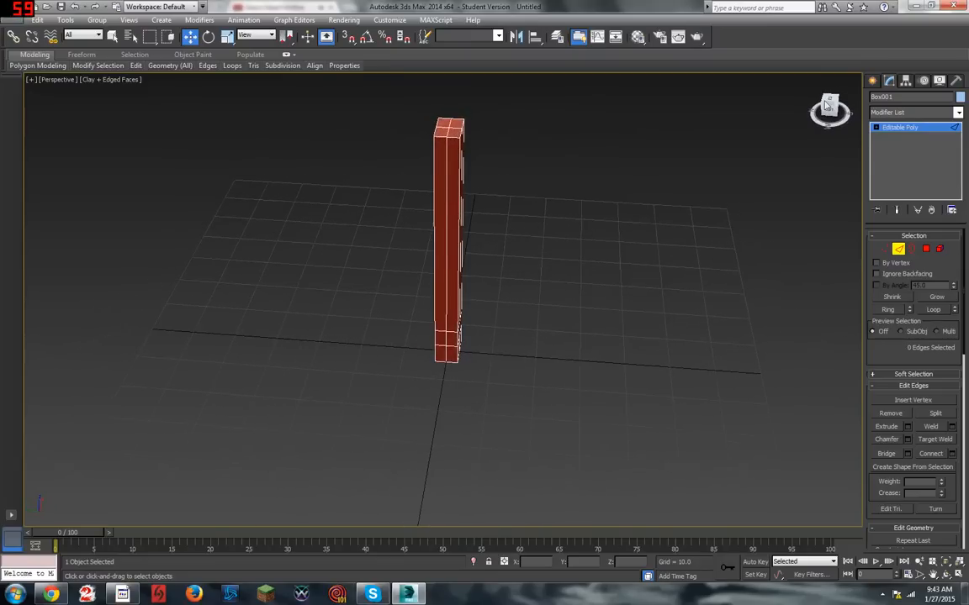
pyautogui.click(828, 105)
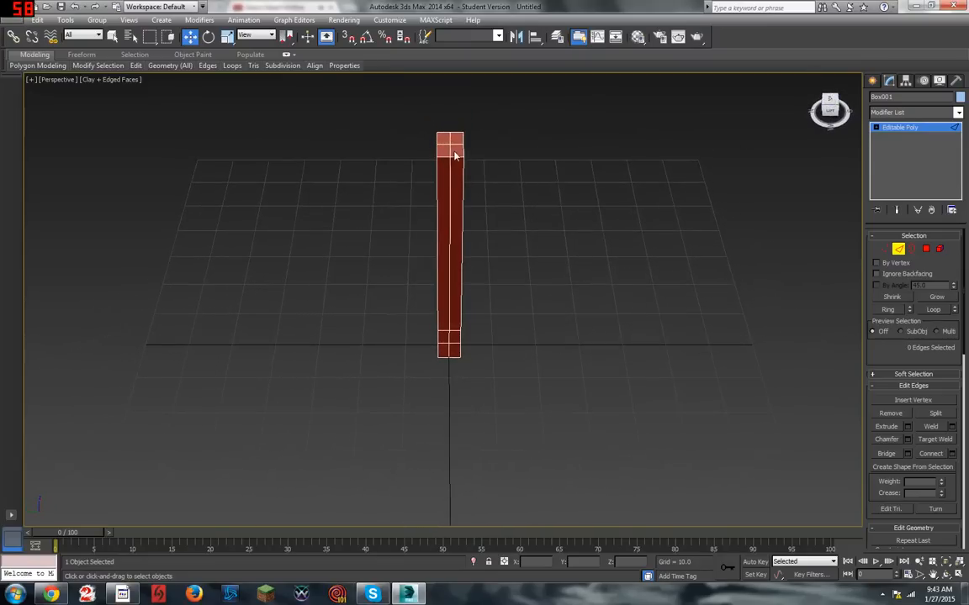
pyautogui.moveTo(831, 108)
pyautogui.mouseDown()
pyautogui.moveTo(821, 105)
pyautogui.moveTo(837, 113)
pyautogui.moveTo(812, 111)
pyautogui.moveTo(819, 120)
pyautogui.mouseUp()
# Step: At vertex level, Target Weld the top face's two front corner vertices to the middle vertex of its front edge
pyautogui.click(886, 250)
pyautogui.click(832, 112)
pyautogui.scroll(3, 501, 99)
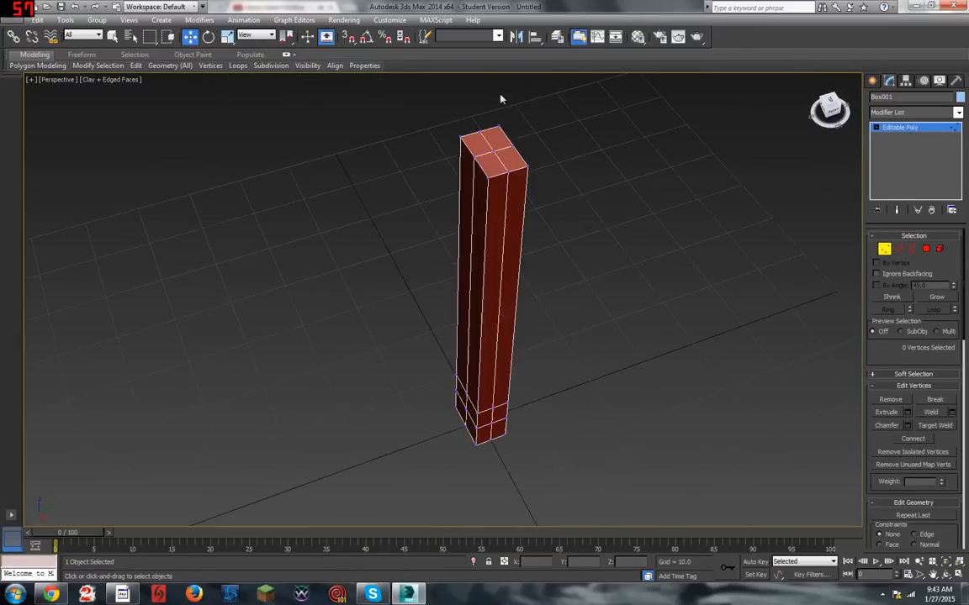
pyautogui.click(935, 426)
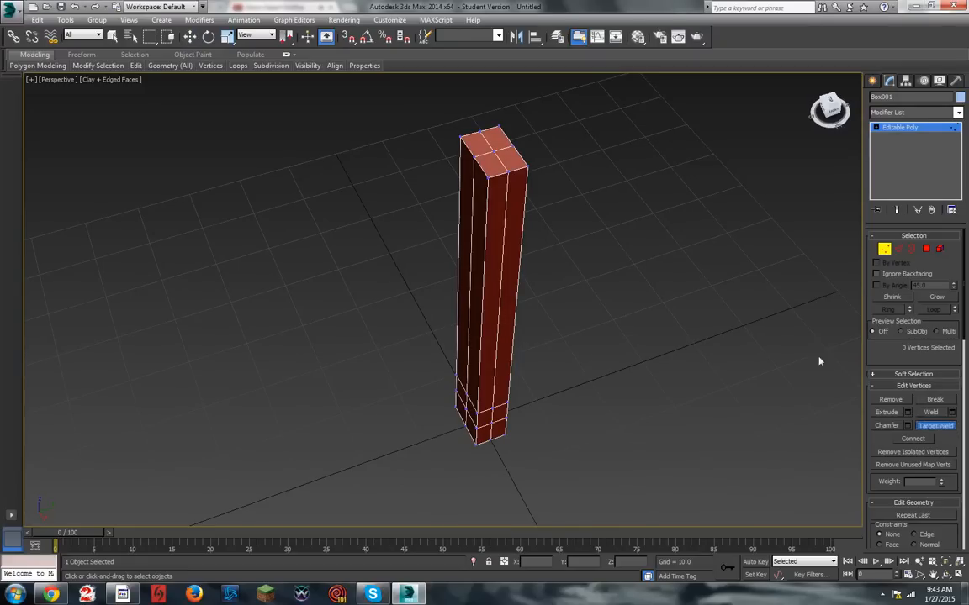
pyautogui.click(508, 174)
pyautogui.click(528, 167)
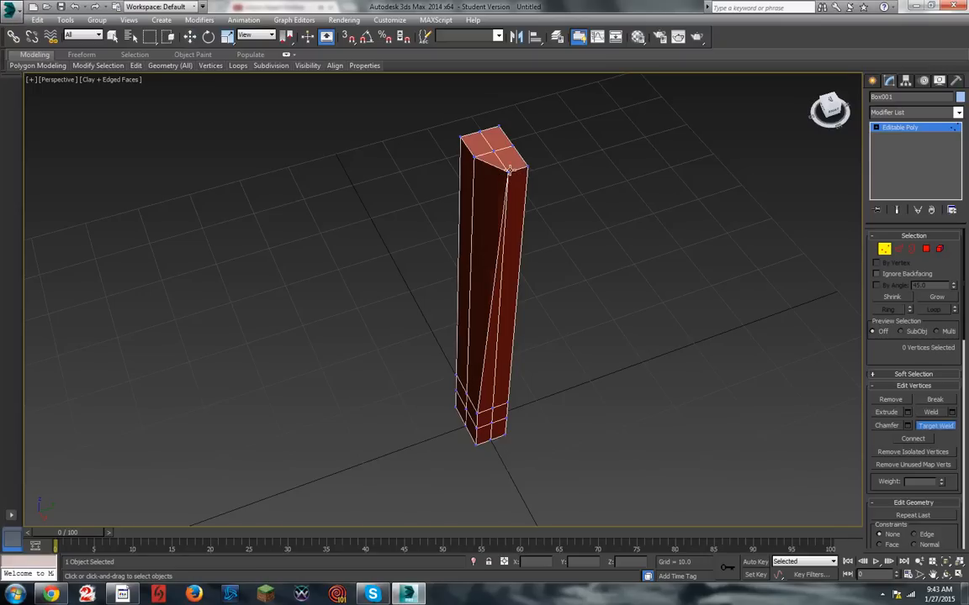
pyautogui.click(510, 170)
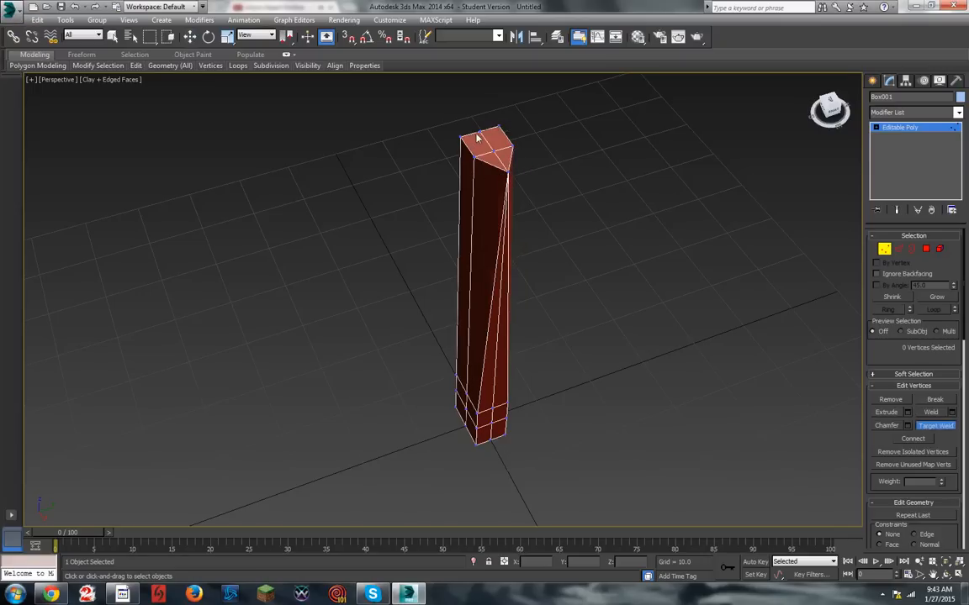
# Step: Target Weld the top face's back corner to its neighbouring middle vertex, and the upper loop's two front corners to the front middle vertex
pyautogui.click(481, 132)
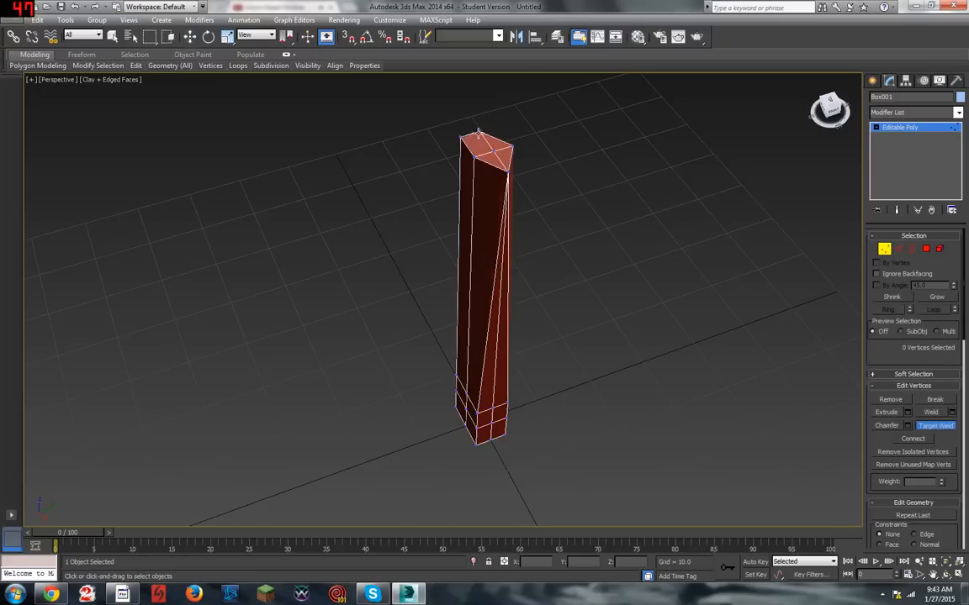
pyautogui.scroll(4, 475, 371)
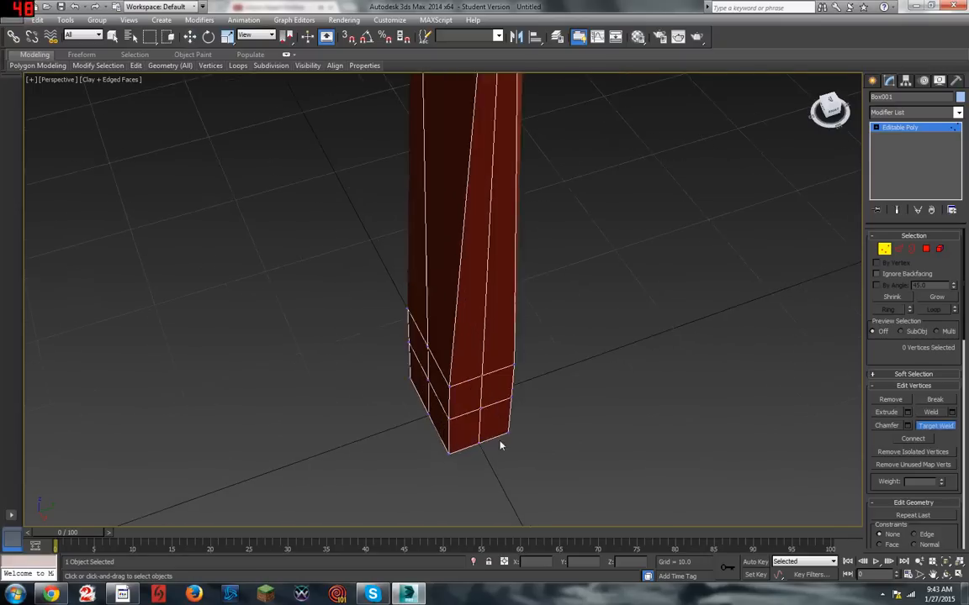
pyautogui.click(514, 367)
pyautogui.click(480, 376)
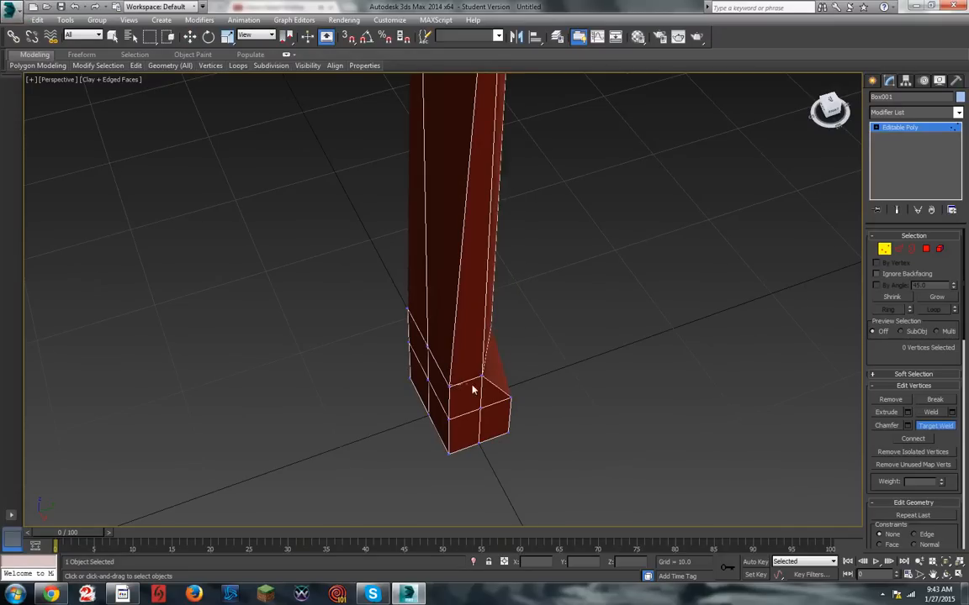
pyautogui.click(428, 347)
pyautogui.click(480, 376)
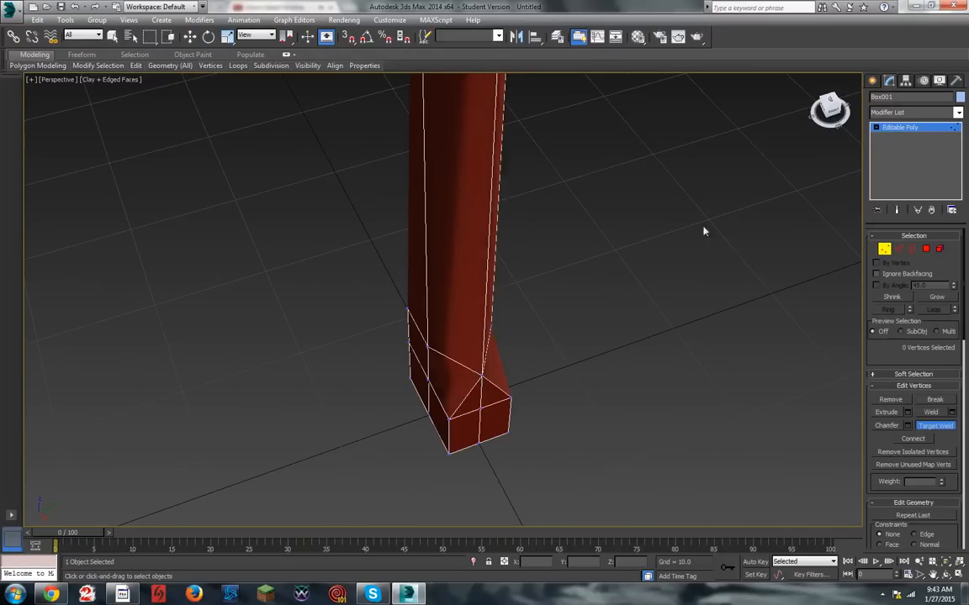
# Step: Target Weld the upper loop's remaining corner vertices on the back of the box to their adjacent middle vertices
pyautogui.click(830, 98)
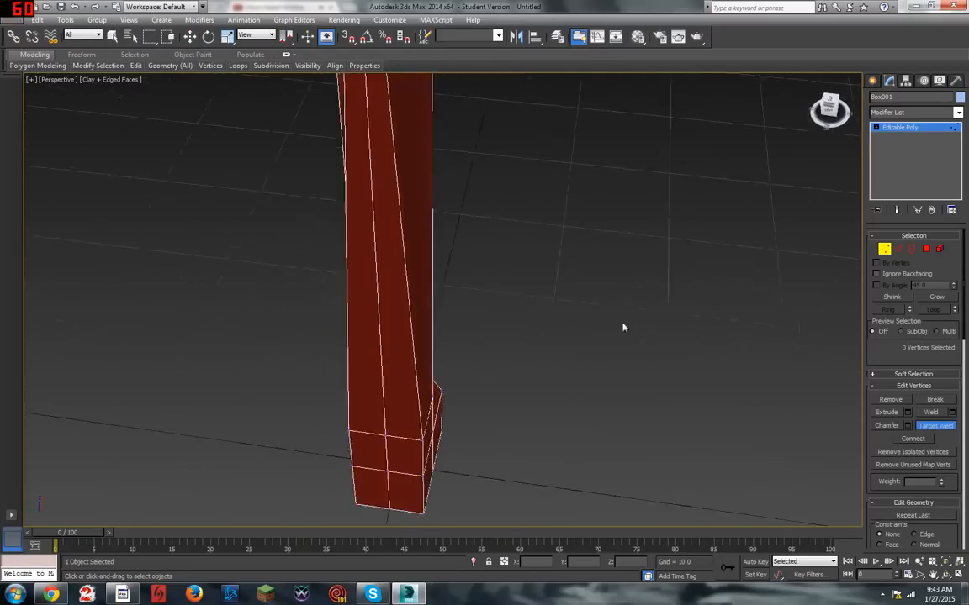
pyautogui.click(400, 443)
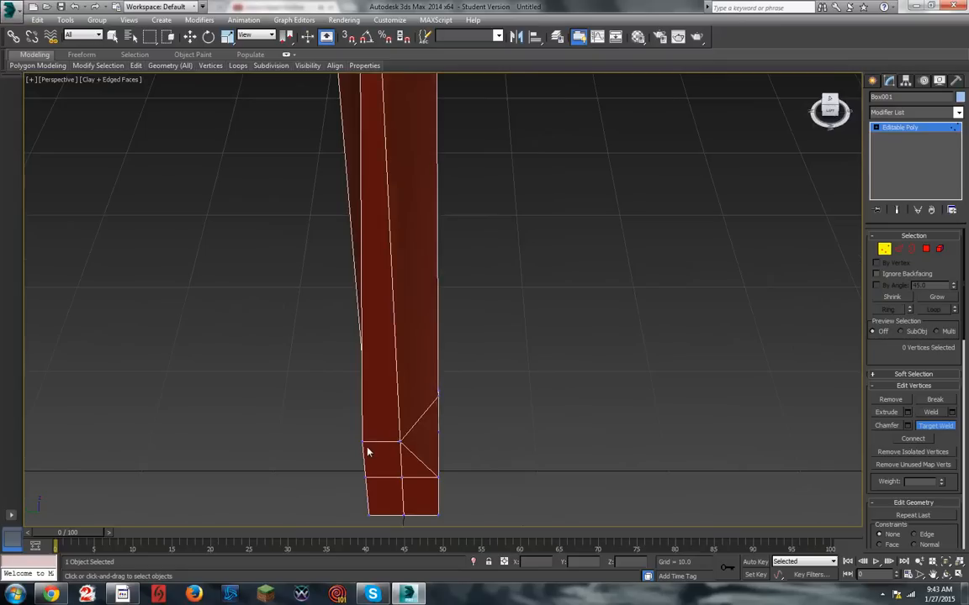
pyautogui.click(363, 442)
pyautogui.click(399, 442)
# Step: At edge level, select the four long vertical edges of the shaft
pyautogui.moveTo(825, 115); pyautogui.dragTo(694, 63)
pyautogui.scroll(-8, 532, 343)
pyautogui.scroll(5, 552, 213)
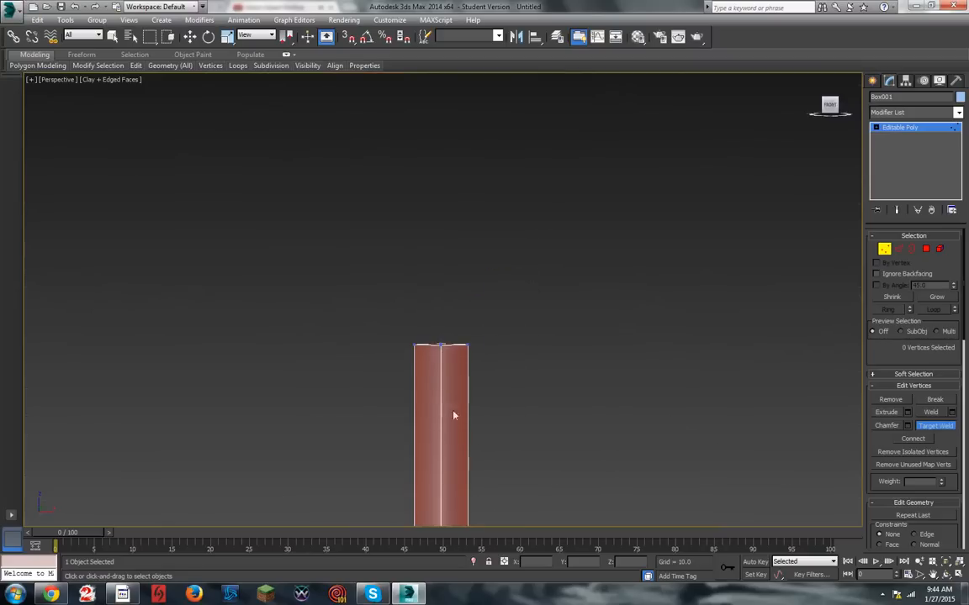
pyautogui.scroll(-2, 454, 416)
pyautogui.scroll(4, 430, 480)
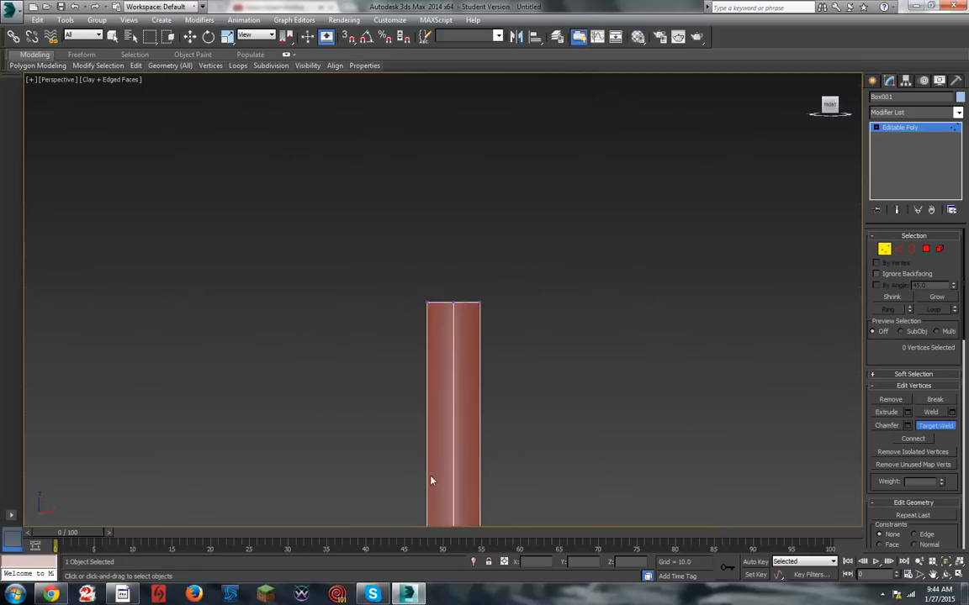
pyautogui.click(898, 249)
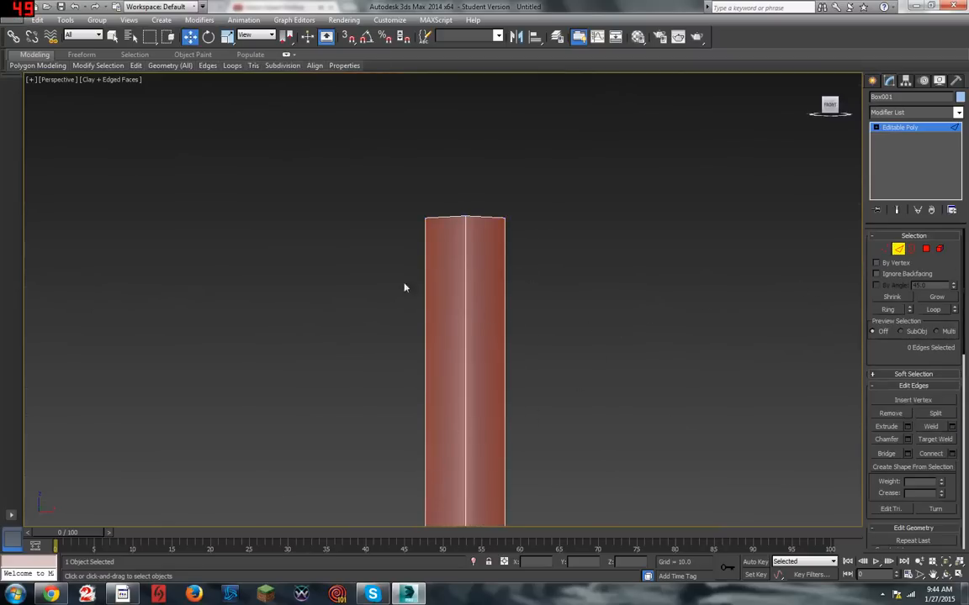
pyautogui.moveTo(449, 304); pyautogui.dragTo(704, 306)
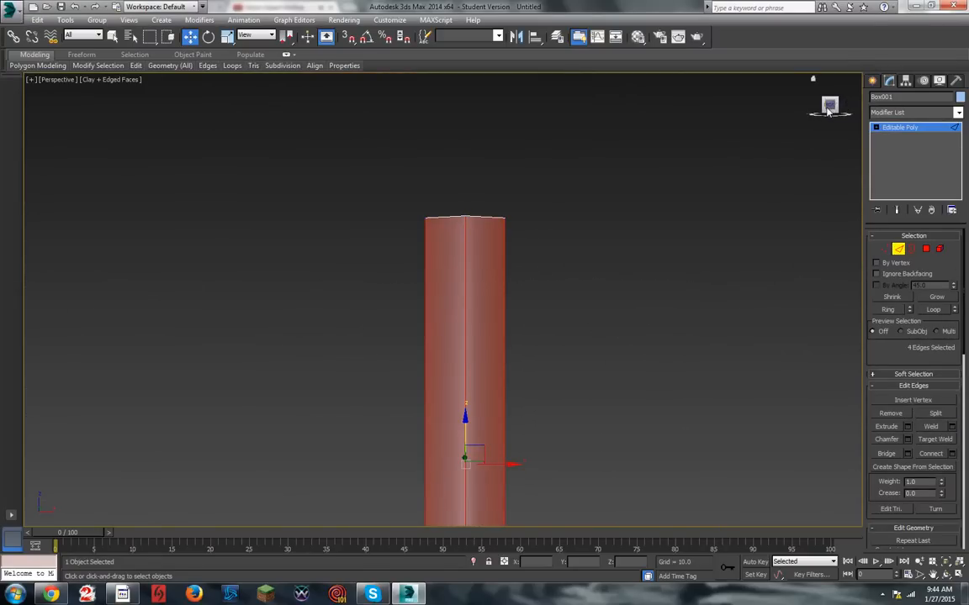
pyautogui.moveTo(830, 107); pyautogui.dragTo(822, 126)
pyautogui.keyDown('alt'); pyautogui.moveTo(471, 319); pyautogui.dragTo(496, 311, button='middle'); pyautogui.keyUp('alt')
pyautogui.moveTo(831, 110); pyautogui.dragTo(824, 106)
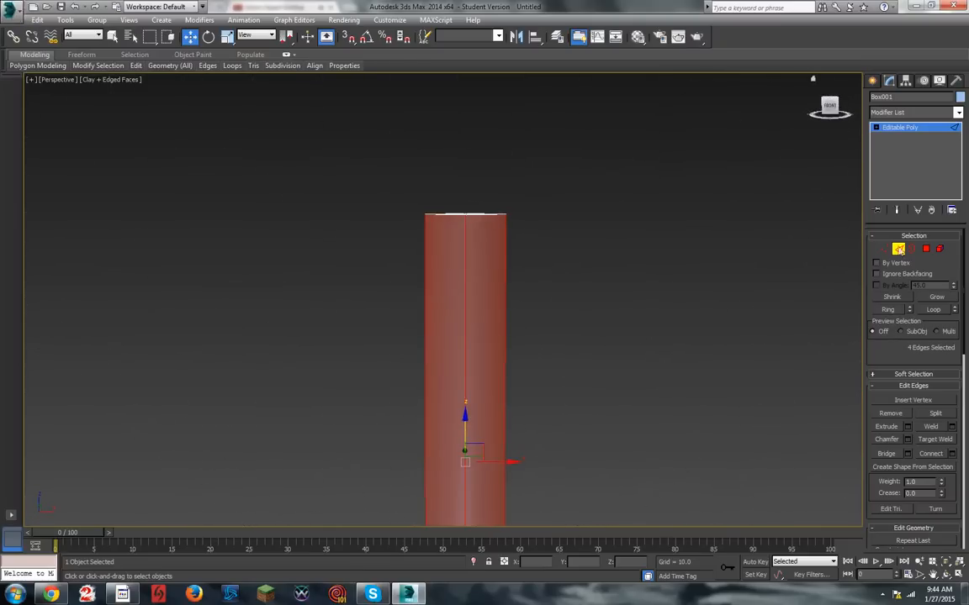
# Step: Connect the four vertical edges with one segment and move the new edge loop up to about Z 50.139, near the top
pyautogui.click(951, 455)
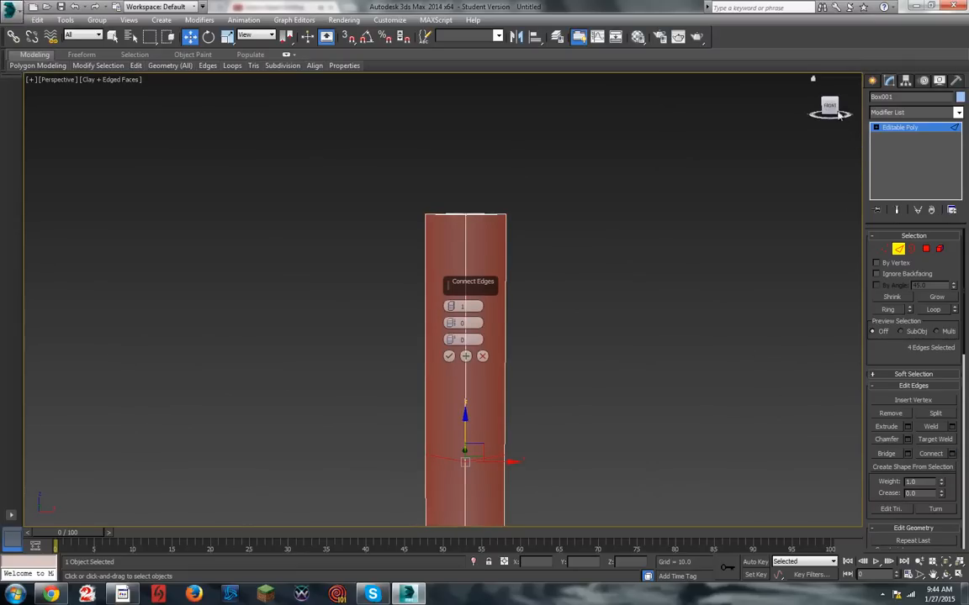
pyautogui.moveTo(833, 107); pyautogui.dragTo(749, 98)
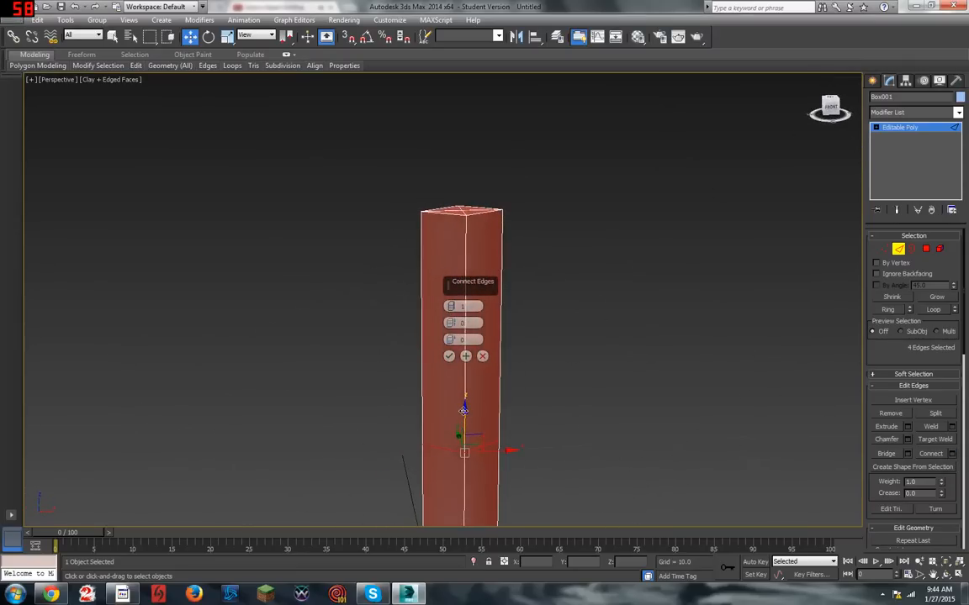
pyautogui.click(449, 356)
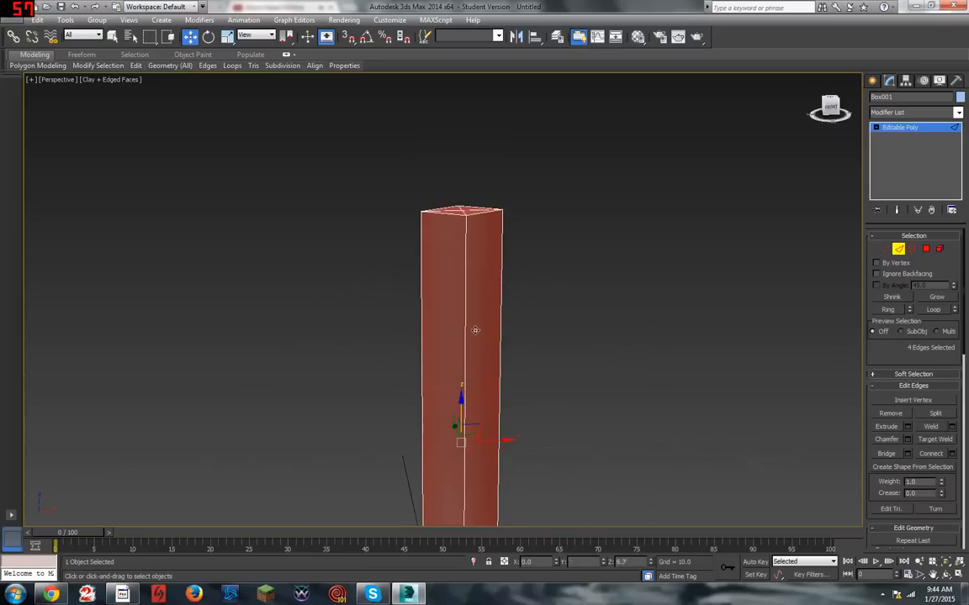
pyautogui.moveTo(502, 218); pyautogui.dragTo(799, 218)
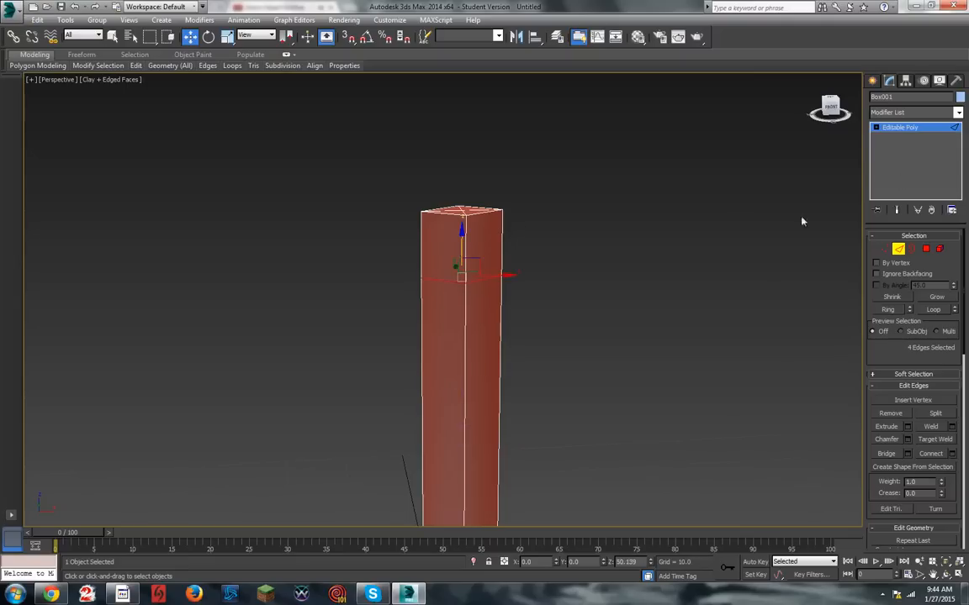
# Step: At vertex level, Target Weld the four outer vertices of the top face to its centre vertex to form a point
pyautogui.scroll(-5, 749, 242)
pyautogui.scroll(3, 757, 215)
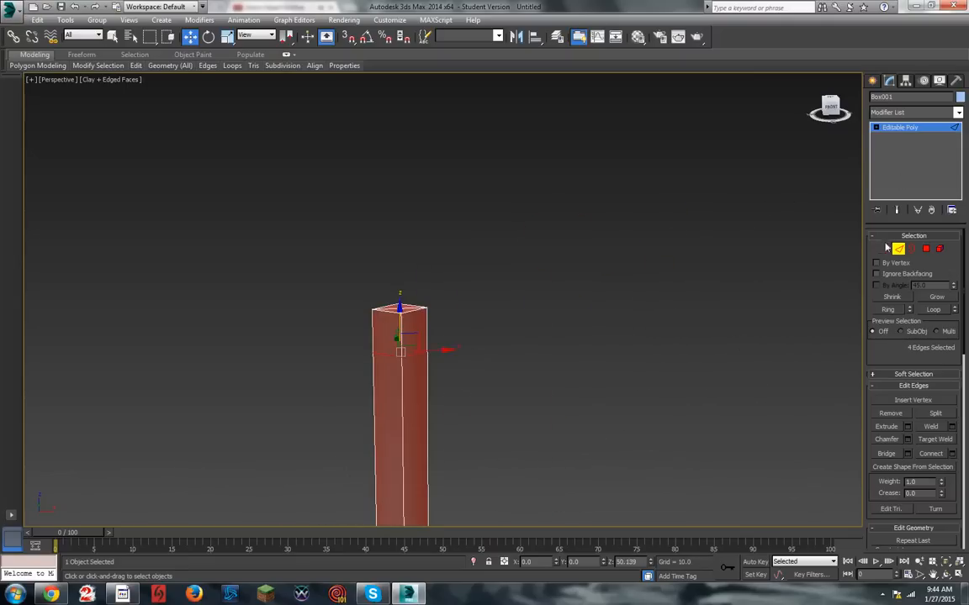
pyautogui.click(886, 248)
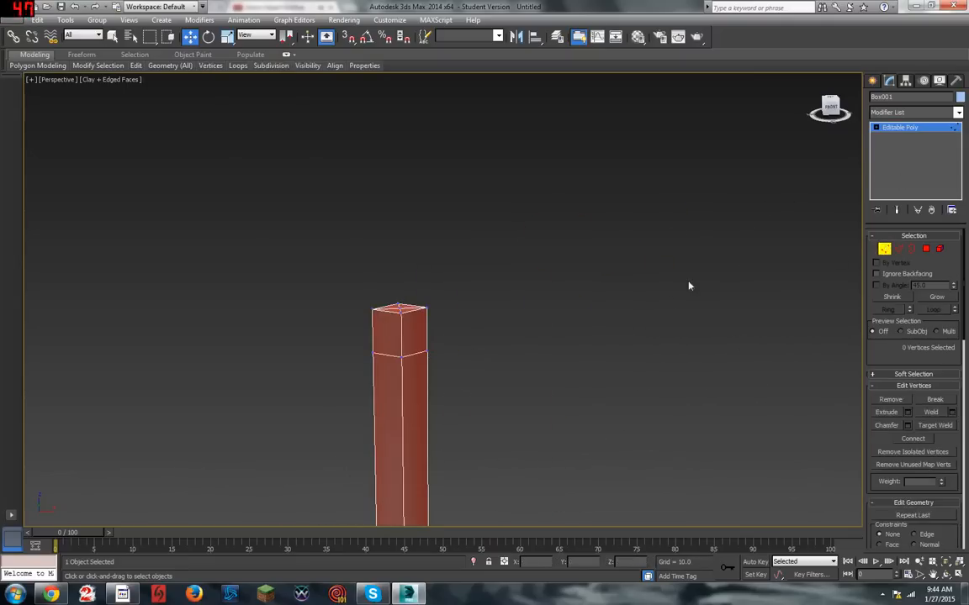
pyautogui.click(935, 426)
pyautogui.moveTo(832, 104); pyautogui.dragTo(831, 114)
pyautogui.scroll(2, 401, 435)
pyautogui.scroll(4, 376, 315)
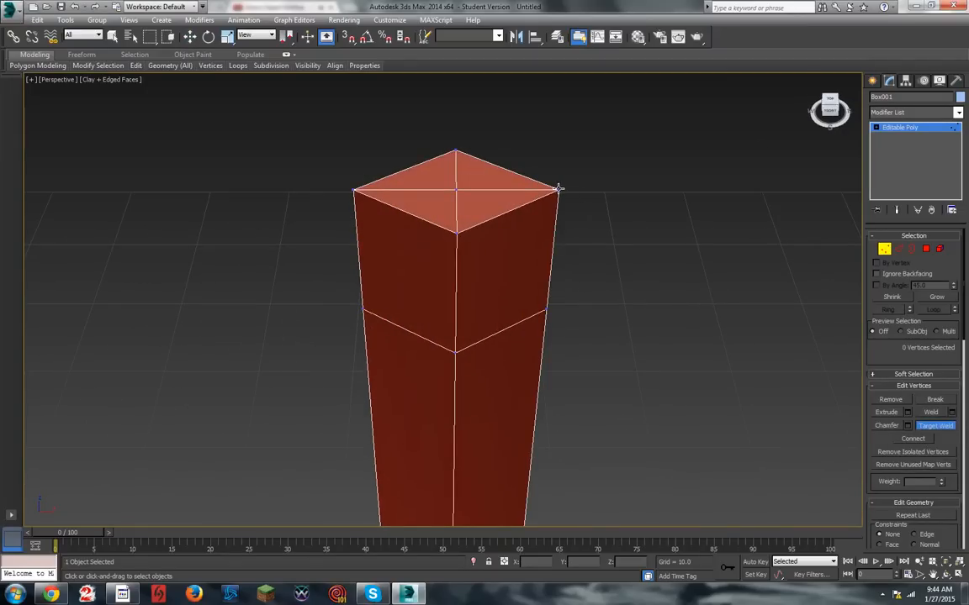
pyautogui.click(457, 188)
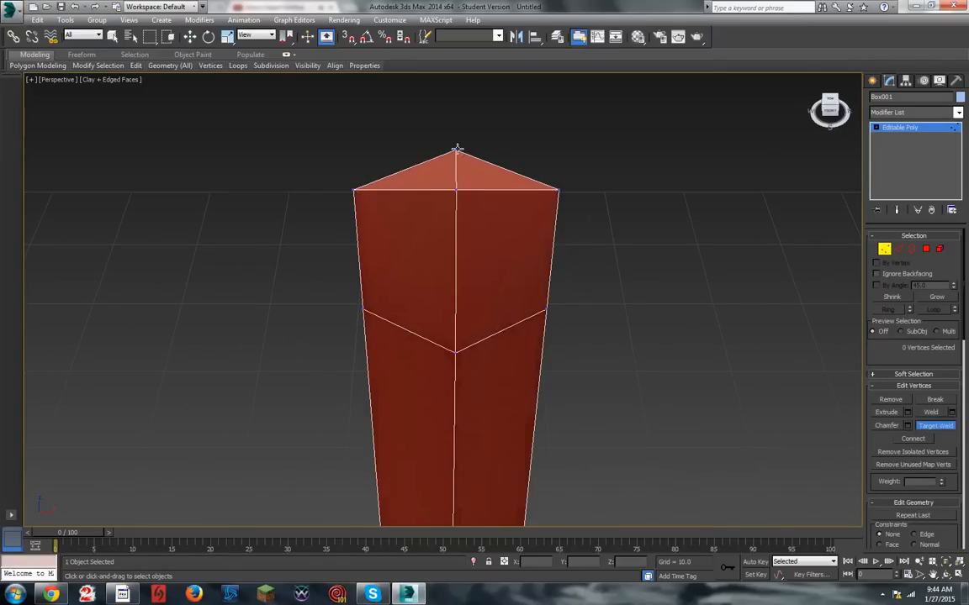
pyautogui.click(456, 150)
pyautogui.click(558, 192)
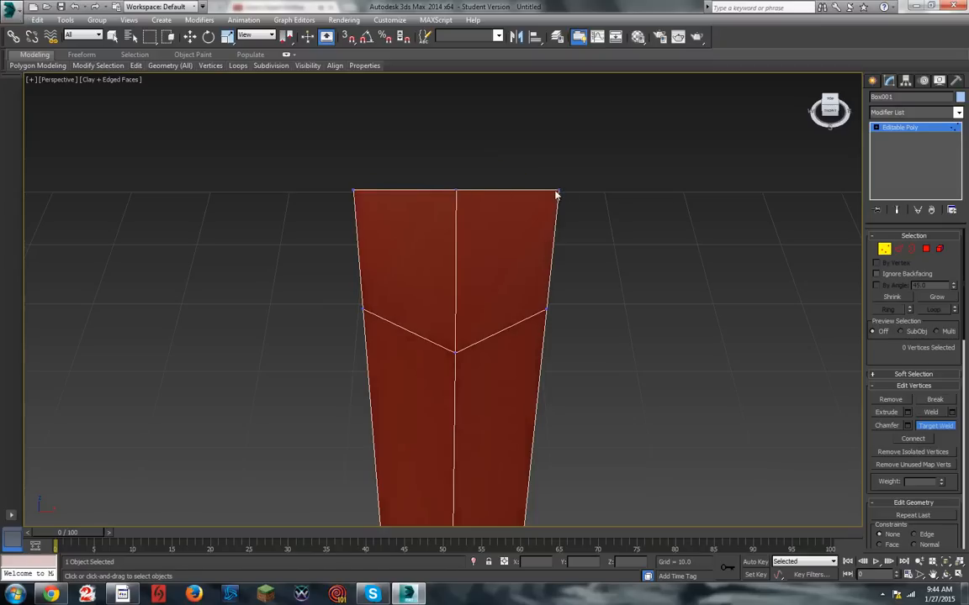
pyautogui.click(456, 189)
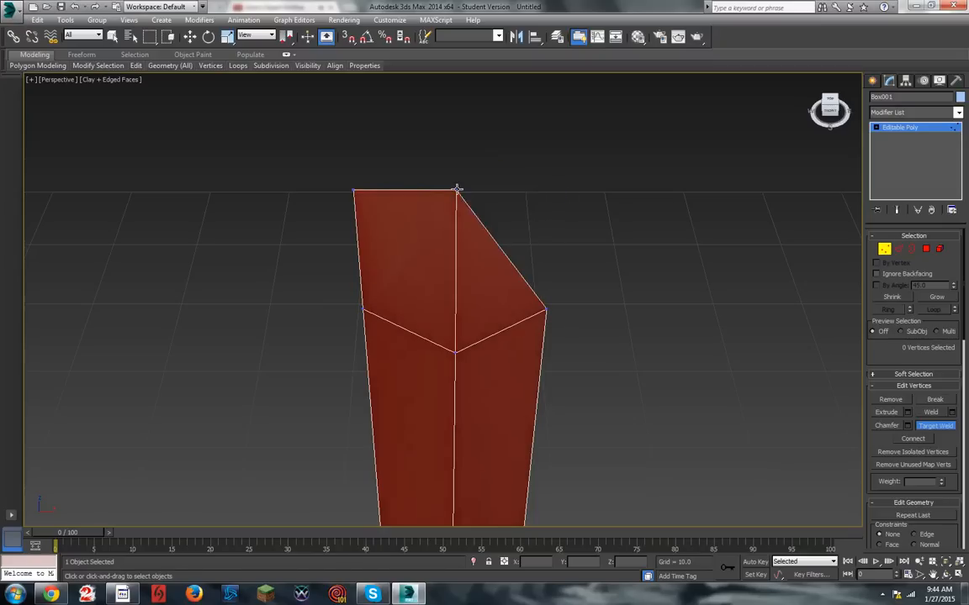
pyautogui.click(349, 188)
pyautogui.click(456, 190)
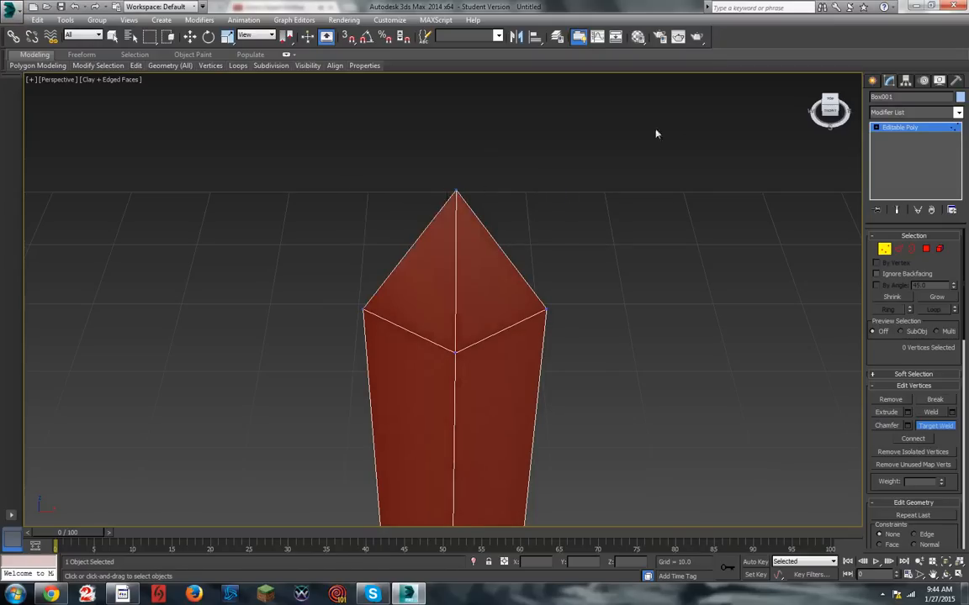
# Step: At polygon level, select the four polygons of the pointed tip
pyautogui.click(829, 110)
pyautogui.scroll(4, 564, 224)
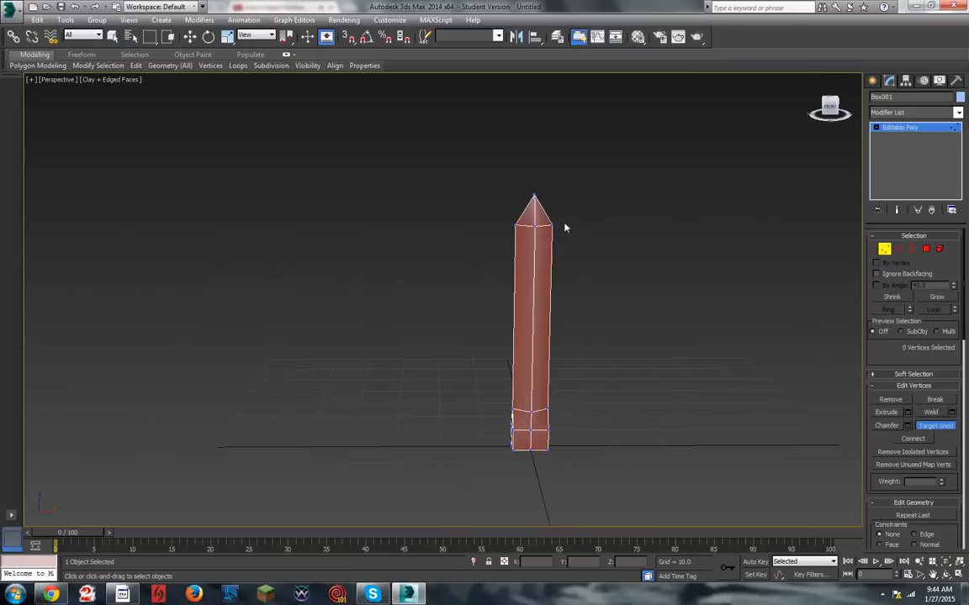
pyautogui.scroll(-2, 573, 285)
pyautogui.scroll(5, 614, 271)
pyautogui.scroll(-3, 613, 271)
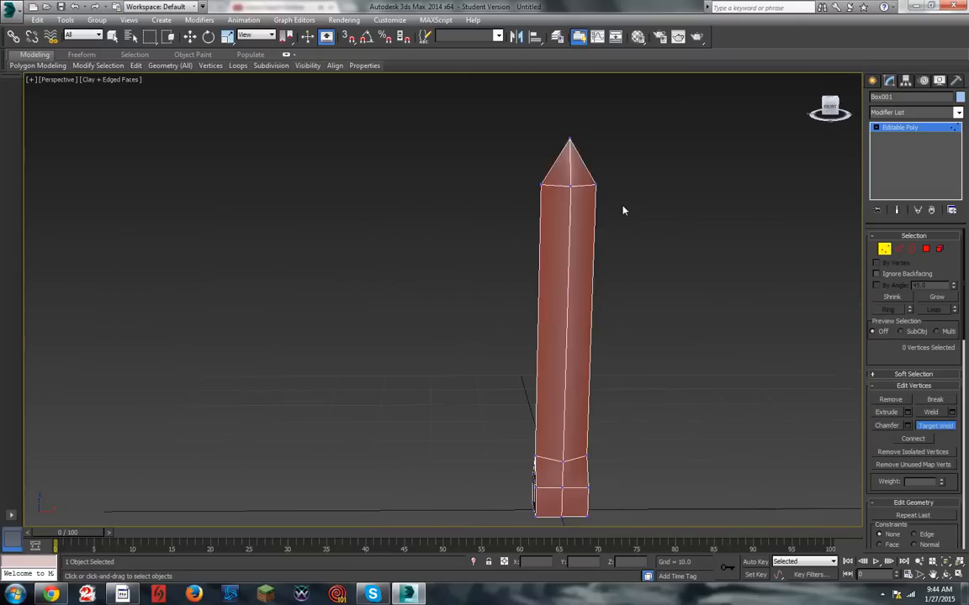
pyautogui.scroll(3, 411, 84)
pyautogui.scroll(-5, 491, 180)
pyautogui.scroll(4, 389, 288)
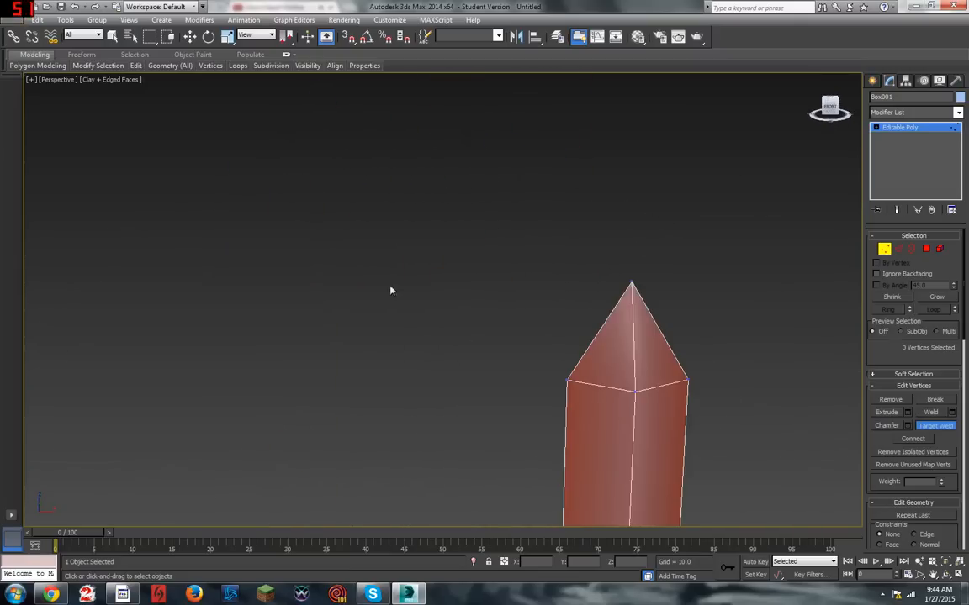
pyautogui.scroll(-1, 785, 442)
pyautogui.scroll(1, 785, 441)
pyautogui.click(926, 250)
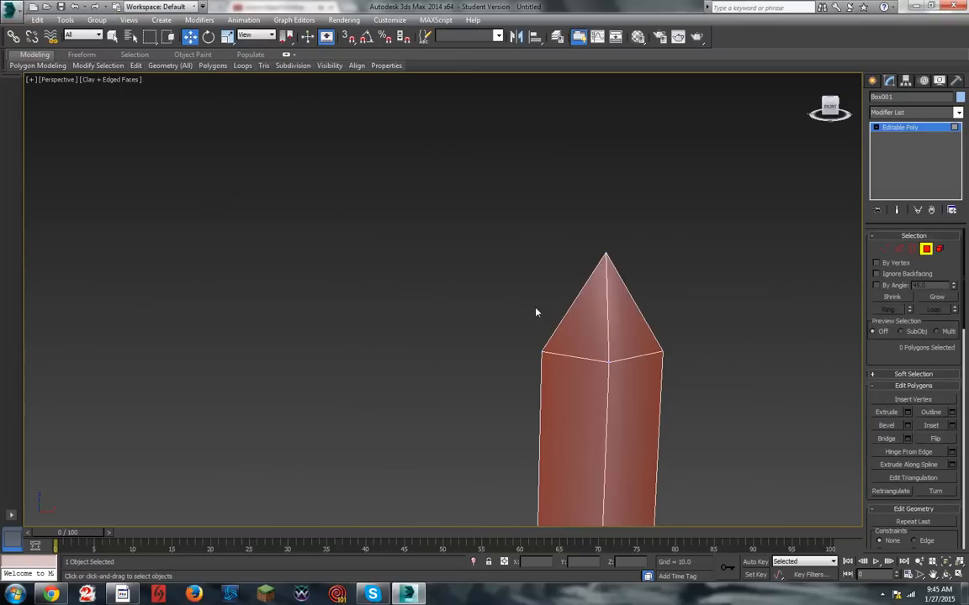
pyautogui.moveTo(537, 314); pyautogui.dragTo(664, 271)
# Step: Slice the selected tip polygons horizontally with a slice plane at about Z 52.75, then clear the selection
pyautogui.scroll(-5, 742, 343)
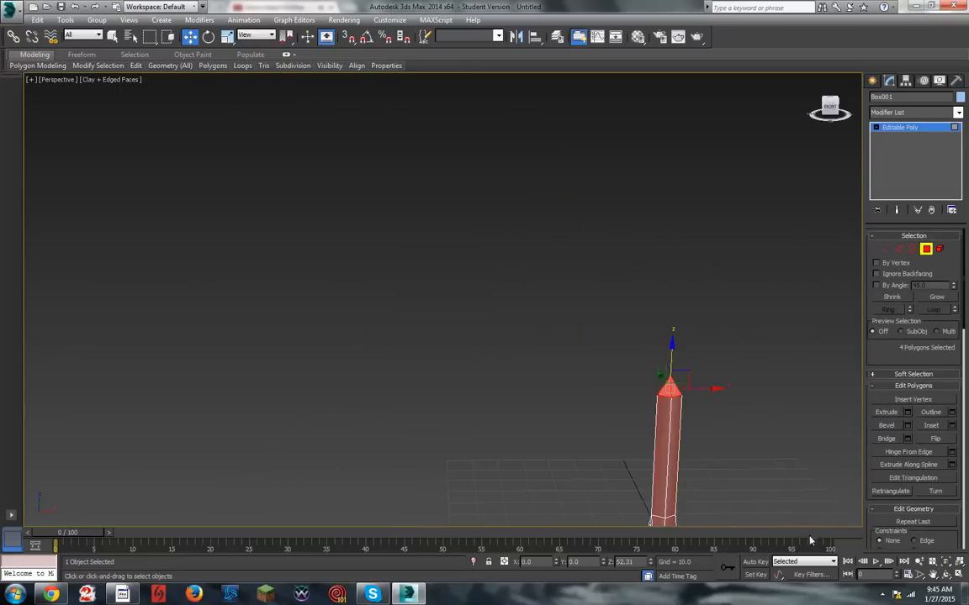
pyautogui.scroll(3, 612, 400)
pyautogui.scroll(-3, 612, 400)
pyautogui.scroll(-1, 866, 320)
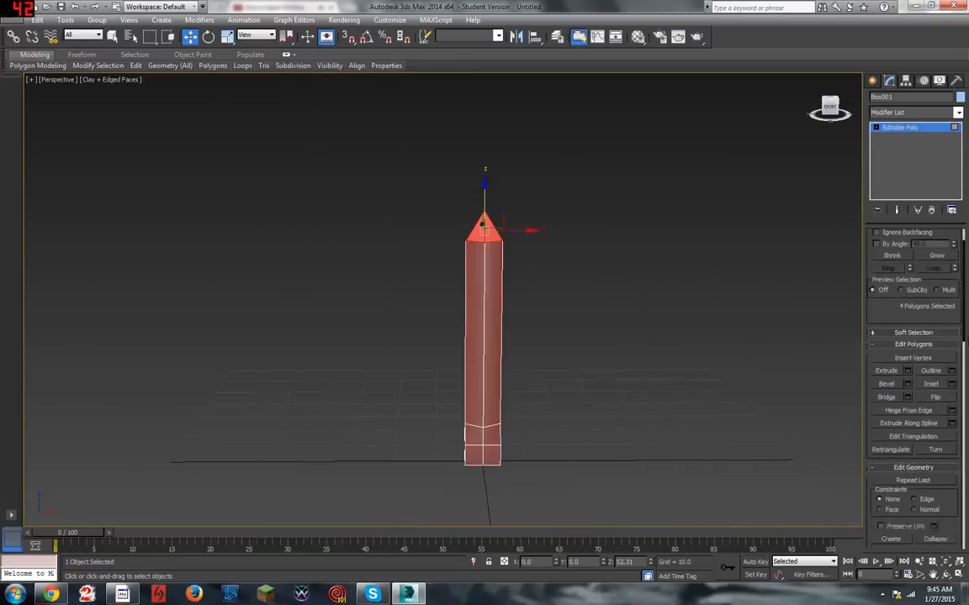
pyautogui.scroll(-6, 915, 378)
pyautogui.scroll(2, 915, 379)
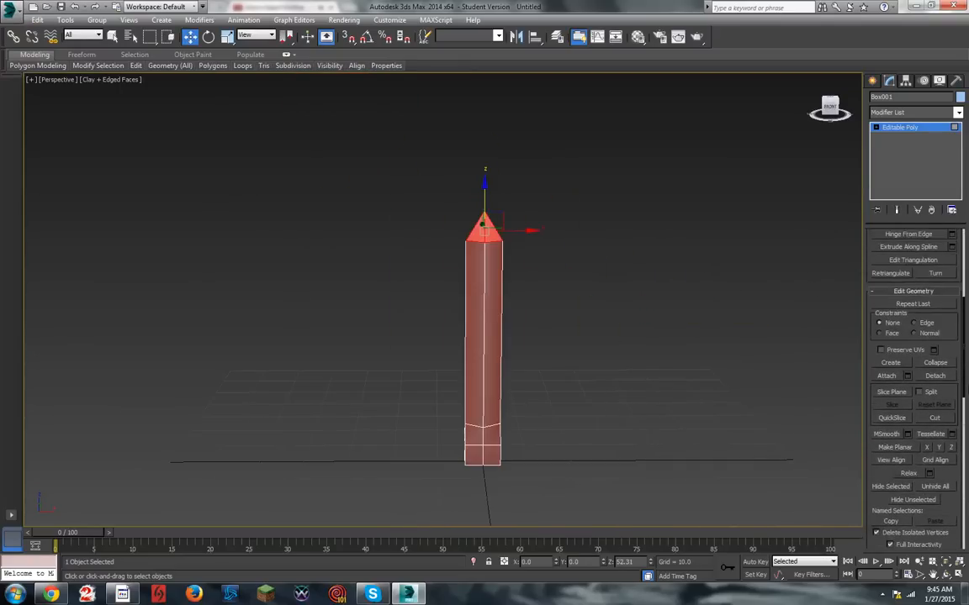
pyautogui.click(893, 392)
pyautogui.moveTo(483, 299); pyautogui.dragTo(495, 191)
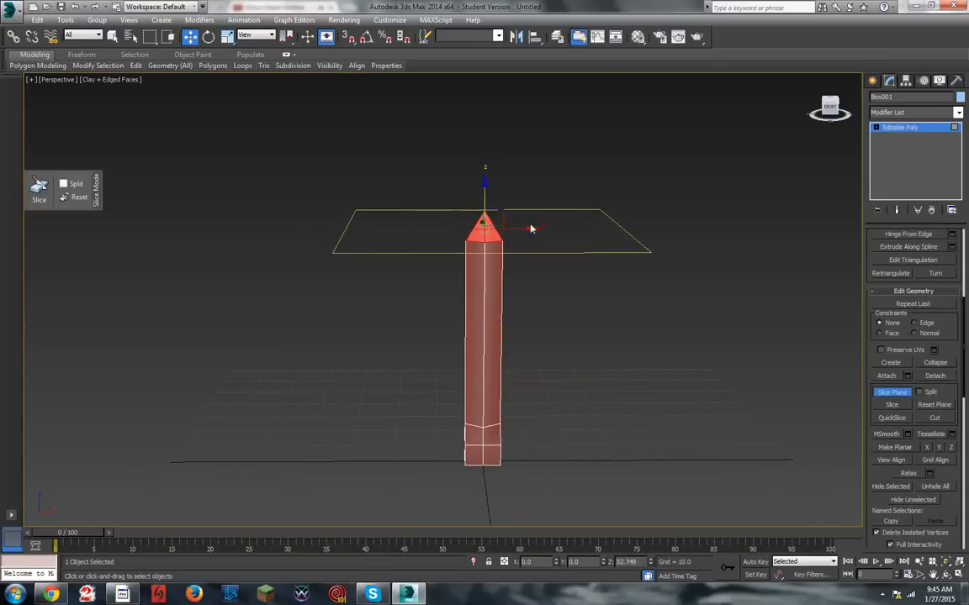
pyautogui.click(893, 404)
pyautogui.click(902, 396)
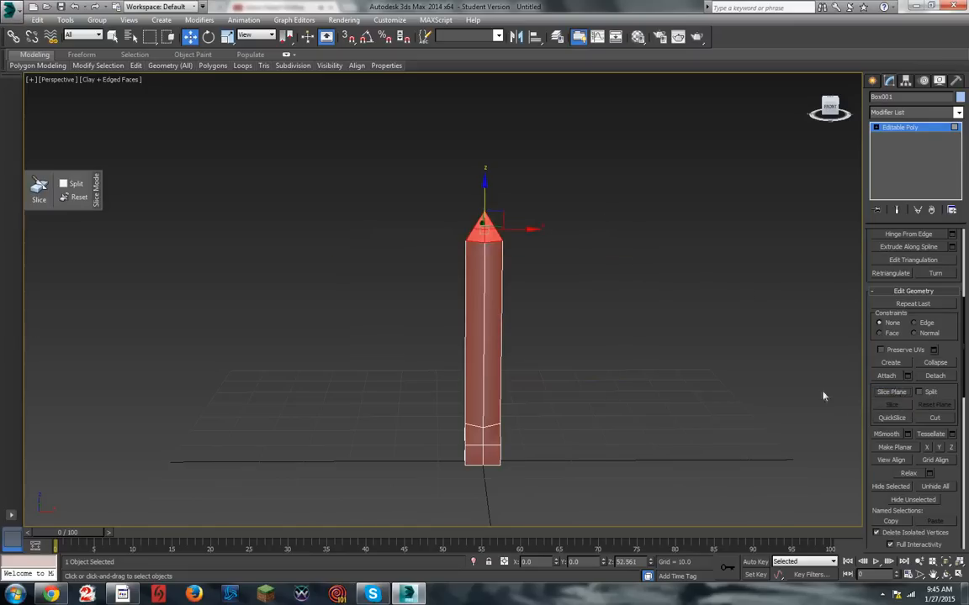
pyautogui.click(637, 365)
# Step: At edge level, select the edge loop at the base of the pointed tip and move it down along Z to lengthen the taper
pyautogui.scroll(3, 528, 324)
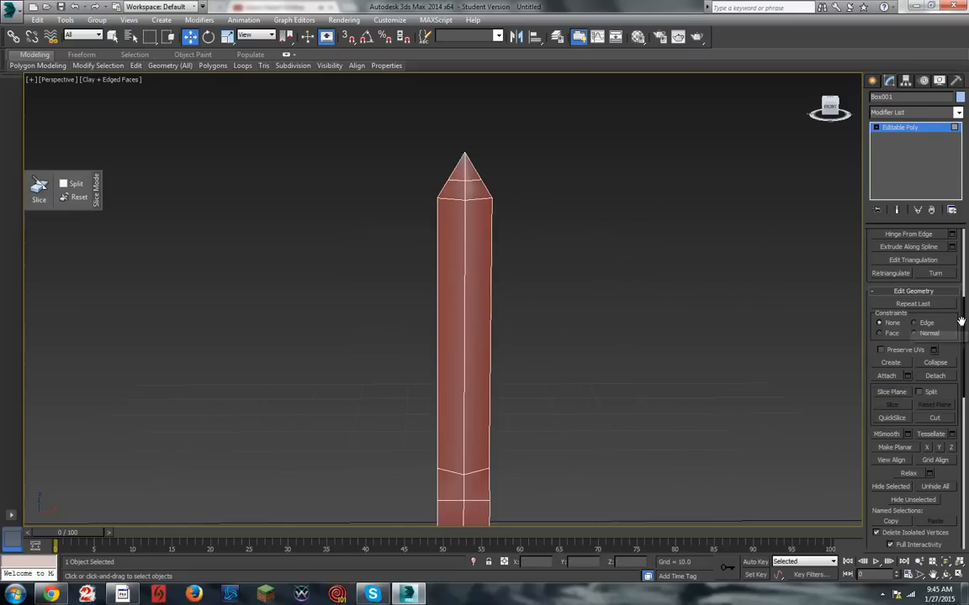
pyautogui.scroll(5, 885, 287)
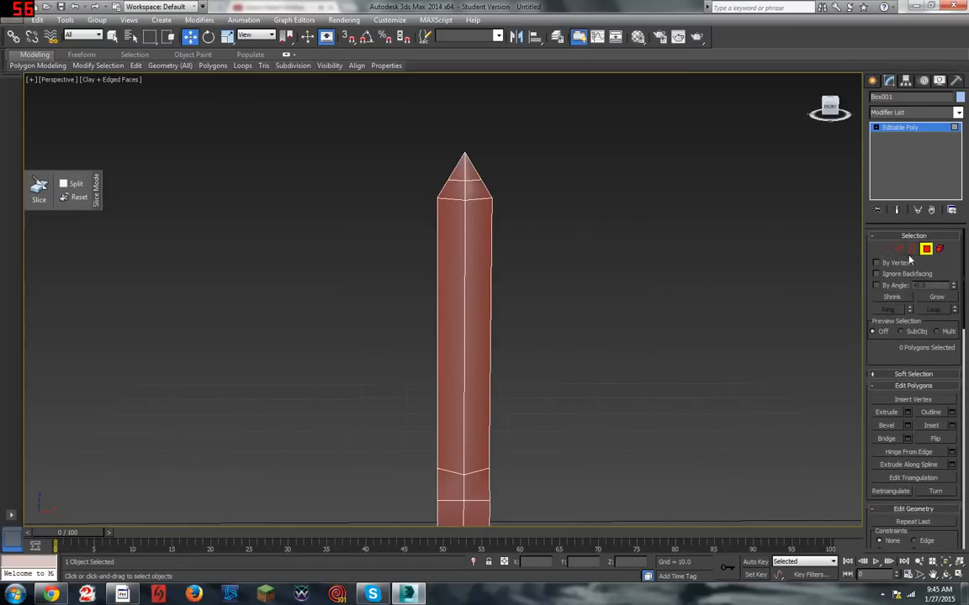
pyautogui.press('2')
pyautogui.click(477, 196)
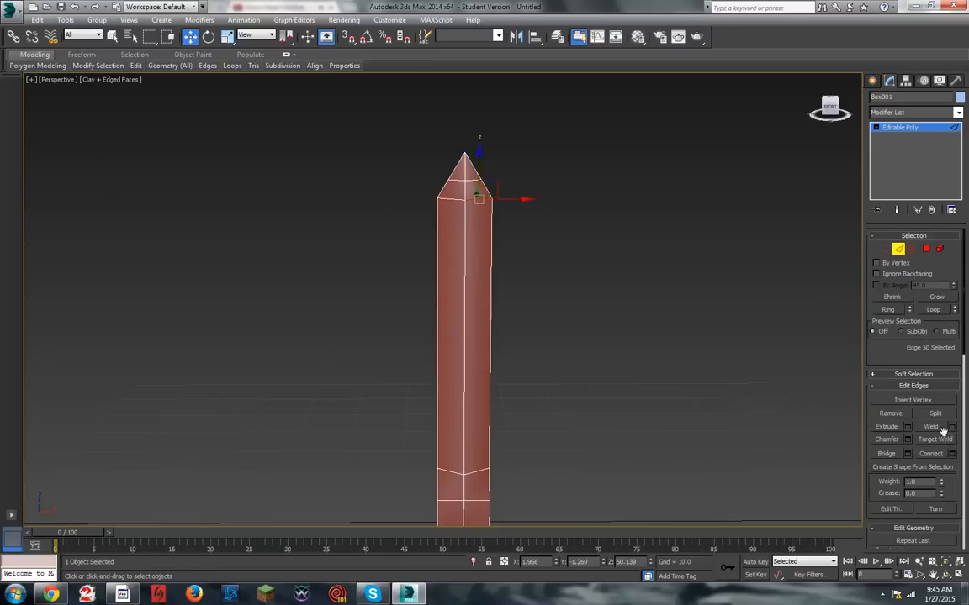
pyautogui.click(933, 309)
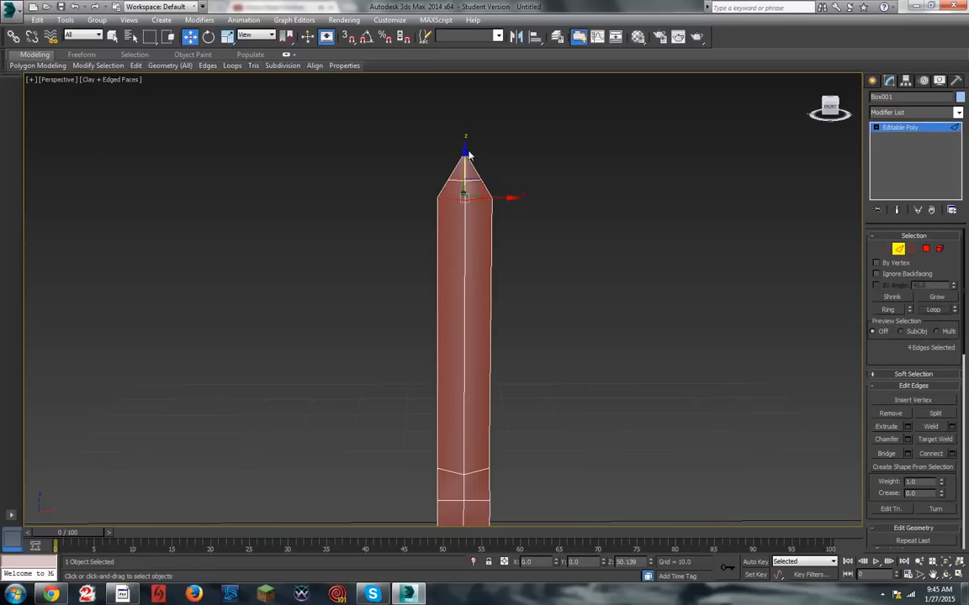
pyautogui.moveTo(464, 151); pyautogui.dragTo(463, 174)
pyautogui.click(647, 218)
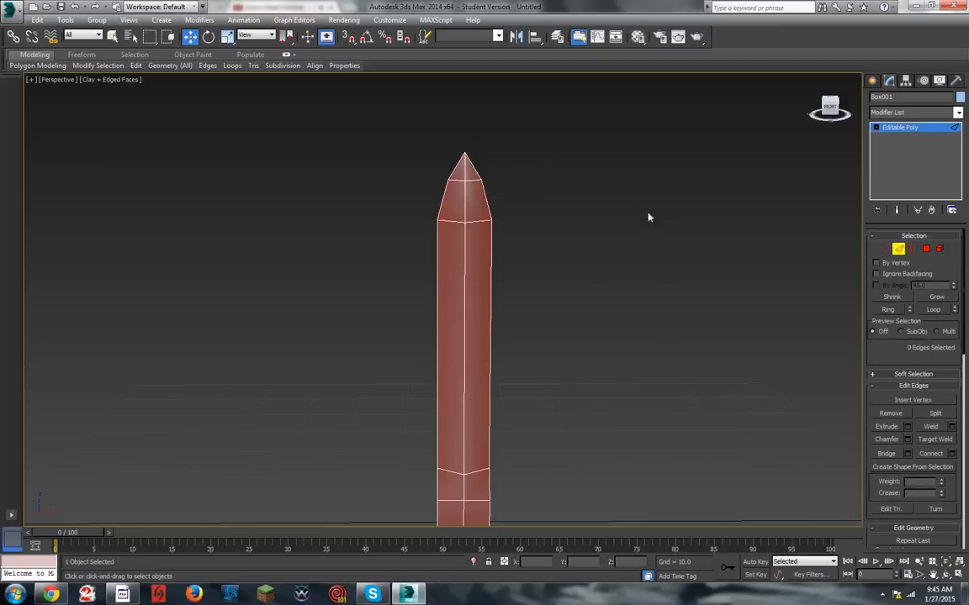
# Step: Select the edge loop around the middle of the tip, lower it along Z, and nudge it back up about 0.395
pyautogui.click(469, 180)
pyautogui.click(932, 310)
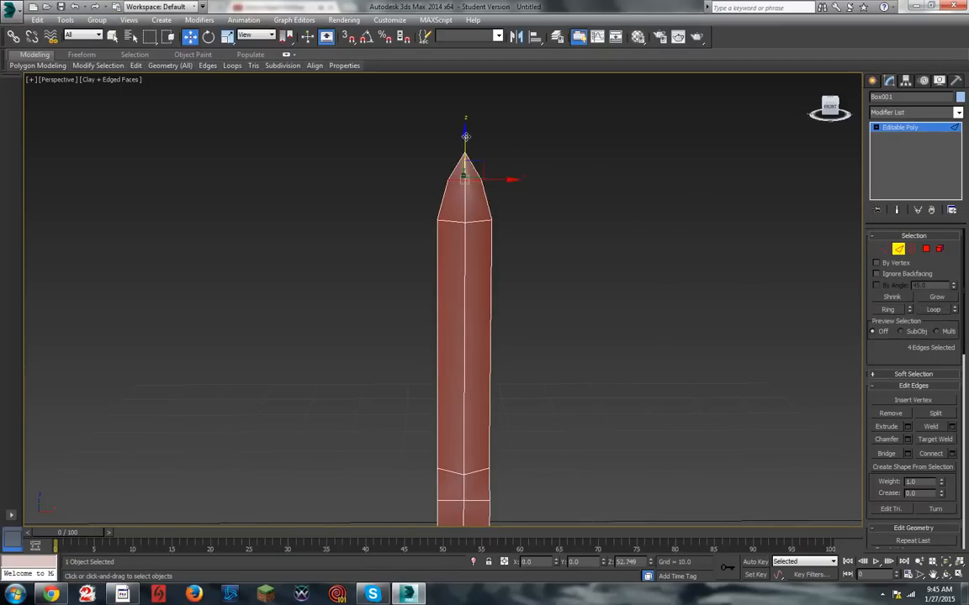
pyautogui.click(639, 186)
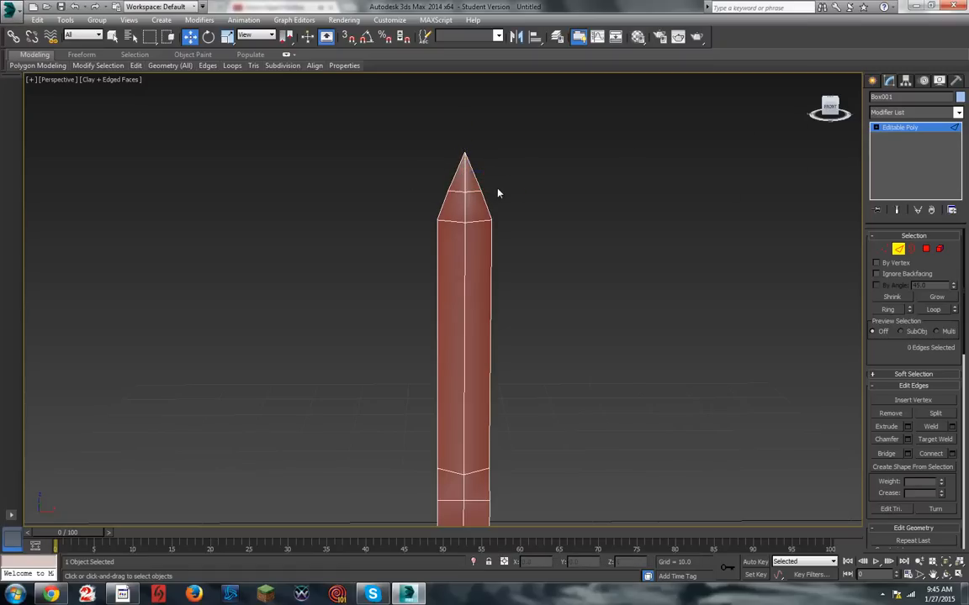
pyautogui.hotkey('ctrl', 'z')
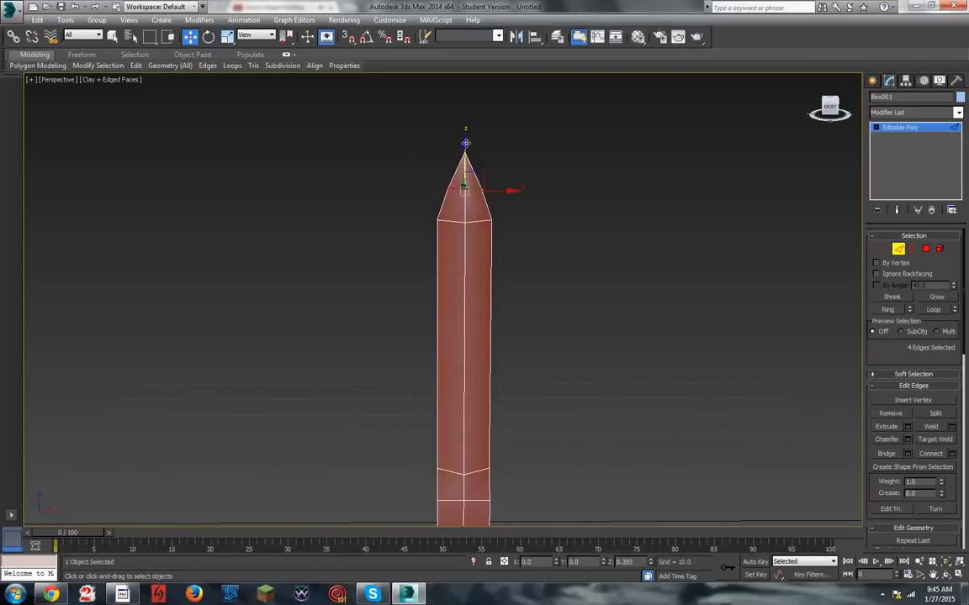
pyautogui.click(590, 209)
# Step: Leave edge level and scale the whole object along Y to about 45% to make it thinner
pyautogui.scroll(-5, 692, 285)
pyautogui.scroll(5, 692, 285)
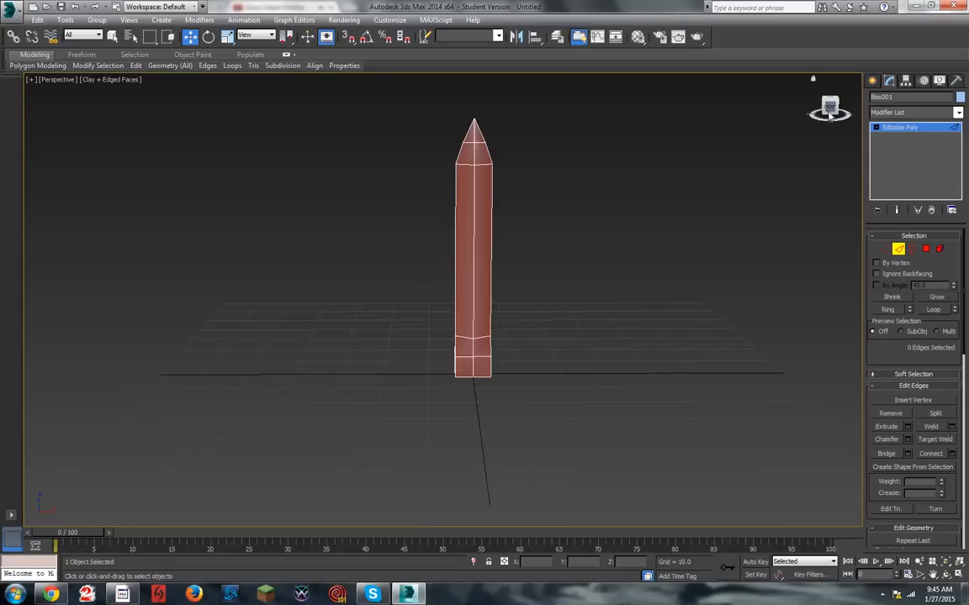
pyautogui.moveTo(829, 116)
pyautogui.mouseDown()
pyautogui.moveTo(805, 104)
pyautogui.moveTo(813, 118)
pyautogui.moveTo(797, 143)
pyautogui.moveTo(770, 121)
pyautogui.moveTo(787, 106)
pyautogui.mouseUp()
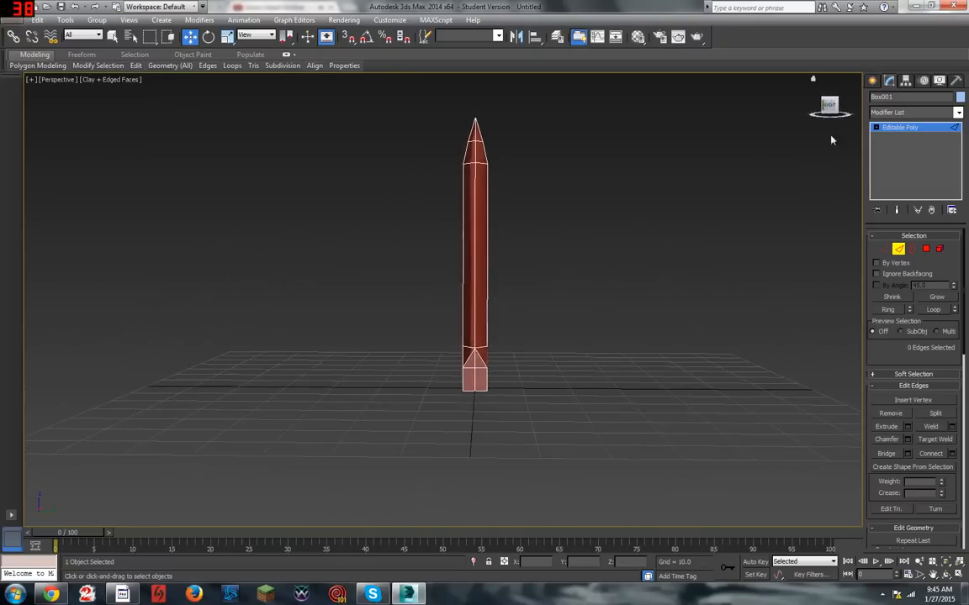
pyautogui.click(897, 248)
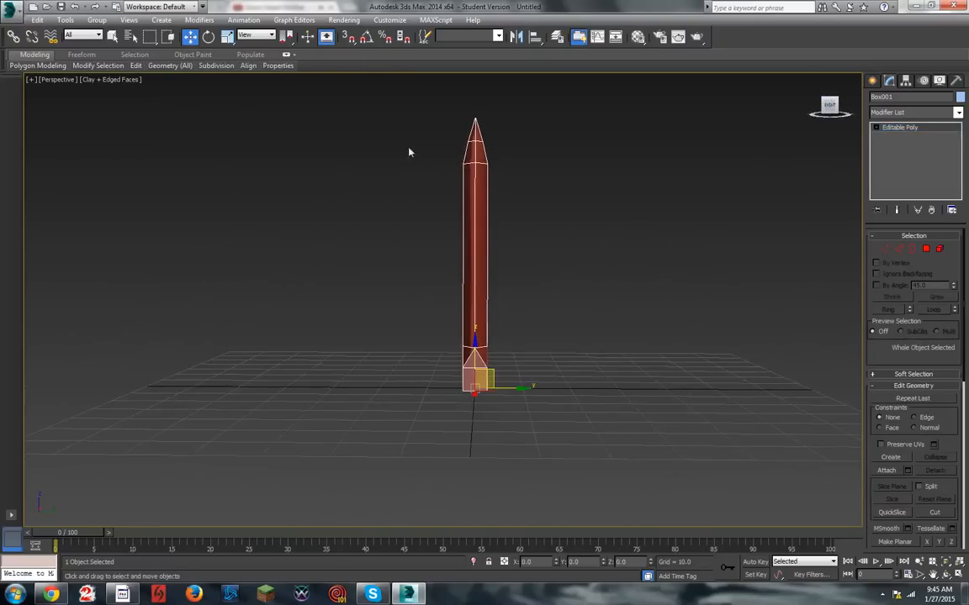
pyautogui.press('r')
pyautogui.moveTo(826, 112)
pyautogui.mouseDown()
pyautogui.moveTo(827, 156)
pyautogui.moveTo(847, 125)
pyautogui.moveTo(828, 110)
pyautogui.mouseUp()
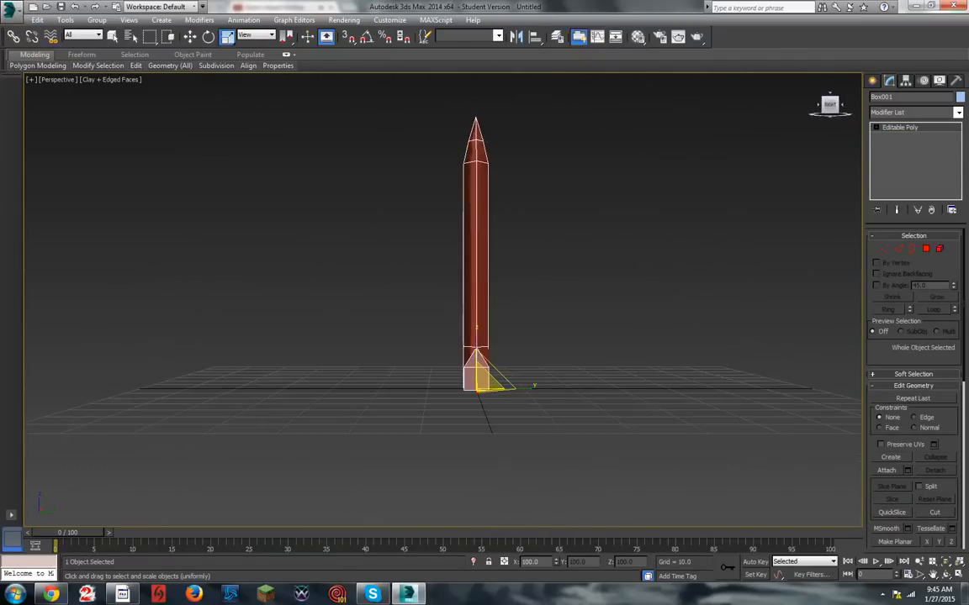
pyautogui.moveTo(529, 391); pyautogui.dragTo(478, 395)
pyautogui.click(698, 271)
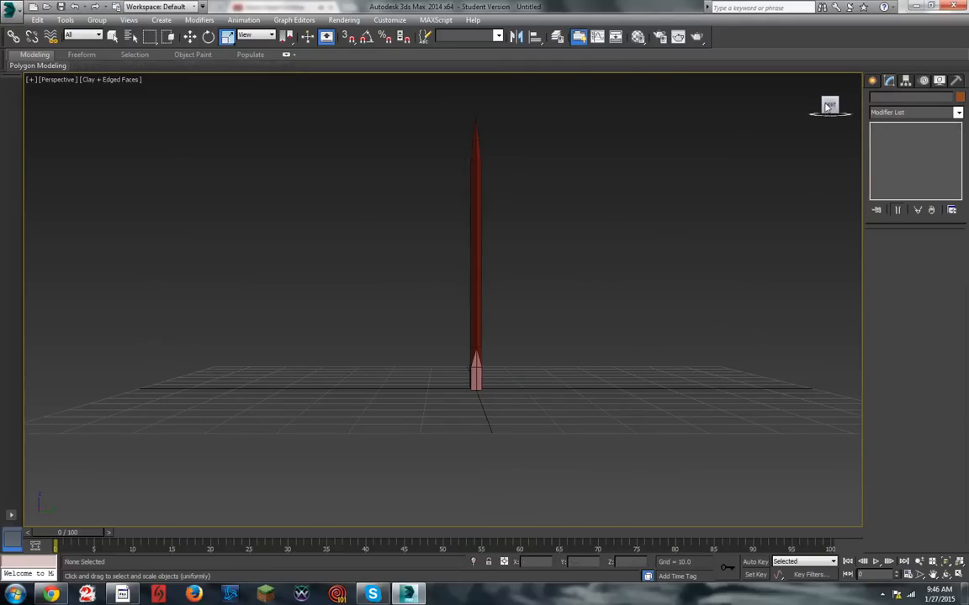
# Step: Scale the whole object along X to about 68% to narrow it, clear the selection and check the shape from several sides
pyautogui.moveTo(827, 107)
pyautogui.mouseDown()
pyautogui.moveTo(781, 138)
pyautogui.moveTo(782, 114)
pyautogui.mouseUp()
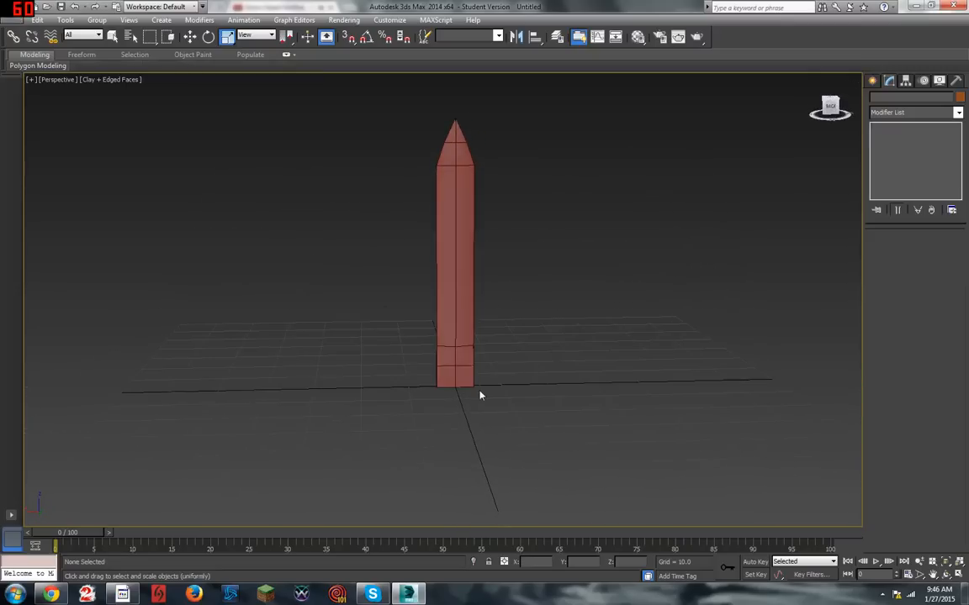
pyautogui.click(455, 379)
pyautogui.moveTo(405, 387); pyautogui.dragTo(423, 382)
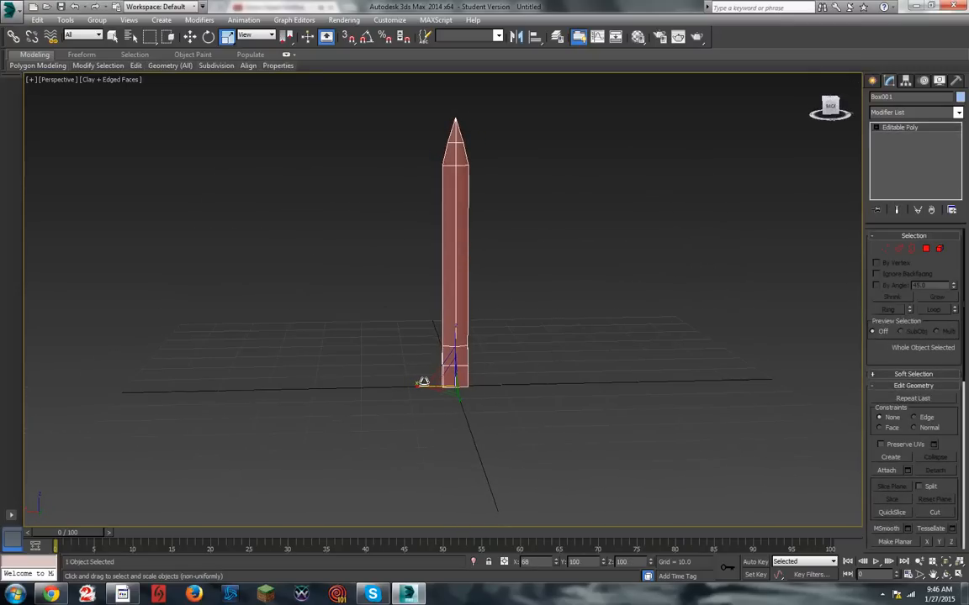
pyautogui.click(772, 209)
pyautogui.moveTo(831, 107); pyautogui.dragTo(764, 111)
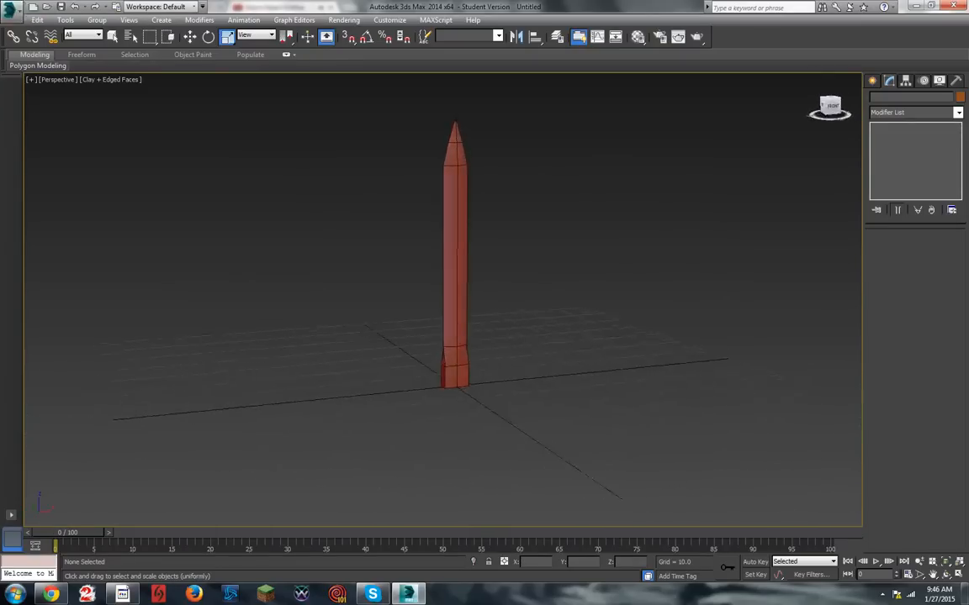
pyautogui.moveTo(470, 294)
pyautogui.keyDown('alt'); pyautogui.mouseDown(button='middle')
pyautogui.moveTo(421, 332)
pyautogui.moveTo(370, 294)
pyautogui.moveTo(277, 276)
pyautogui.mouseUp(button='middle'); pyautogui.keyUp('alt')
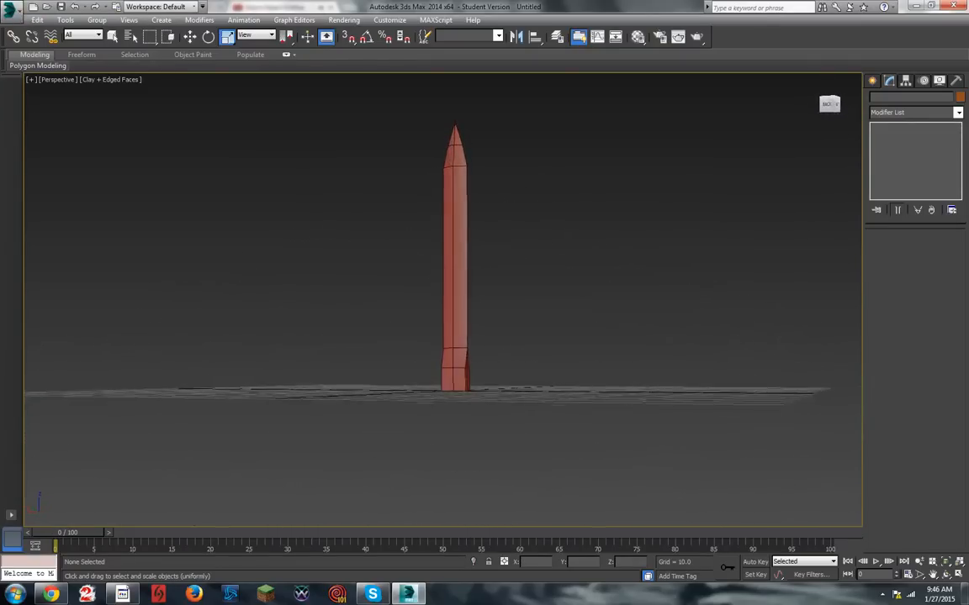
pyautogui.keyDown('alt'); pyautogui.moveTo(383, 143); pyautogui.dragTo(417, 158, button='middle'); pyautogui.keyUp('alt')
pyautogui.scroll(5, 488, 244)
pyautogui.scroll(-9, 410, 210)
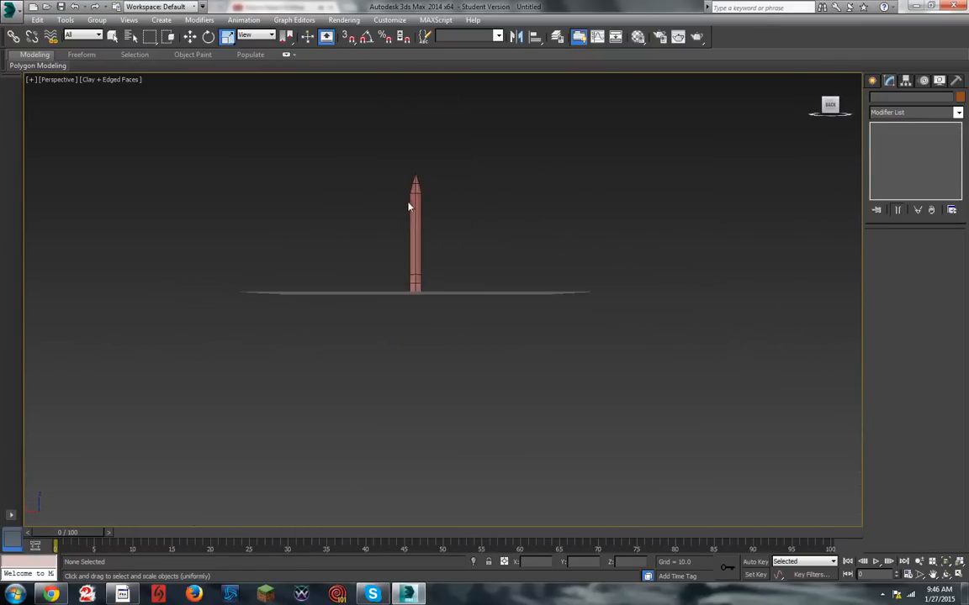
pyautogui.scroll(4, 421, 252)
# Step: Reselect the object and, at edge level, select the two upper and two lower horizontal edges bounding the shaft's back side
pyautogui.click(441, 331)
pyautogui.keyDown('alt'); pyautogui.moveTo(443, 330); pyautogui.dragTo(542, 336, button='middle'); pyautogui.keyUp('alt')
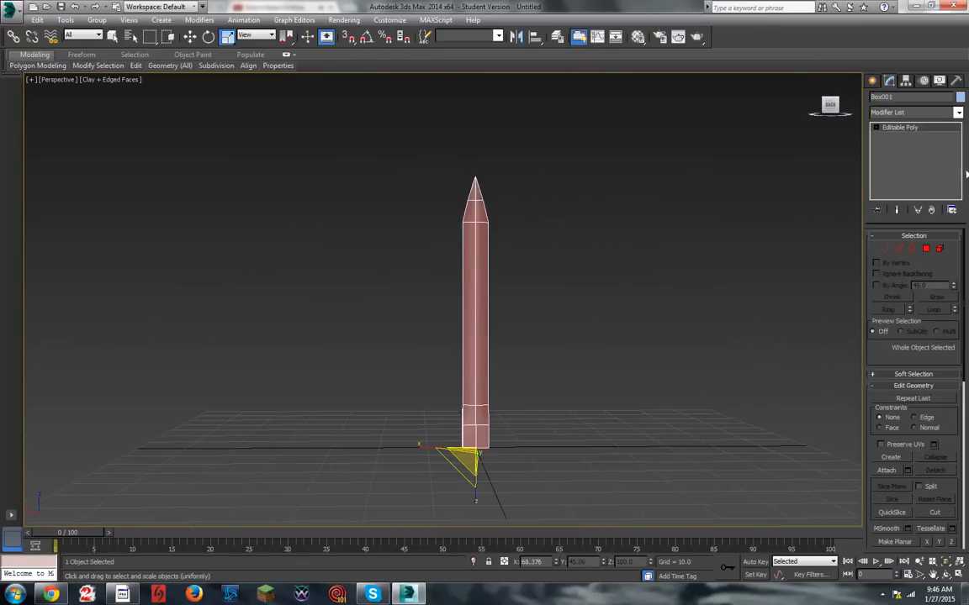
pyautogui.moveTo(842, 109)
pyautogui.mouseDown()
pyautogui.moveTo(811, 138)
pyautogui.moveTo(769, 156)
pyautogui.moveTo(790, 121)
pyautogui.moveTo(839, 111)
pyautogui.mouseUp()
pyautogui.keyDown('alt'); pyautogui.moveTo(473, 341); pyautogui.dragTo(469, 223, button='middle'); pyautogui.keyUp('alt')
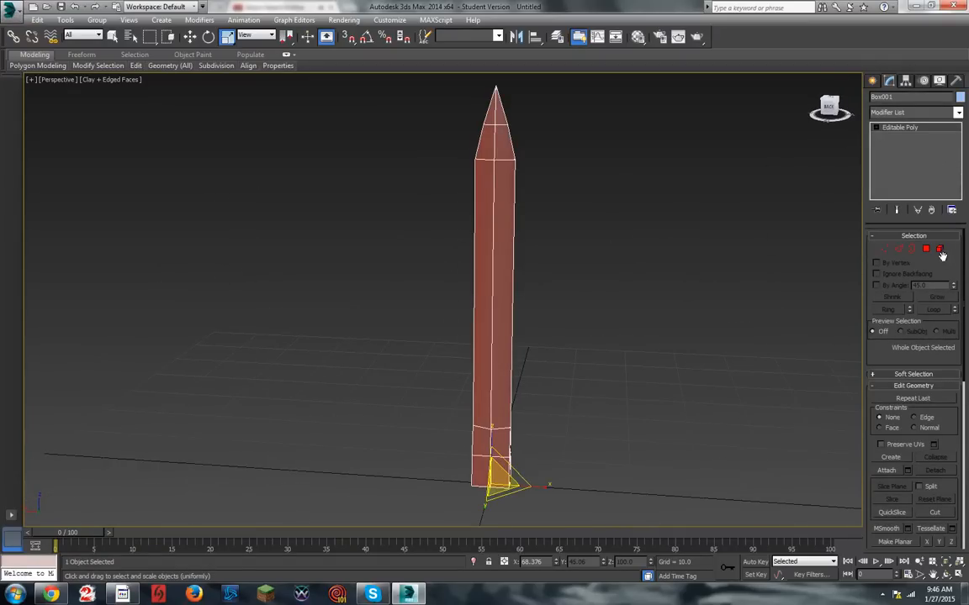
pyautogui.press('4')
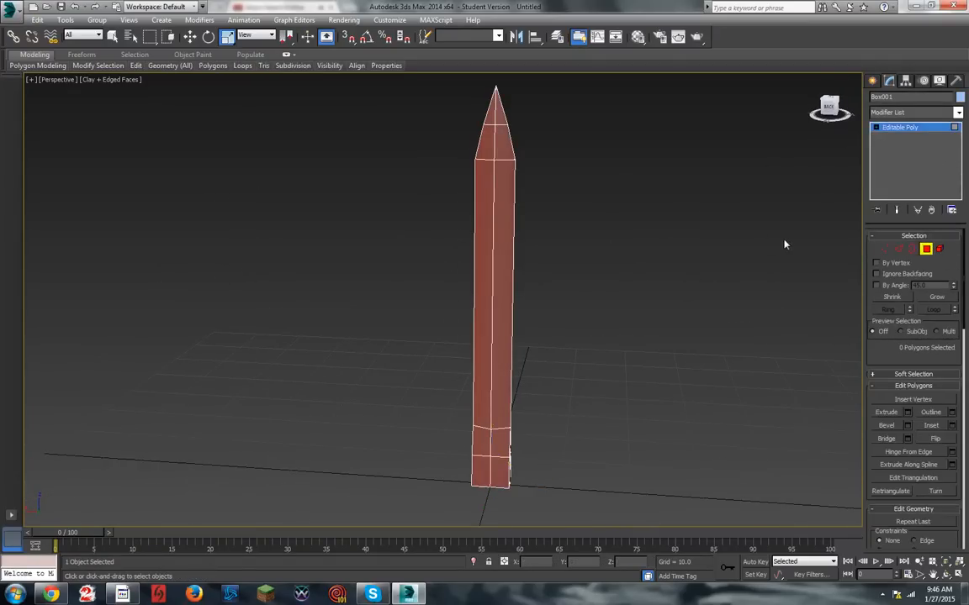
pyautogui.click(899, 250)
pyautogui.moveTo(825, 106)
pyautogui.mouseDown()
pyautogui.moveTo(837, 110)
pyautogui.moveTo(778, 132)
pyautogui.mouseUp()
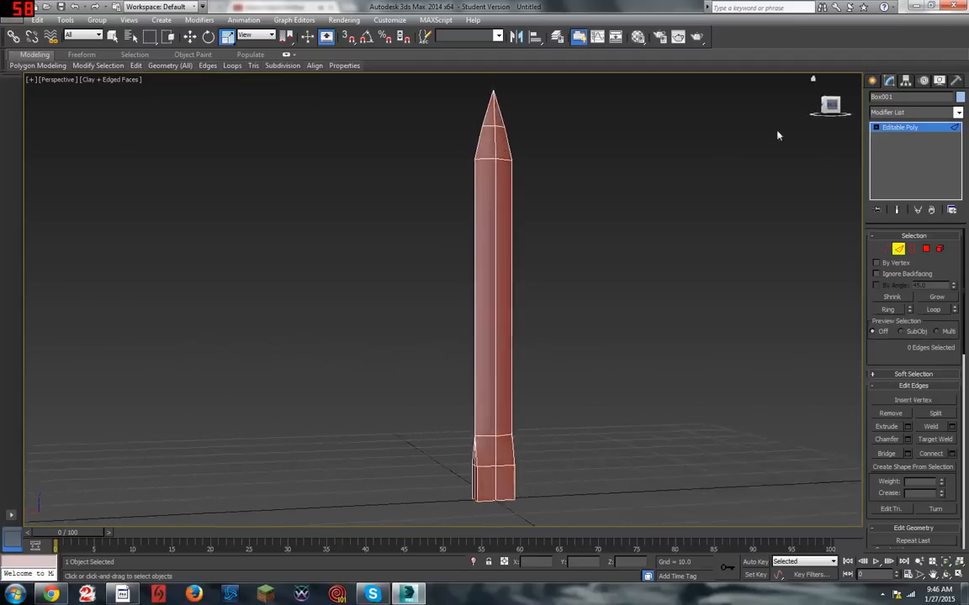
pyautogui.click(501, 160)
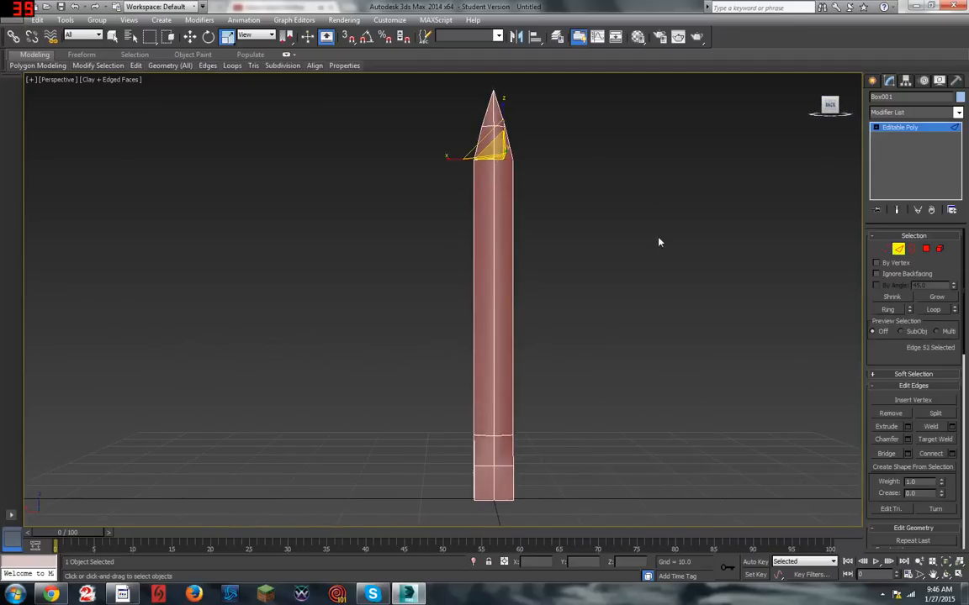
pyautogui.doubleClick(509, 433)
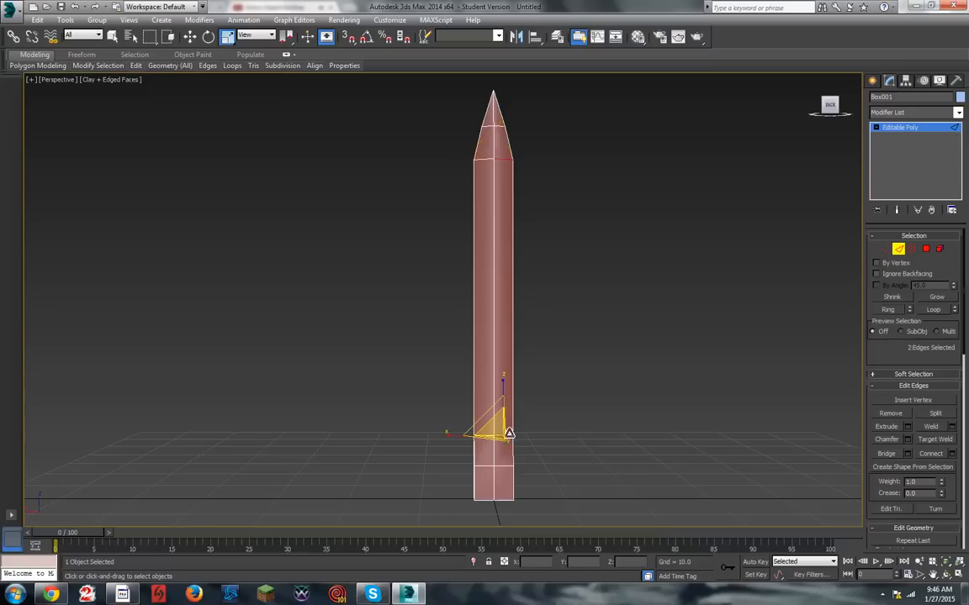
pyautogui.doubleClick(488, 159)
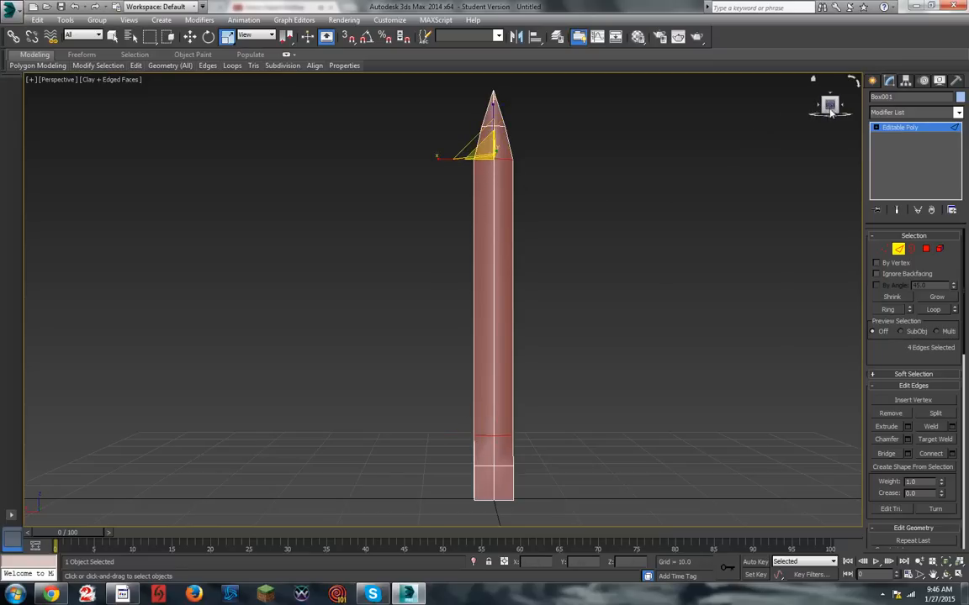
# Step: Connect the shaft's selected upper and lower edges with 1 segment, pinch 0 and slide 0, then clear the selection
pyautogui.moveTo(831, 113)
pyautogui.mouseDown()
pyautogui.moveTo(887, 124)
pyautogui.moveTo(916, 116)
pyautogui.moveTo(920, 138)
pyautogui.moveTo(910, 132)
pyautogui.moveTo(940, 114)
pyautogui.moveTo(928, 101)
pyautogui.mouseUp()
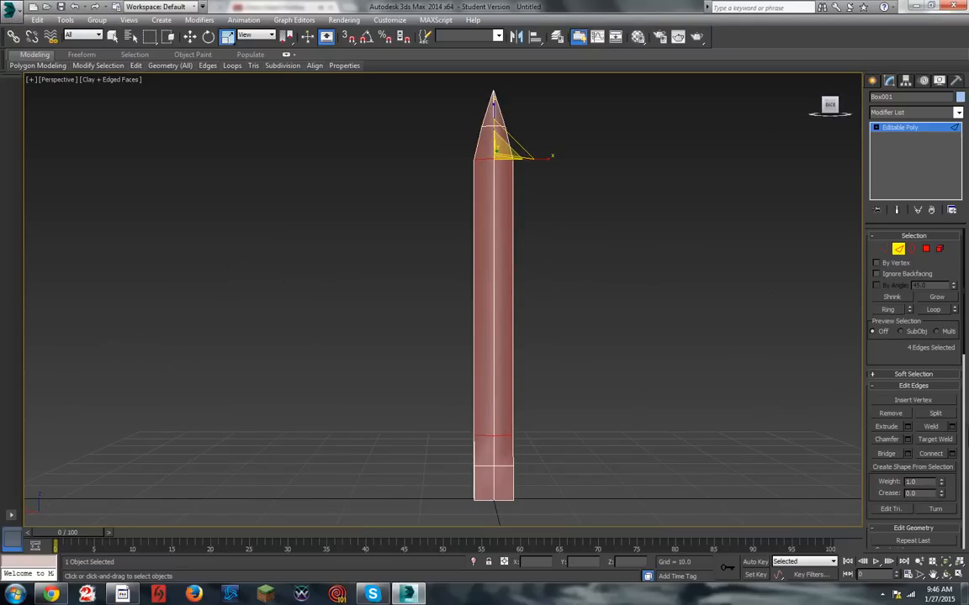
pyautogui.moveTo(966, 331); pyautogui.dragTo(963, 381)
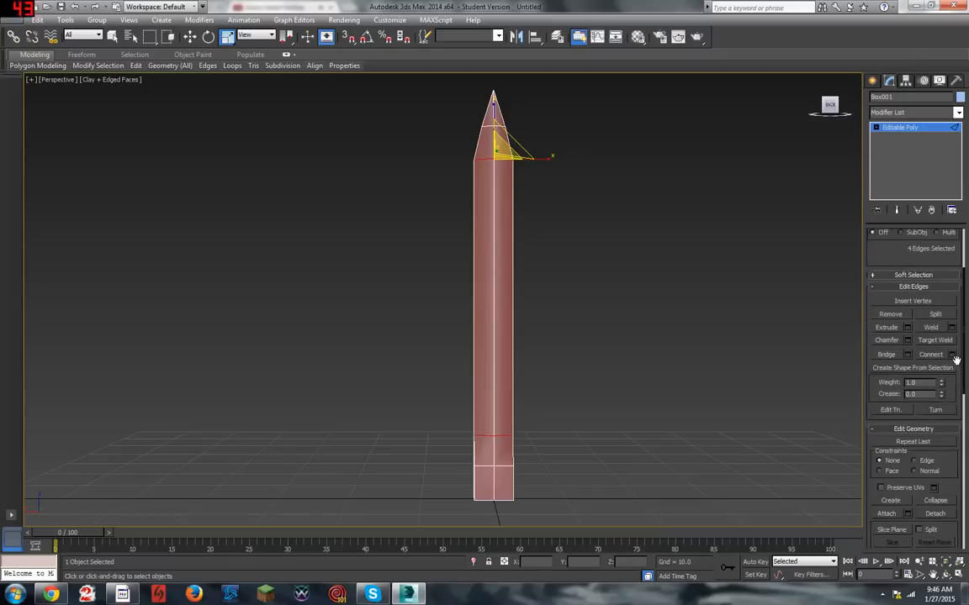
pyautogui.moveTo(829, 107)
pyautogui.mouseDown()
pyautogui.moveTo(835, 124)
pyautogui.moveTo(851, 116)
pyautogui.moveTo(835, 113)
pyautogui.mouseUp()
pyautogui.doubleClick(504, 433)
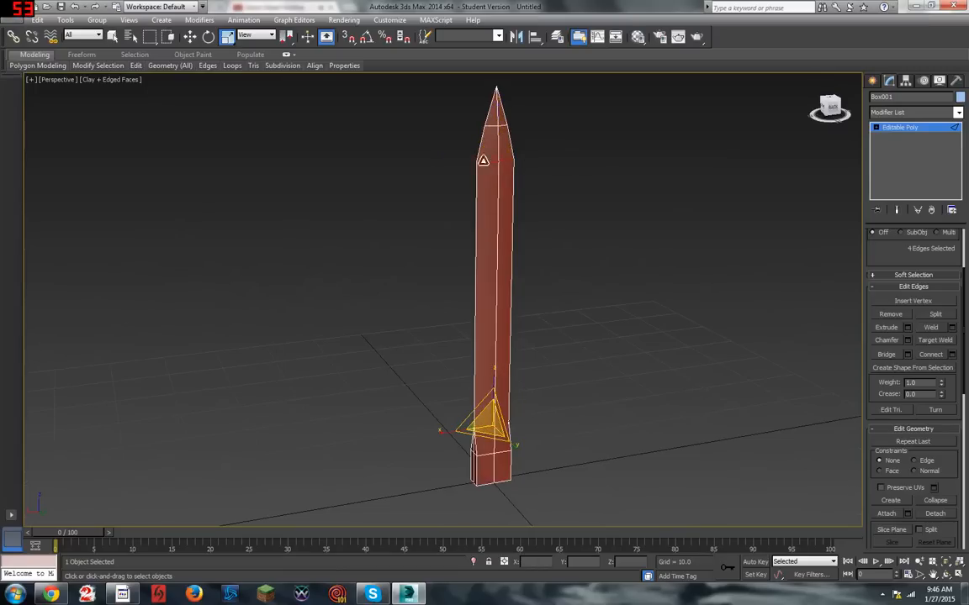
pyautogui.click(951, 354)
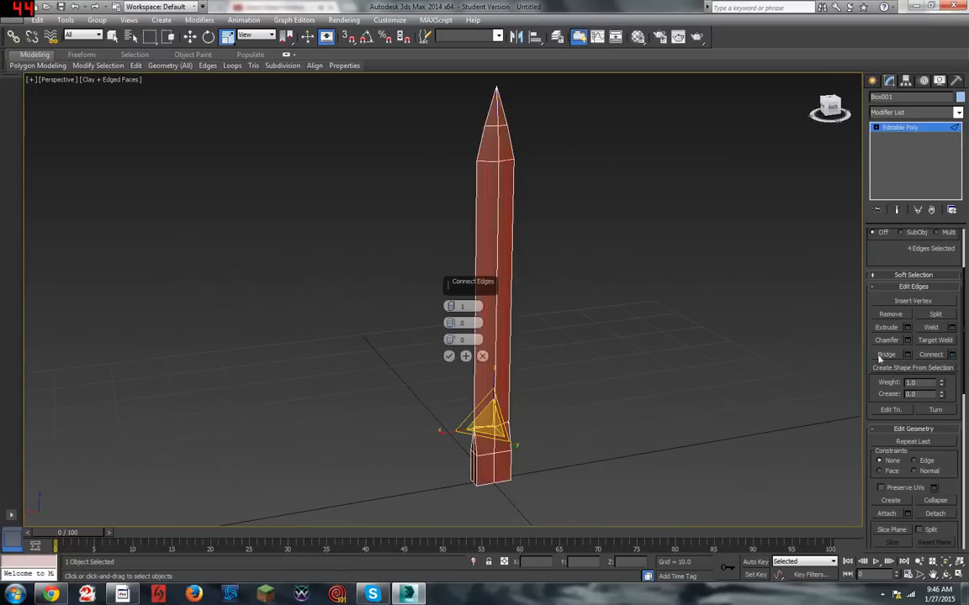
pyautogui.click(448, 355)
pyautogui.click(622, 243)
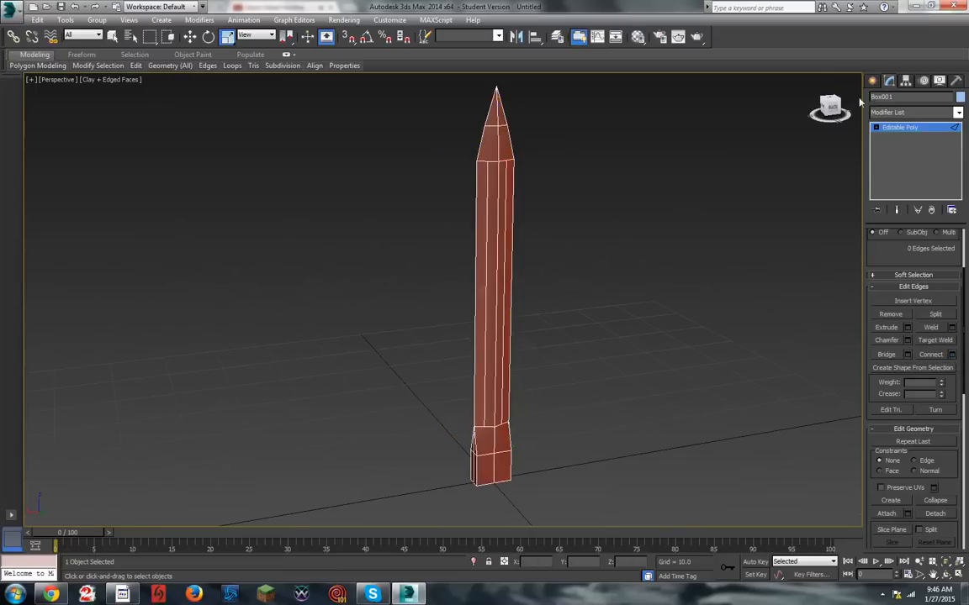
# Step: Examine the new vertical edges along the back of the shaft
pyautogui.moveTo(830, 107)
pyautogui.mouseDown()
pyautogui.moveTo(814, 106)
pyautogui.moveTo(821, 101)
pyautogui.mouseUp()
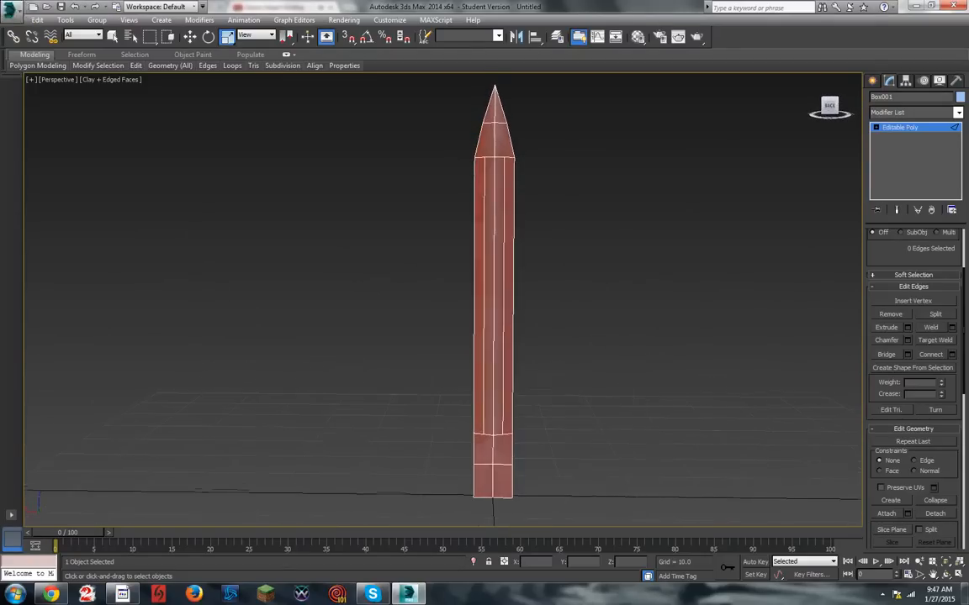
pyautogui.scroll(4, 542, 123)
pyautogui.scroll(-2, 398, 333)
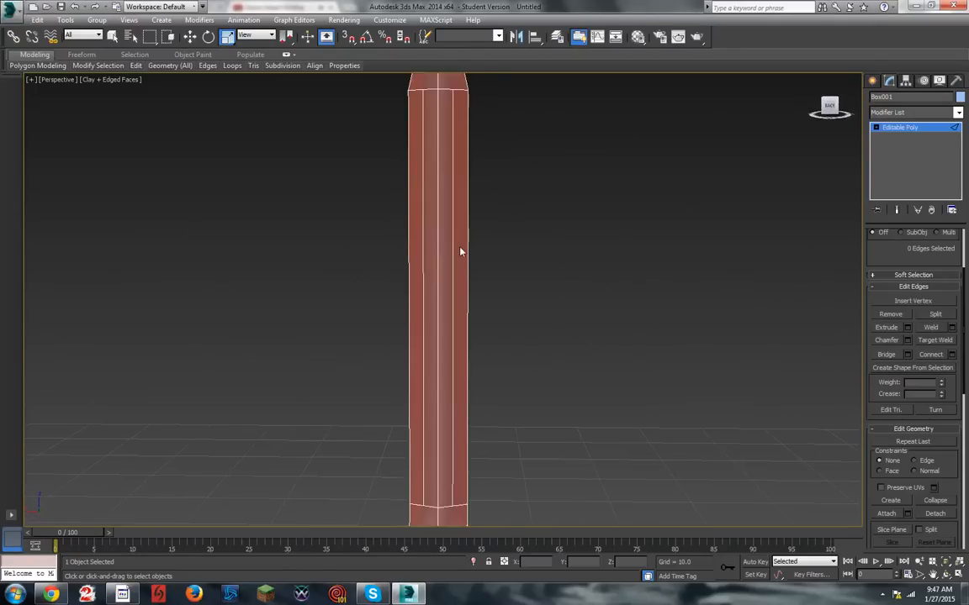
pyautogui.scroll(-2, 448, 206)
pyautogui.scroll(2, 445, 149)
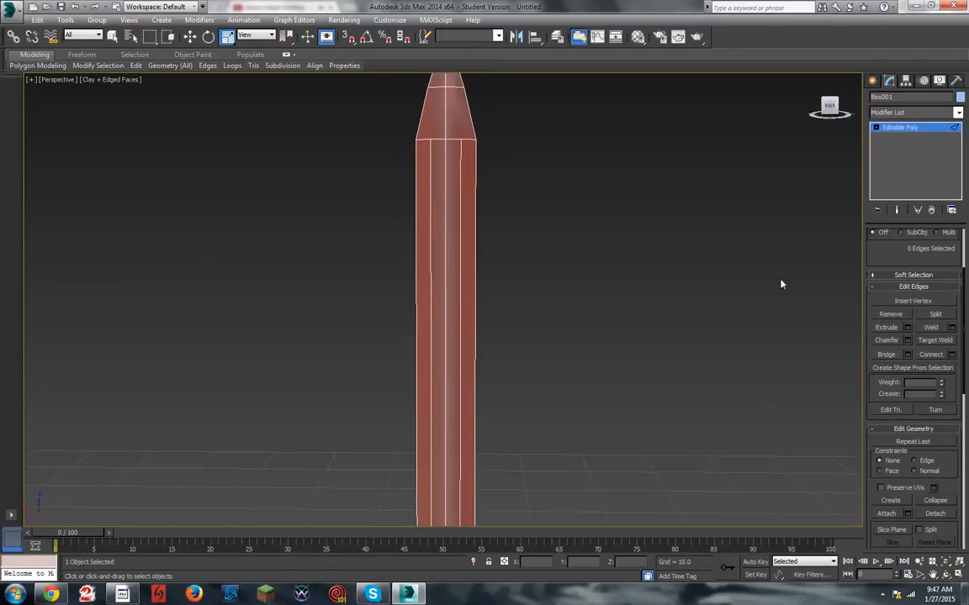
pyautogui.scroll(-2, 780, 284)
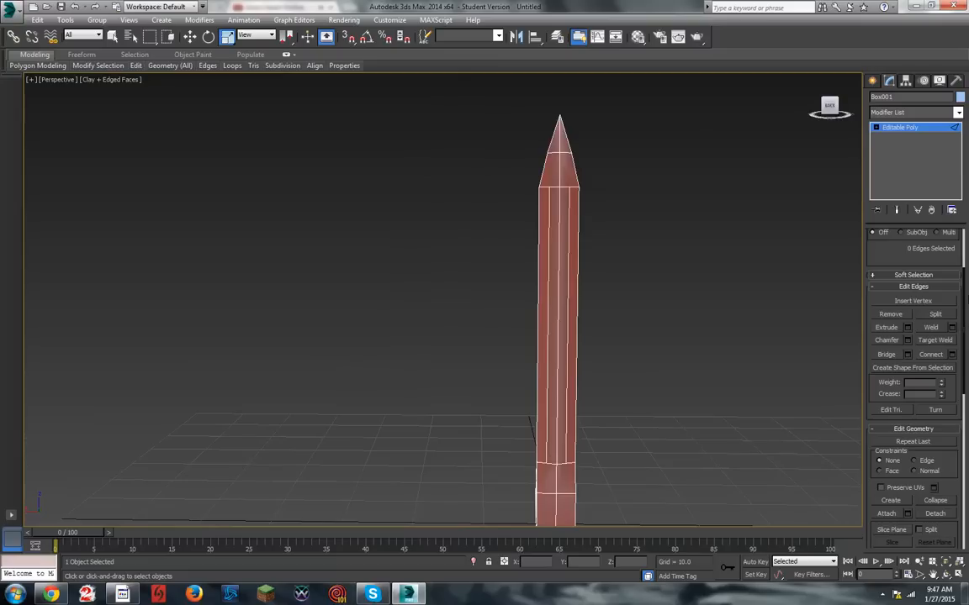
pyautogui.moveTo(965, 291); pyautogui.dragTo(967, 246)
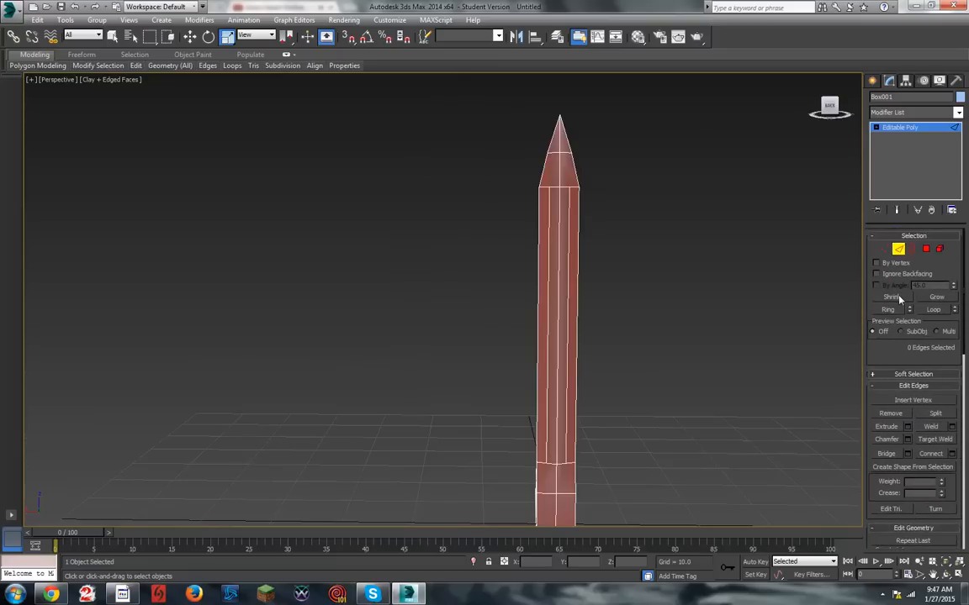
# Step: At polygon level, select the two long centre polygons on the shaft's back and start a Bevel with height and outline at 0
pyautogui.press('4')
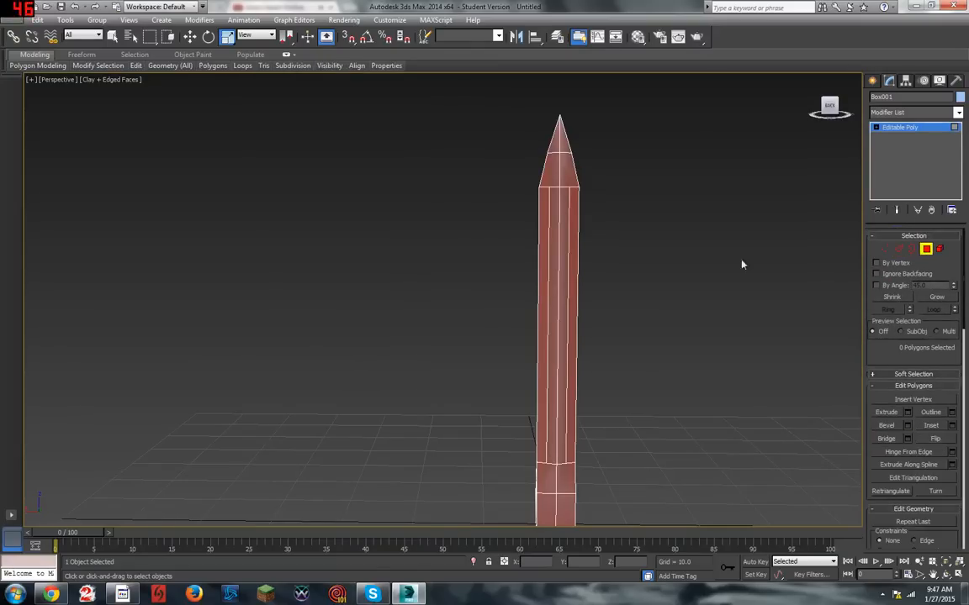
pyautogui.click(568, 221)
pyautogui.keyDown('ctrl'); pyautogui.click(548, 228); pyautogui.keyUp('ctrl')
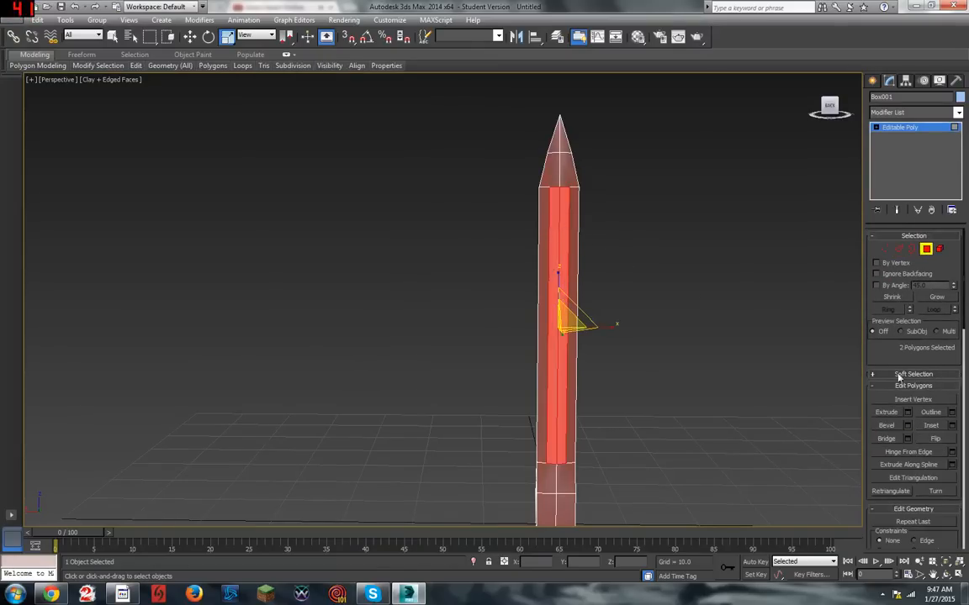
pyautogui.click(907, 425)
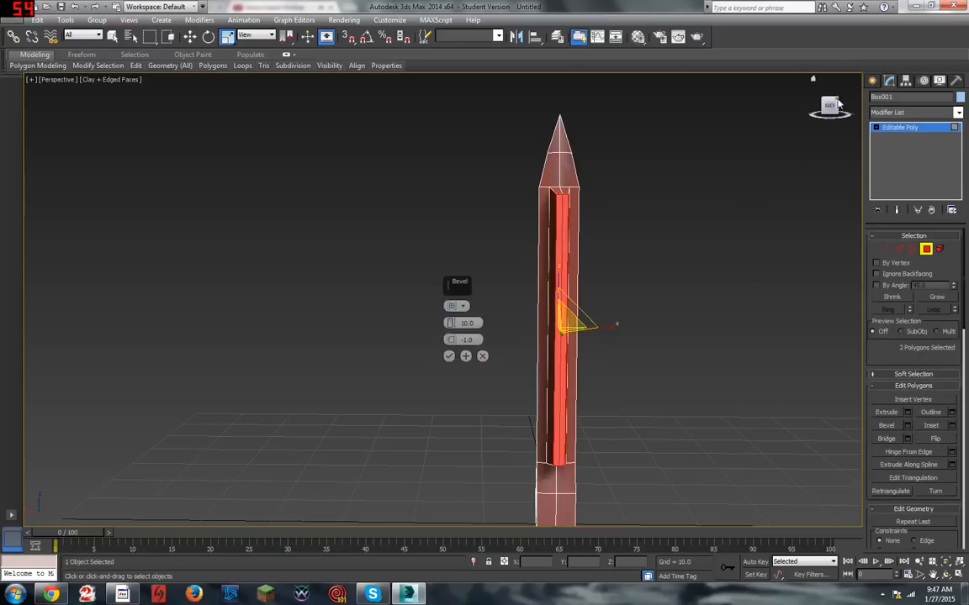
pyautogui.keyDown('alt'); pyautogui.moveTo(735, 270); pyautogui.dragTo(719, 179, button='middle'); pyautogui.keyUp('alt')
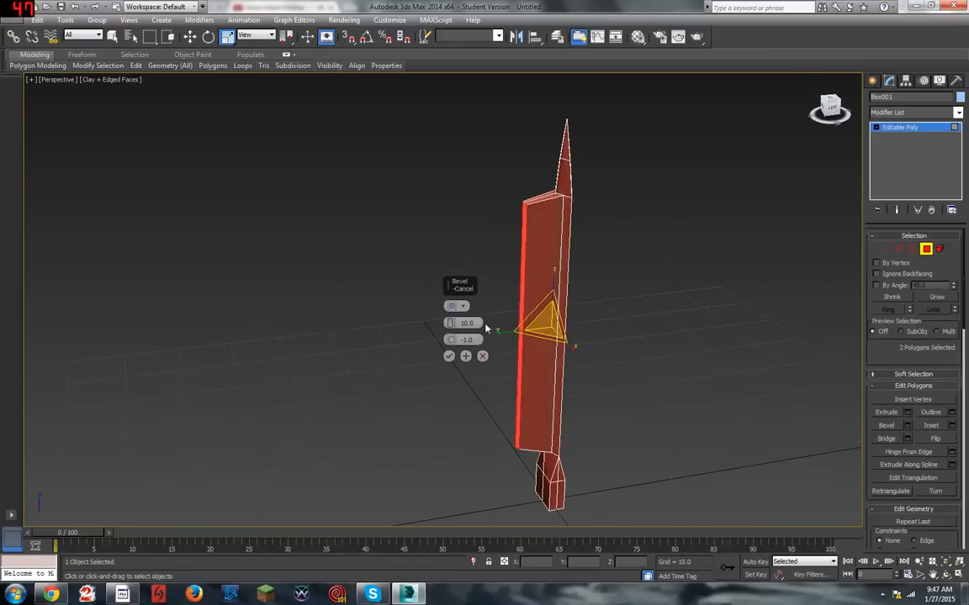
pyautogui.write('0')
pyautogui.press('Return')
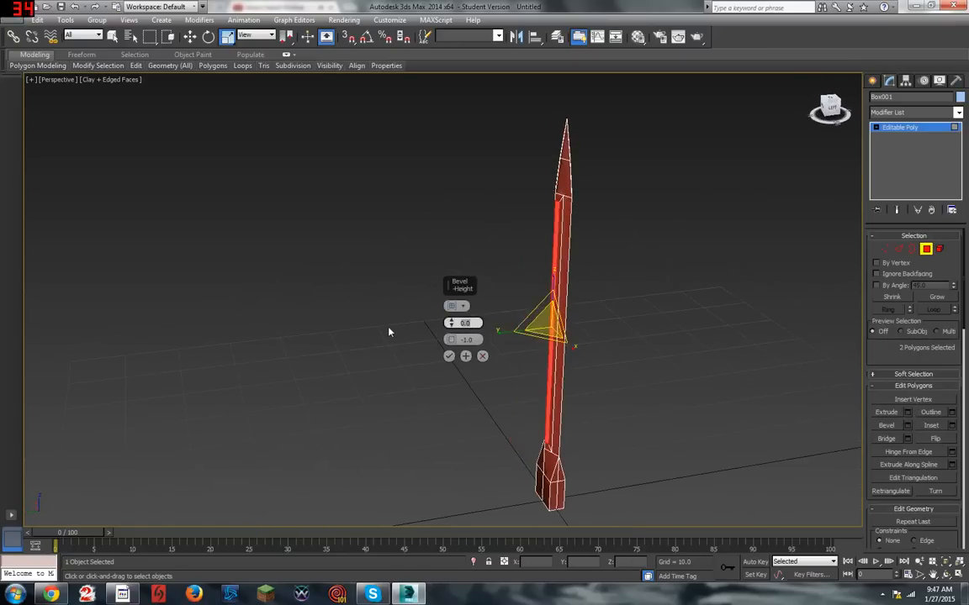
pyautogui.press('Tab')
pyautogui.write('0')
pyautogui.press('Return')
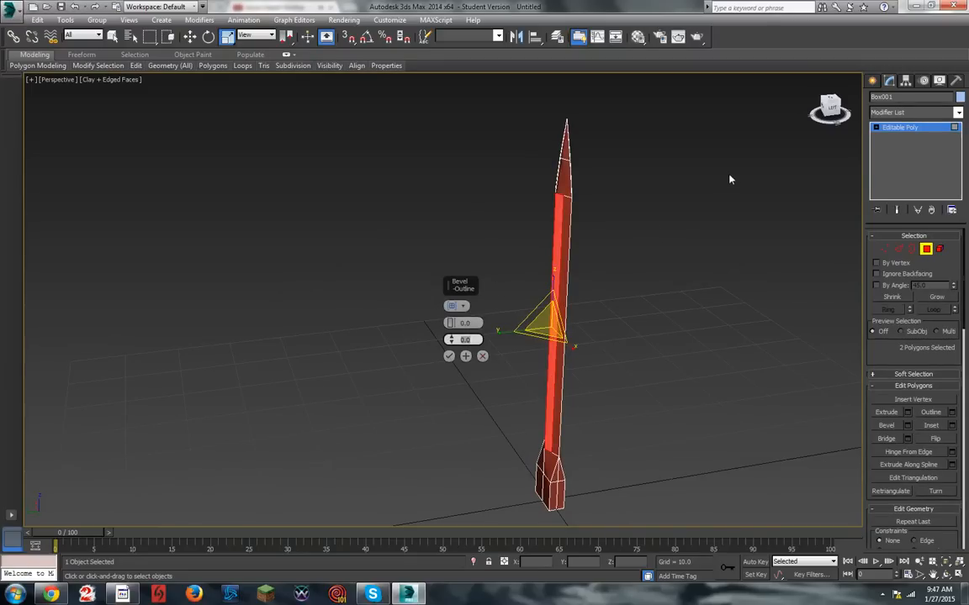
# Step: Recess the two centre polygons with bevel height about -0.571 and outline about -0.456, apply it and clear the selection
pyautogui.moveTo(451, 328); pyautogui.dragTo(452, 341)
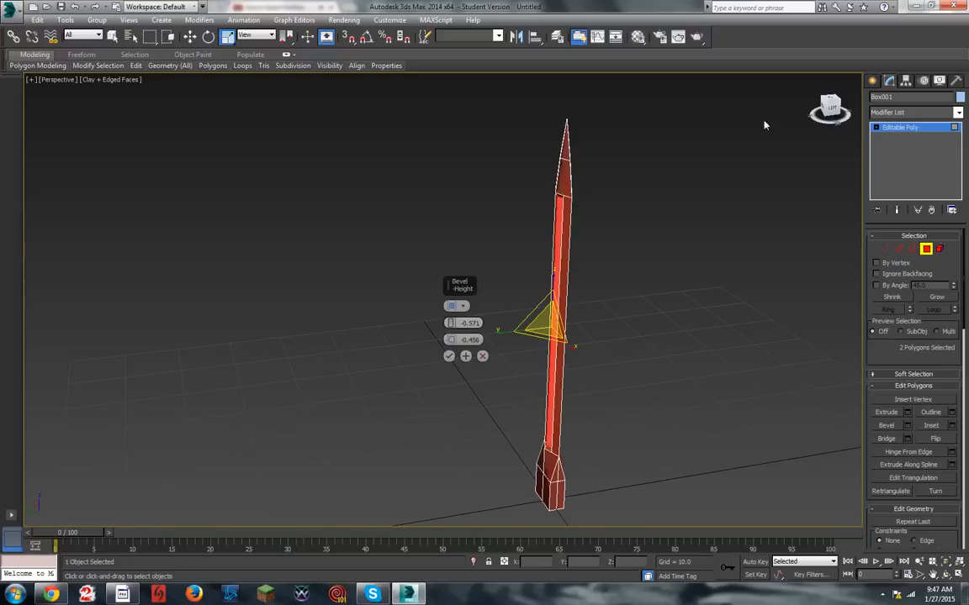
pyautogui.moveTo(828, 112)
pyautogui.mouseDown()
pyautogui.moveTo(883, 97)
pyautogui.moveTo(857, 82)
pyautogui.mouseUp()
pyautogui.moveTo(622, 235)
pyautogui.keyDown('alt'); pyautogui.mouseDown(button='middle')
pyautogui.moveTo(665, 273)
pyautogui.moveTo(702, 248)
pyautogui.moveTo(668, 282)
pyautogui.moveTo(626, 256)
pyautogui.moveTo(616, 190)
pyautogui.mouseUp(button='middle'); pyautogui.keyUp('alt')
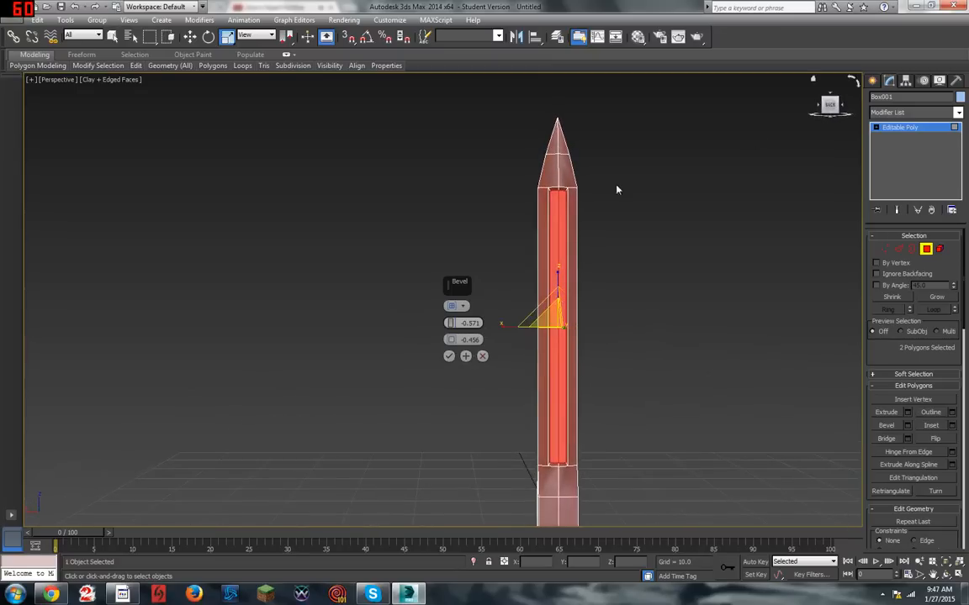
pyautogui.click(448, 356)
pyautogui.click(502, 331)
# Step: At vertex level, move the centre vertices at the groove's upper end up about 1.11 along Z to form a peak, then clear the selection
pyautogui.scroll(5, 562, 188)
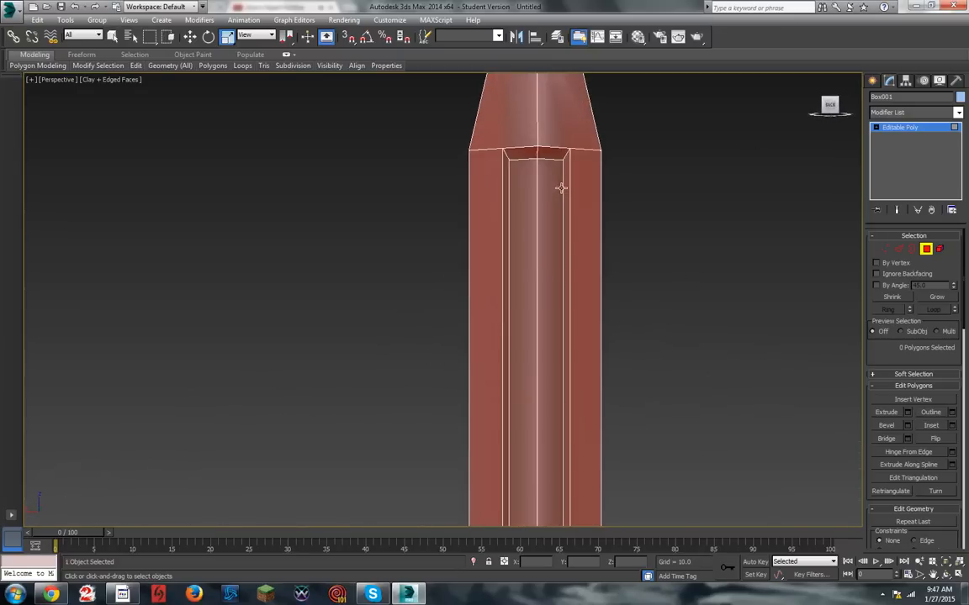
pyautogui.scroll(-5, 682, 178)
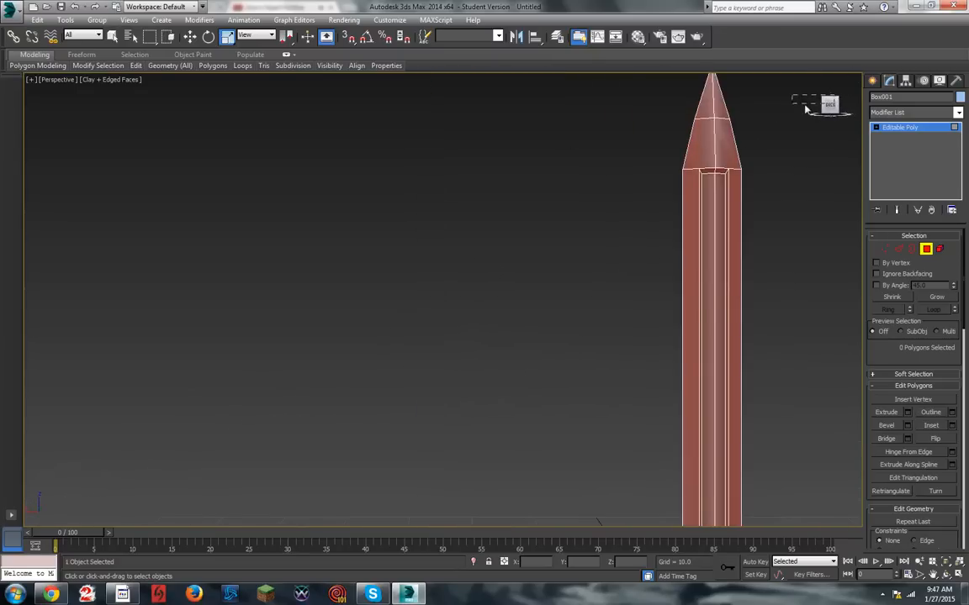
pyautogui.moveTo(830, 105)
pyautogui.mouseDown()
pyautogui.moveTo(787, 107)
pyautogui.moveTo(833, 138)
pyautogui.moveTo(824, 104)
pyautogui.mouseUp()
pyautogui.scroll(3, 730, 168)
pyautogui.scroll(-5, 740, 168)
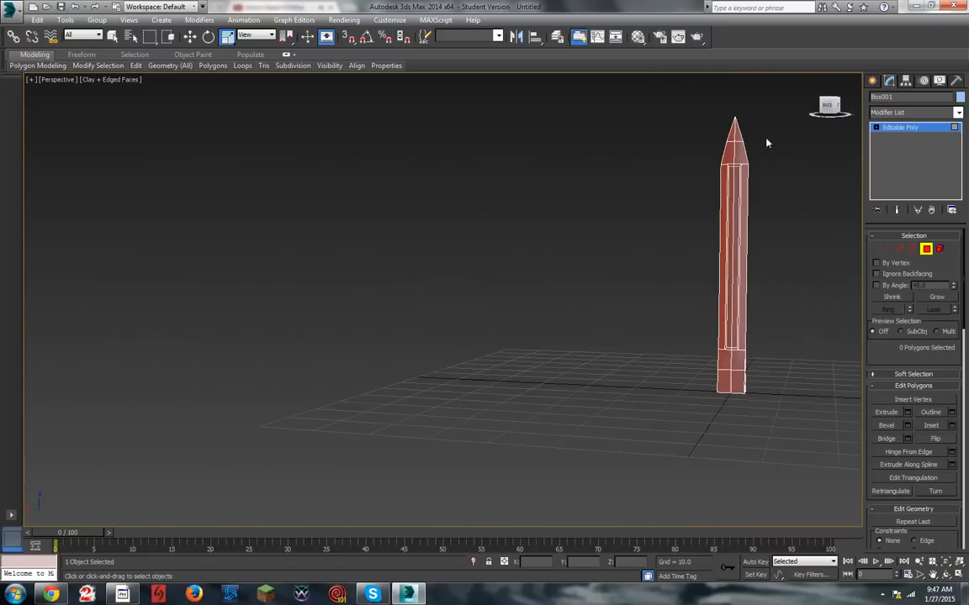
pyautogui.scroll(5, 769, 140)
pyautogui.press('1')
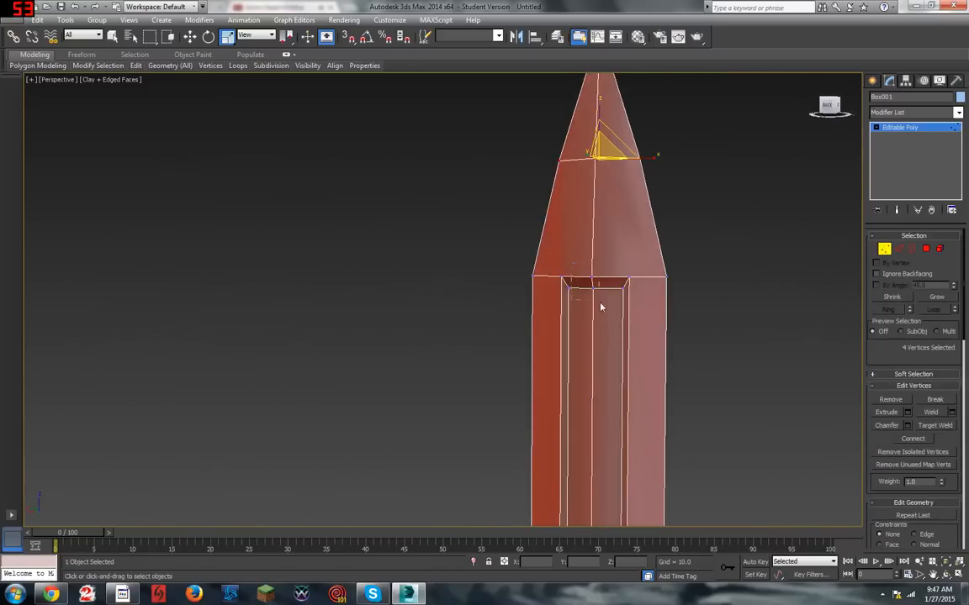
pyautogui.click(612, 262)
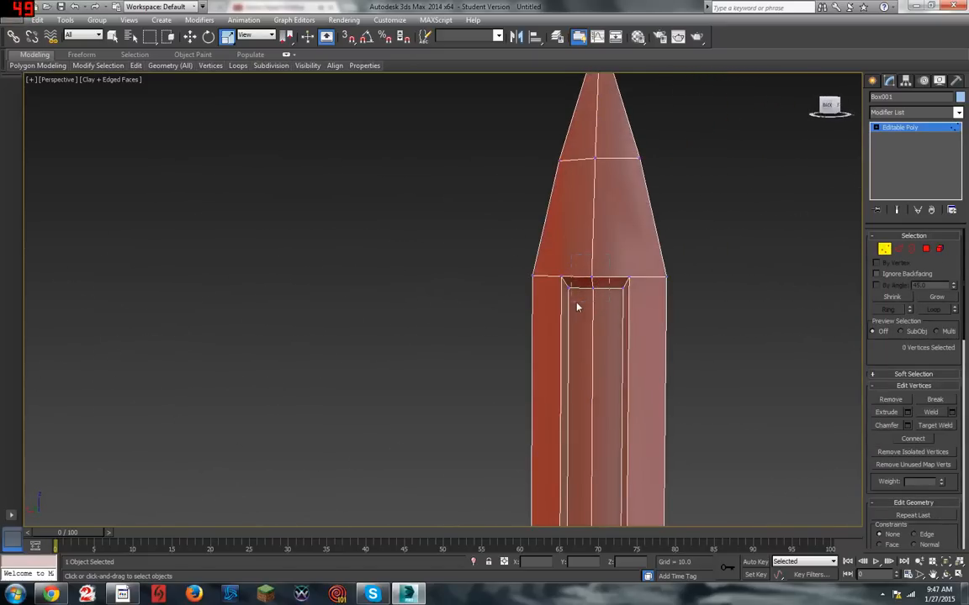
pyautogui.moveTo(577, 303); pyautogui.dragTo(576, 303)
pyautogui.press('w')
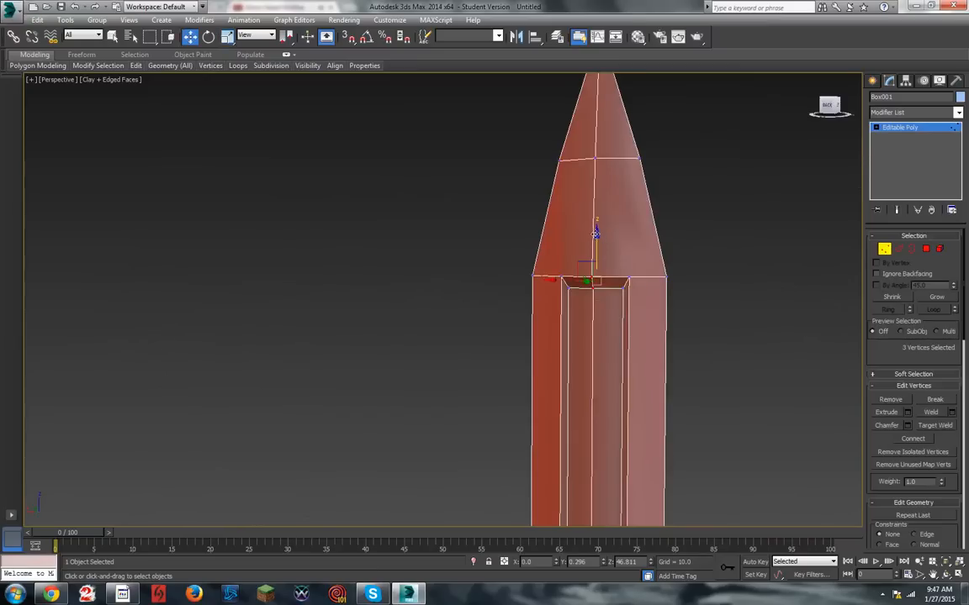
pyautogui.moveTo(595, 232); pyautogui.dragTo(596, 206)
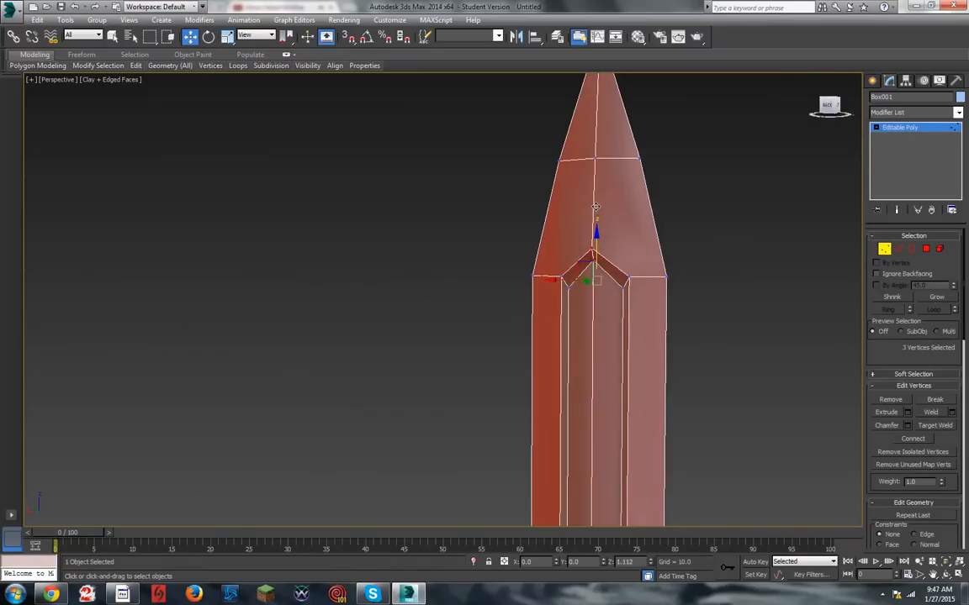
pyautogui.click(677, 292)
# Step: Lower the inner centre vertex of the groove's peak by about 0.16 along Z and clear the selection
pyautogui.scroll(-3, 607, 303)
pyautogui.scroll(10, 679, 249)
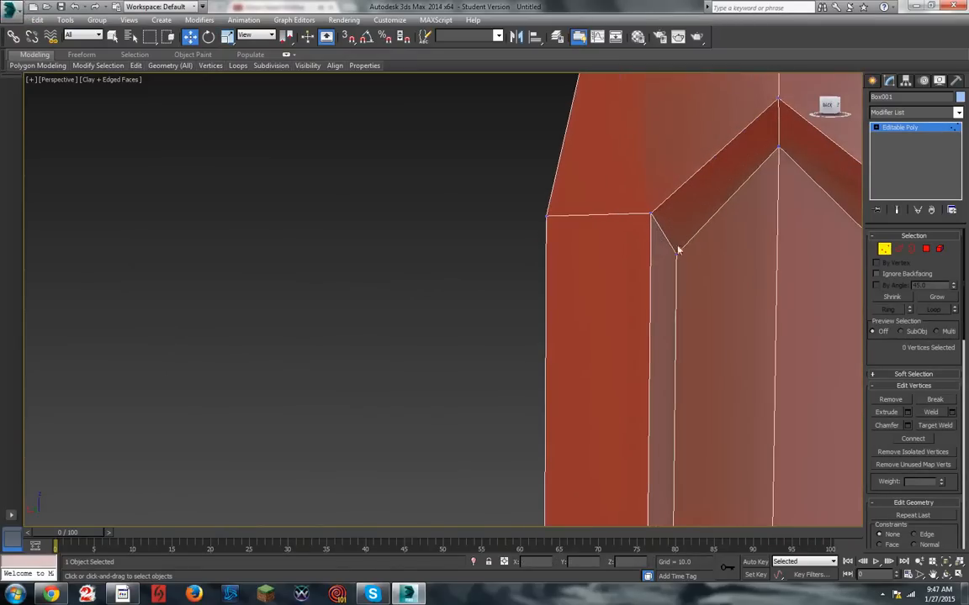
pyautogui.scroll(-5, 678, 250)
pyautogui.scroll(5, 799, 217)
pyautogui.click(720, 159)
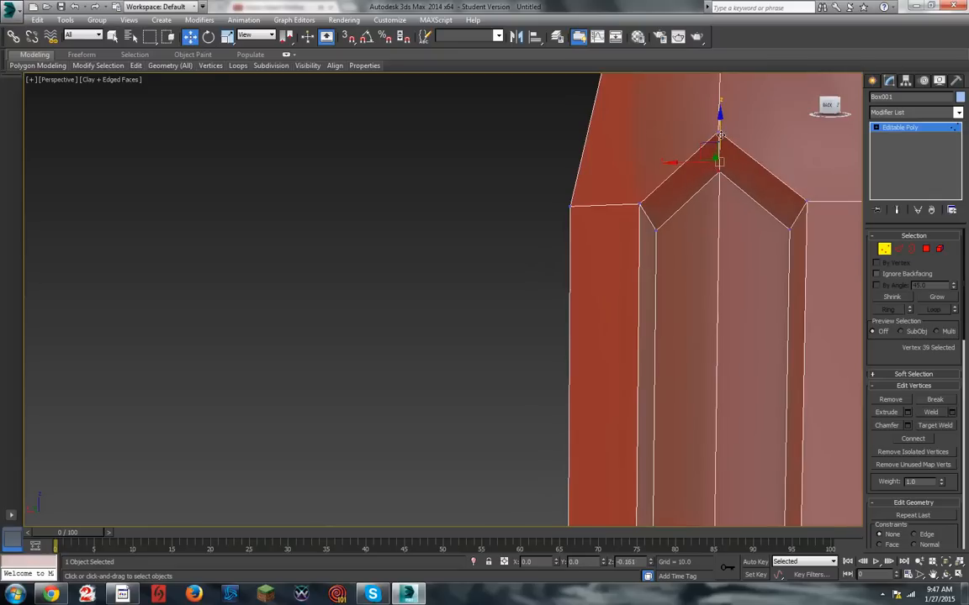
pyautogui.click(457, 208)
# Step: Examine the pointed groove end and the overall blade from the back
pyautogui.scroll(-5, 547, 339)
pyautogui.moveTo(824, 107)
pyautogui.mouseDown()
pyautogui.moveTo(782, 109)
pyautogui.moveTo(805, 108)
pyautogui.moveTo(792, 122)
pyautogui.moveTo(772, 117)
pyautogui.moveTo(799, 107)
pyautogui.moveTo(786, 107)
pyautogui.moveTo(836, 108)
pyautogui.mouseUp()
pyautogui.scroll(-5, 723, 328)
pyautogui.scroll(2, 730, 348)
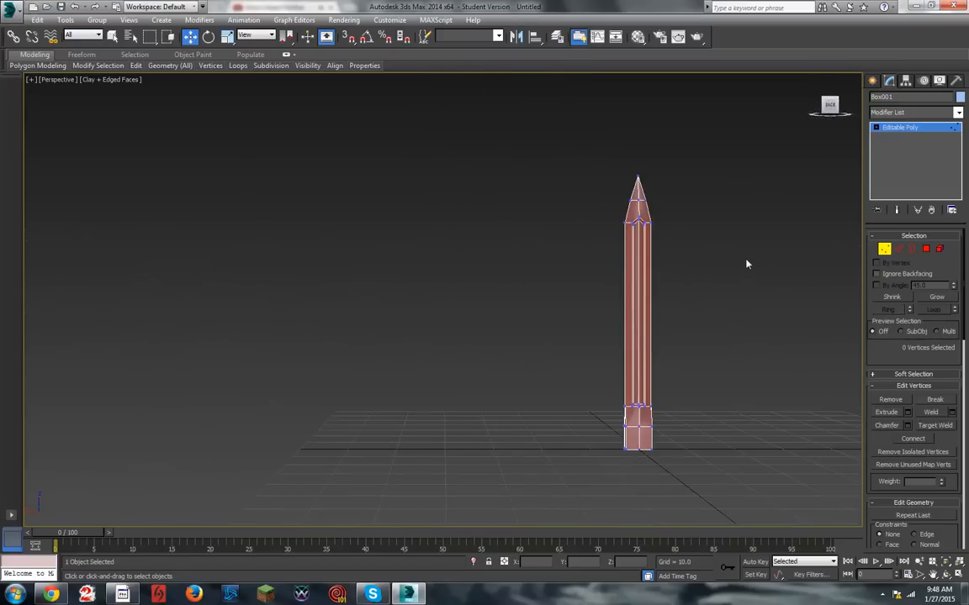
pyautogui.scroll(3, 698, 223)
pyautogui.scroll(3, 502, 209)
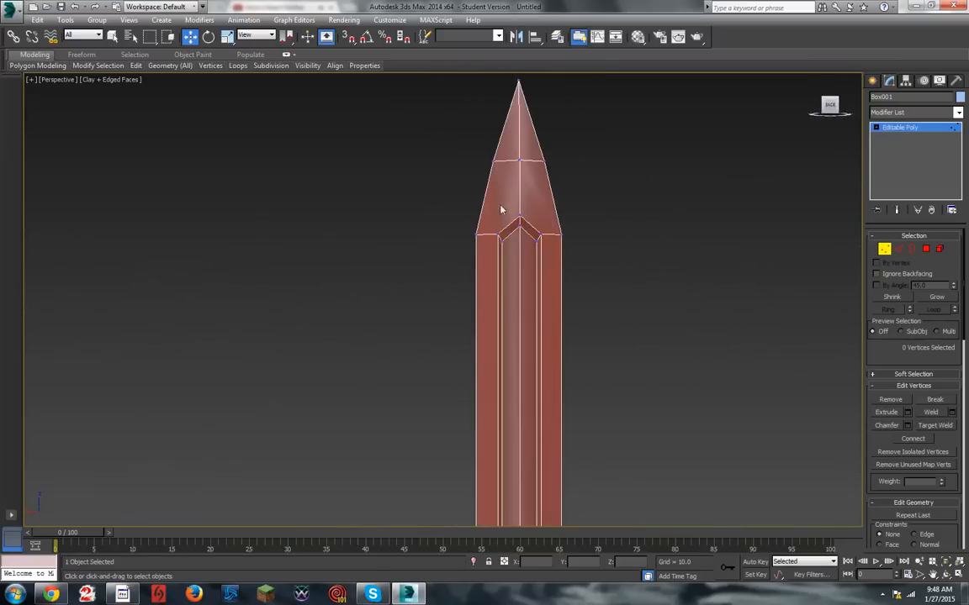
pyautogui.scroll(5, 584, 272)
pyautogui.scroll(-6, 732, 234)
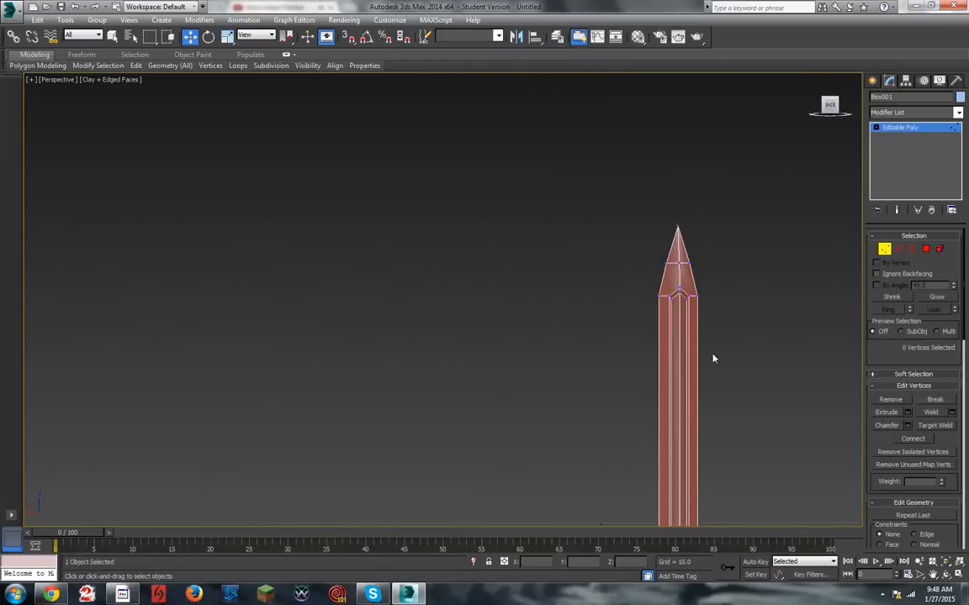
# Step: Move the centre vertices at the groove's lower end down along Z to form a downward point, then clear the selection
pyautogui.scroll(3, 739, 417)
pyautogui.scroll(-2, 712, 411)
pyautogui.scroll(8, 607, 417)
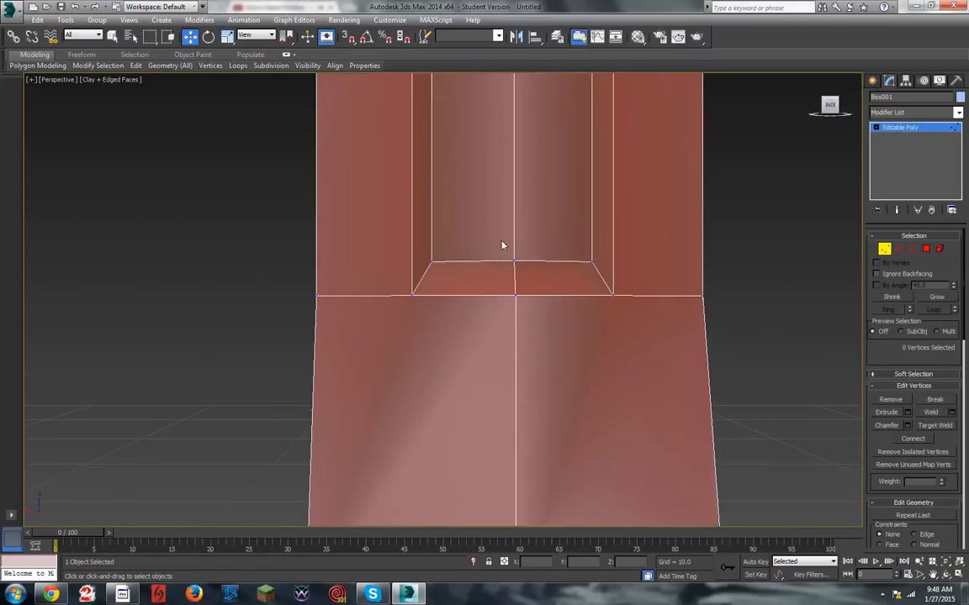
pyautogui.moveTo(502, 244); pyautogui.dragTo(528, 310)
pyautogui.moveTo(511, 236); pyautogui.dragTo(515, 259)
pyautogui.click(510, 298)
pyautogui.click(515, 295)
pyautogui.click(746, 207)
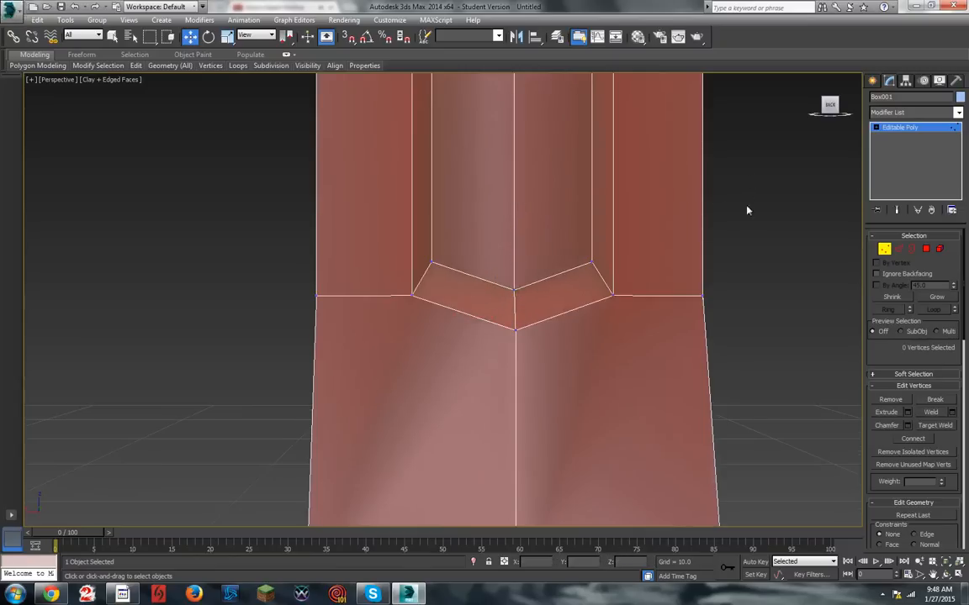
# Step: Raise the two centre vertices of the tip's horizontal edge loop to about Z 52.35 and clear the selection
pyautogui.scroll(-10, 747, 210)
pyautogui.moveTo(835, 120)
pyautogui.mouseDown()
pyautogui.moveTo(817, 135)
pyautogui.moveTo(830, 151)
pyautogui.moveTo(817, 147)
pyautogui.moveTo(841, 113)
pyautogui.moveTo(852, 133)
pyautogui.moveTo(836, 117)
pyautogui.mouseUp()
pyautogui.scroll(3, 729, 157)
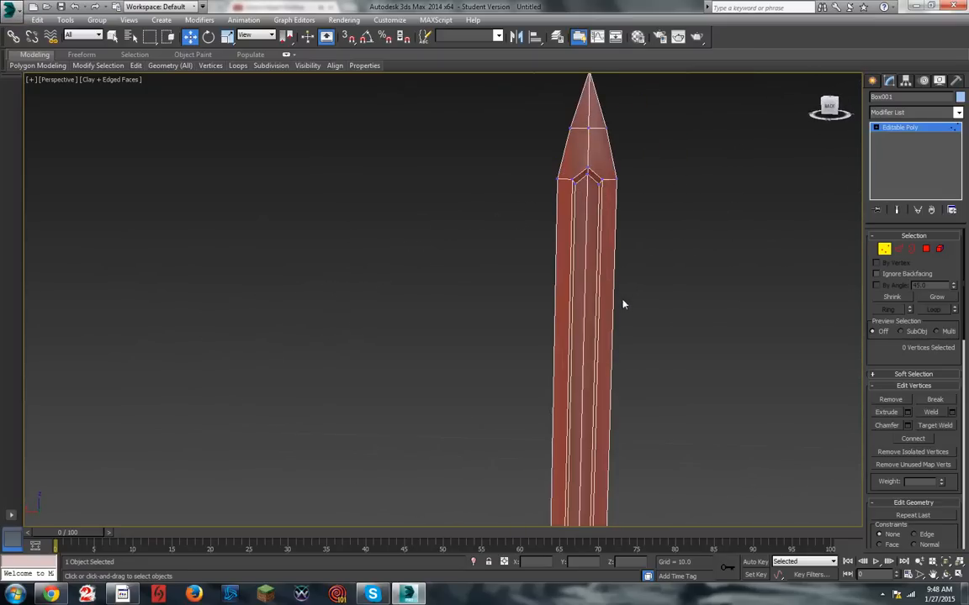
pyautogui.moveTo(623, 303); pyautogui.dragTo(630, 383, button='middle')
pyautogui.scroll(5, 602, 185)
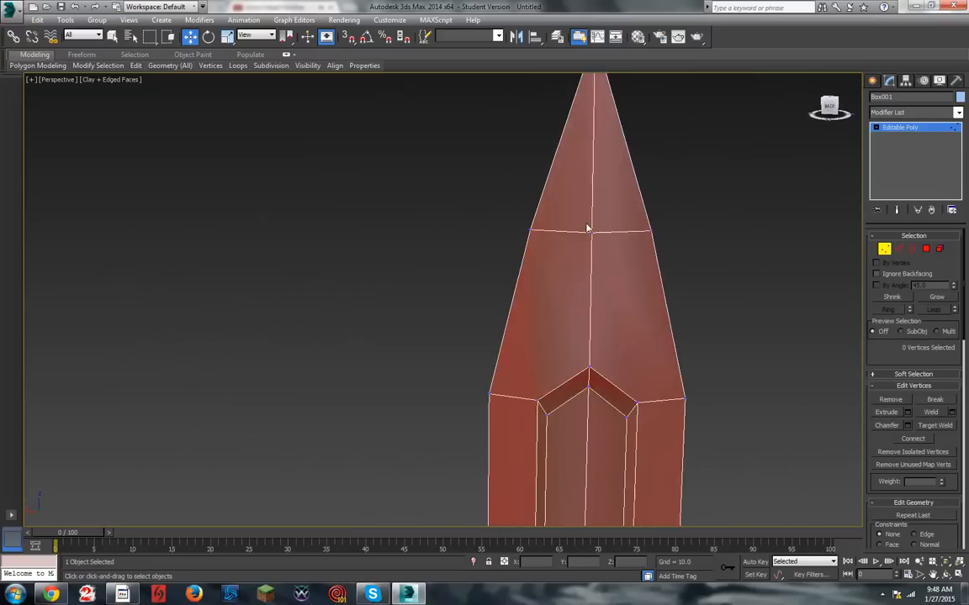
pyautogui.moveTo(599, 239); pyautogui.dragTo(594, 160)
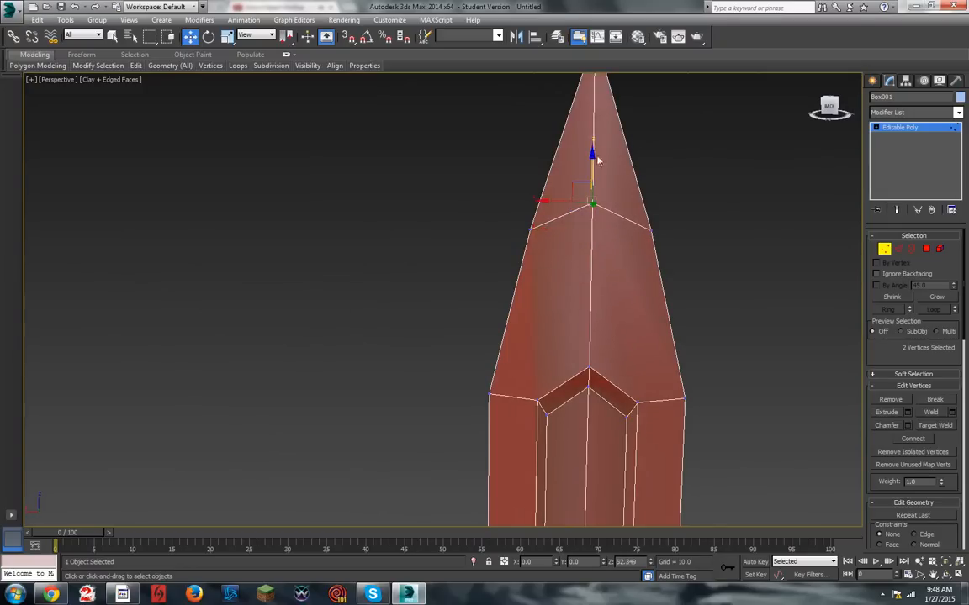
pyautogui.click(711, 211)
# Step: Examine the flared base and the groove's lower end from the back and left sides
pyautogui.scroll(-8, 711, 314)
pyautogui.scroll(8, 715, 334)
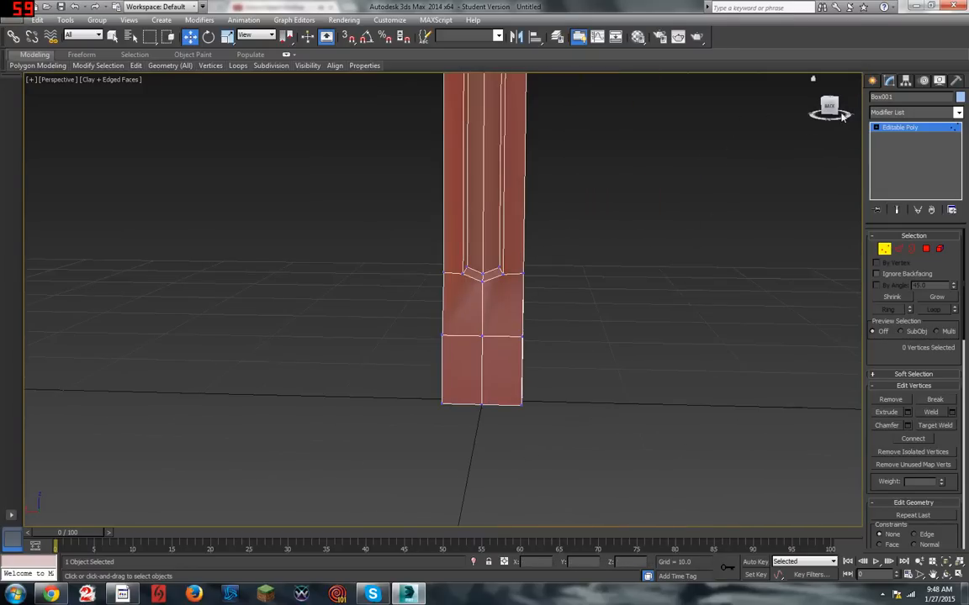
pyautogui.moveTo(841, 114)
pyautogui.mouseDown()
pyautogui.moveTo(820, 122)
pyautogui.moveTo(794, 111)
pyautogui.mouseUp()
pyautogui.scroll(-5, 649, 439)
pyautogui.scroll(7, 728, 499)
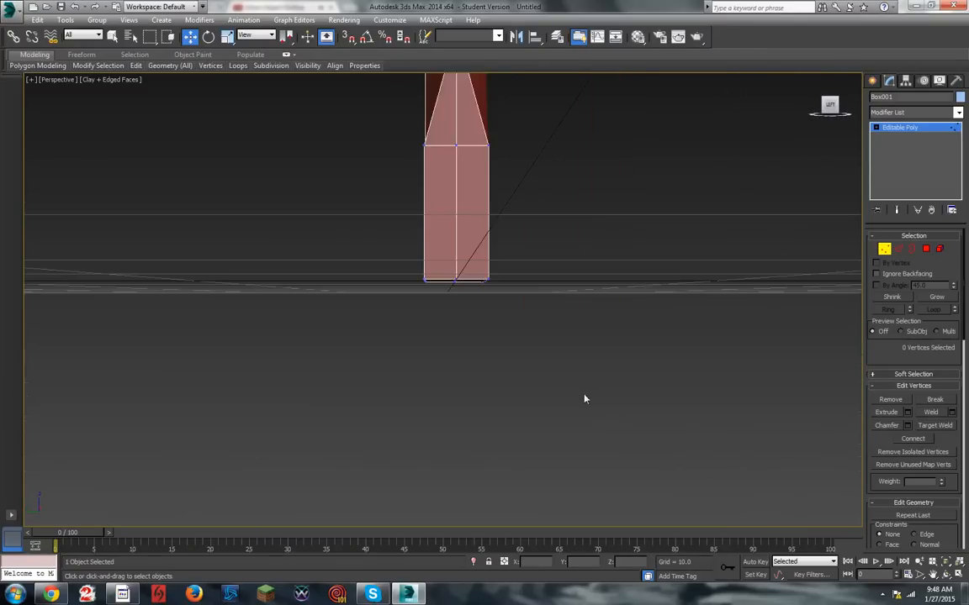
pyautogui.keyDown('alt'); pyautogui.moveTo(586, 398); pyautogui.dragTo(543, 314, button='middle'); pyautogui.keyUp('alt')
pyautogui.moveTo(542, 381)
pyautogui.mouseDown()
pyautogui.moveTo(385, 318)
pyautogui.moveTo(444, 302)
pyautogui.moveTo(473, 209)
pyautogui.mouseUp()
pyautogui.click(782, 171)
pyautogui.moveTo(828, 106); pyautogui.dragTo(848, 108)
pyautogui.scroll(-5, 472, 274)
pyautogui.scroll(4, 519, 231)
pyautogui.scroll(4, 506, 440)
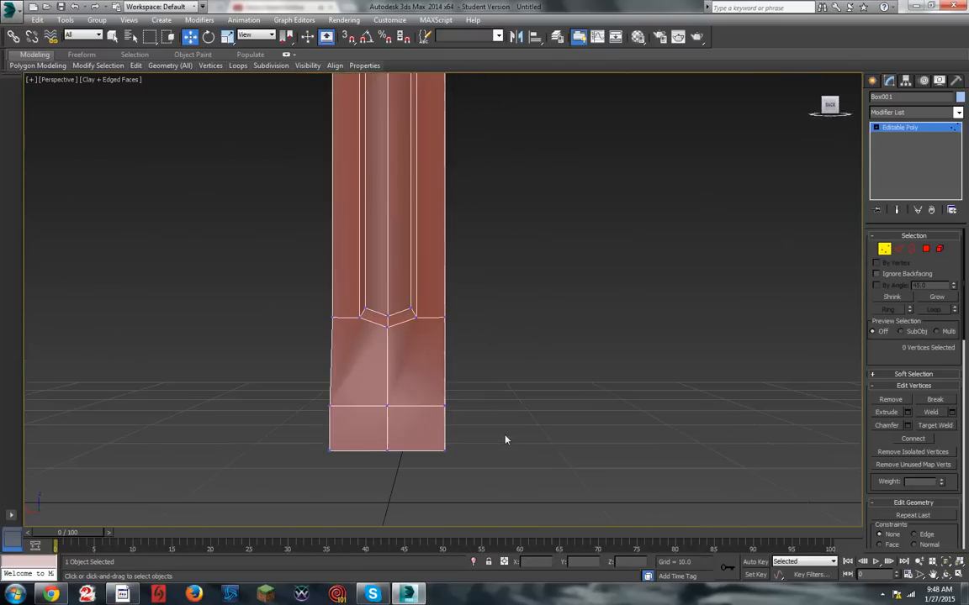
pyautogui.keyDown('alt'); pyautogui.moveTo(764, 76); pyautogui.dragTo(698, 93, button='middle'); pyautogui.keyUp('alt')
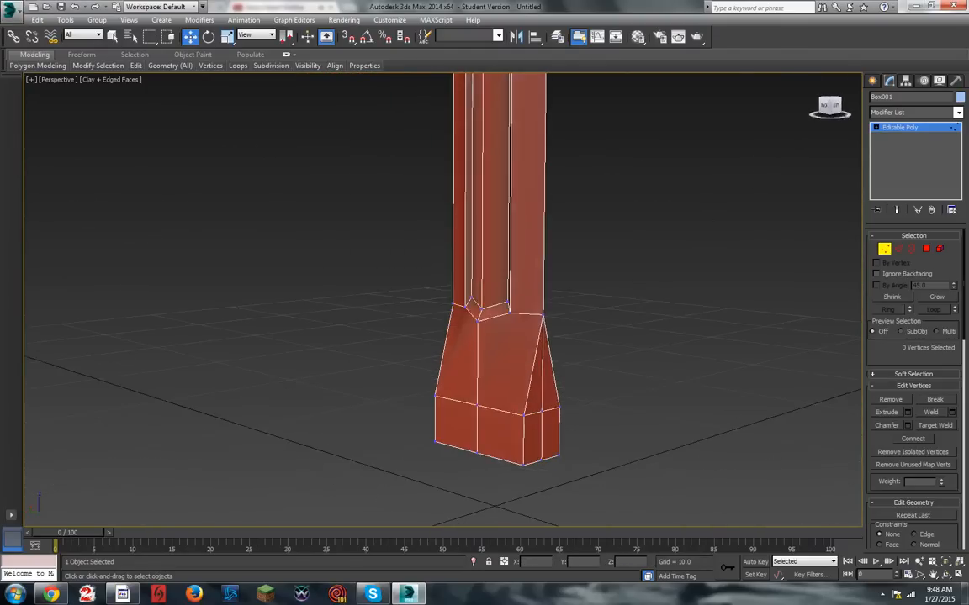
pyautogui.click(925, 250)
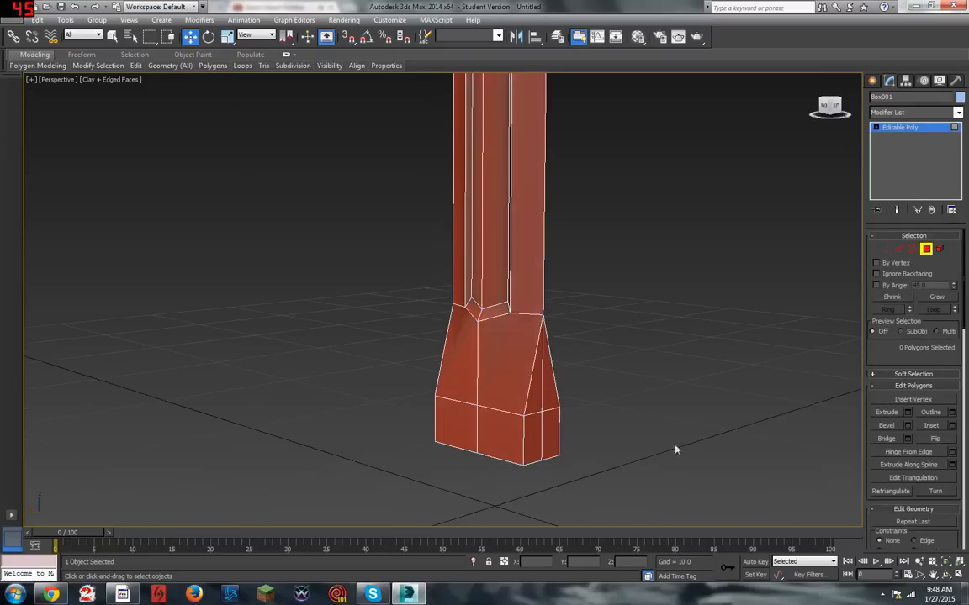
pyautogui.click(553, 436)
pyautogui.keyDown('ctrl'); pyautogui.click(542, 387); pyautogui.keyUp('ctrl')
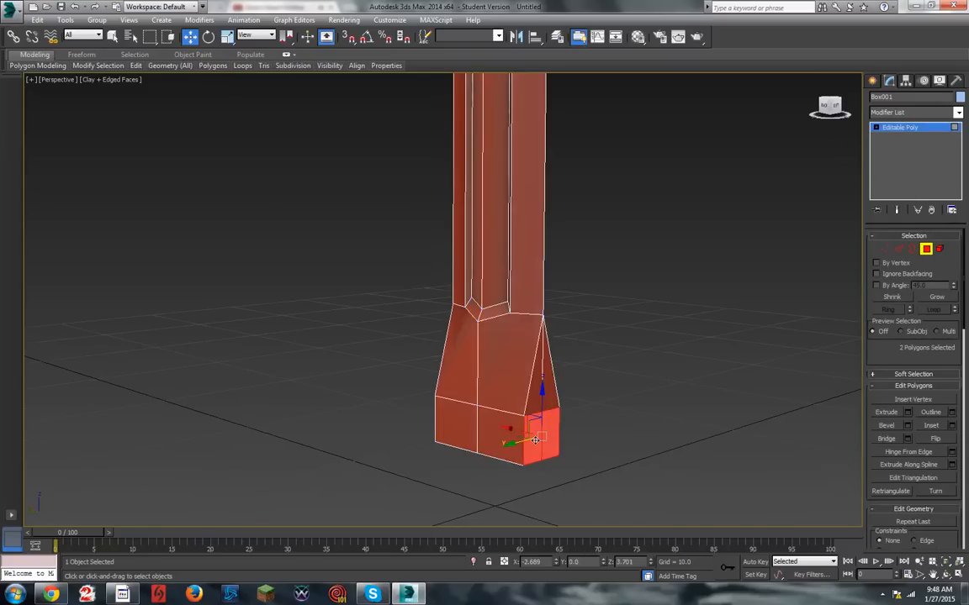
pyautogui.click(908, 425)
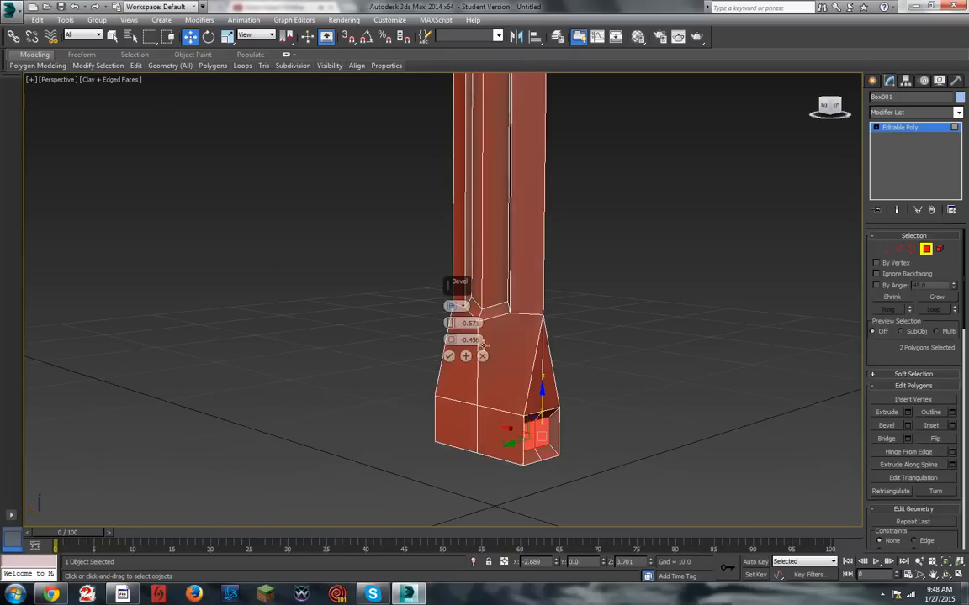
pyautogui.write('0')
pyautogui.press('Return')
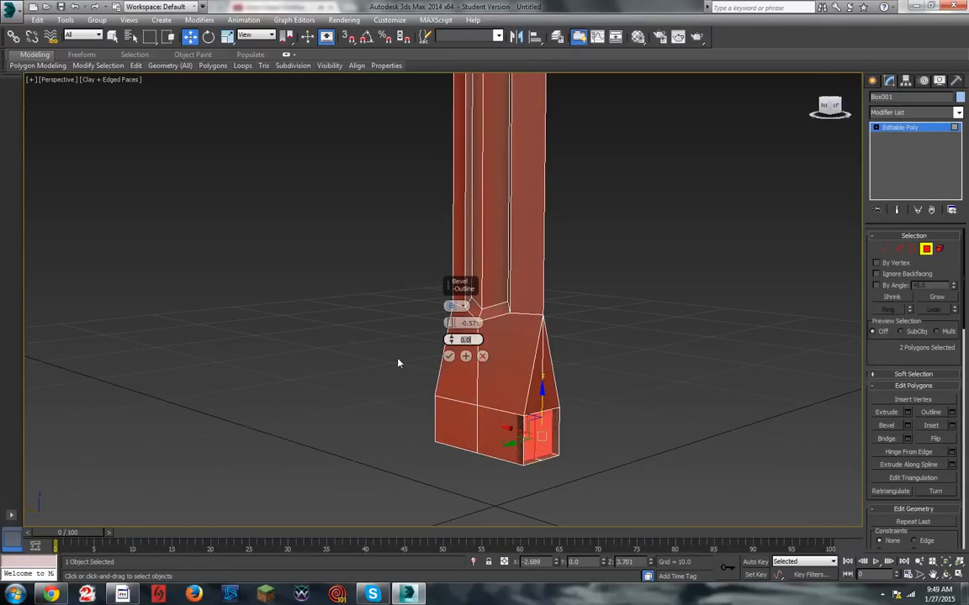
pyautogui.click(482, 357)
pyautogui.click(655, 329)
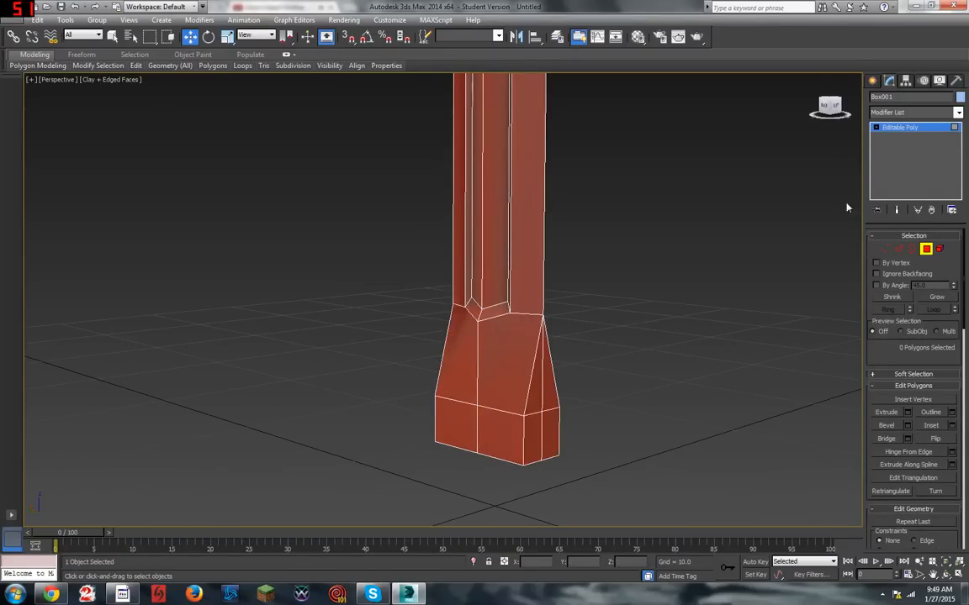
pyautogui.click(831, 104)
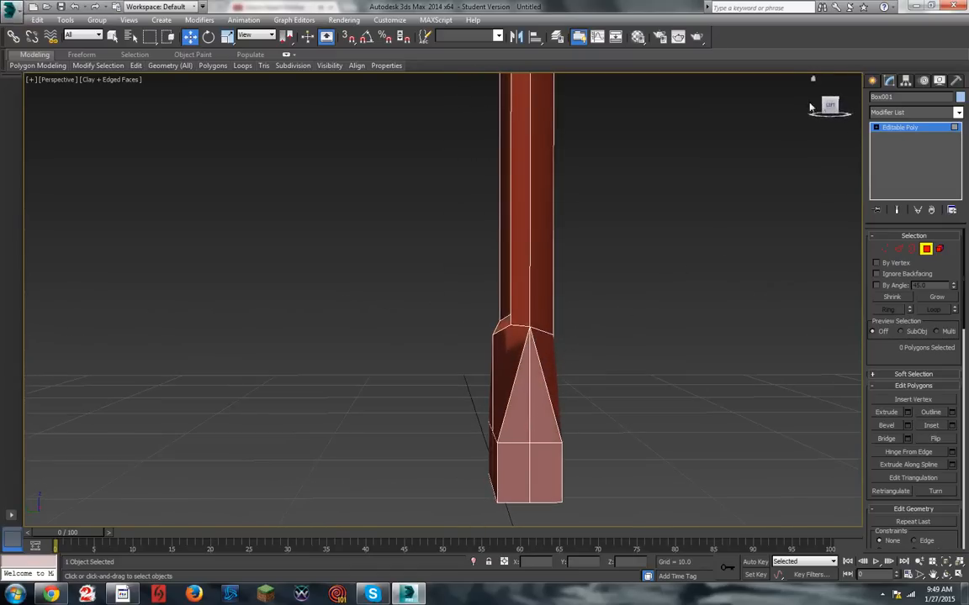
pyautogui.moveTo(831, 116)
pyautogui.mouseDown()
pyautogui.moveTo(866, 134)
pyautogui.moveTo(831, 114)
pyautogui.mouseUp()
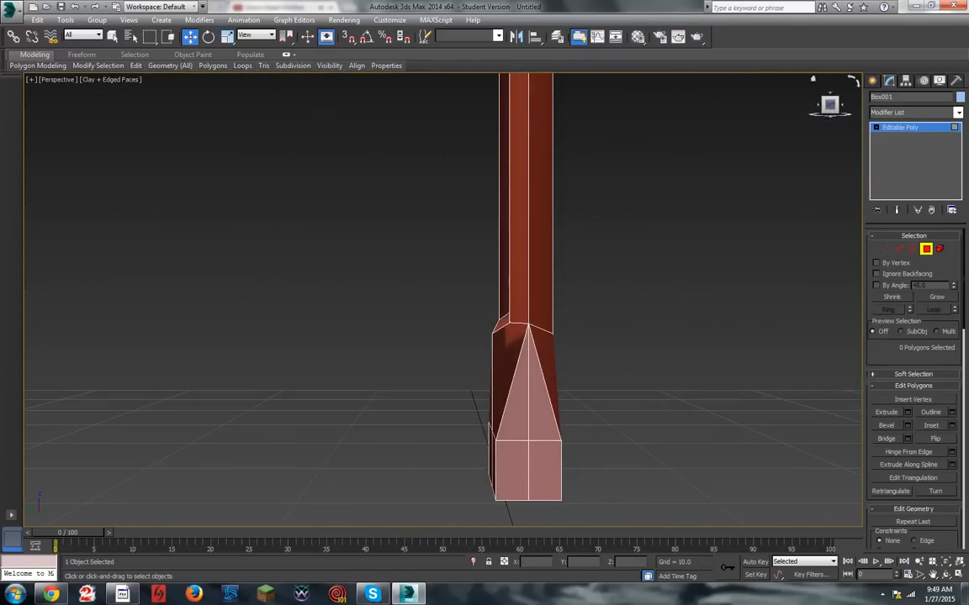
pyautogui.click(829, 104)
pyautogui.moveTo(831, 104); pyautogui.dragTo(797, 111)
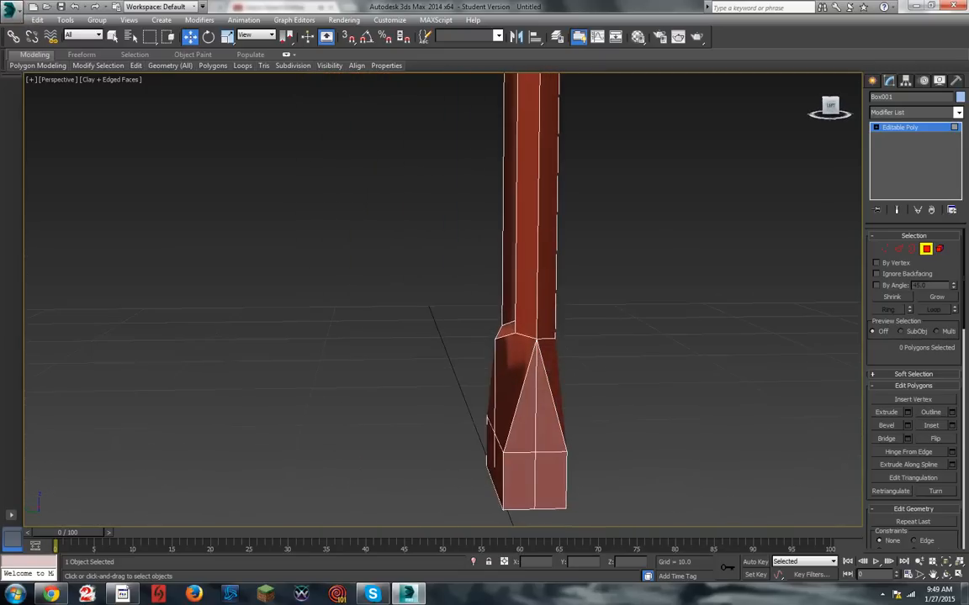
pyautogui.click(554, 419)
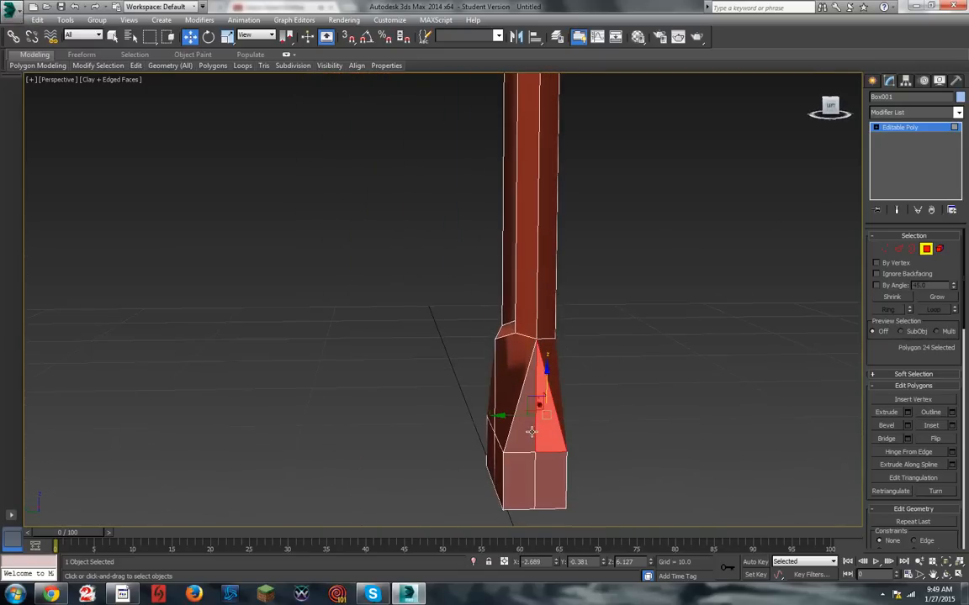
pyautogui.keyDown('ctrl'); pyautogui.click(525, 435); pyautogui.keyUp('ctrl')
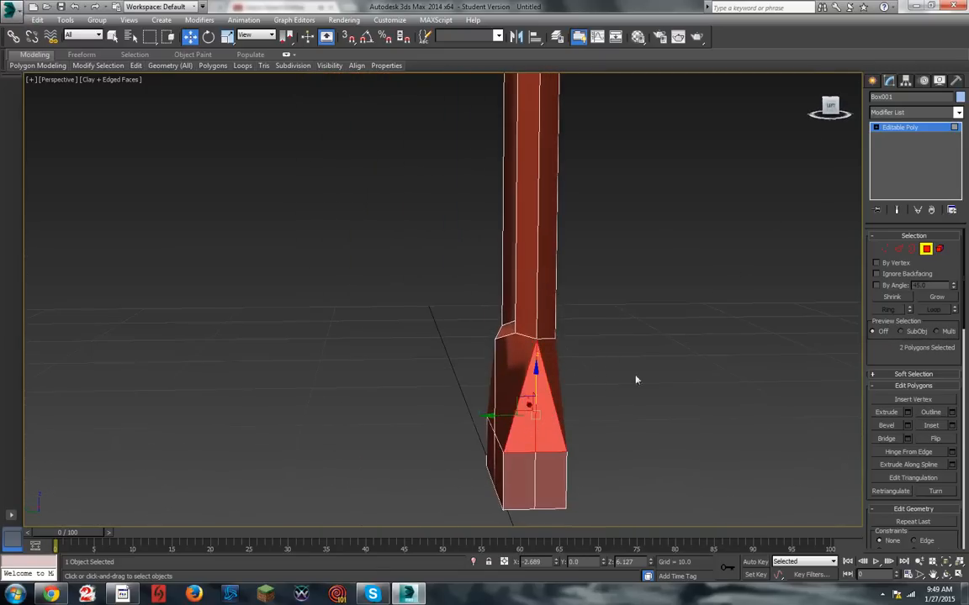
pyautogui.click(609, 483)
pyautogui.click(549, 474)
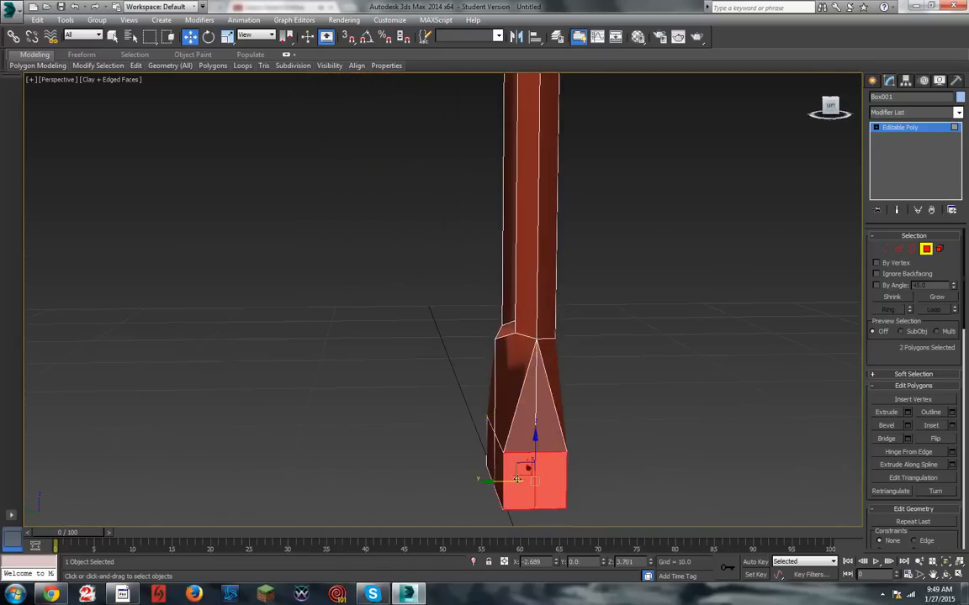
pyautogui.click(907, 426)
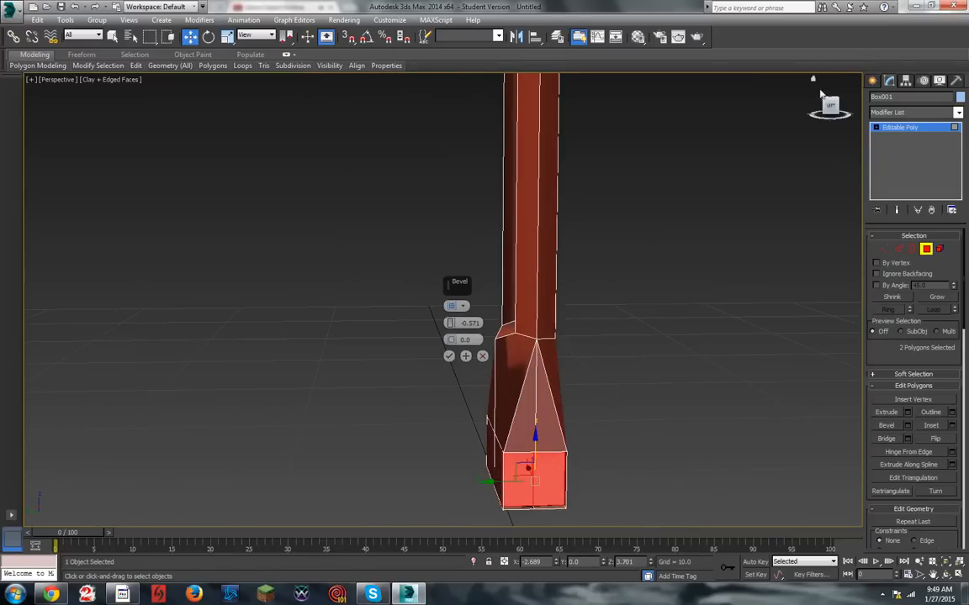
pyautogui.moveTo(822, 95); pyautogui.dragTo(825, 110)
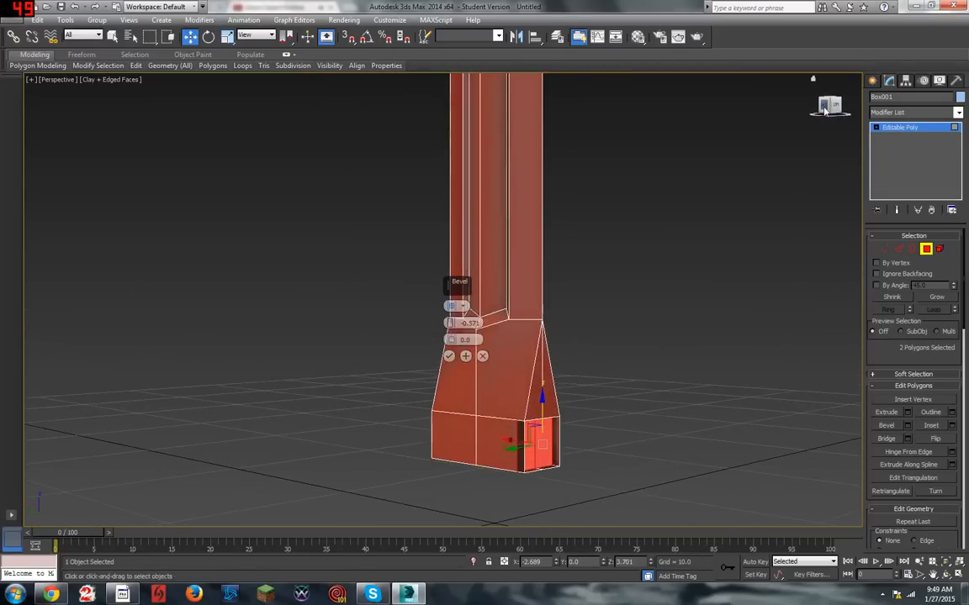
pyautogui.click(824, 110)
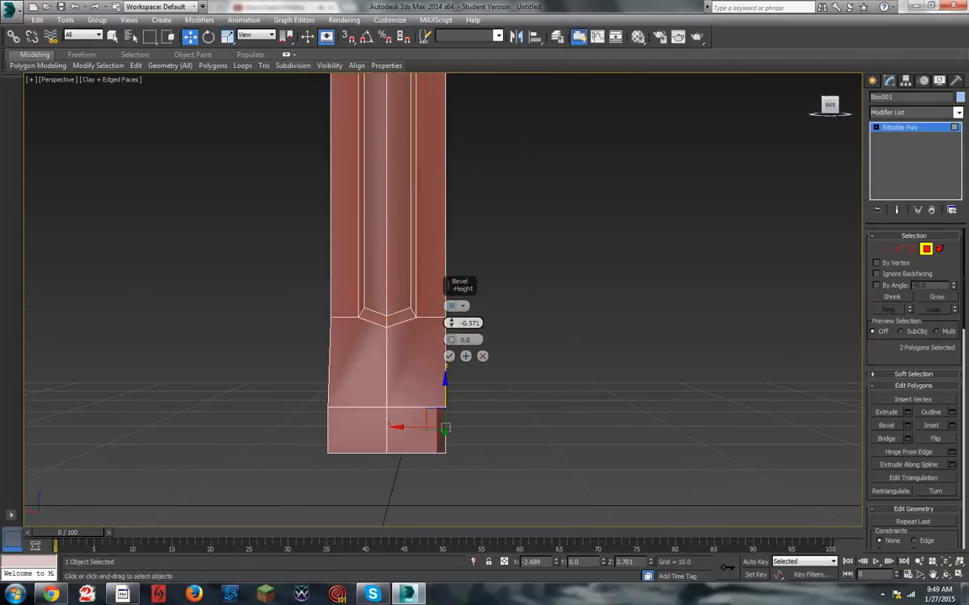
pyautogui.press('Return')
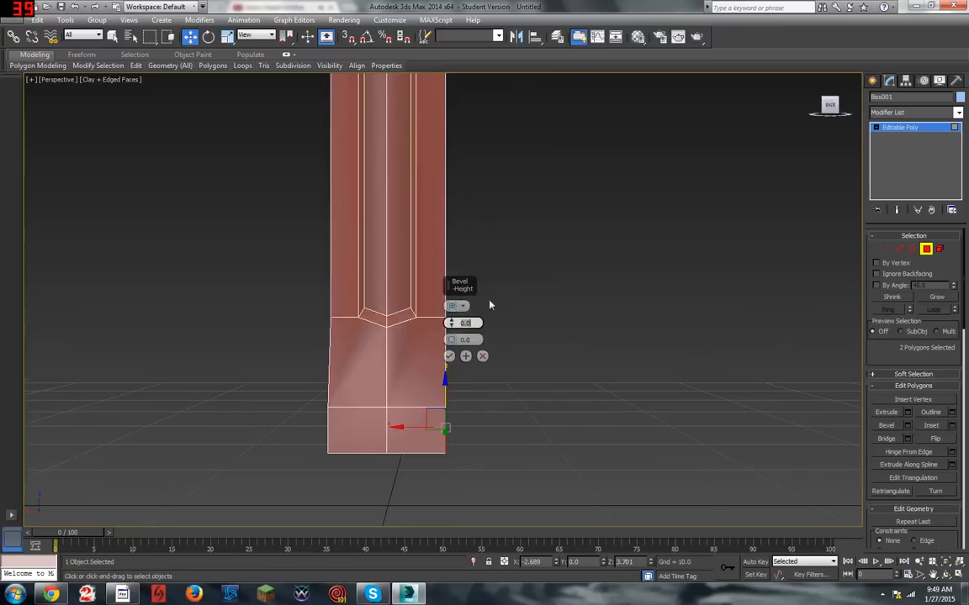
pyautogui.moveTo(453, 342); pyautogui.dragTo(455, 333)
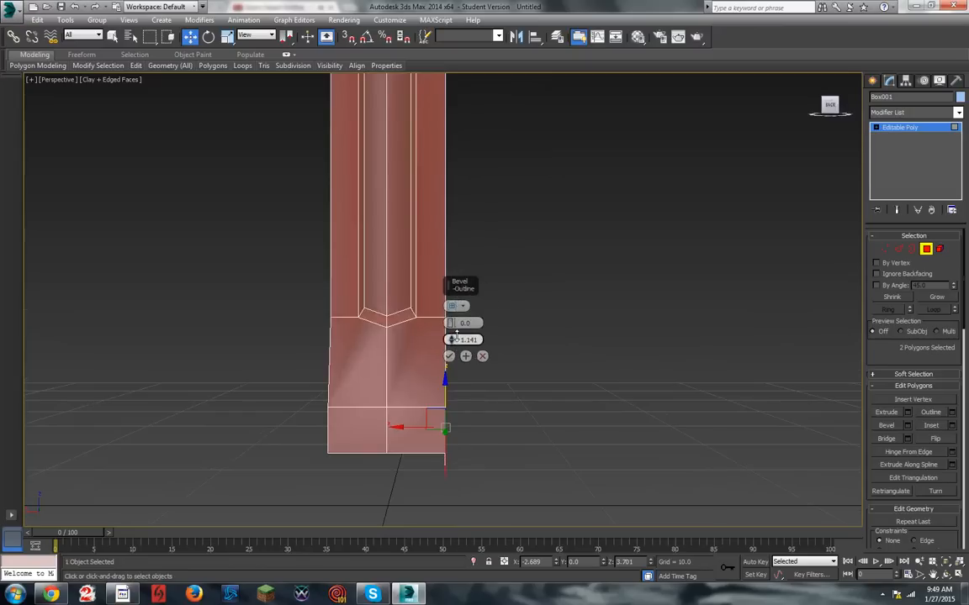
pyautogui.click(463, 307)
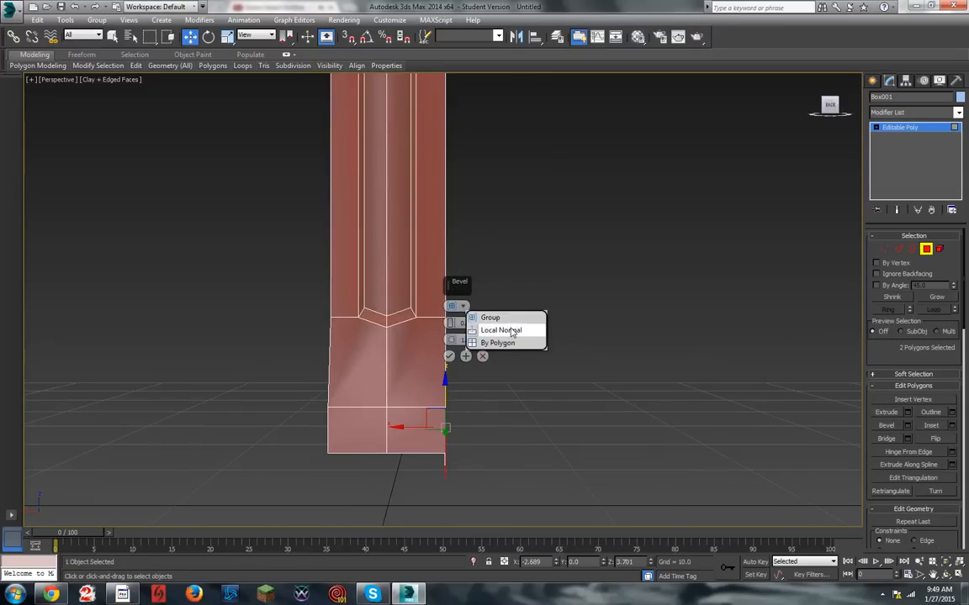
pyautogui.click(486, 329)
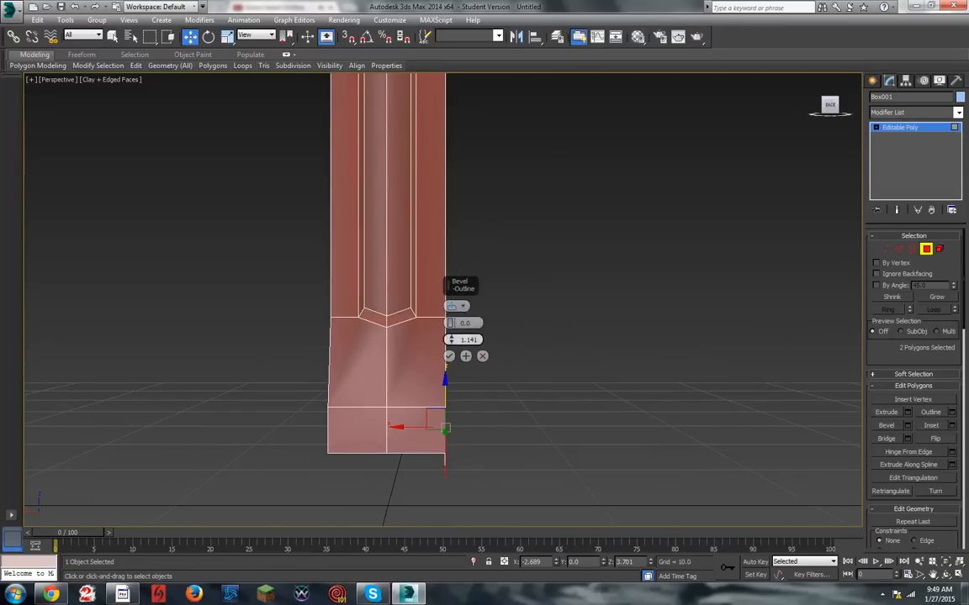
pyautogui.moveTo(479, 341); pyautogui.dragTo(380, 357)
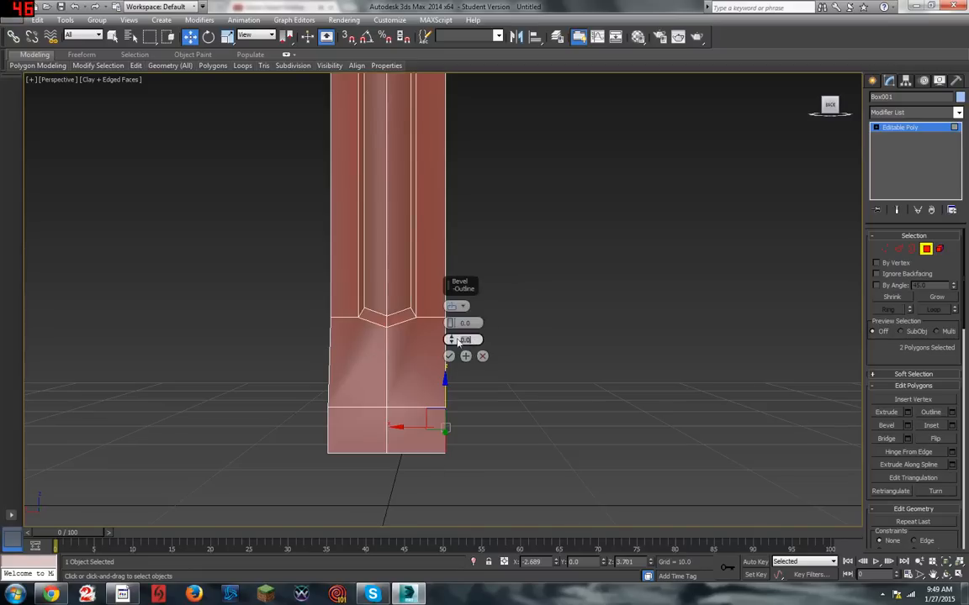
pyautogui.moveTo(452, 342); pyautogui.dragTo(453, 352)
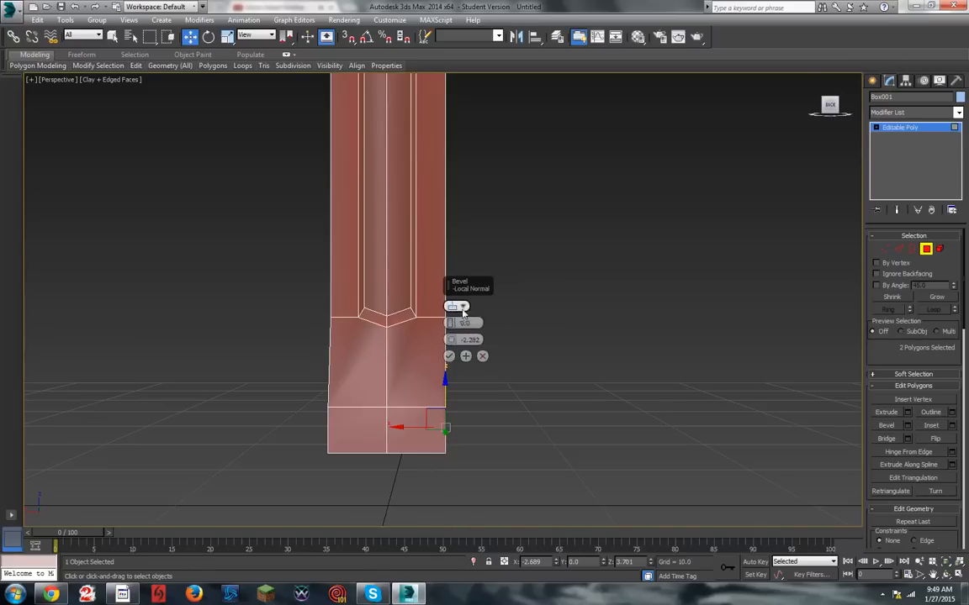
pyautogui.click(462, 308)
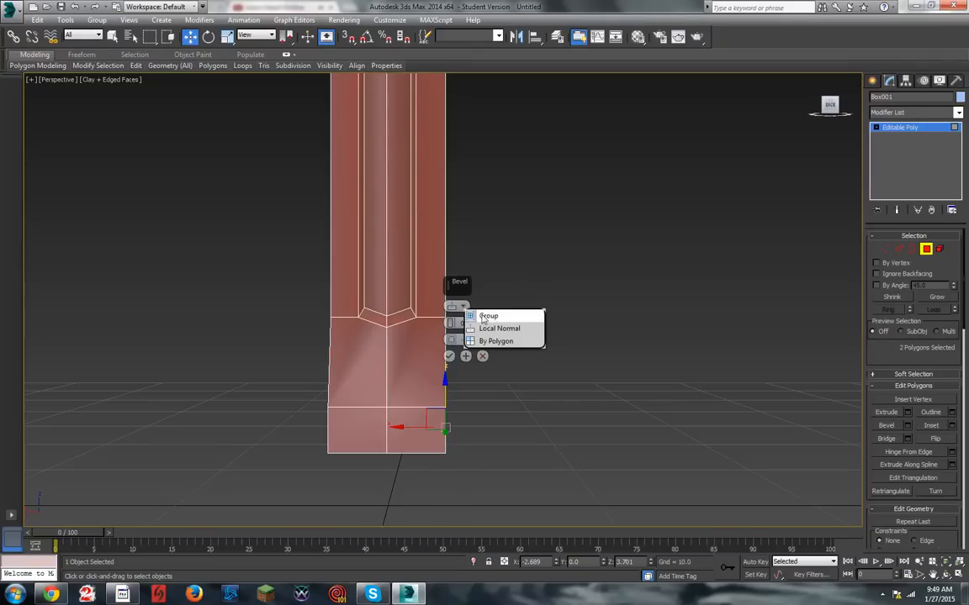
pyautogui.click(782, 106)
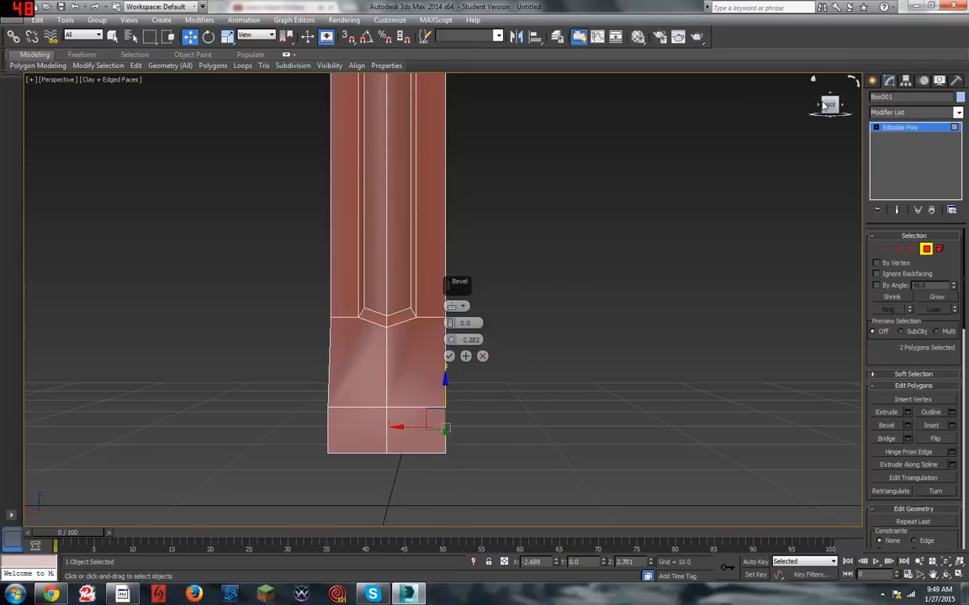
pyautogui.moveTo(824, 105); pyautogui.dragTo(765, 105)
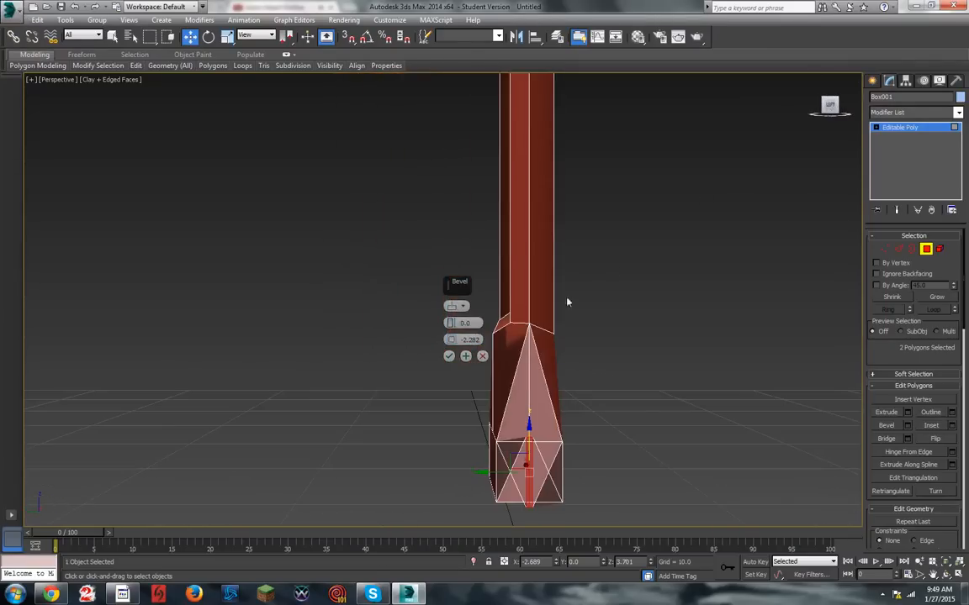
pyautogui.click(482, 356)
pyautogui.click(613, 436)
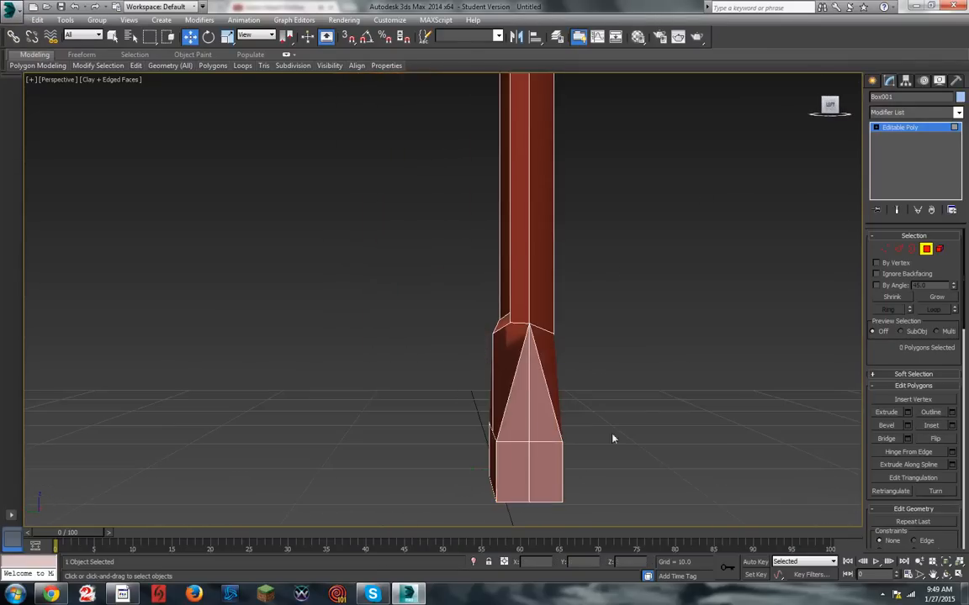
# Step: Start a Bevel on the two lower rectangular polygons of the base's left side, with the outline set to 0
pyautogui.click(547, 471)
pyautogui.keyDown('ctrl'); pyautogui.click(511, 470); pyautogui.keyUp('ctrl')
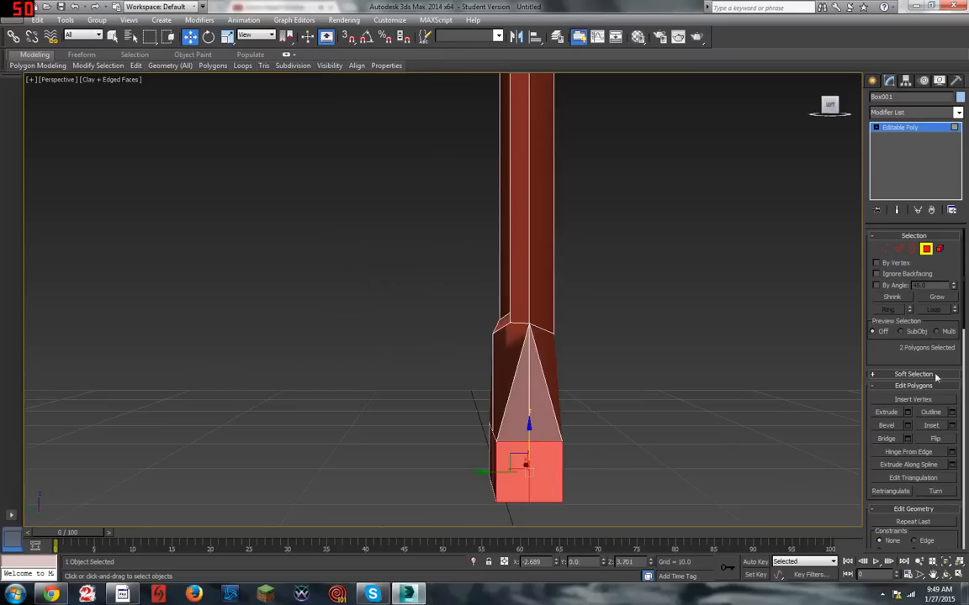
pyautogui.click(907, 426)
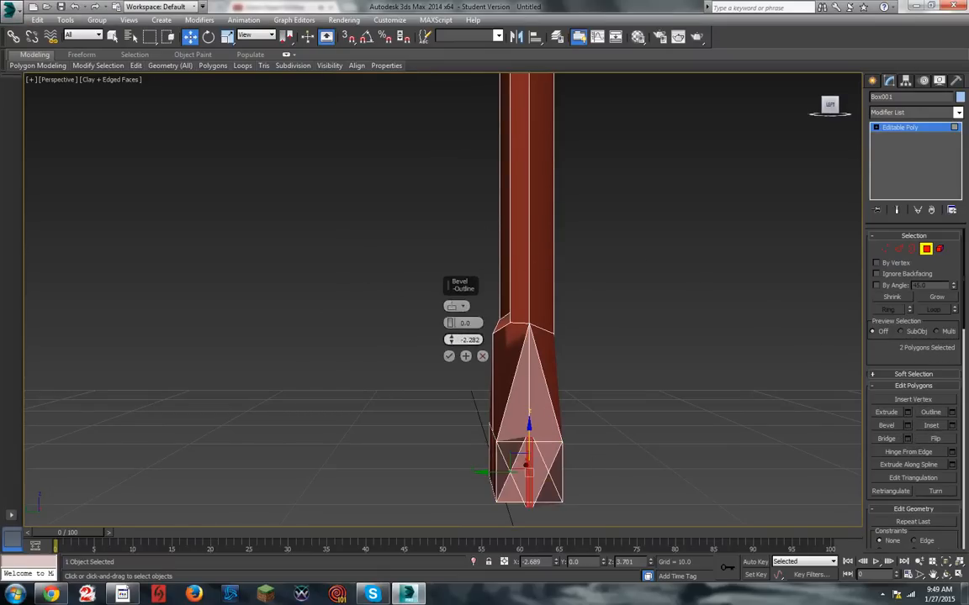
pyautogui.write('0')
pyautogui.press('Return')
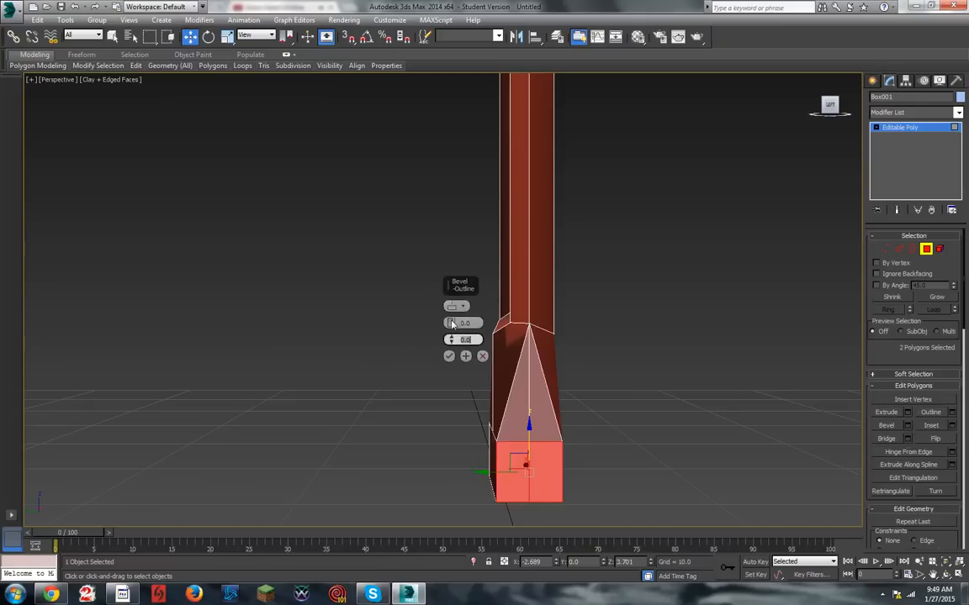
# Step: Set the bevel height to about 4.68 so a short arm extends sideways from the base
pyautogui.moveTo(452, 323); pyautogui.dragTo(483, 249)
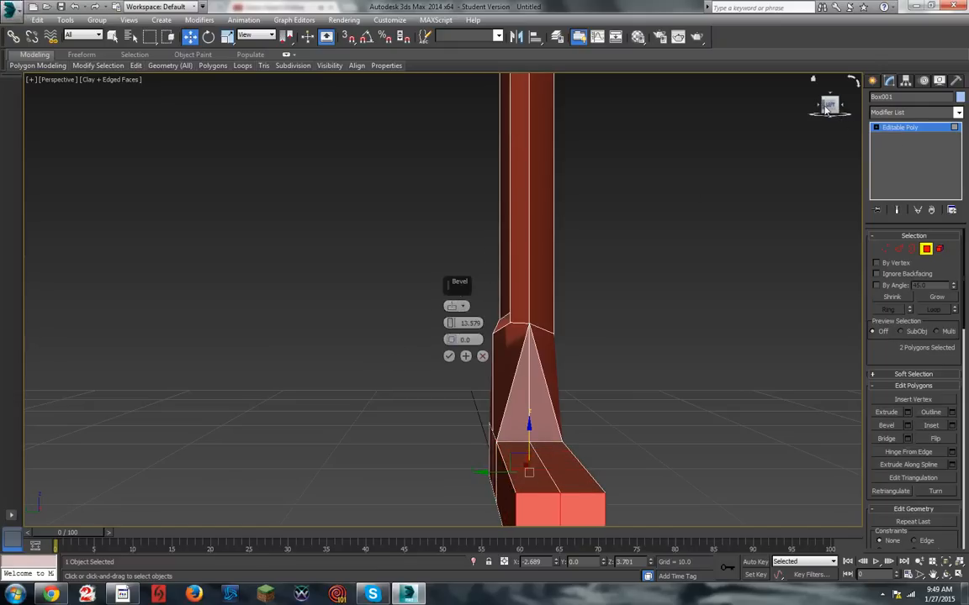
pyautogui.click(824, 107)
pyautogui.click(827, 108)
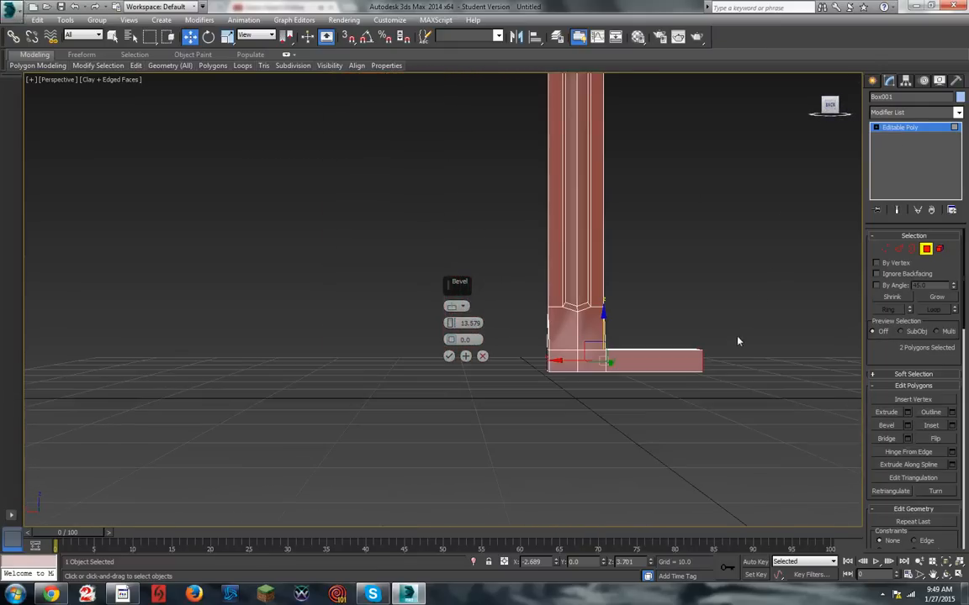
pyautogui.scroll(2, 636, 431)
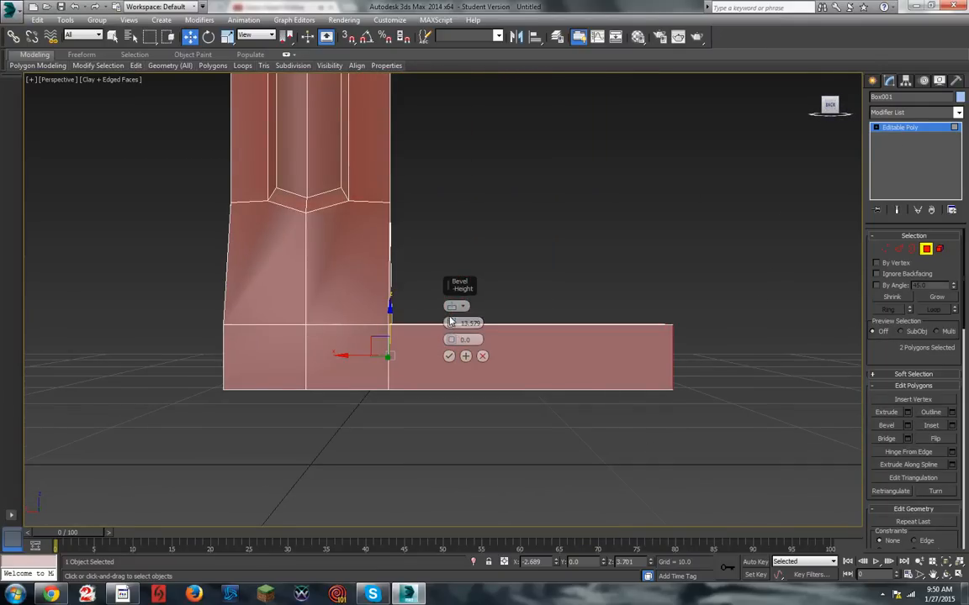
pyautogui.moveTo(452, 323); pyautogui.dragTo(452, 334)
pyautogui.scroll(-4, 618, 223)
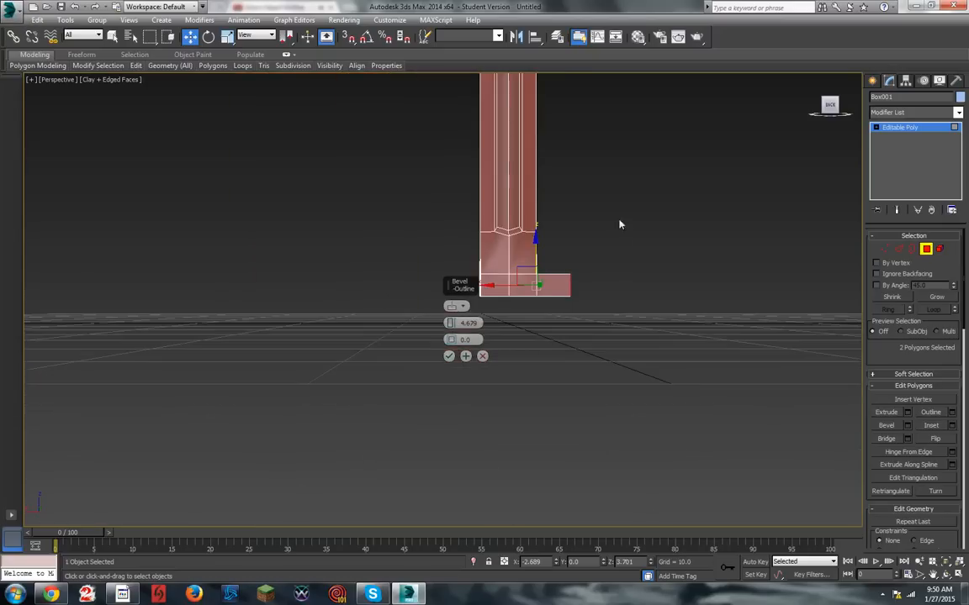
pyautogui.scroll(4, 636, 172)
pyautogui.scroll(2, 421, 469)
pyautogui.scroll(-2, 425, 465)
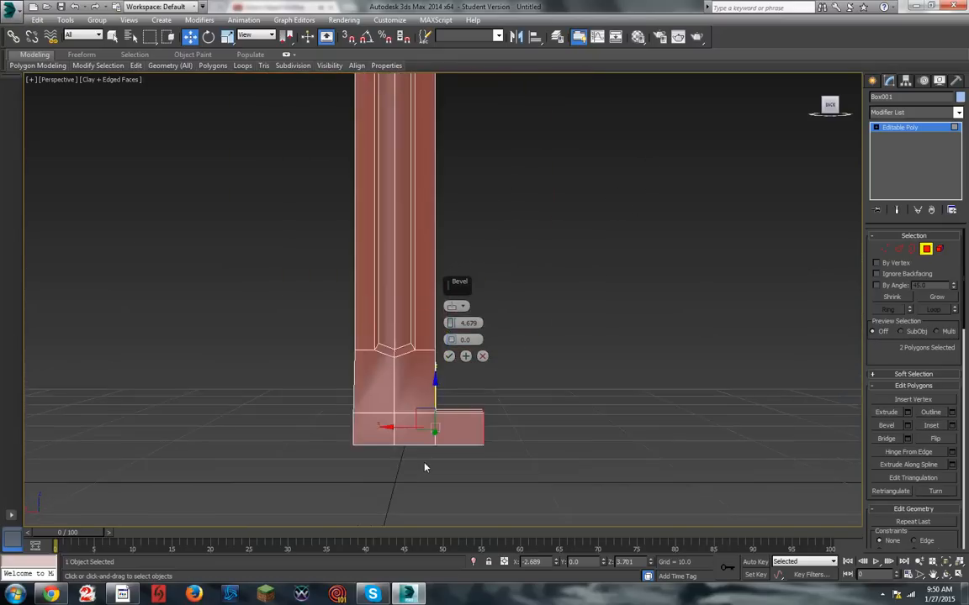
pyautogui.scroll(1, 414, 477)
pyautogui.scroll(2, 525, 404)
pyautogui.scroll(-2, 525, 432)
pyautogui.scroll(2, 545, 380)
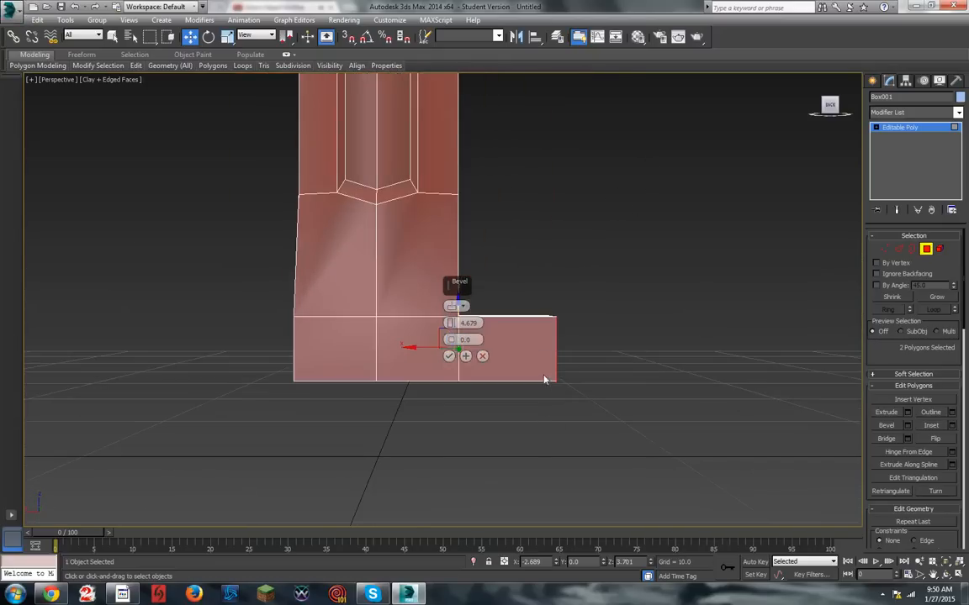
# Step: Apply the bevel and continue with a second arm segment, rotating the joint about 17 degrees around Y to angle the segment upward
pyautogui.click(465, 355)
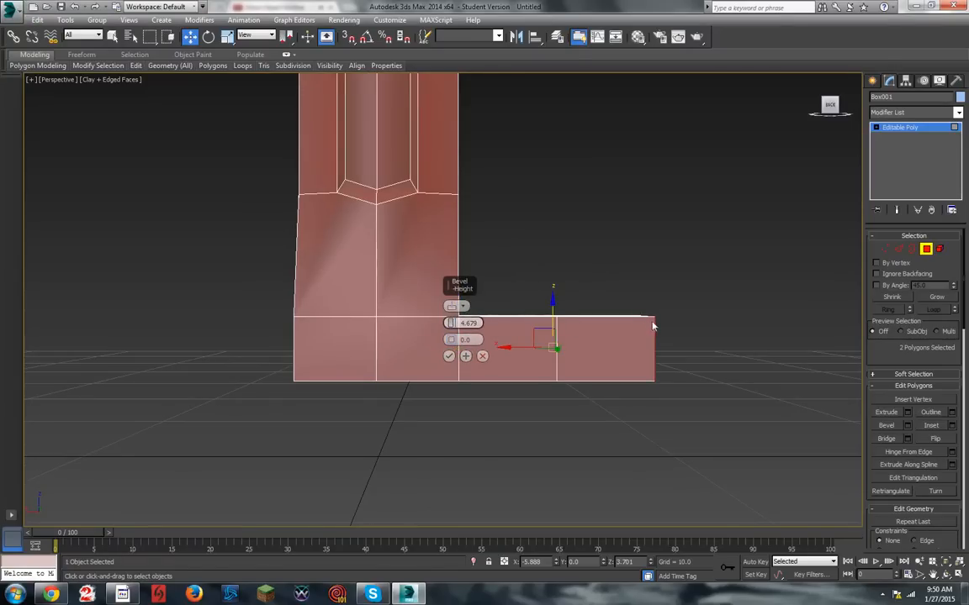
pyautogui.press('e')
pyautogui.moveTo(572, 327); pyautogui.dragTo(591, 335)
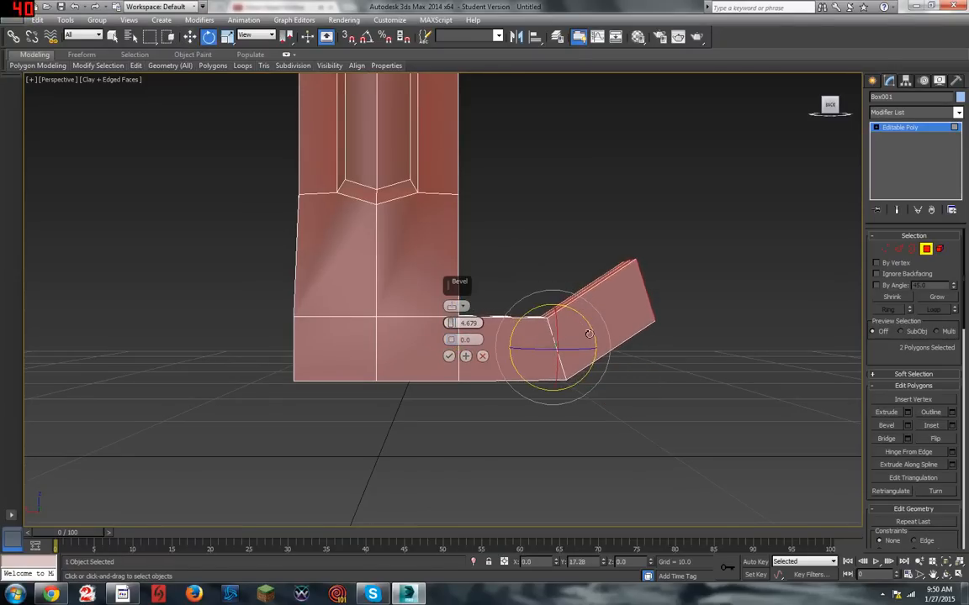
# Step: Apply another bevel segment of the same height and rotate its joint back the other way, bringing the segment closer to horizontal
pyautogui.click(466, 356)
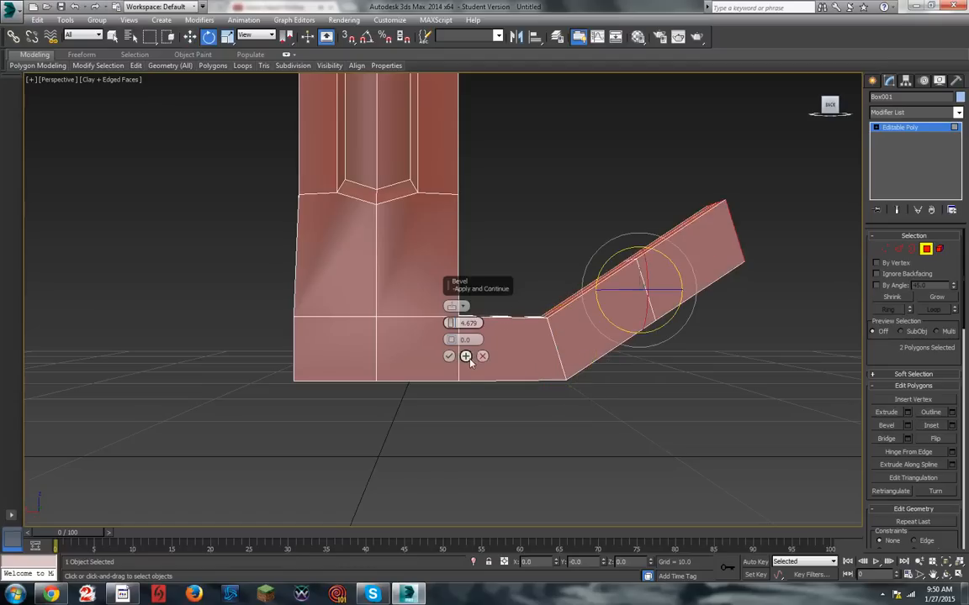
pyautogui.moveTo(668, 267); pyautogui.dragTo(672, 284)
pyautogui.scroll(-5, 671, 284)
pyautogui.scroll(3, 690, 286)
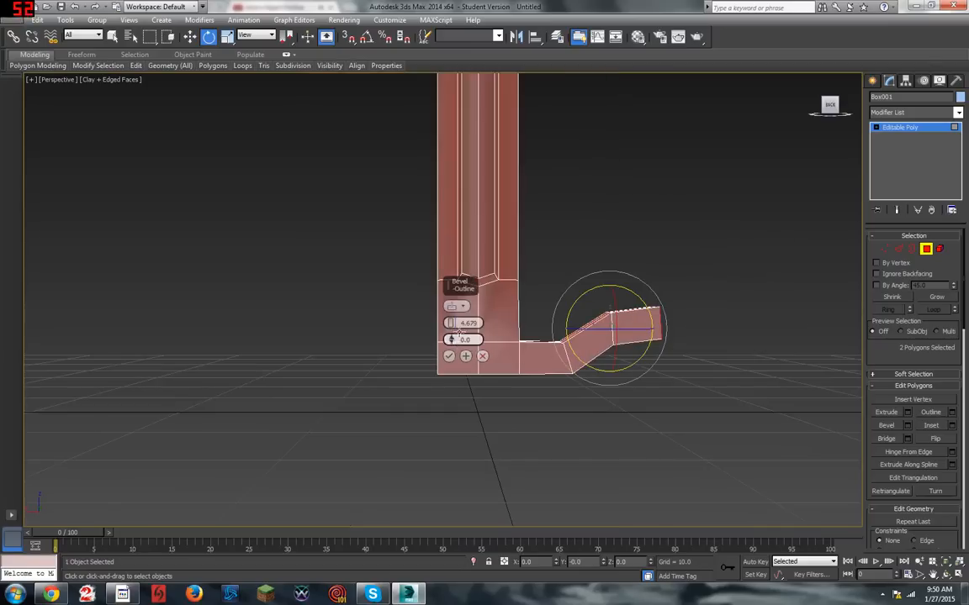
# Step: Reduce the last bevel segment's outline to taper the arm's end, accept the bevel and clear the selection
pyautogui.moveTo(452, 338); pyautogui.dragTo(452, 341)
pyautogui.click(449, 357)
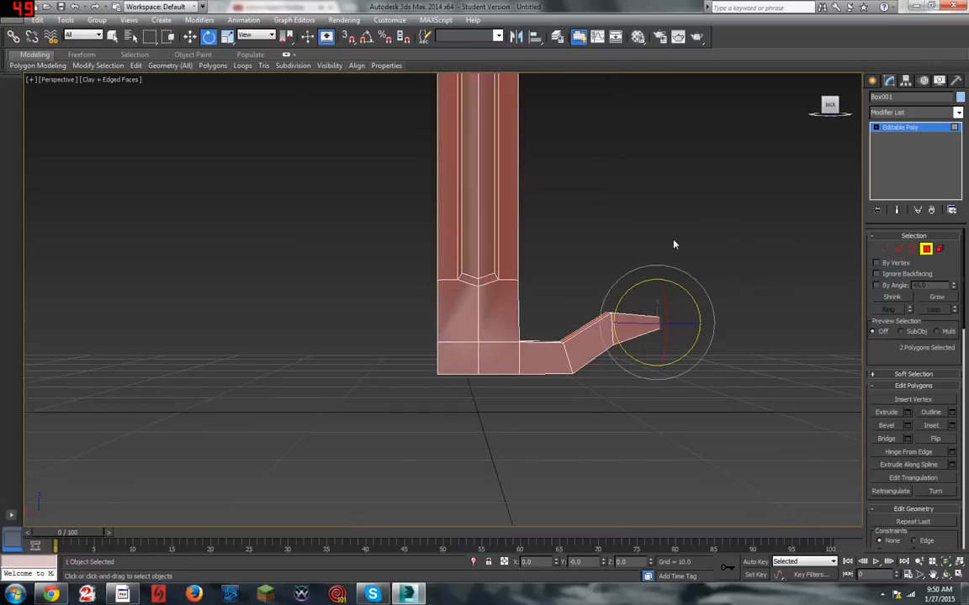
pyautogui.click(675, 245)
# Step: Rotate the edge loop at the side arm's first joint so it stands closer to vertical, then clear the selection
pyautogui.scroll(4, 600, 426)
pyautogui.press('1')
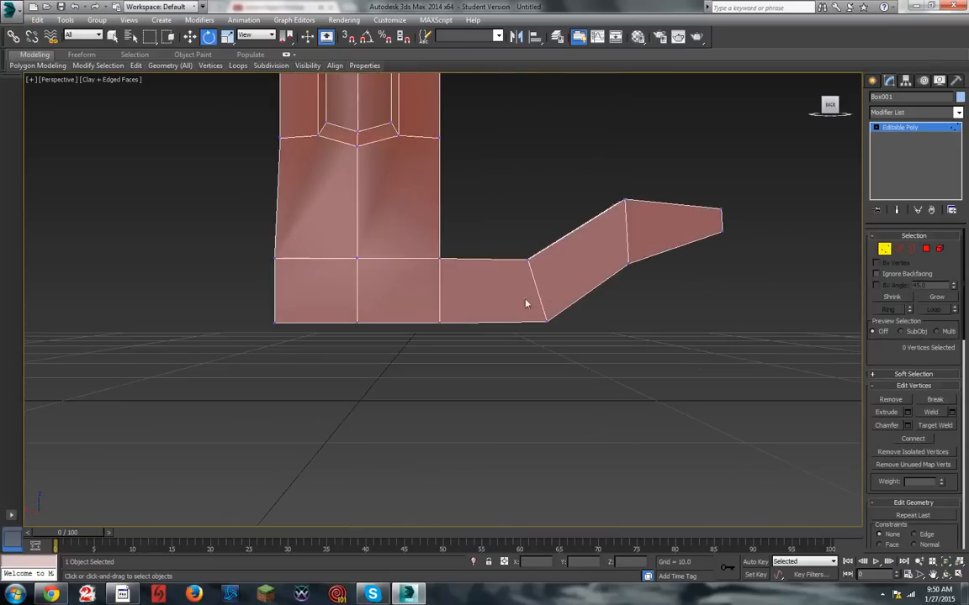
pyautogui.click(896, 250)
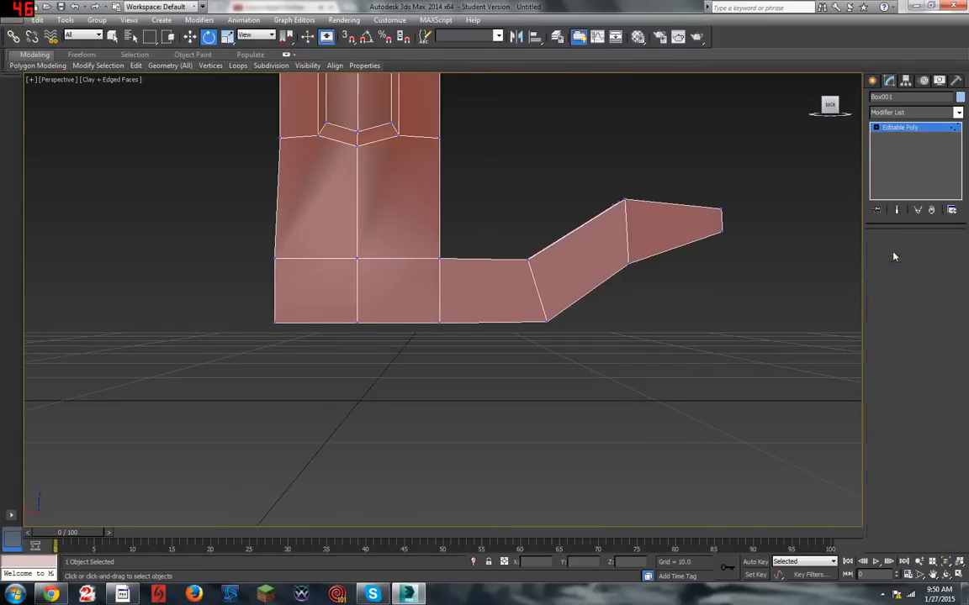
pyautogui.click(538, 292)
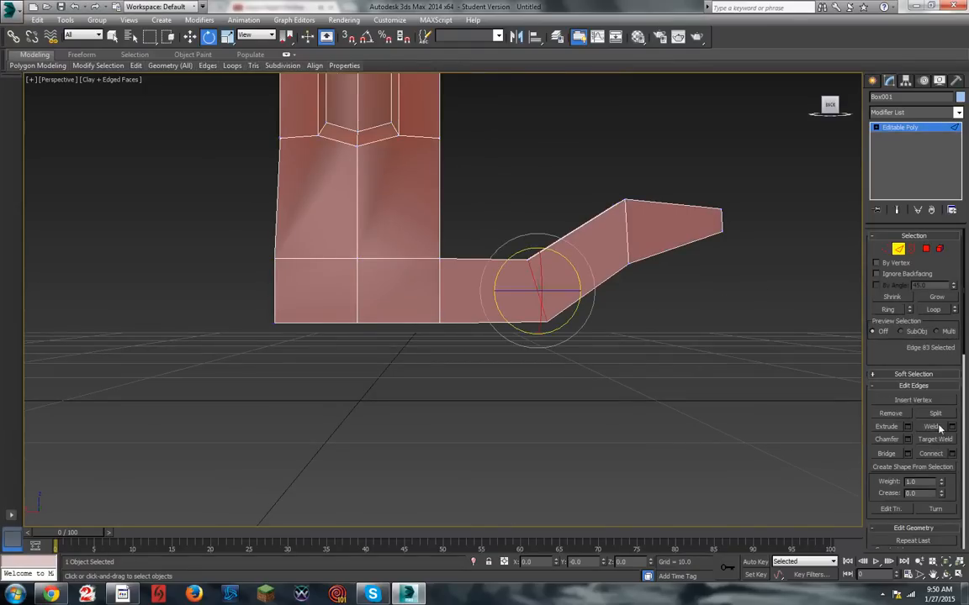
pyautogui.click(940, 311)
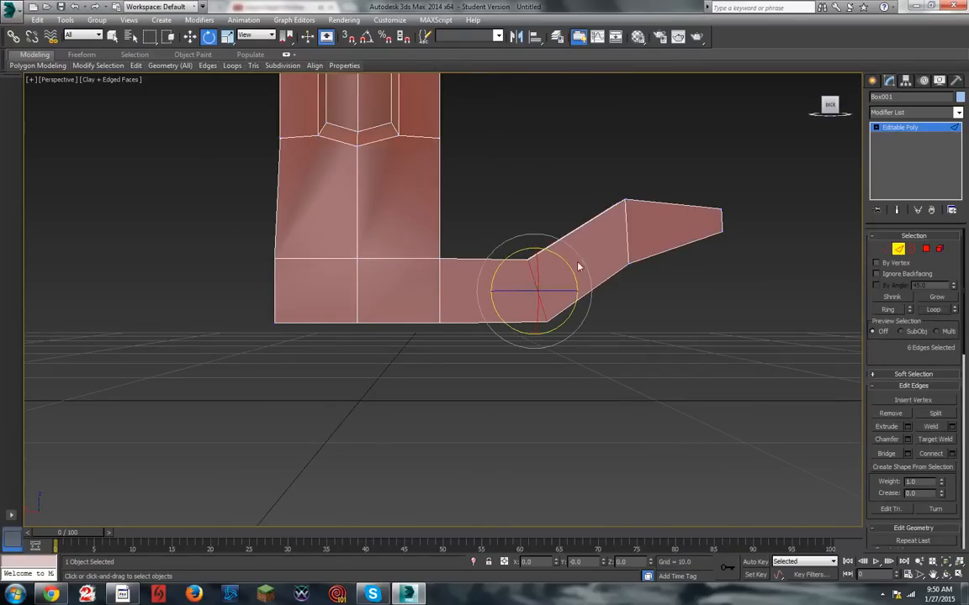
pyautogui.moveTo(560, 263); pyautogui.dragTo(565, 275)
pyautogui.click(605, 150)
# Step: Scale the end polygons of the side arm narrower across its thickness so the tip tapers when viewed from the left
pyautogui.scroll(-6, 600, 237)
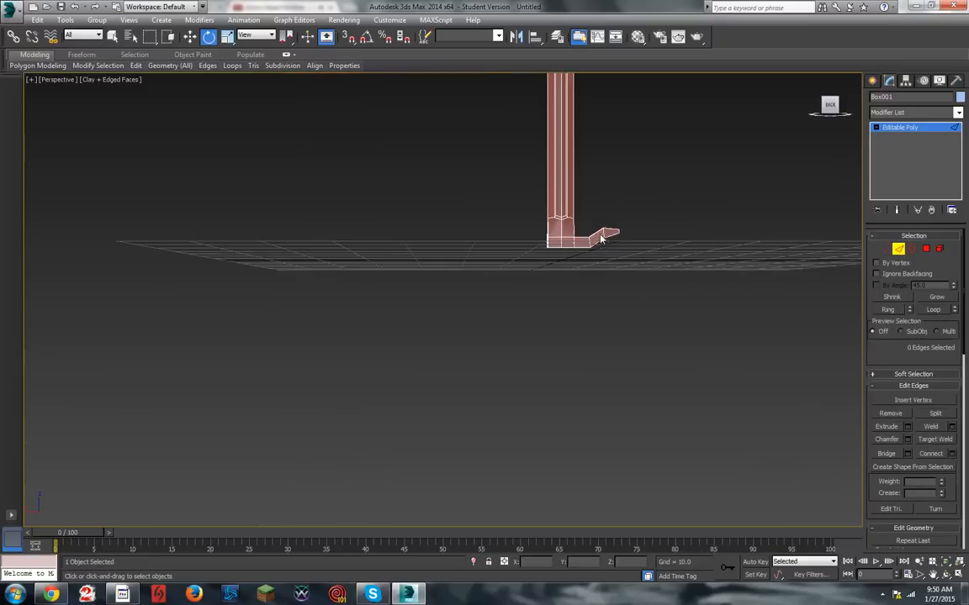
pyautogui.scroll(5, 763, 85)
pyautogui.moveTo(830, 106); pyautogui.dragTo(752, 106)
pyautogui.scroll(-2, 439, 516)
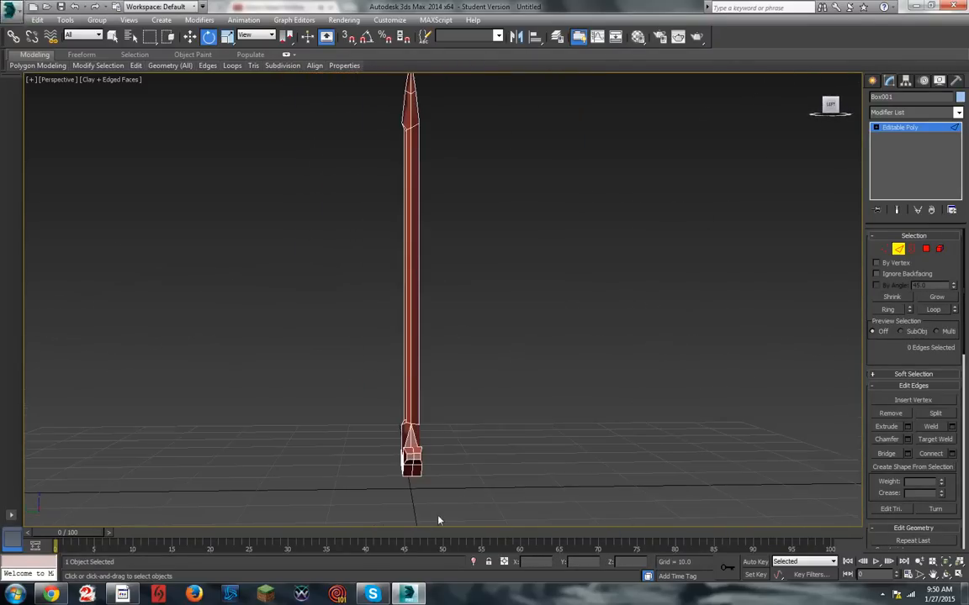
pyautogui.scroll(5, 439, 516)
pyautogui.scroll(-3, 292, 275)
pyautogui.scroll(5, 354, 395)
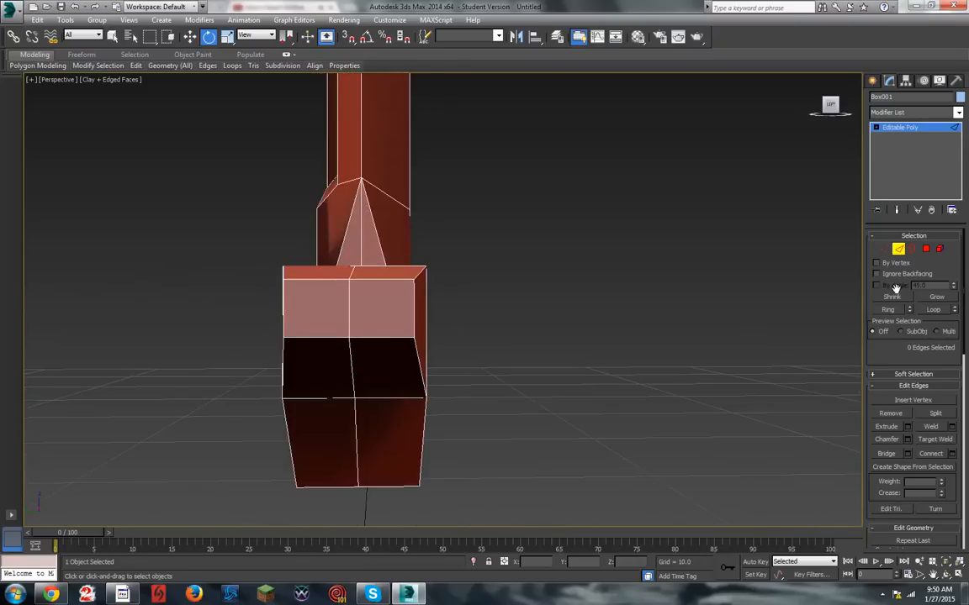
pyautogui.click(925, 249)
pyautogui.moveTo(348, 308); pyautogui.dragTo(389, 328)
pyautogui.press('r')
pyautogui.moveTo(296, 310); pyautogui.dragTo(322, 303)
pyautogui.click(630, 243)
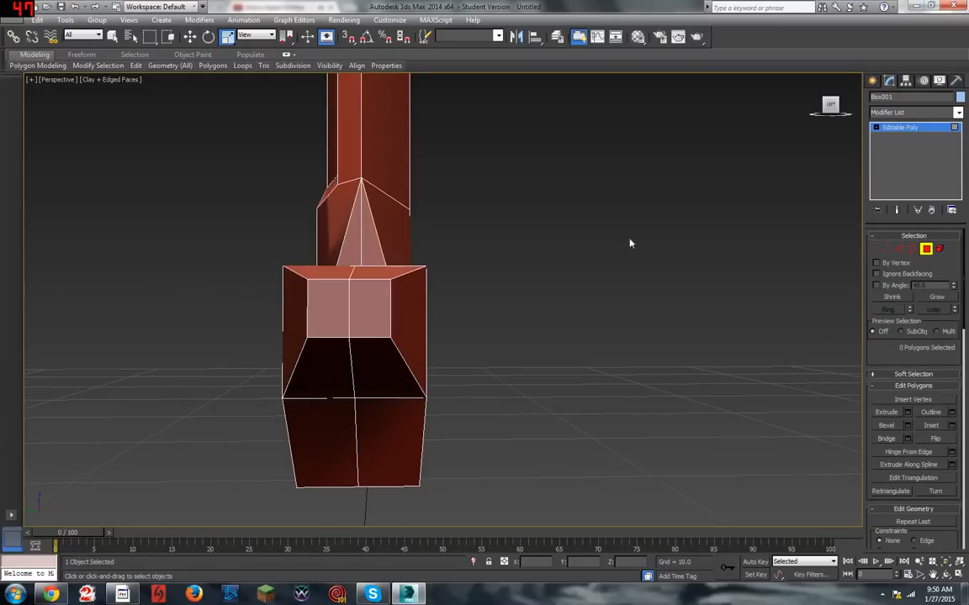
# Step: Examine the tapered side arm and the whole sword from the back
pyautogui.moveTo(831, 107); pyautogui.dragTo(863, 108)
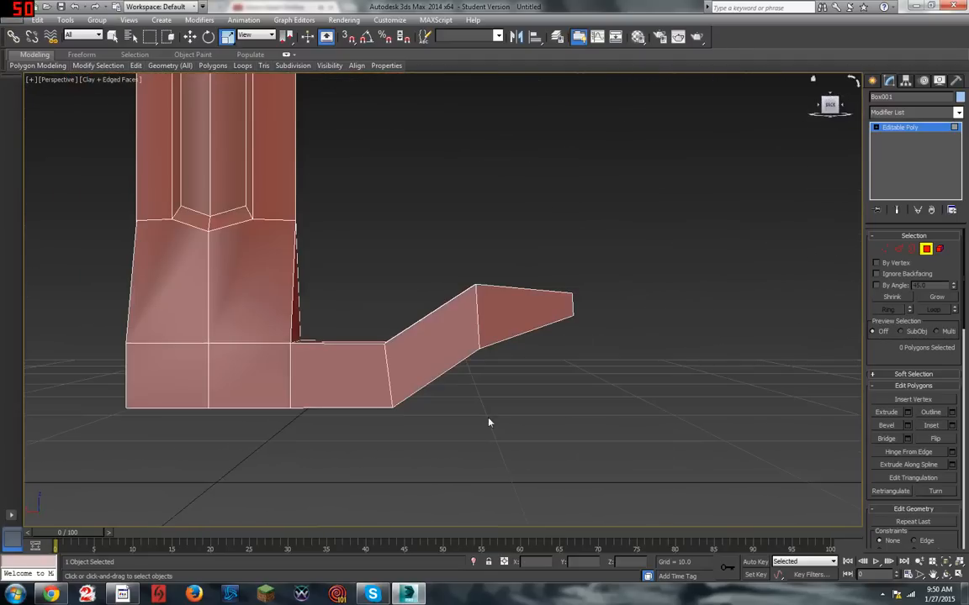
pyautogui.scroll(-5, 489, 422)
pyautogui.scroll(4, 582, 435)
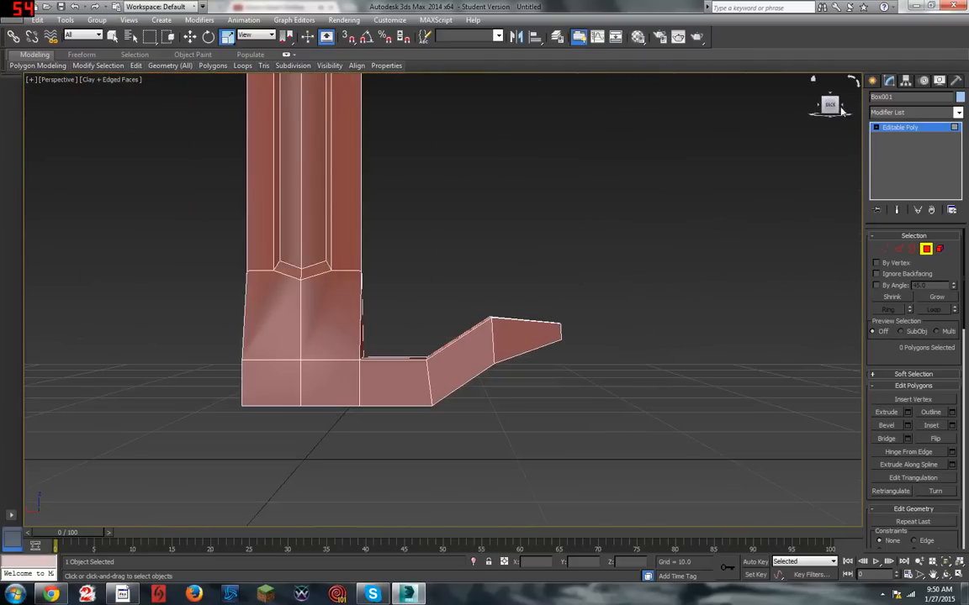
pyautogui.moveTo(833, 107)
pyautogui.mouseDown()
pyautogui.moveTo(795, 113)
pyautogui.moveTo(814, 126)
pyautogui.moveTo(832, 107)
pyautogui.mouseUp()
pyautogui.scroll(-6, 745, 360)
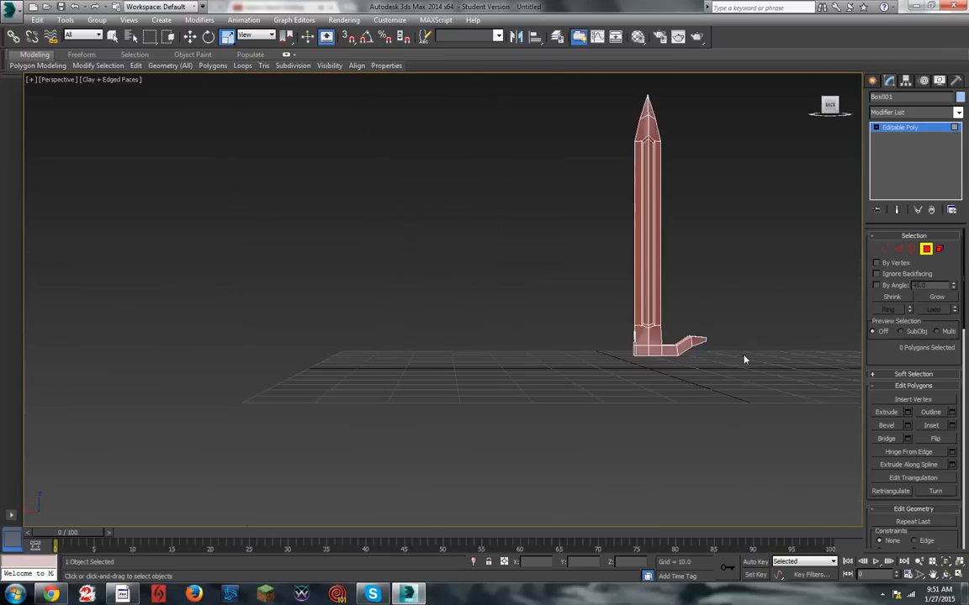
pyautogui.scroll(6, 688, 345)
pyautogui.scroll(1, 310, 313)
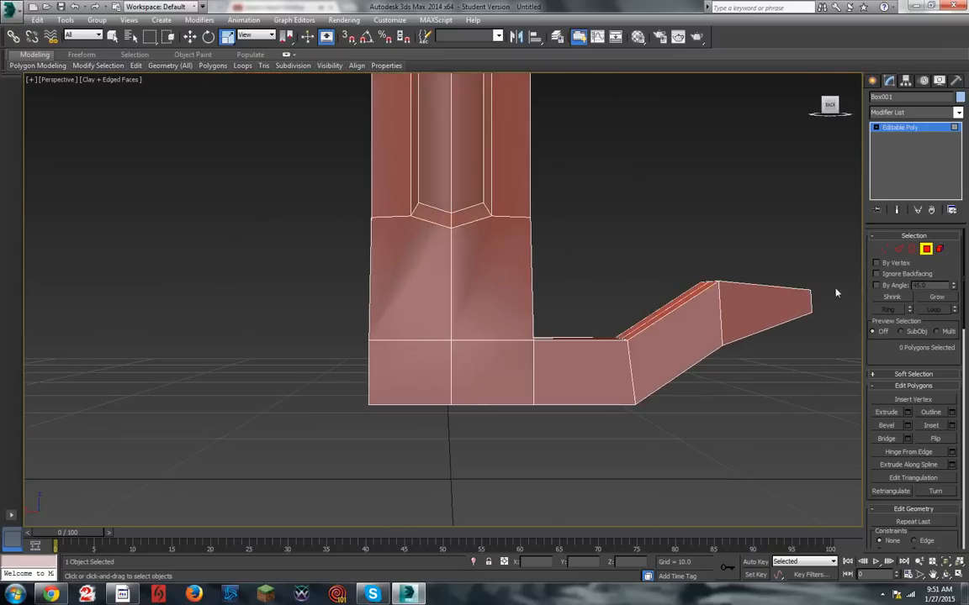
# Step: Connect the ring of vertical edges between the blade and the base block with 2 segments, adding two horizontal edge loops
pyautogui.click(928, 249)
pyautogui.click(571, 304)
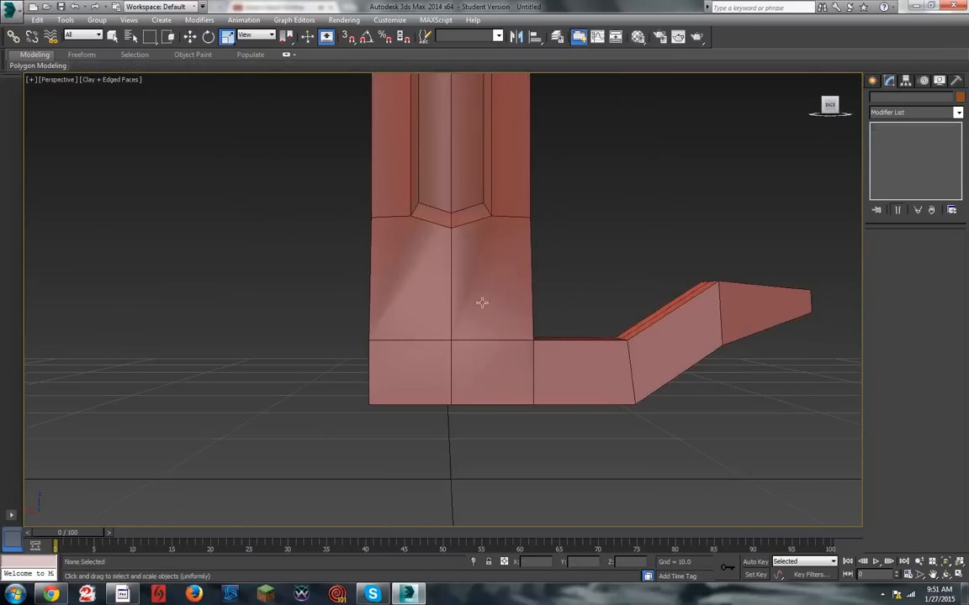
pyautogui.click(439, 338)
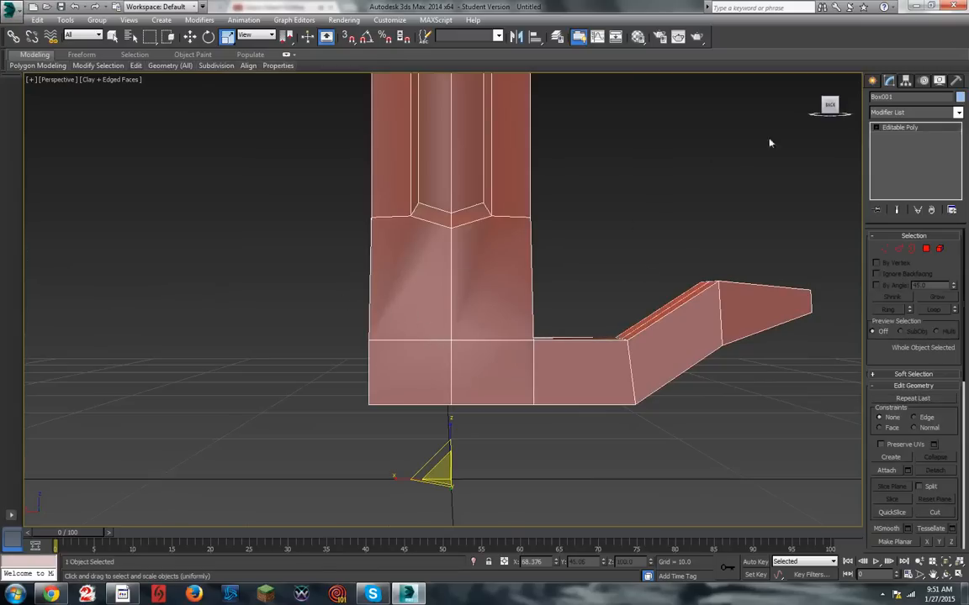
pyautogui.moveTo(830, 105)
pyautogui.mouseDown()
pyautogui.moveTo(776, 109)
pyautogui.moveTo(800, 120)
pyautogui.moveTo(830, 106)
pyautogui.mouseUp()
pyautogui.press('2')
pyautogui.moveTo(568, 276); pyautogui.dragTo(570, 274)
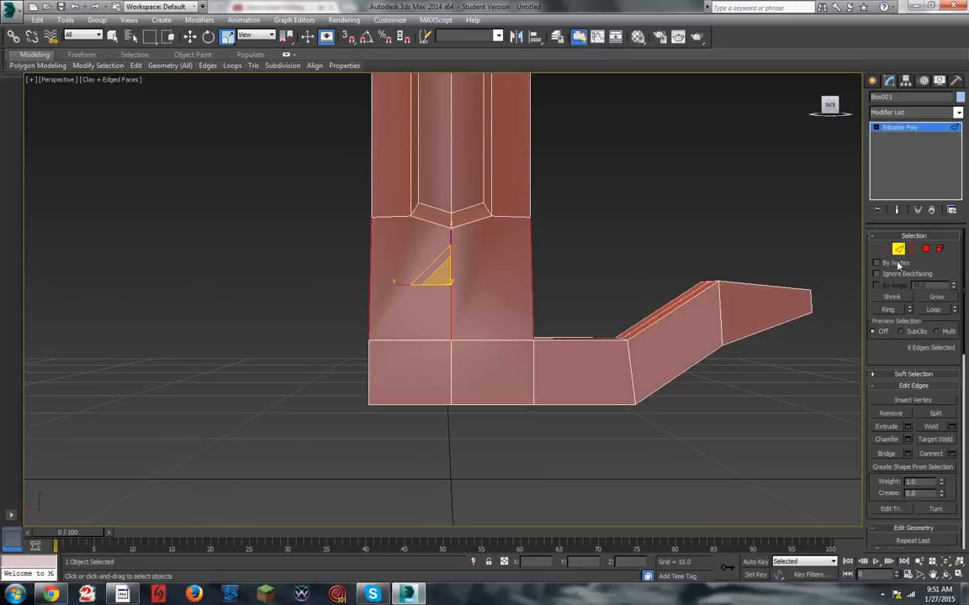
pyautogui.click(952, 455)
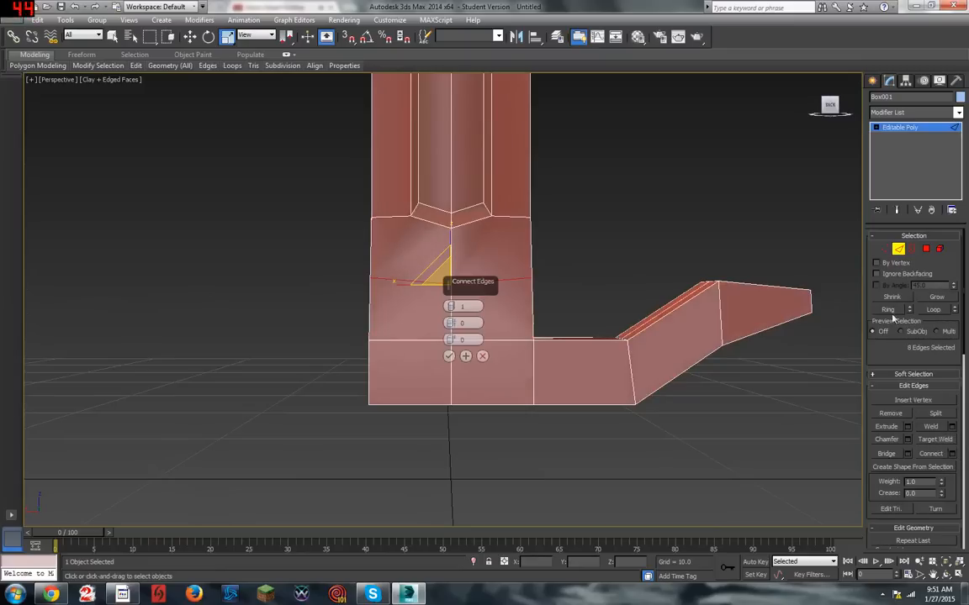
pyautogui.click(847, 105)
pyautogui.keyDown('alt'); pyautogui.moveTo(538, 294); pyautogui.dragTo(563, 337, button='middle'); pyautogui.keyUp('alt')
pyautogui.moveTo(827, 110); pyautogui.dragTo(844, 99)
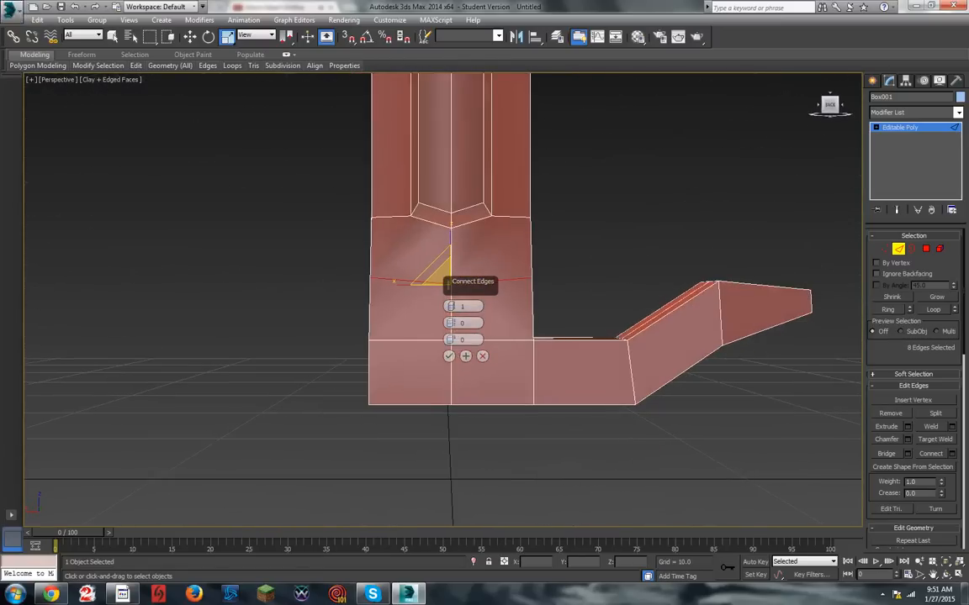
pyautogui.click(450, 306)
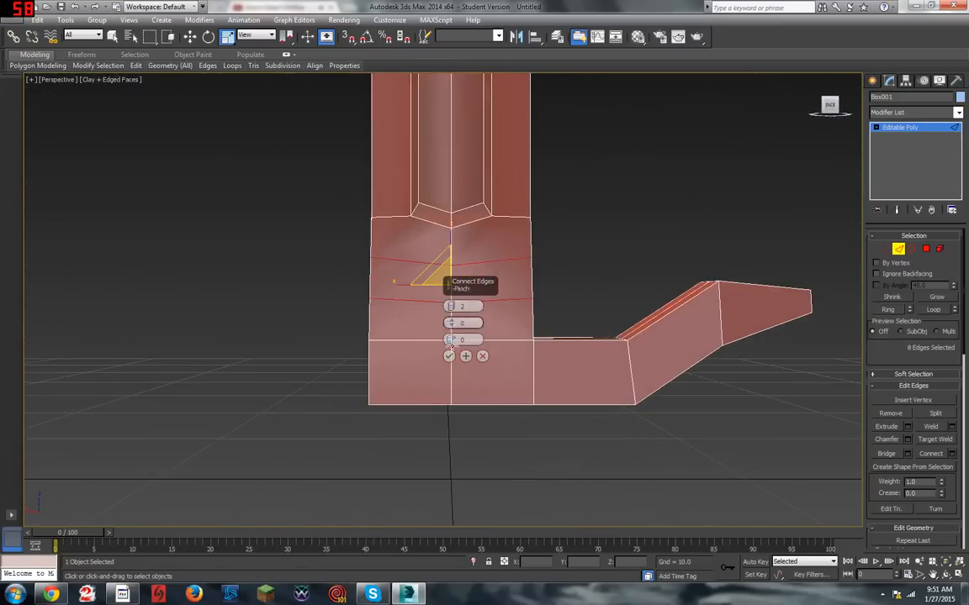
pyautogui.click(449, 356)
pyautogui.click(700, 153)
# Step: Scale the lower of the two horizontal edge loops above the base to about 75% along X
pyautogui.scroll(-2, 565, 295)
pyautogui.scroll(3, 562, 296)
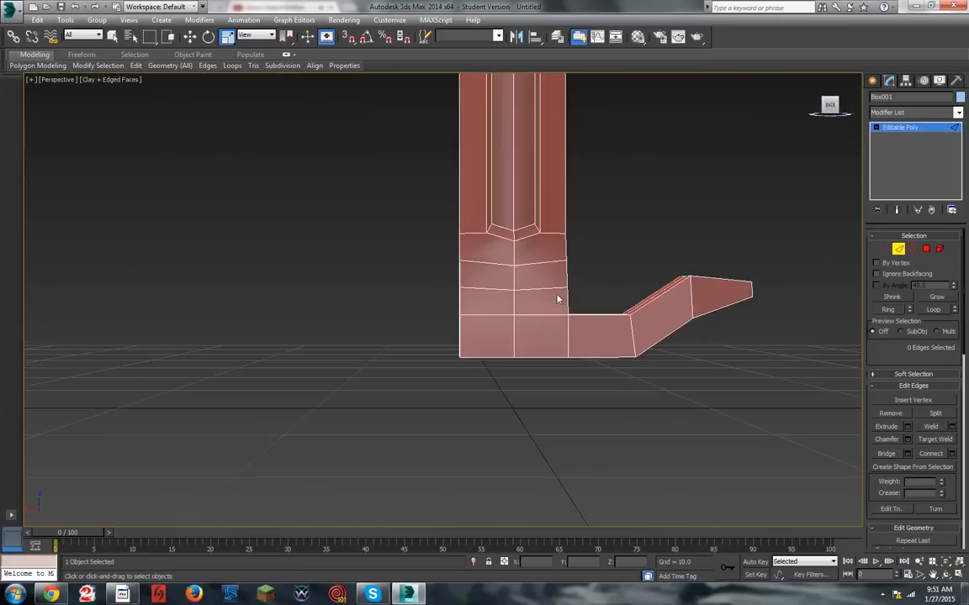
pyautogui.scroll(-5, 655, 233)
pyautogui.scroll(5, 649, 241)
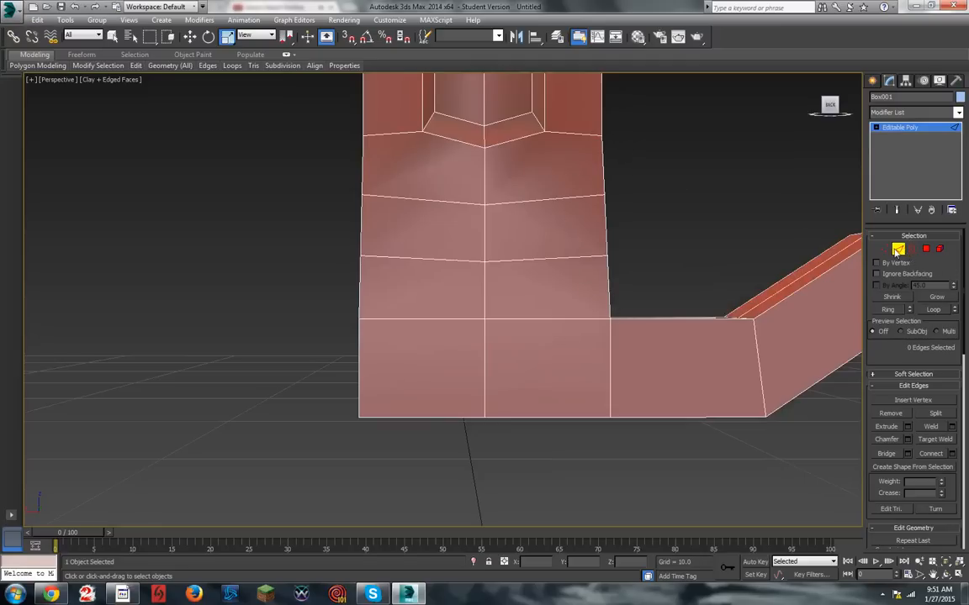
pyautogui.click(594, 256)
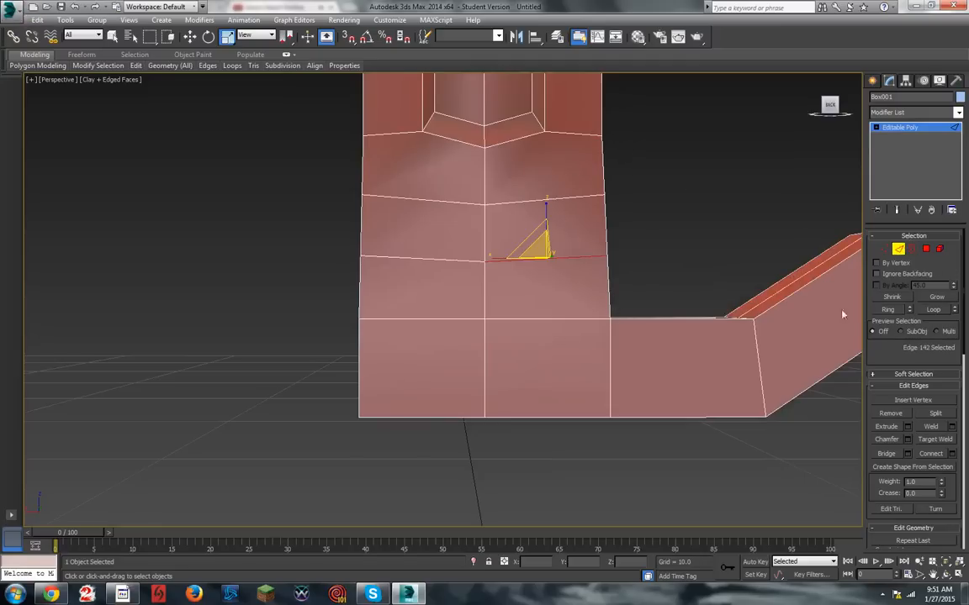
pyautogui.click(935, 310)
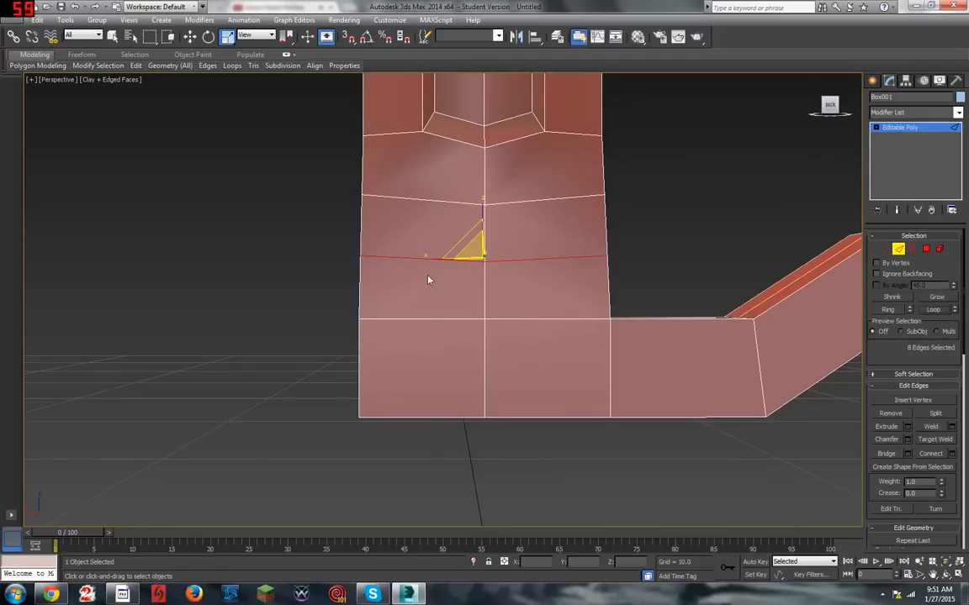
pyautogui.moveTo(443, 258)
pyautogui.mouseDown()
pyautogui.moveTo(435, 257)
pyautogui.moveTo(452, 256)
pyautogui.mouseUp()
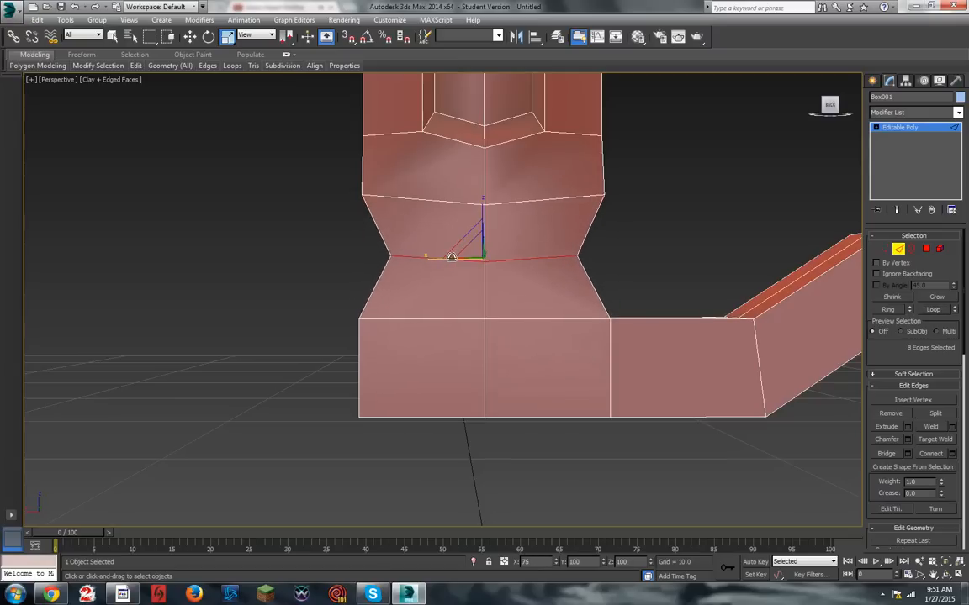
pyautogui.click(633, 244)
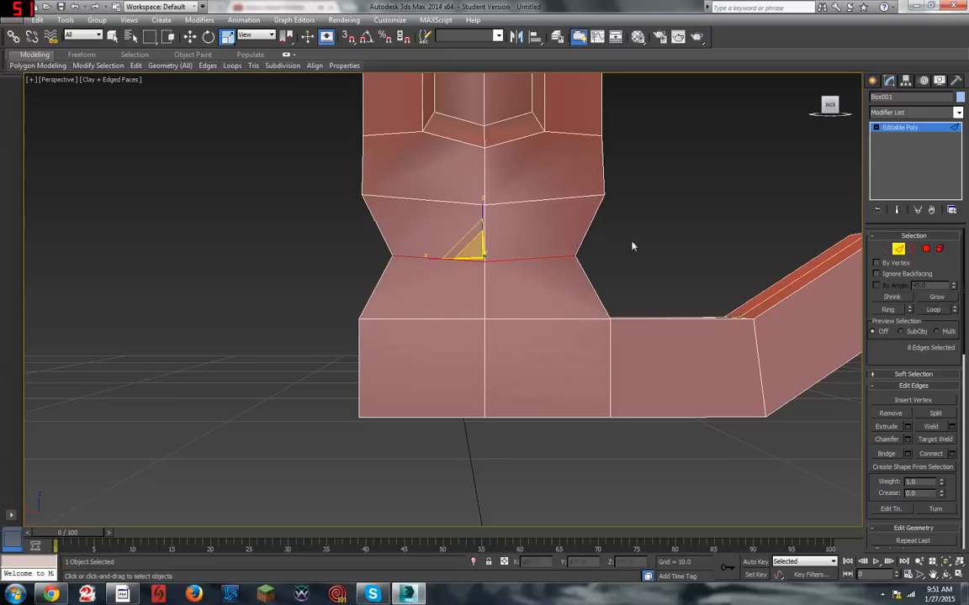
# Step: Scale the upper horizontal edge loop to about 73% along X to form a narrow neck, and clear the selection
pyautogui.click(561, 198)
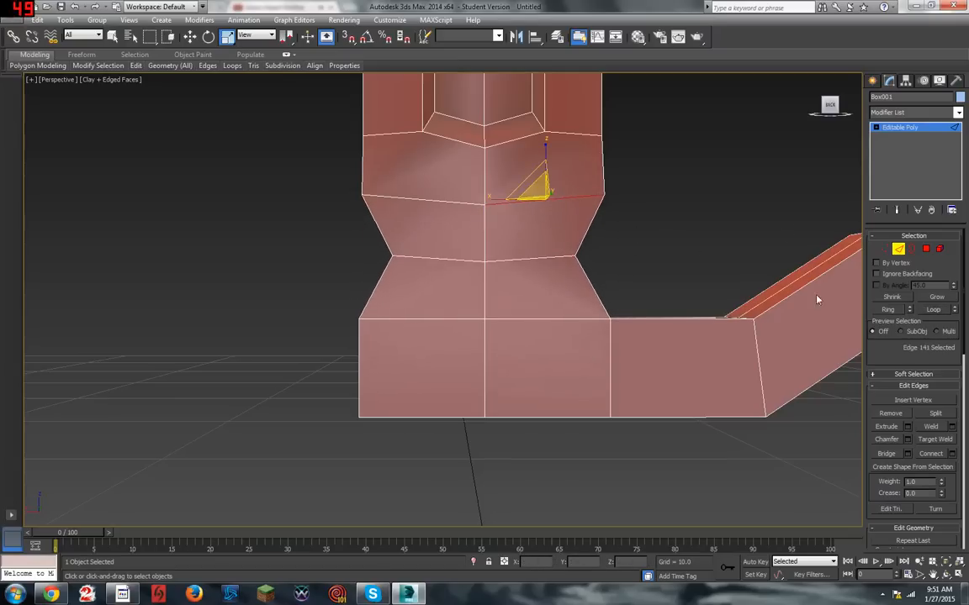
pyautogui.click(933, 311)
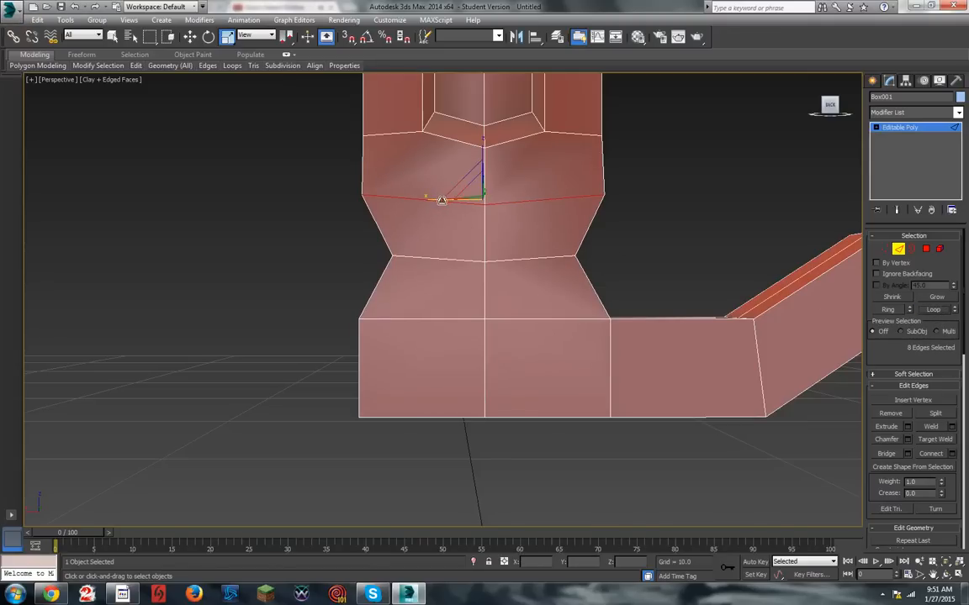
pyautogui.moveTo(443, 199); pyautogui.dragTo(456, 196)
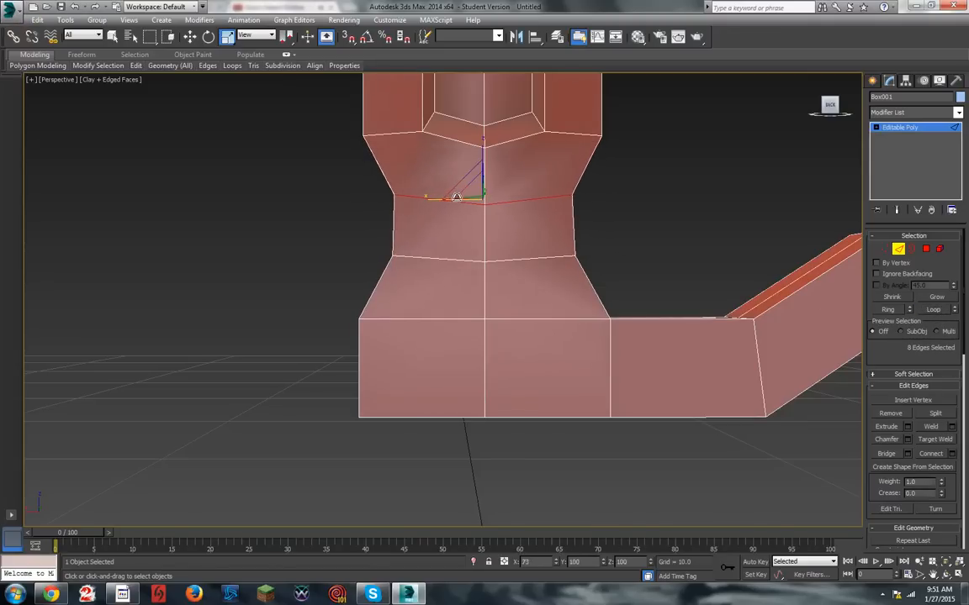
pyautogui.click(715, 182)
# Step: Examine the sword's overall proportions, narrowed neck and side arm from the back, from above and at a slight angle
pyautogui.scroll(-6, 715, 219)
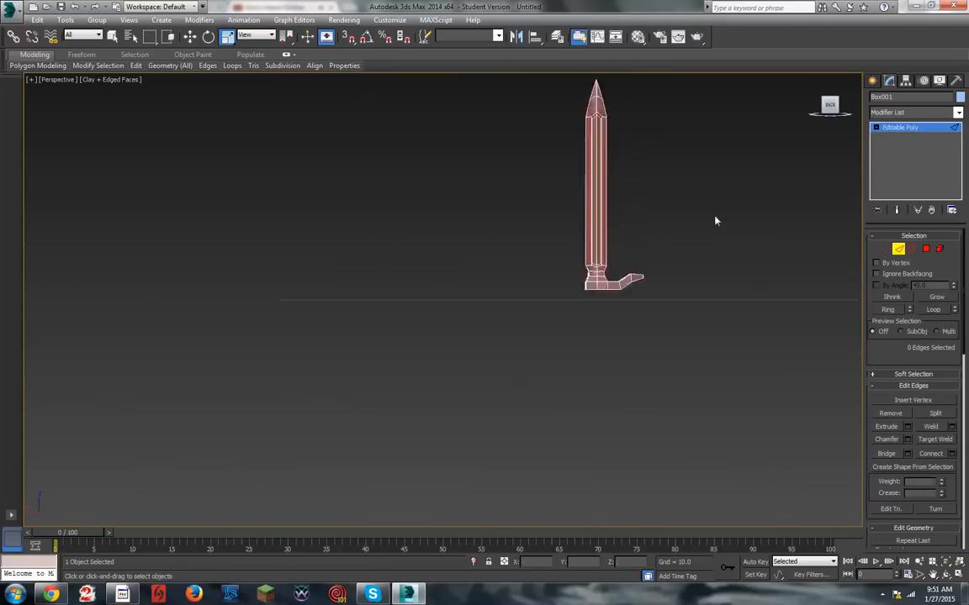
pyautogui.scroll(3, 716, 219)
pyautogui.moveTo(830, 109)
pyautogui.mouseDown()
pyautogui.moveTo(791, 114)
pyautogui.moveTo(830, 111)
pyautogui.moveTo(791, 114)
pyautogui.moveTo(830, 111)
pyautogui.moveTo(812, 102)
pyautogui.moveTo(830, 113)
pyautogui.mouseUp()
pyautogui.scroll(-5, 830, 111)
pyautogui.scroll(5, 444, 376)
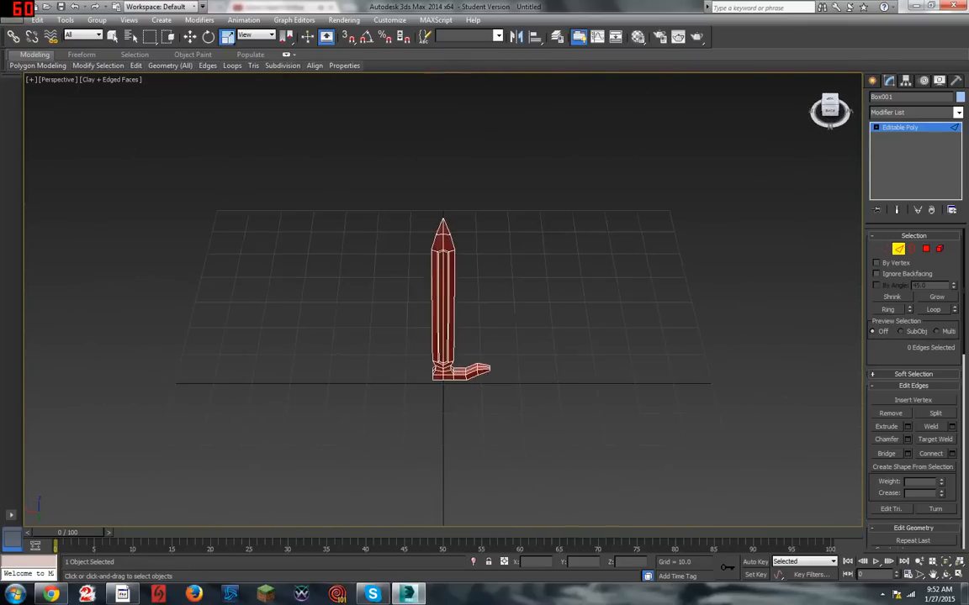
pyautogui.scroll(3, 497, 448)
pyautogui.scroll(3, 497, 448)
pyautogui.scroll(-7, 330, 359)
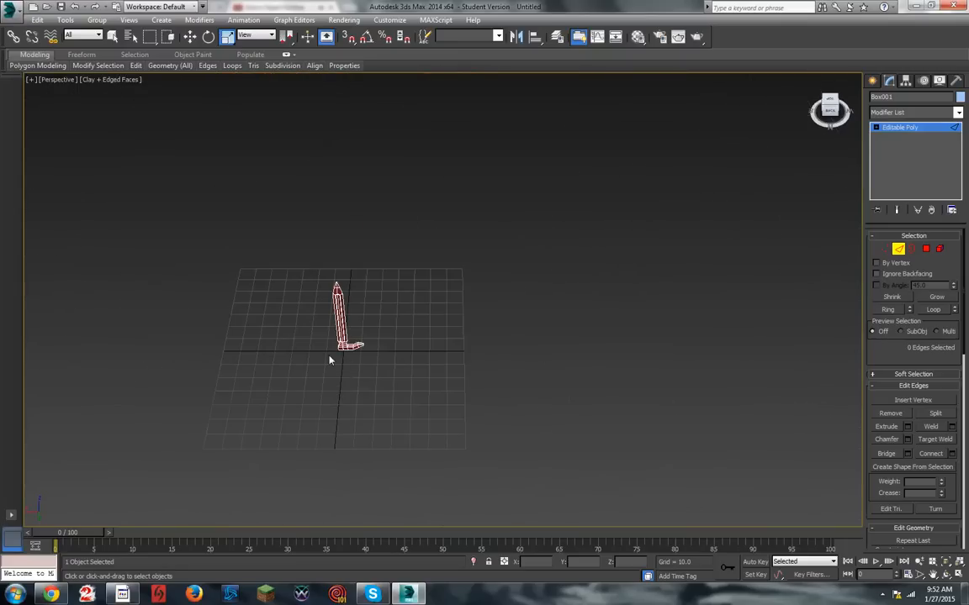
pyautogui.scroll(6, 330, 358)
pyautogui.scroll(-4, 391, 290)
pyautogui.scroll(3, 387, 244)
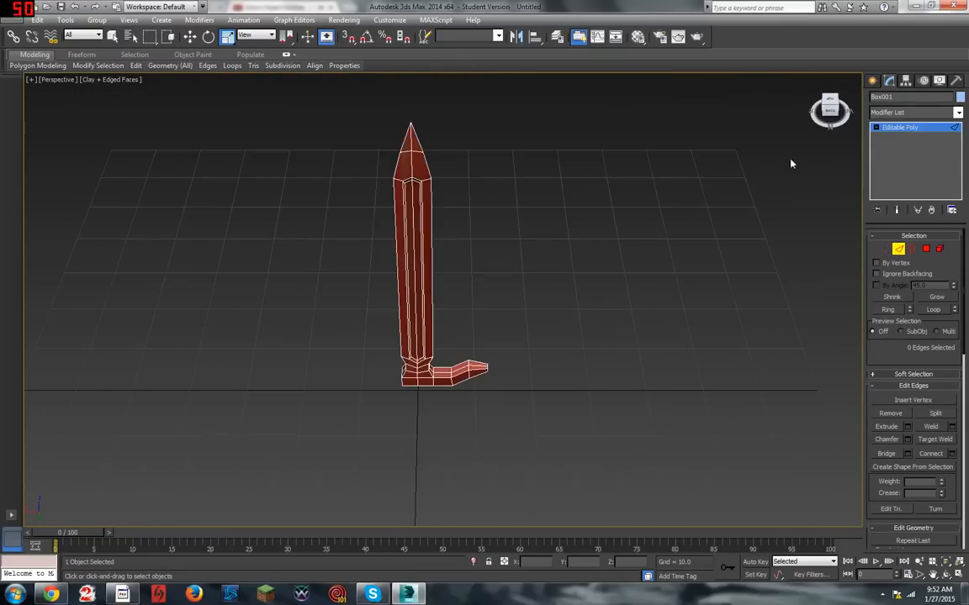
pyautogui.moveTo(829, 107); pyautogui.dragTo(830, 105)
pyautogui.scroll(-3, 622, 279)
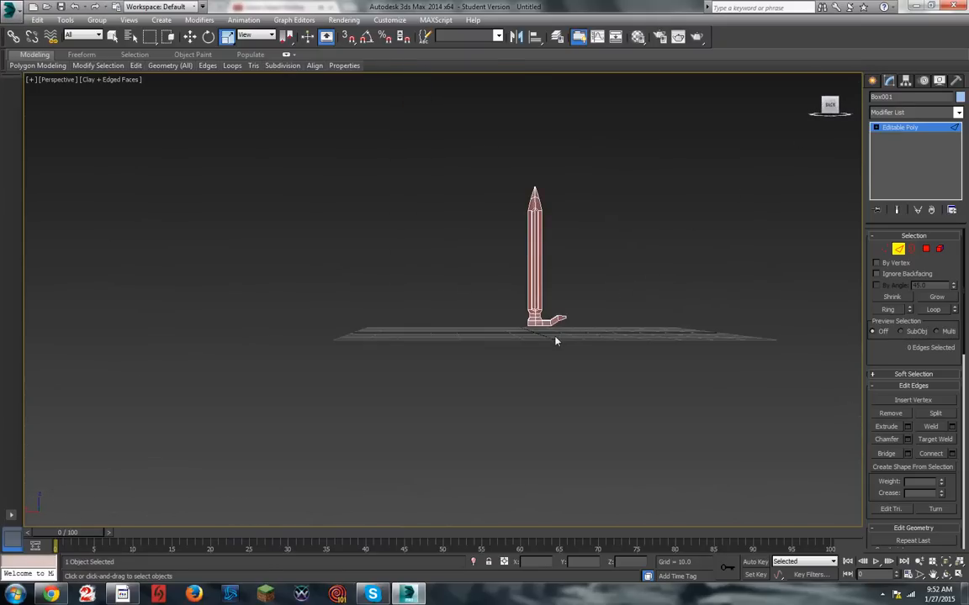
pyautogui.scroll(3, 555, 339)
pyautogui.scroll(5, 532, 295)
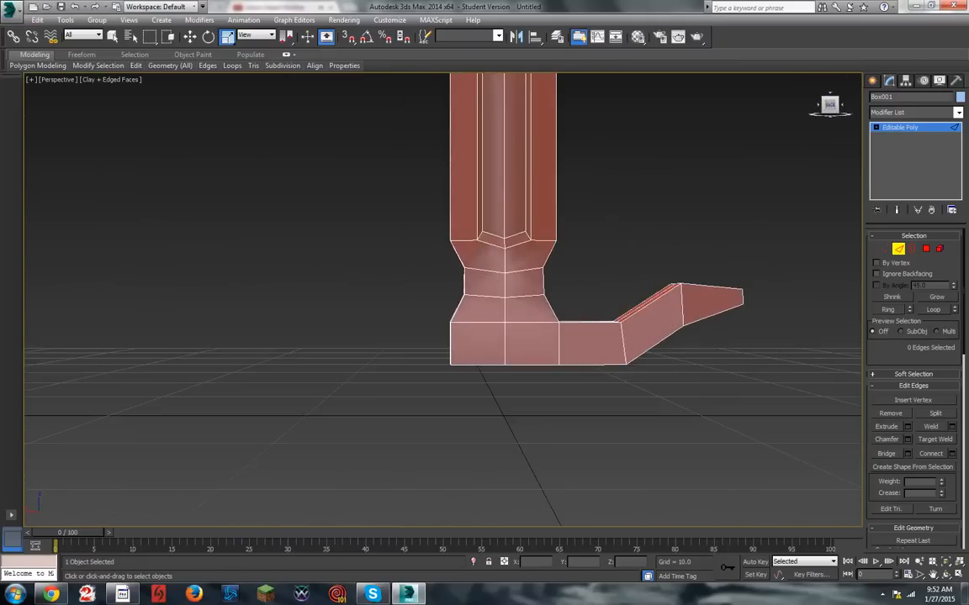
pyautogui.moveTo(830, 104)
pyautogui.mouseDown()
pyautogui.moveTo(875, 121)
pyautogui.moveTo(830, 104)
pyautogui.moveTo(837, 106)
pyautogui.mouseUp()
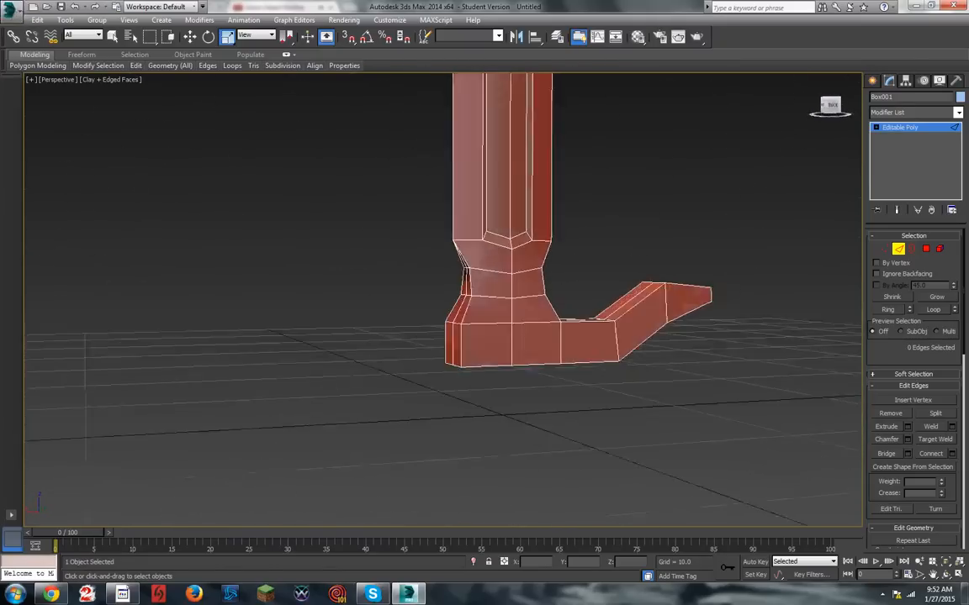
pyautogui.moveTo(522, 302)
pyautogui.keyDown('alt'); pyautogui.mouseDown(button='middle')
pyautogui.moveTo(601, 345)
pyautogui.moveTo(498, 294)
pyautogui.moveTo(580, 343)
pyautogui.moveTo(505, 299)
pyautogui.moveTo(523, 252)
pyautogui.moveTo(506, 259)
pyautogui.moveTo(509, 294)
pyautogui.moveTo(555, 320)
pyautogui.moveTo(507, 301)
pyautogui.mouseUp(button='middle'); pyautogui.keyUp('alt')
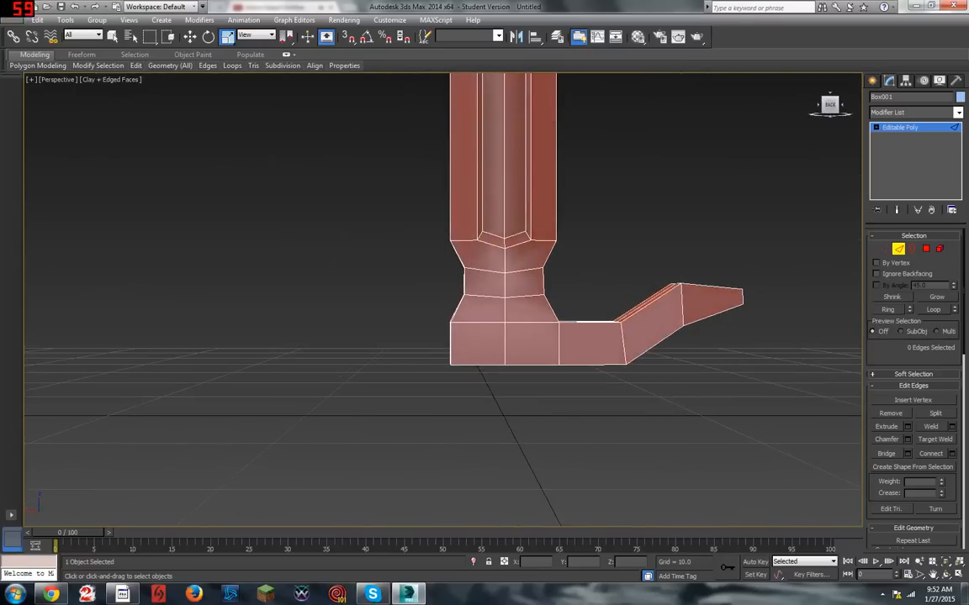
# Step: Leave edge editing, raise the whole sword above the grid to a height of about 35.6, and clear the selection
pyautogui.click(898, 249)
pyautogui.scroll(-5, 643, 190)
pyautogui.scroll(3, 597, 234)
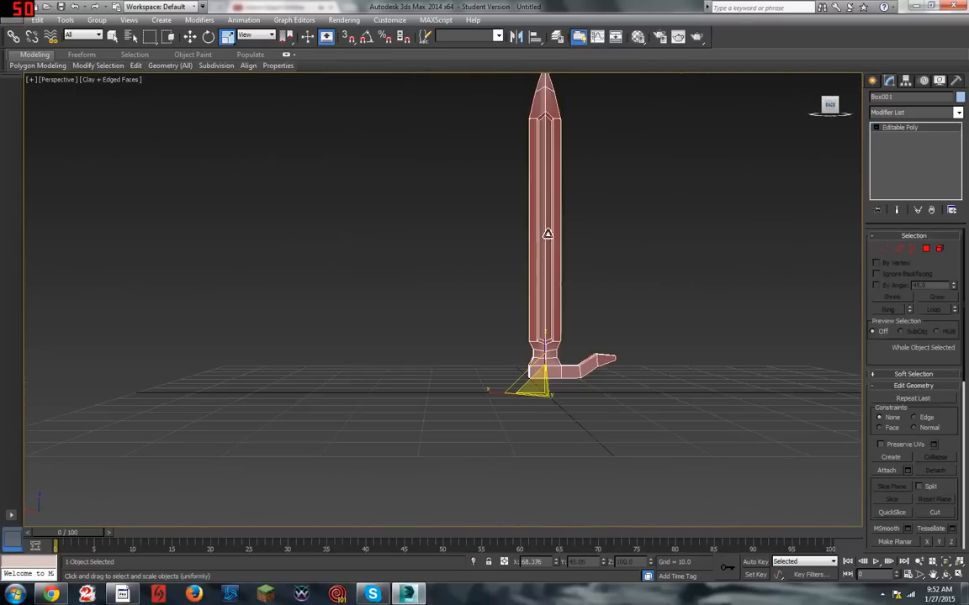
pyautogui.press('w')
pyautogui.moveTo(545, 352); pyautogui.dragTo(655, 118)
pyautogui.click(655, 119)
# Step: Select the four polygons on the underside of the base block, directly beneath the blade
pyautogui.scroll(-2, 625, 274)
pyautogui.scroll(-1, 629, 253)
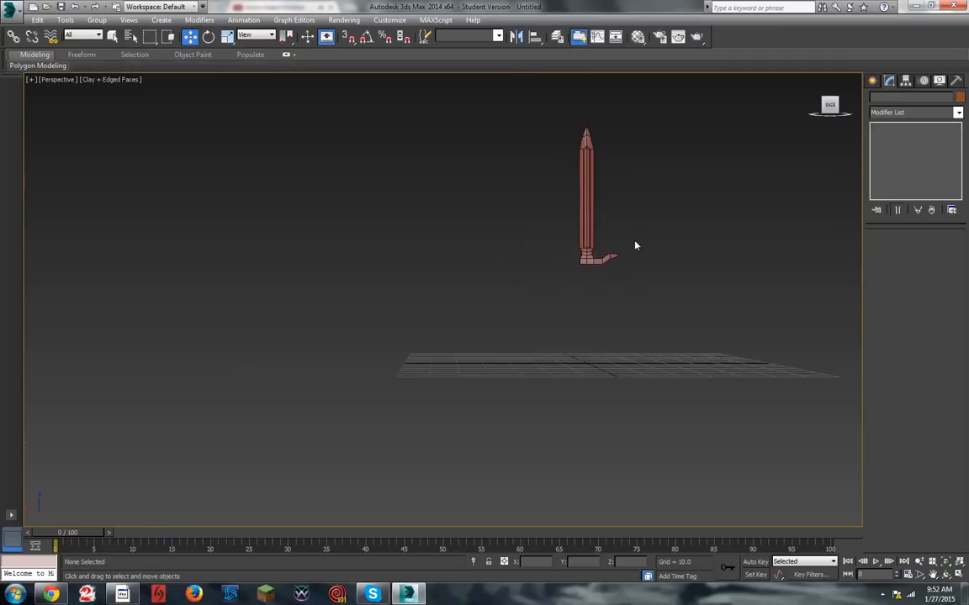
pyautogui.scroll(8, 622, 227)
pyautogui.scroll(-4, 466, 227)
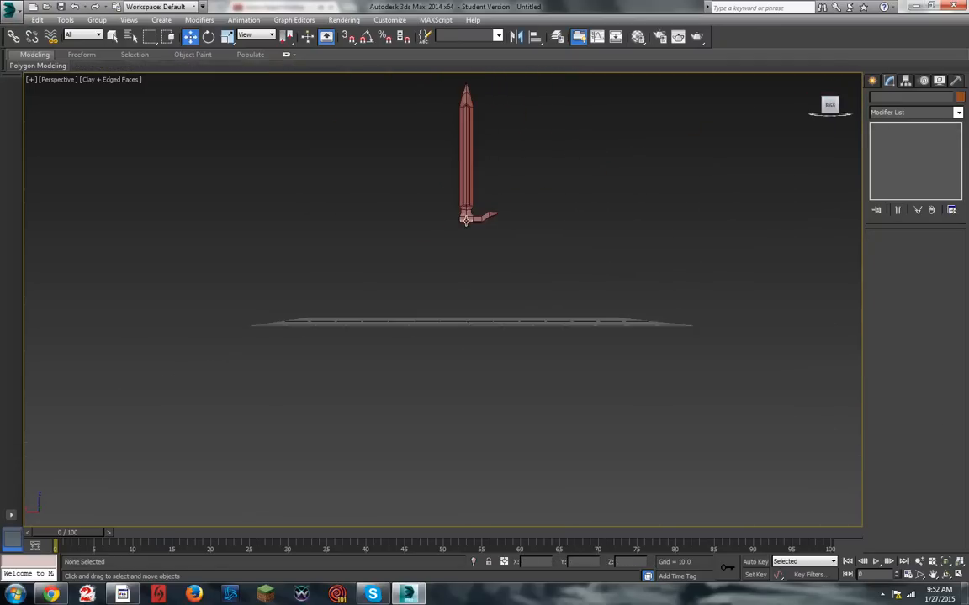
pyautogui.scroll(4, 465, 216)
pyautogui.moveTo(817, 107)
pyautogui.mouseDown()
pyautogui.moveTo(749, 107)
pyautogui.moveTo(803, 103)
pyautogui.moveTo(822, 114)
pyautogui.mouseUp()
pyautogui.scroll(3, 454, 310)
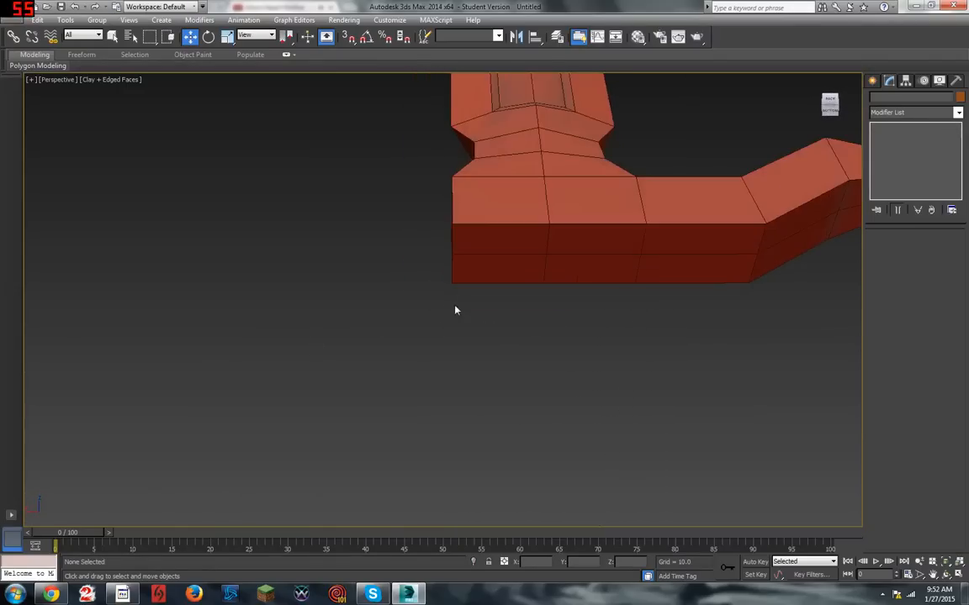
pyautogui.click(643, 259)
pyautogui.click(828, 109)
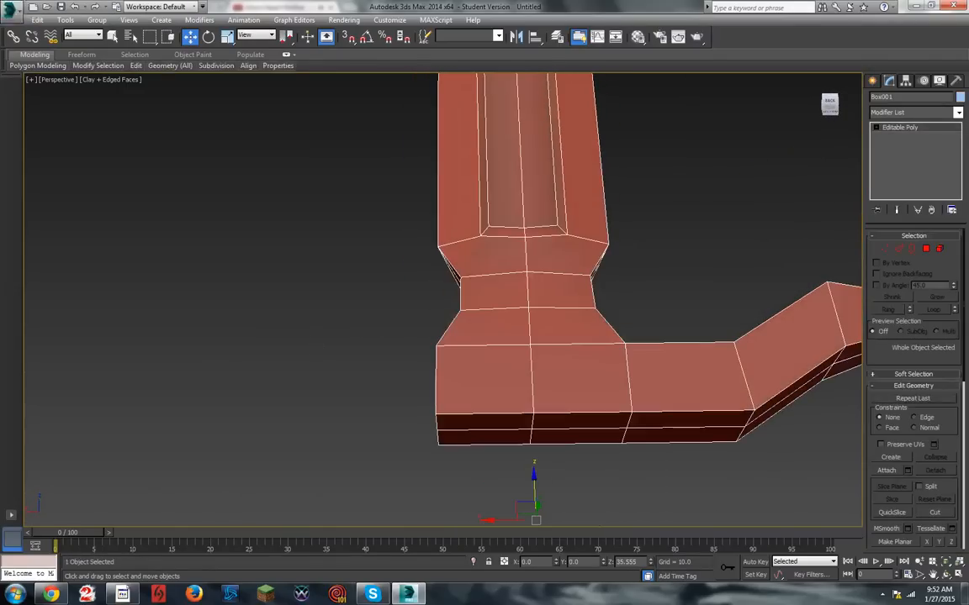
pyautogui.click(833, 110)
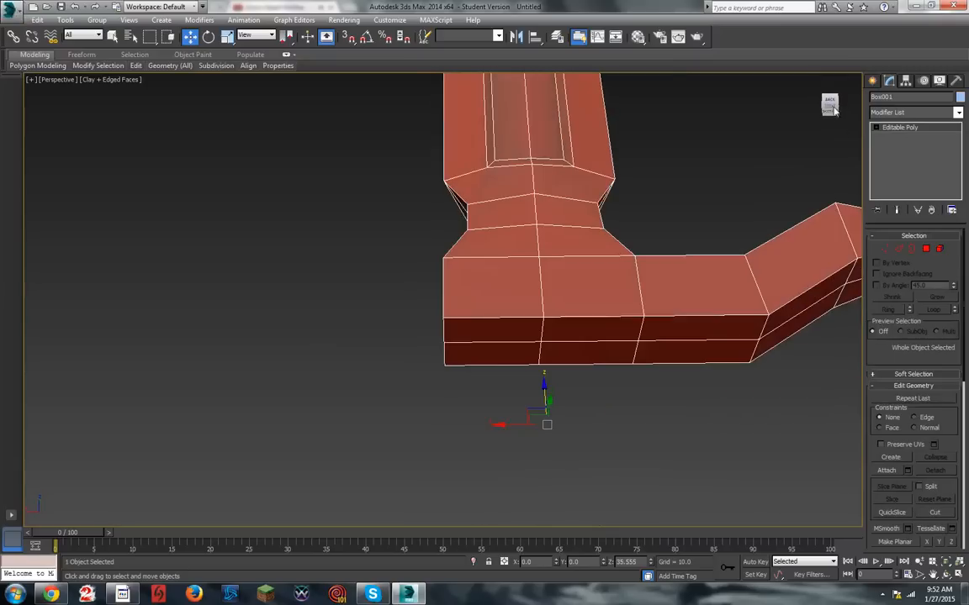
pyautogui.click(926, 249)
pyautogui.click(558, 329)
pyautogui.keyDown('ctrl'); pyautogui.click(588, 351); pyautogui.keyUp('ctrl')
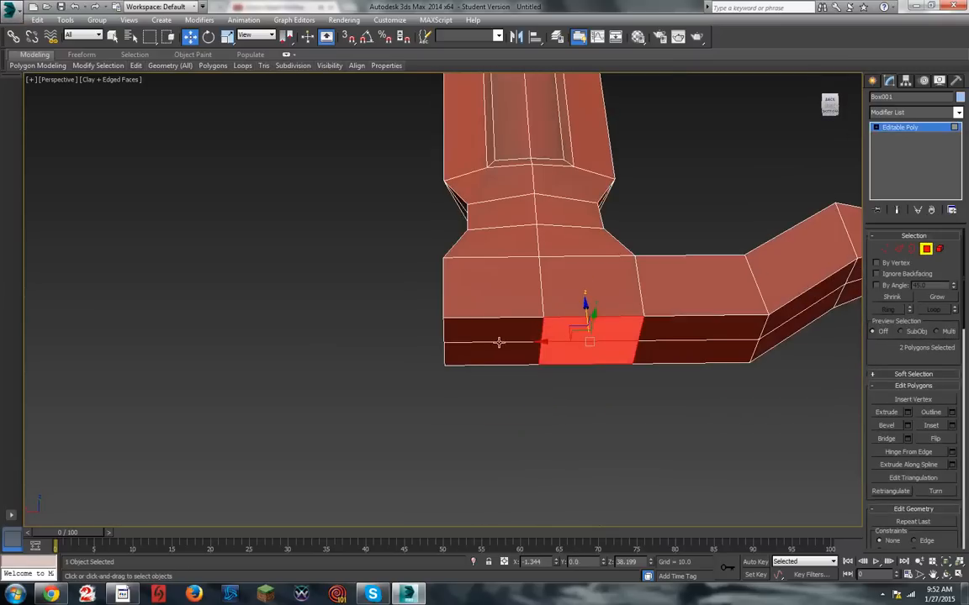
pyautogui.keyDown('ctrl'); pyautogui.click(509, 335); pyautogui.keyUp('ctrl')
pyautogui.keyDown('ctrl'); pyautogui.click(509, 346); pyautogui.keyUp('ctrl')
# Step: Bevel the selected underside polygons with a height of 0.571 and an outline of -1.712
pyautogui.click(831, 102)
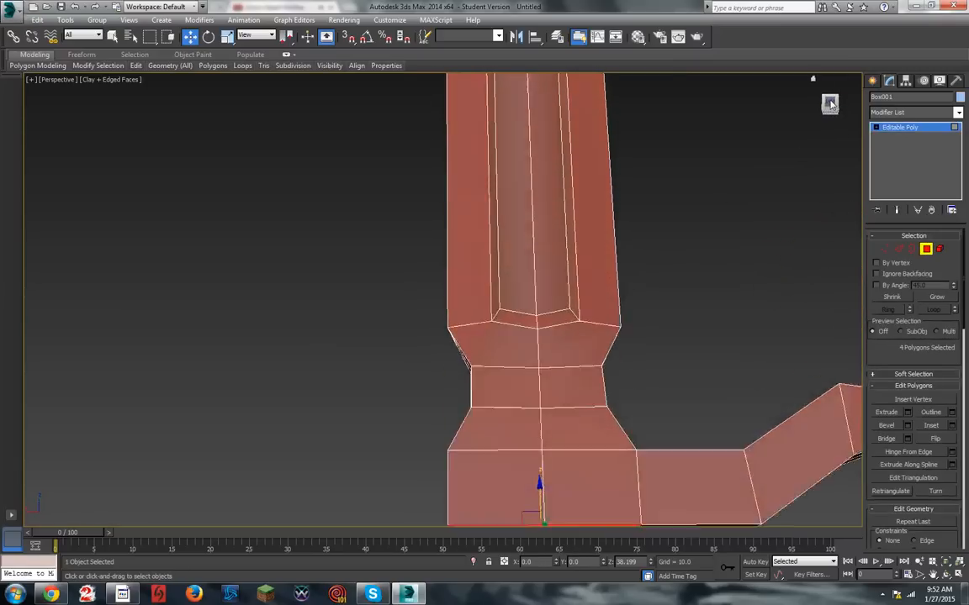
pyautogui.scroll(-7, 669, 403)
pyautogui.scroll(4, 667, 379)
pyautogui.scroll(4, 556, 296)
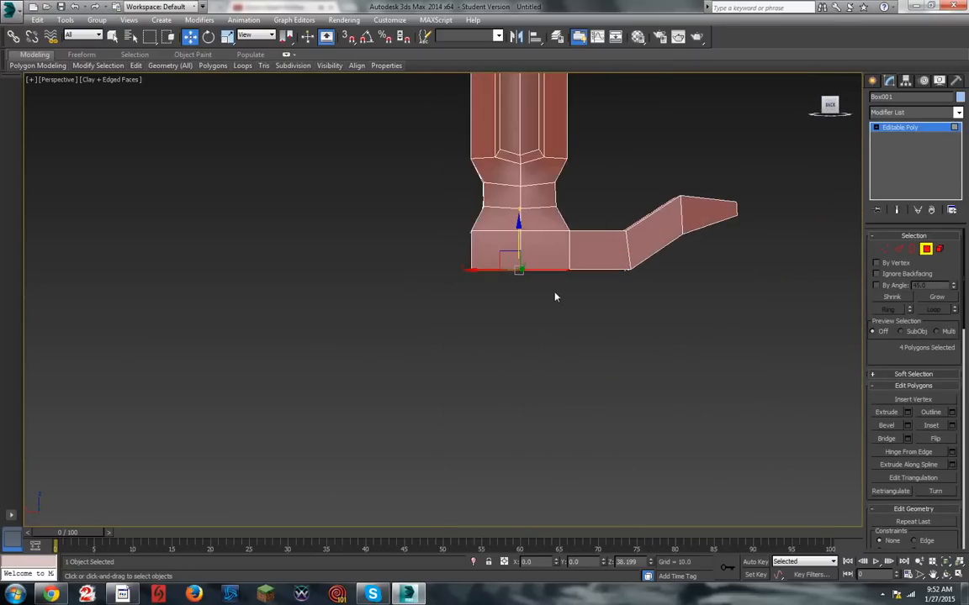
pyautogui.moveTo(831, 104); pyautogui.dragTo(832, 91)
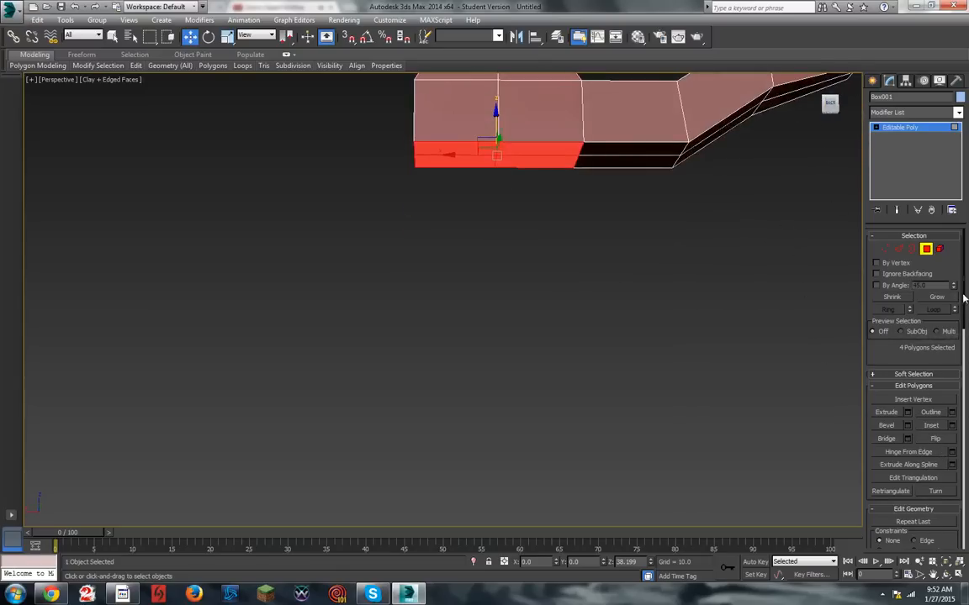
pyautogui.click(907, 426)
pyautogui.moveTo(450, 323)
pyautogui.mouseDown()
pyautogui.moveTo(447, 345)
pyautogui.moveTo(451, 328)
pyautogui.mouseUp()
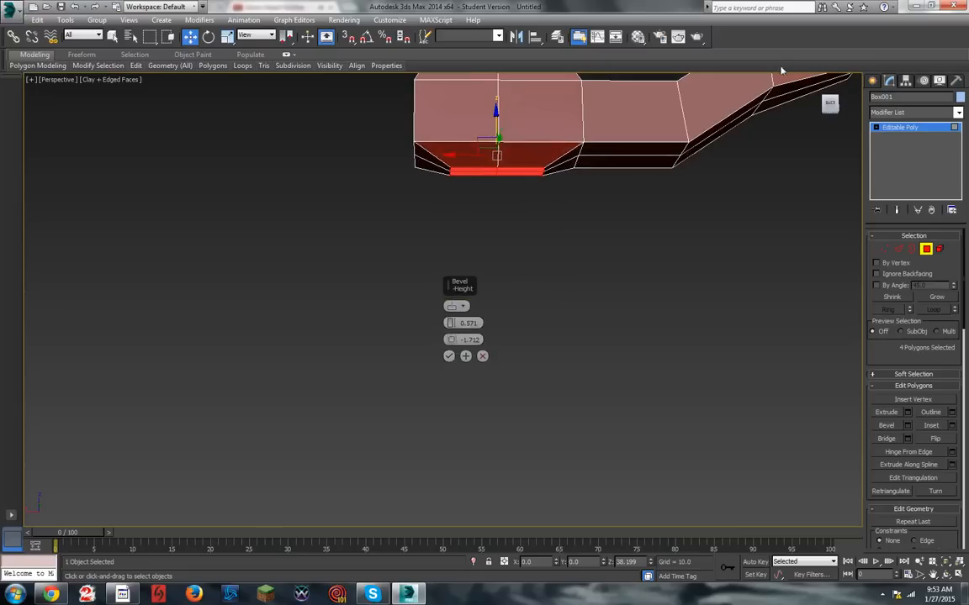
# Step: Examine the bevelled underside from the back and from below, and accept the bevel
pyautogui.moveTo(835, 107)
pyautogui.mouseDown()
pyautogui.moveTo(834, 124)
pyautogui.moveTo(819, 127)
pyautogui.moveTo(831, 123)
pyautogui.mouseUp()
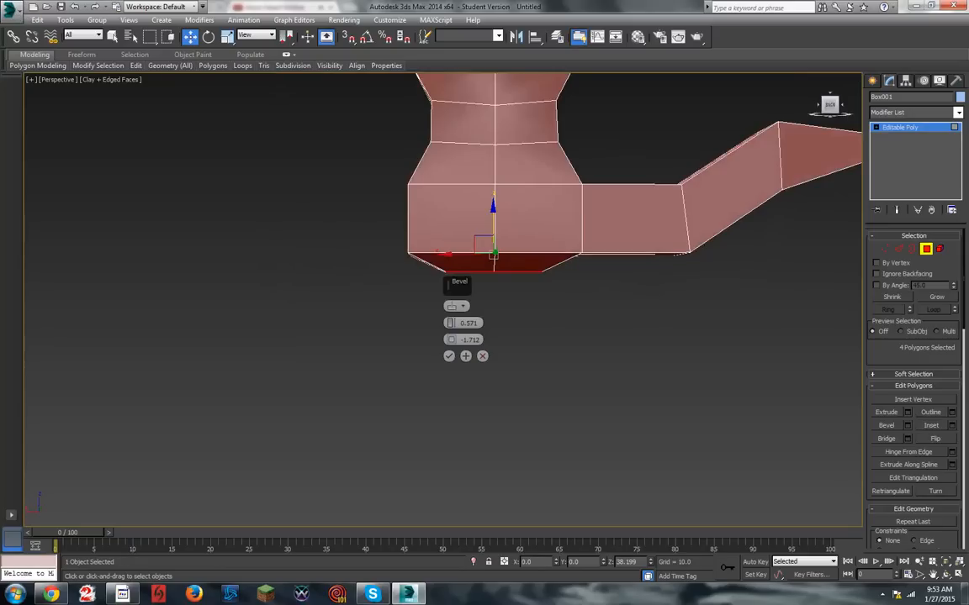
pyautogui.moveTo(826, 110); pyautogui.dragTo(829, 79)
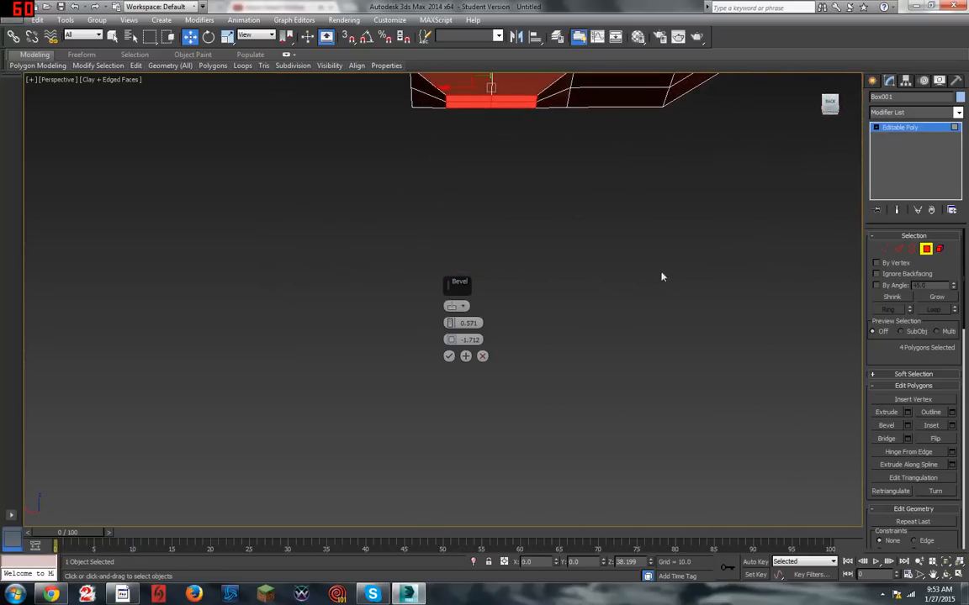
pyautogui.keyDown('alt'); pyautogui.moveTo(661, 276); pyautogui.dragTo(618, 157, button='middle'); pyautogui.keyUp('alt')
pyautogui.moveTo(830, 109); pyautogui.dragTo(830, 92)
pyautogui.scroll(-4, 605, 202)
pyautogui.moveTo(593, 86); pyautogui.dragTo(598, 170, button='middle')
pyautogui.scroll(3, 552, 225)
pyautogui.scroll(3, 505, 277)
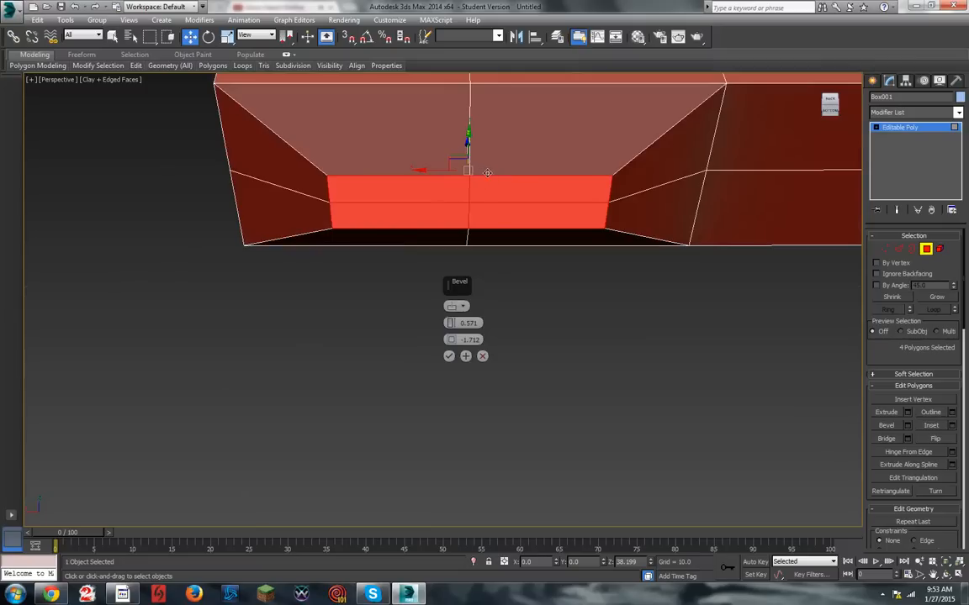
pyautogui.press('e')
pyautogui.press('w')
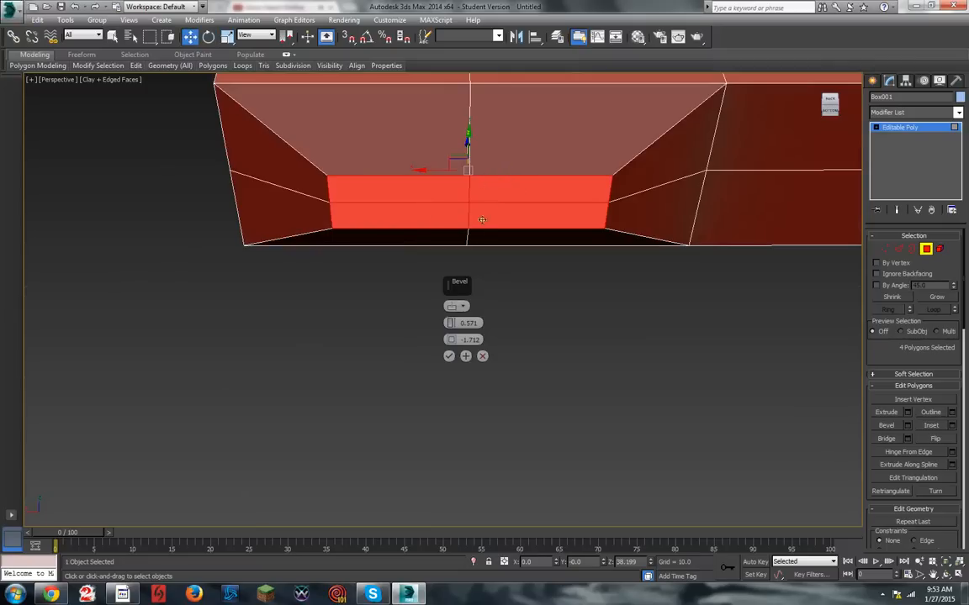
pyautogui.click(449, 356)
# Step: Scale the bevelled underside face wider along Y and narrower along X to make a roughly square handle root
pyautogui.press('r')
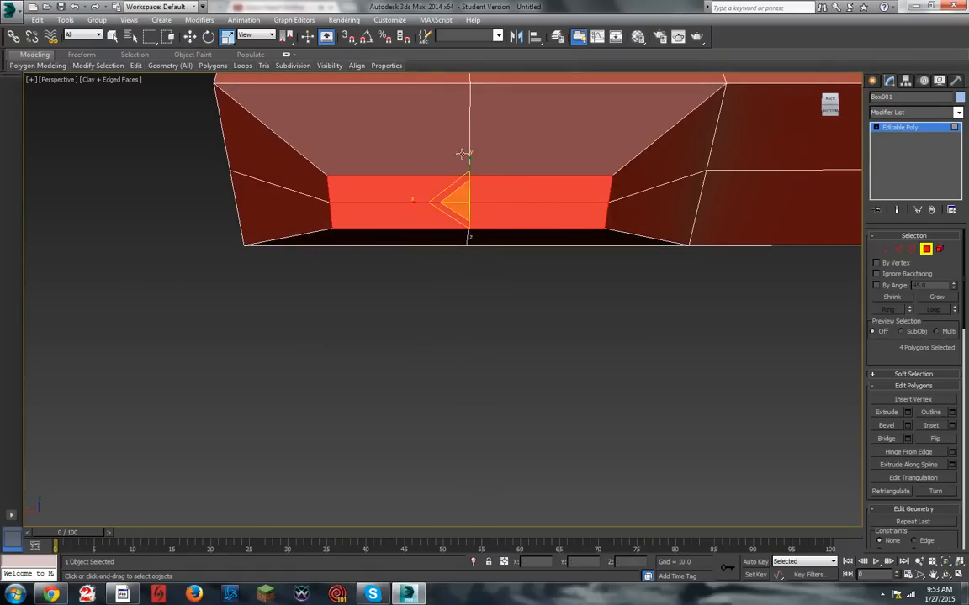
pyautogui.moveTo(469, 163); pyautogui.dragTo(481, 100)
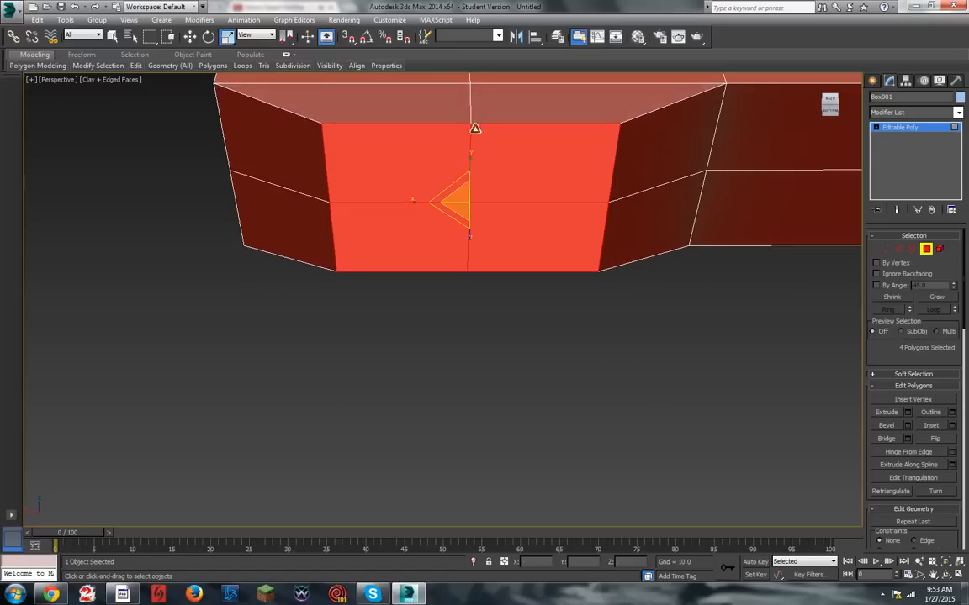
pyautogui.moveTo(422, 203); pyautogui.dragTo(447, 198)
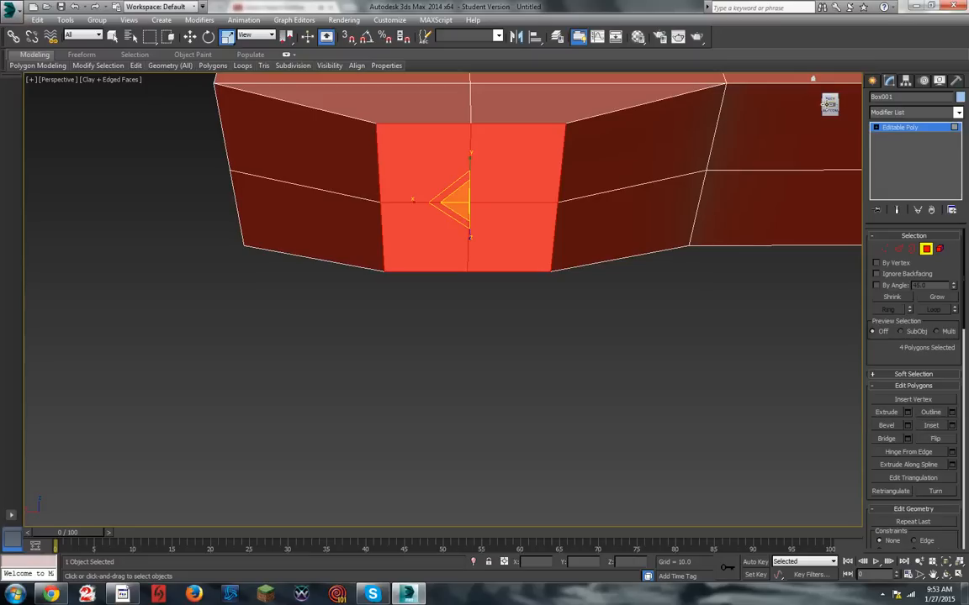
# Step: Start another bevel on the underside face with an outline of 0 and a height of 7.075, extending it downward as a handle
pyautogui.click(838, 95)
pyautogui.click(825, 111)
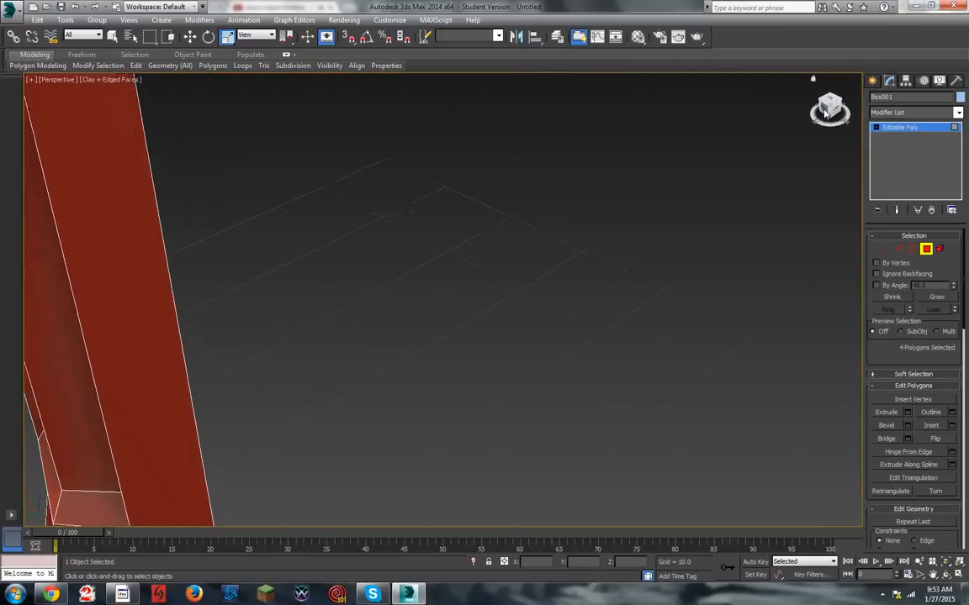
pyautogui.scroll(-6, 613, 343)
pyautogui.scroll(6, 685, 460)
pyautogui.scroll(-3, 509, 374)
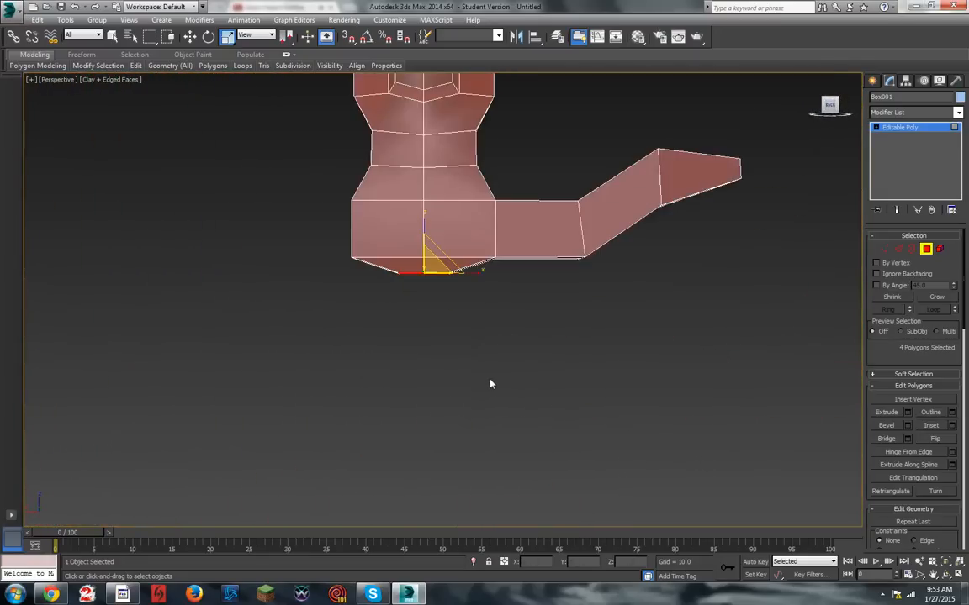
pyautogui.scroll(-2, 424, 305)
pyautogui.scroll(3, 412, 303)
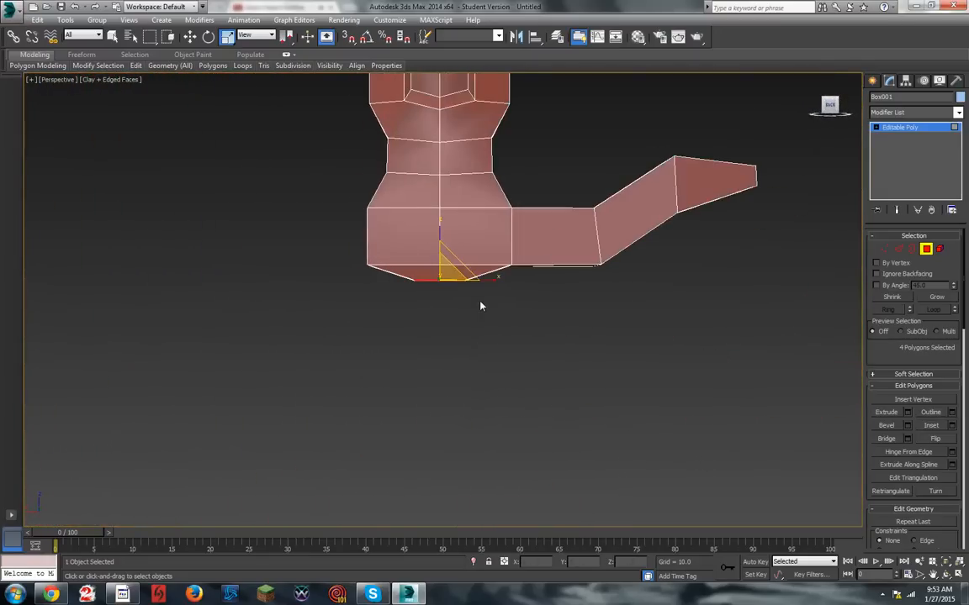
pyautogui.click(908, 425)
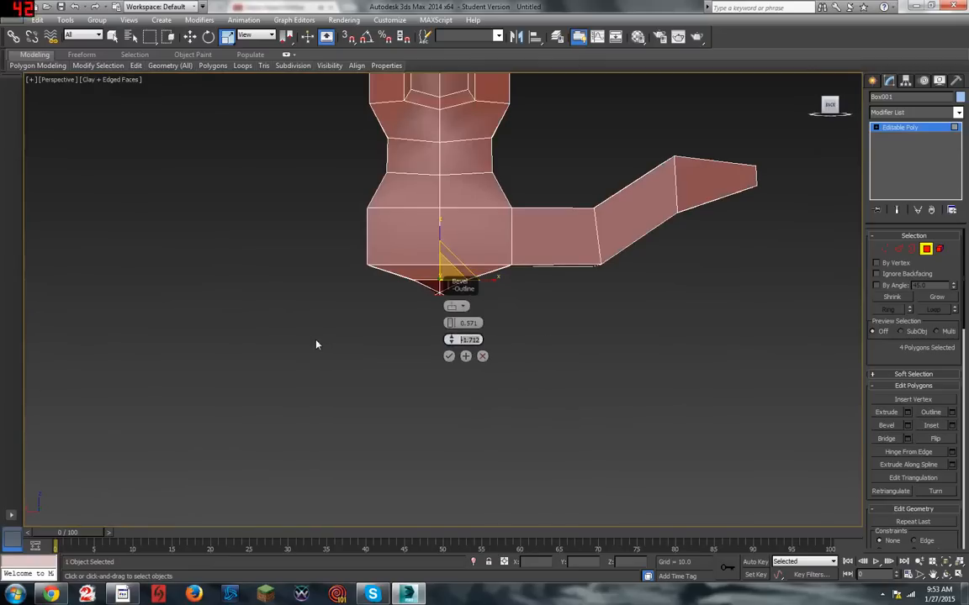
pyautogui.write('0')
pyautogui.press('Return')
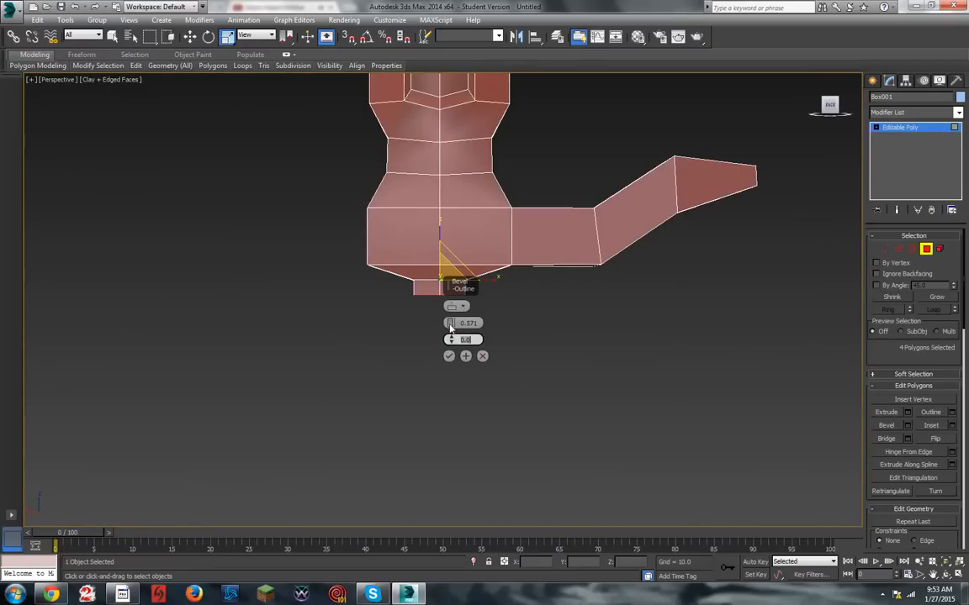
pyautogui.moveTo(451, 328); pyautogui.dragTo(460, 290)
pyautogui.scroll(-6, 616, 443)
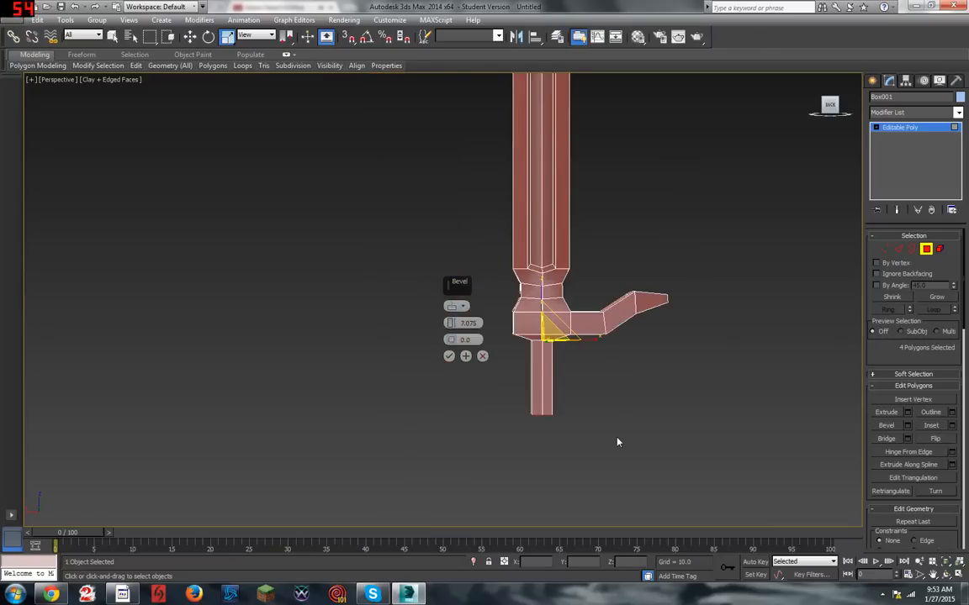
pyautogui.scroll(4, 609, 452)
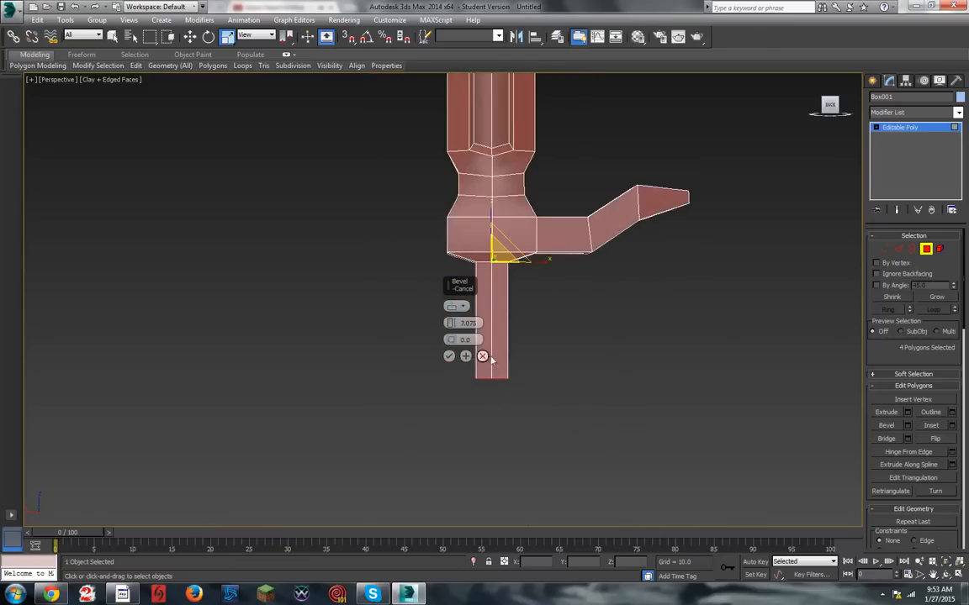
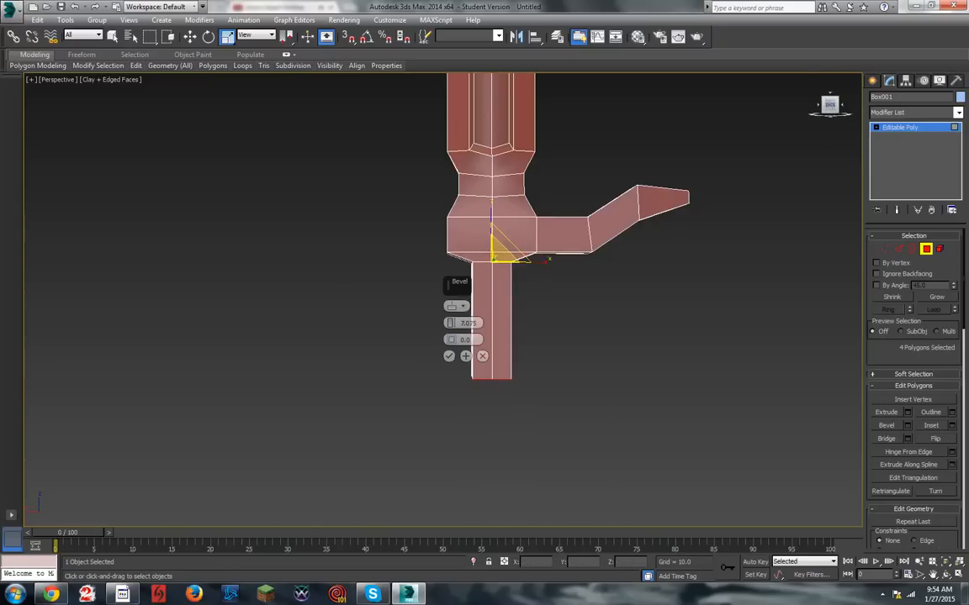
# Step: Scale the handle section thinner along Y from the side view
pyautogui.moveTo(826, 100)
pyautogui.mouseDown()
pyautogui.moveTo(873, 102)
pyautogui.moveTo(831, 112)
pyautogui.mouseUp()
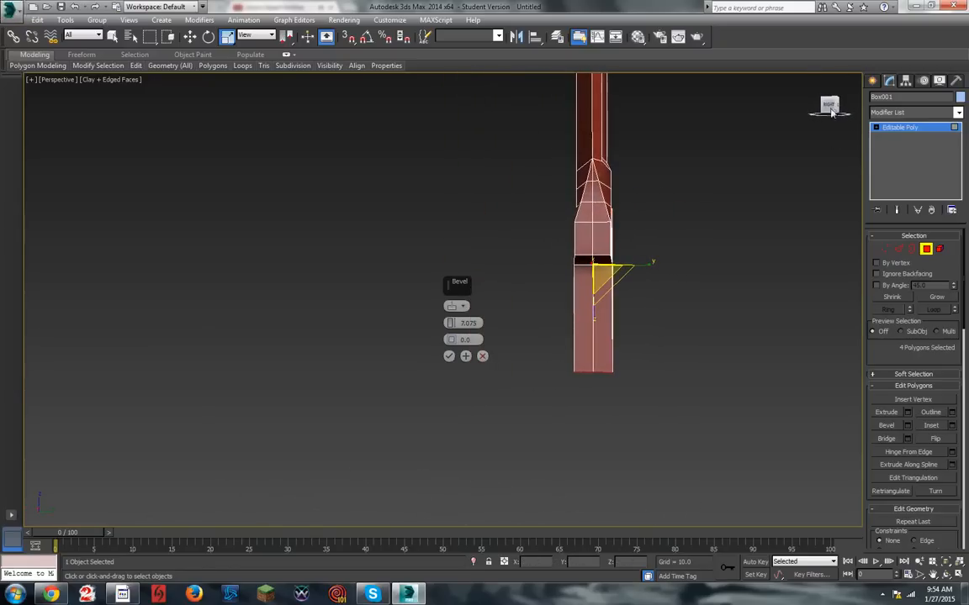
pyautogui.moveTo(651, 264); pyautogui.dragTo(633, 266)
pyautogui.moveTo(828, 101); pyautogui.dragTo(782, 97)
# Step: Set the handle bevel's height to 0.685, apply it as a short collar, and continue with another bevel
pyautogui.scroll(3, 470, 336)
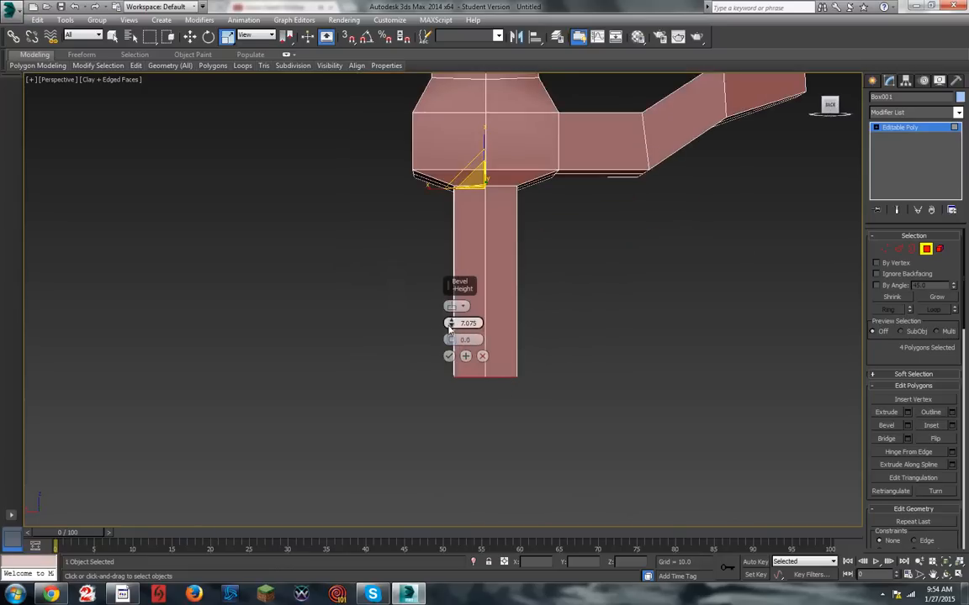
pyautogui.moveTo(451, 322); pyautogui.dragTo(440, 357)
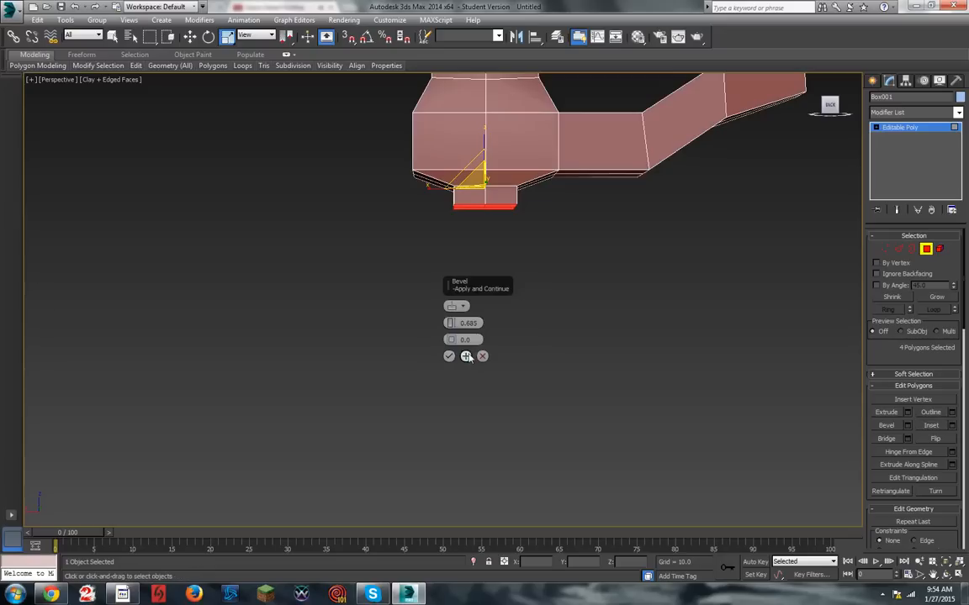
pyautogui.click(466, 357)
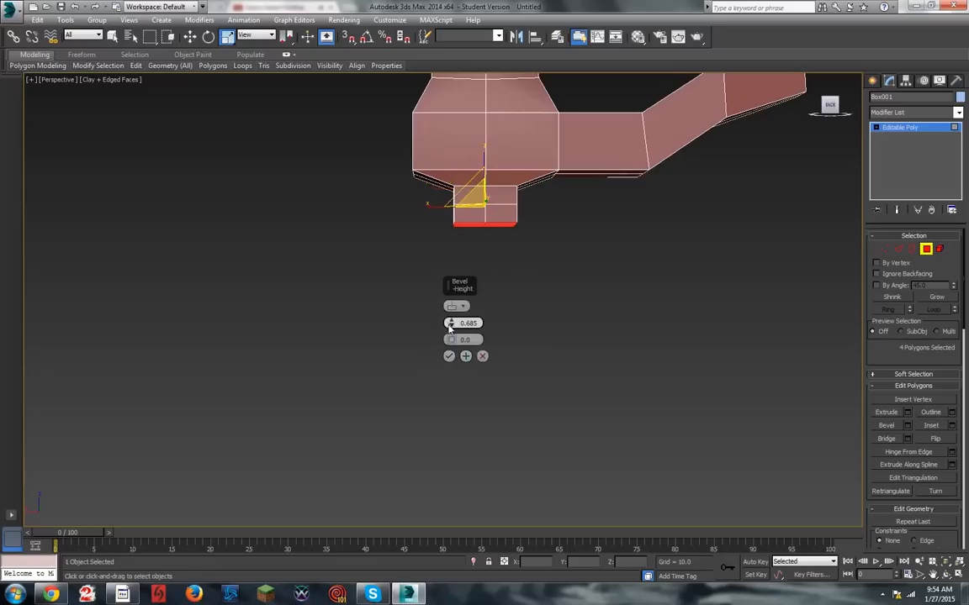
# Step: Set the next handle segment's bevel height to 3.537 with an outline of 0, apply it, and continue beveling
pyautogui.moveTo(449, 325); pyautogui.dragTo(452, 307)
pyautogui.scroll(-10, 612, 298)
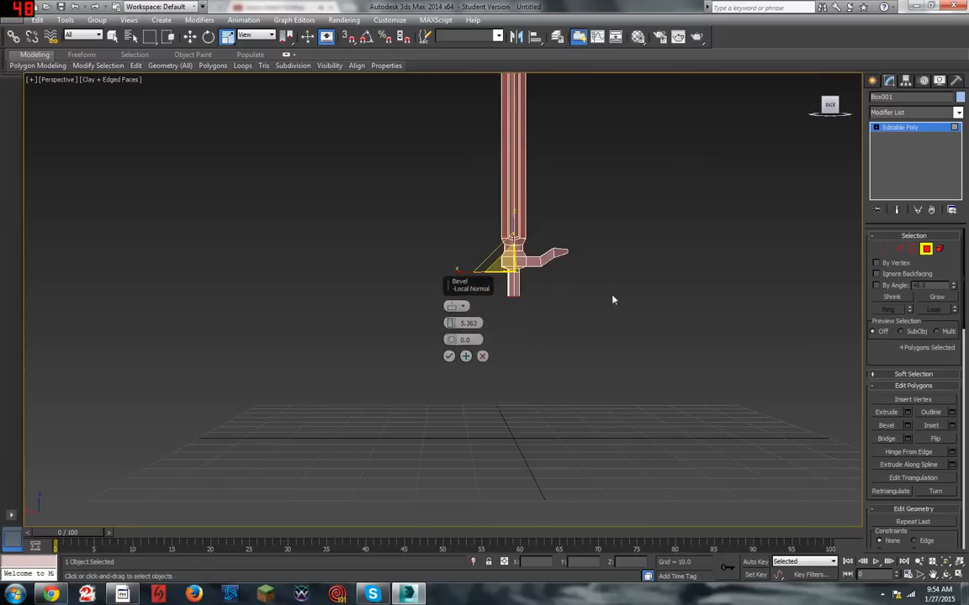
pyautogui.scroll(4, 567, 340)
pyautogui.scroll(6, 566, 341)
pyautogui.scroll(-3, 555, 337)
pyautogui.scroll(3, 542, 332)
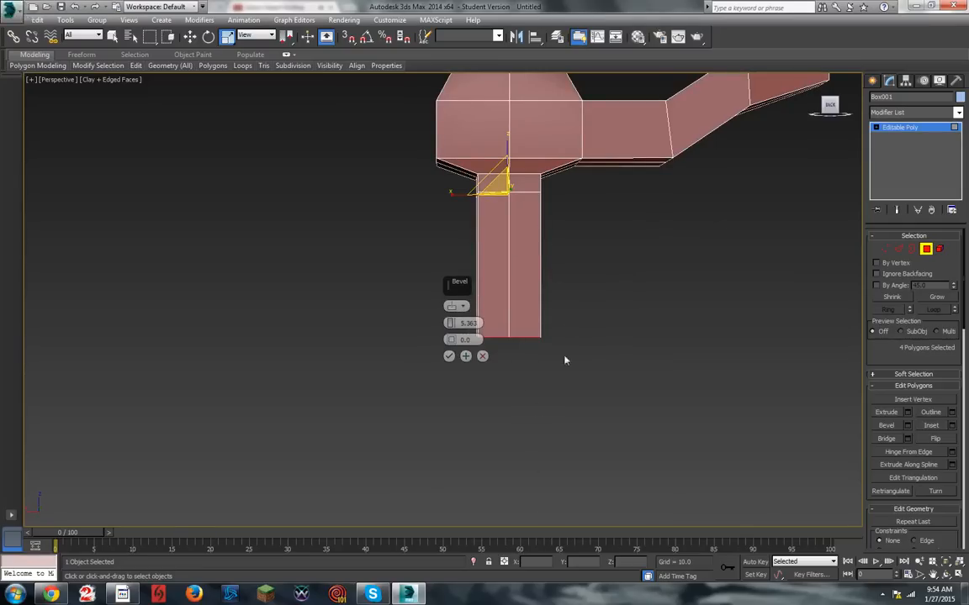
pyautogui.scroll(-8, 561, 254)
pyautogui.scroll(8, 516, 361)
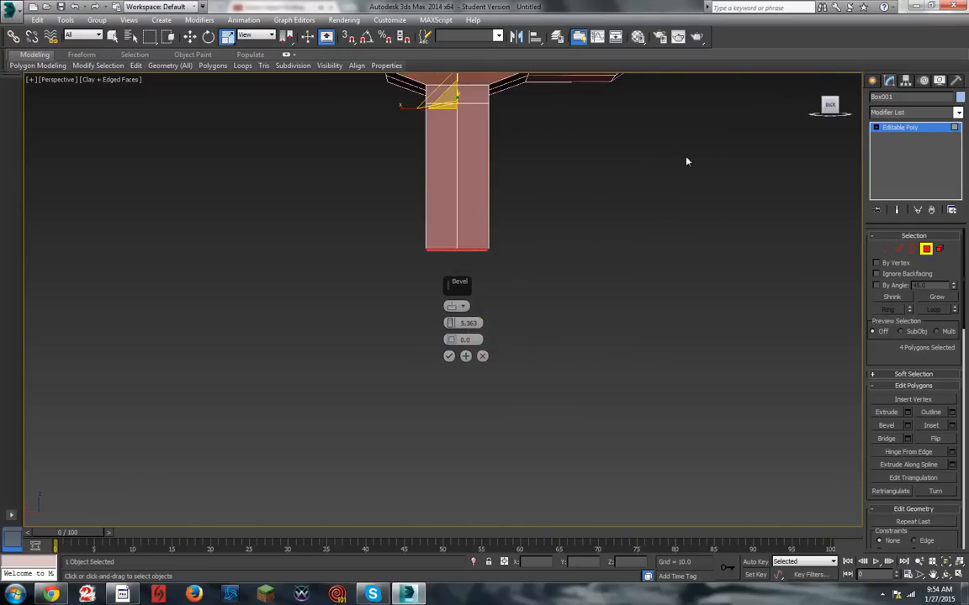
pyautogui.scroll(-2, 487, 227)
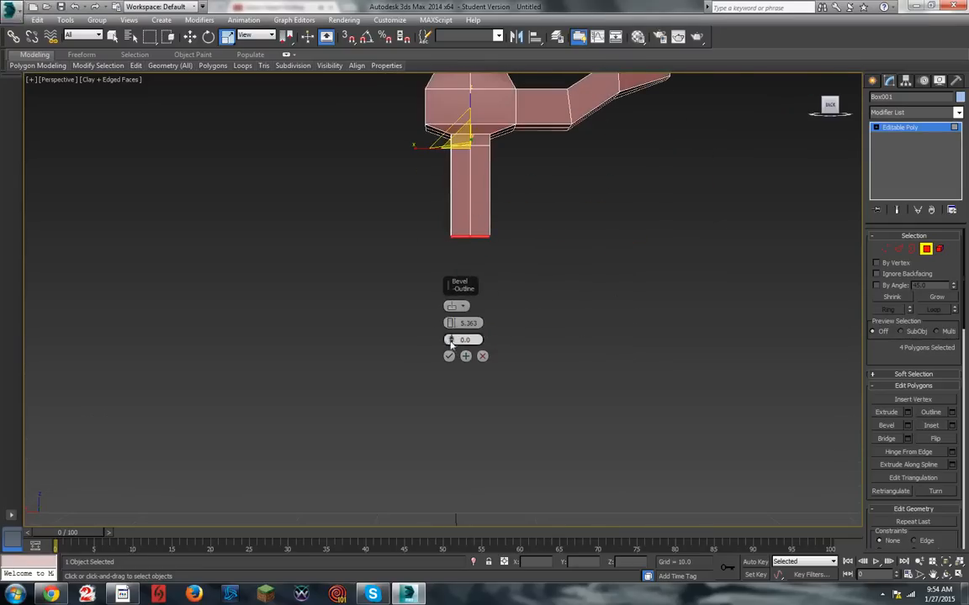
pyautogui.moveTo(449, 323); pyautogui.dragTo(450, 334)
pyautogui.click(468, 358)
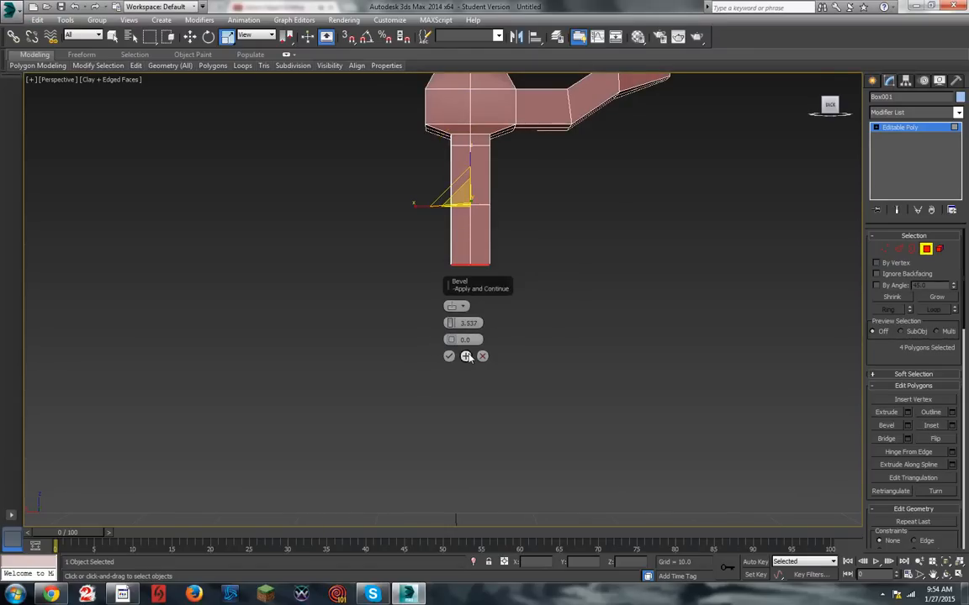
# Step: Apply two more 3.537-high bevel segments with outline 0 down the handle, finish the bevel and clear the face selection
pyautogui.click(468, 358)
pyautogui.click(467, 357)
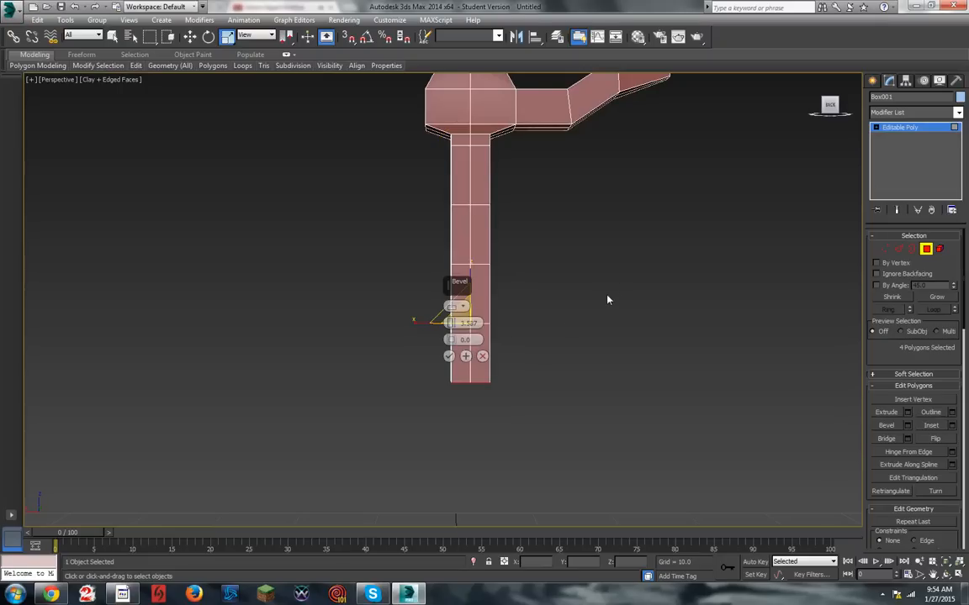
pyautogui.click(449, 356)
pyautogui.click(613, 259)
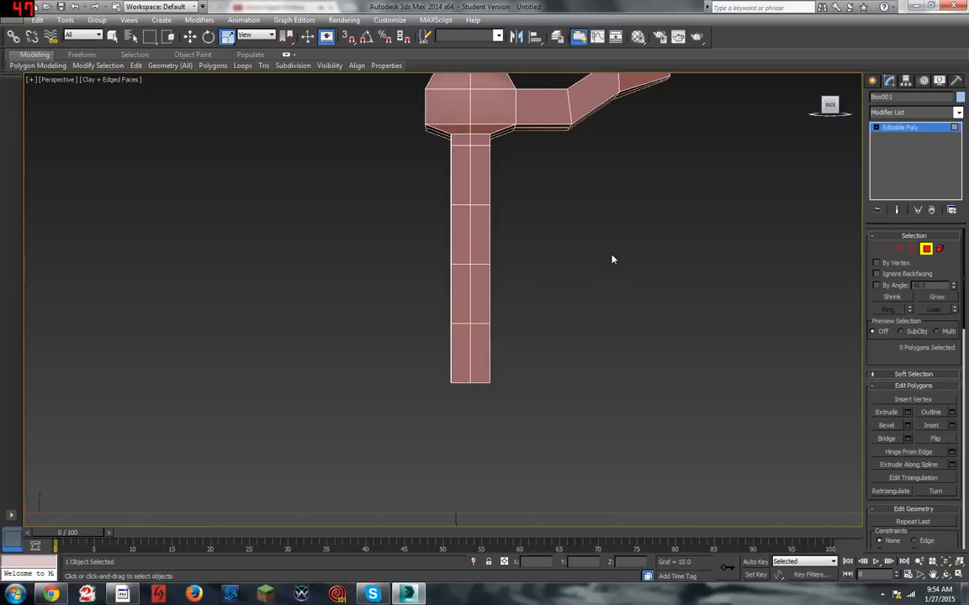
pyautogui.scroll(-10, 615, 261)
pyautogui.scroll(4, 631, 256)
pyautogui.scroll(3, 567, 252)
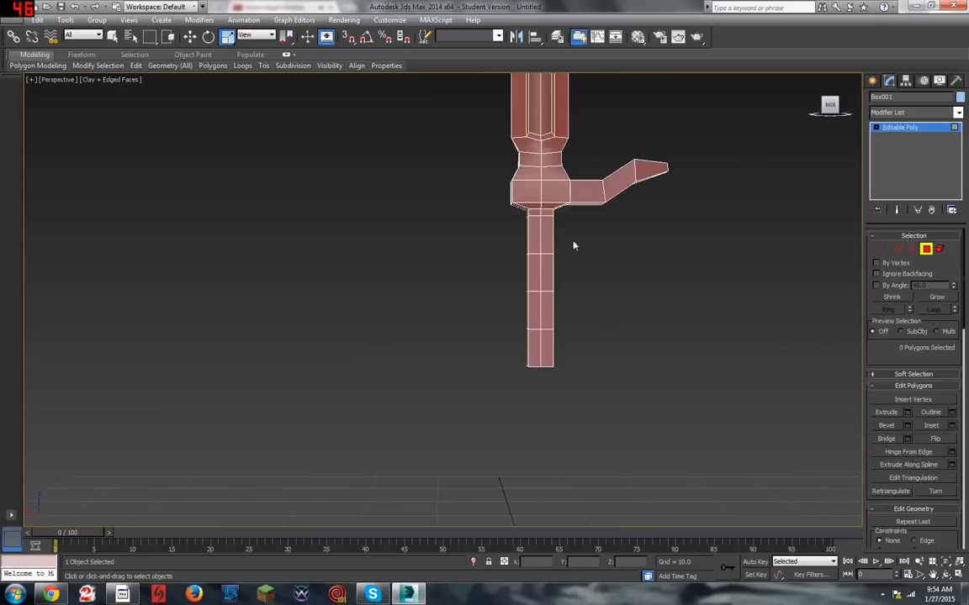
pyautogui.scroll(2, 711, 204)
# Step: Select the four upper center-line vertices on the handle's side facing the arm, from the base junction downward
pyautogui.moveTo(830, 105); pyautogui.dragTo(782, 106)
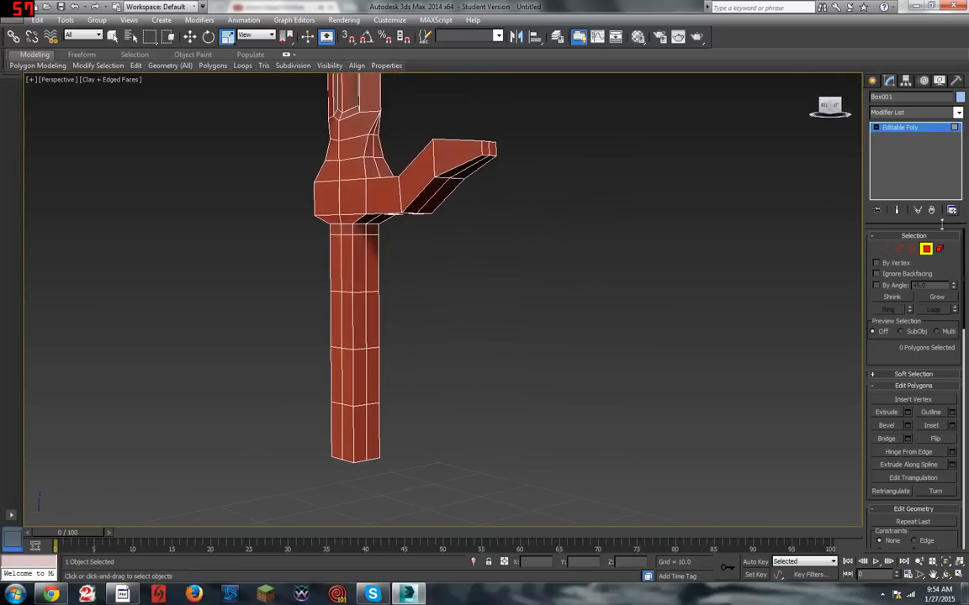
pyautogui.click(883, 250)
pyautogui.scroll(-3, 451, 306)
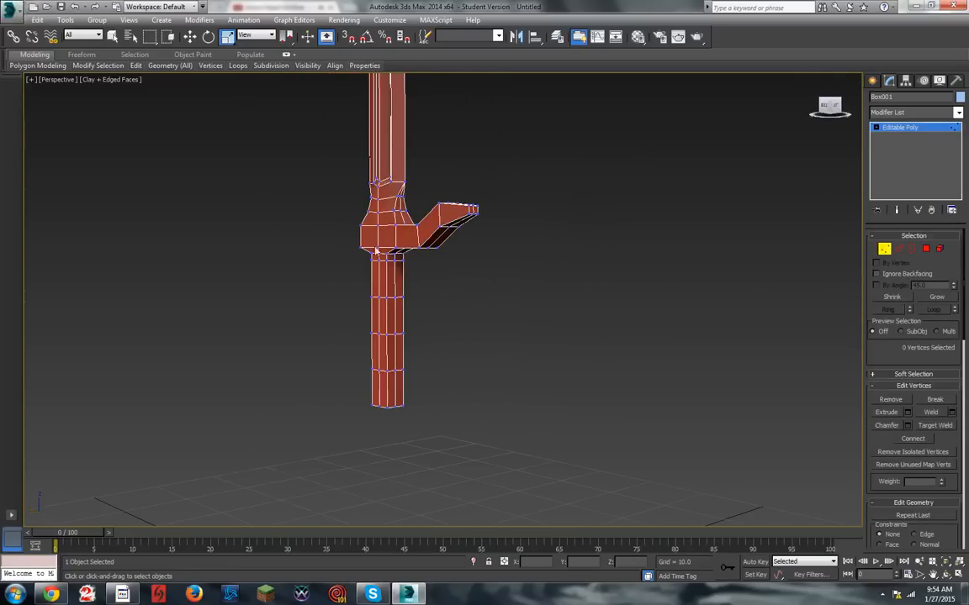
pyautogui.scroll(5, 413, 294)
pyautogui.click(409, 249)
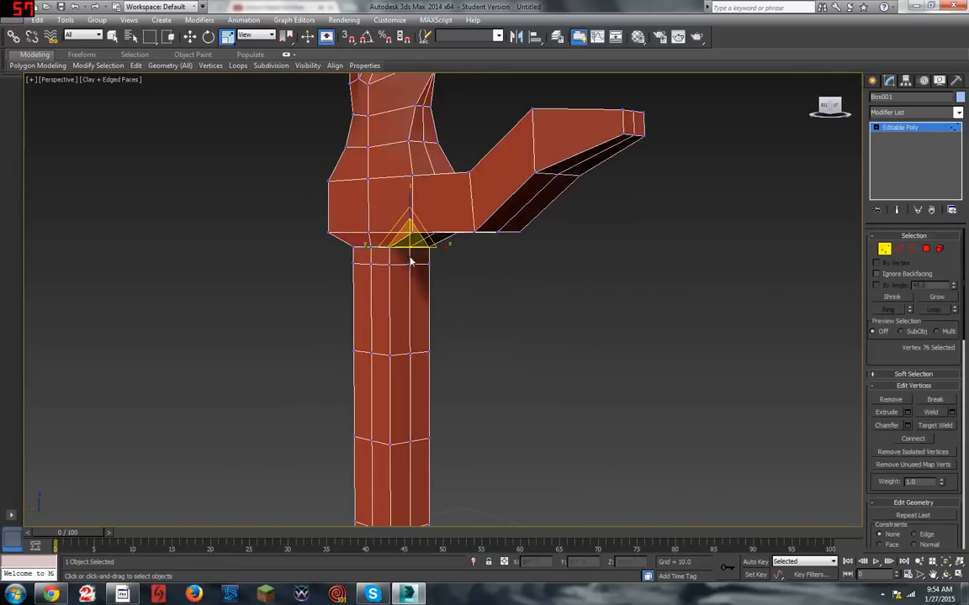
pyautogui.click(409, 265)
pyautogui.click(410, 354)
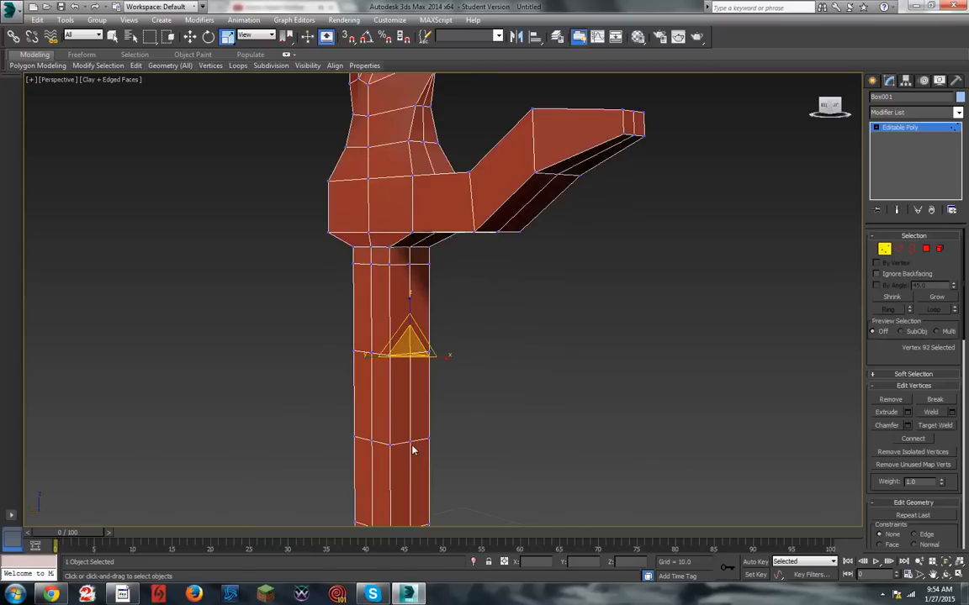
pyautogui.click(410, 443)
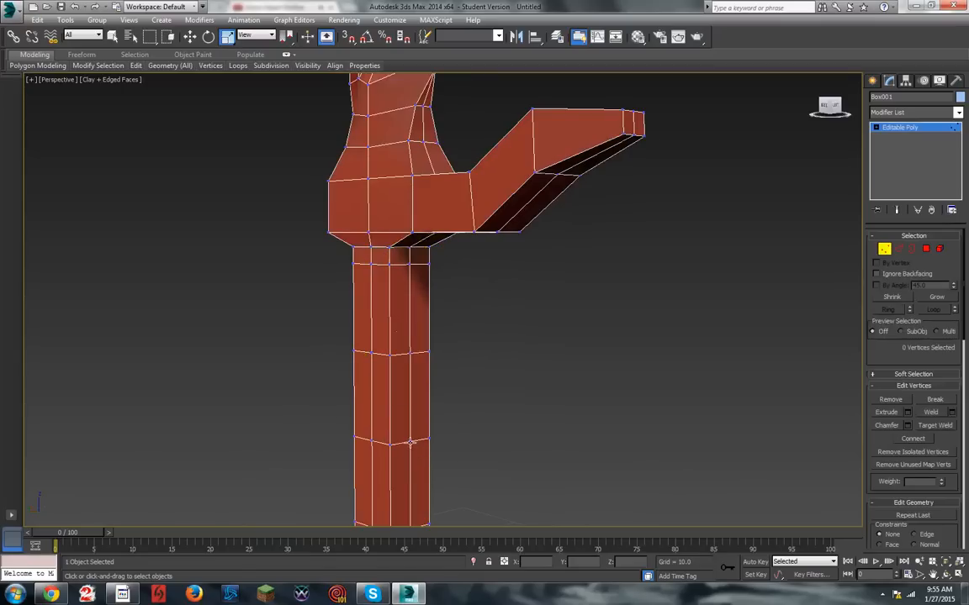
pyautogui.keyDown('ctrl'); pyautogui.click(409, 354); pyautogui.keyUp('ctrl')
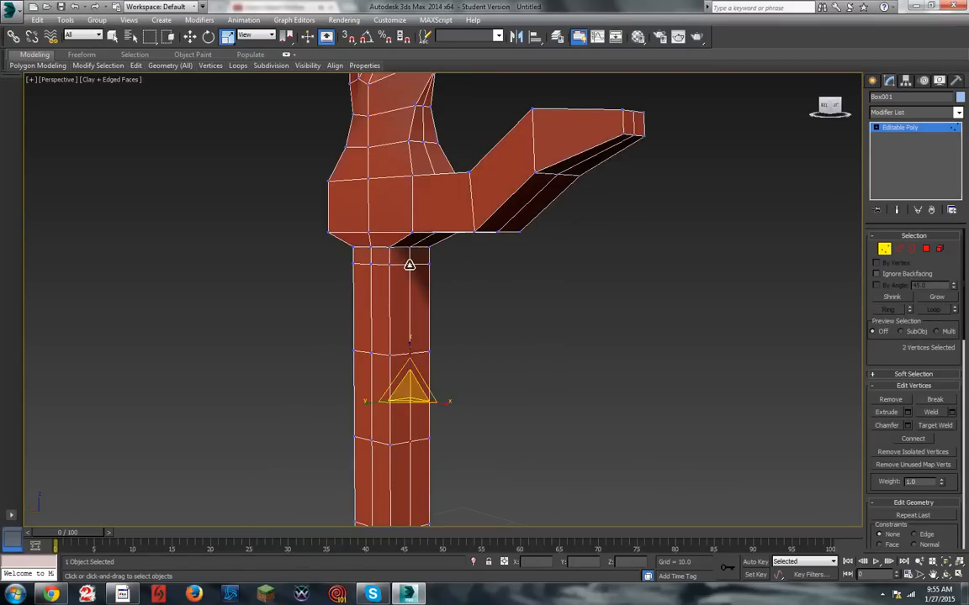
pyautogui.keyDown('ctrl'); pyautogui.click(410, 265); pyautogui.keyUp('ctrl')
pyautogui.keyDown('ctrl'); pyautogui.click(408, 248); pyautogui.keyUp('ctrl')
# Step: Add the two lower center-line vertices on the same handle side to the selection, down to the handle's end
pyautogui.scroll(-2, 474, 478)
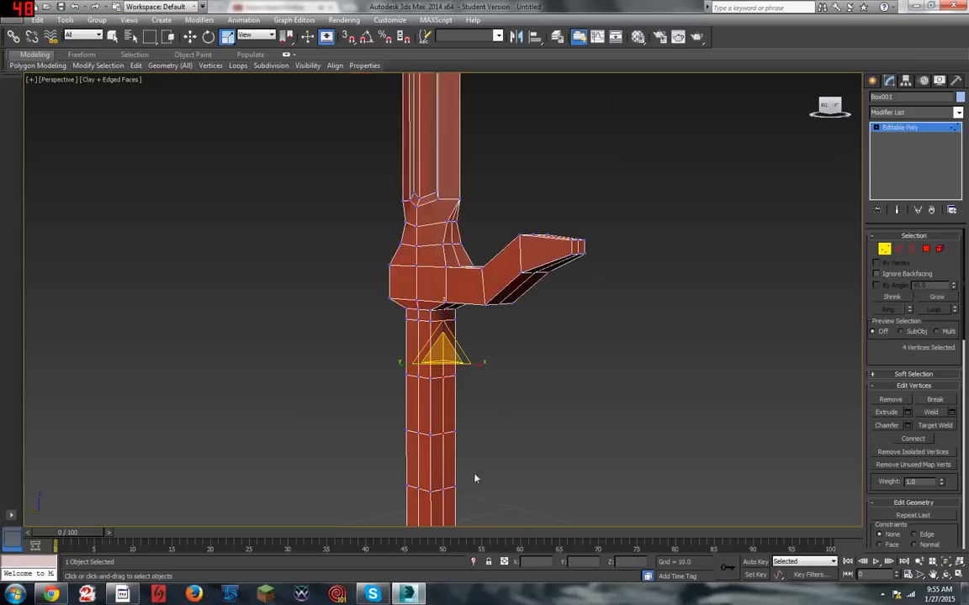
pyautogui.scroll(-2, 474, 479)
pyautogui.scroll(5, 432, 464)
pyautogui.keyDown('ctrl'); pyautogui.click(413, 441); pyautogui.keyUp('ctrl')
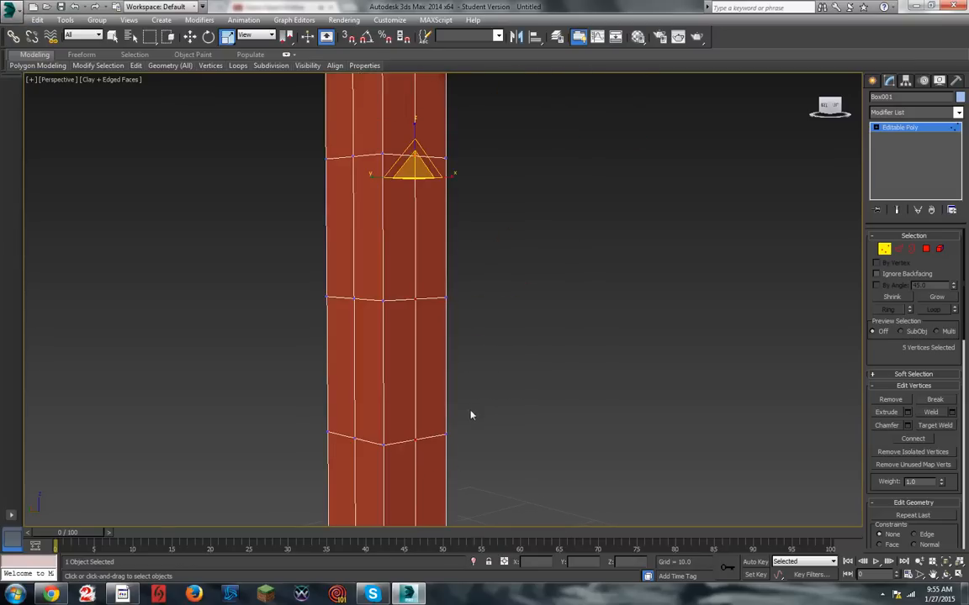
pyautogui.scroll(-2, 471, 429)
pyautogui.keyDown('ctrl'); pyautogui.click(452, 381); pyautogui.keyUp('ctrl')
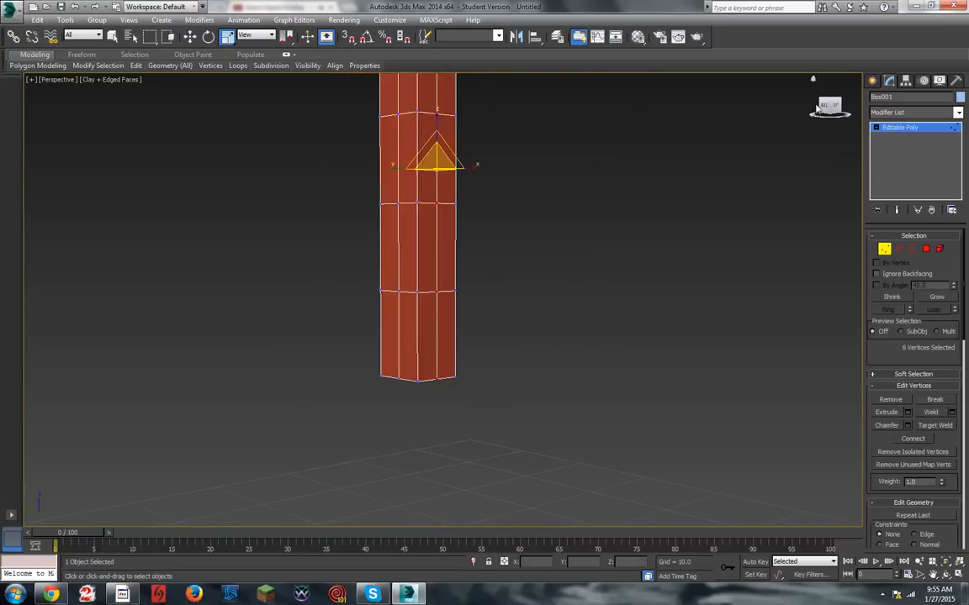
# Step: Try to ridge the handle side by moving the six center-line vertices outward to about X -1.557, with the view squared to the back
pyautogui.keyDown('alt'); pyautogui.moveTo(740, 96); pyautogui.dragTo(647, 279, button='middle'); pyautogui.keyUp('alt')
pyautogui.scroll(-3, 664, 269)
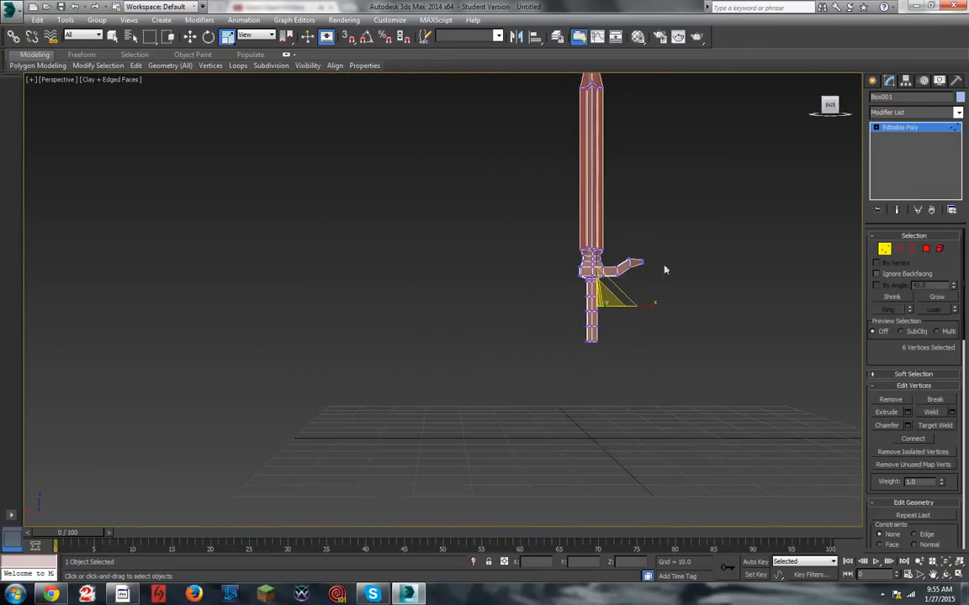
pyautogui.scroll(4, 664, 269)
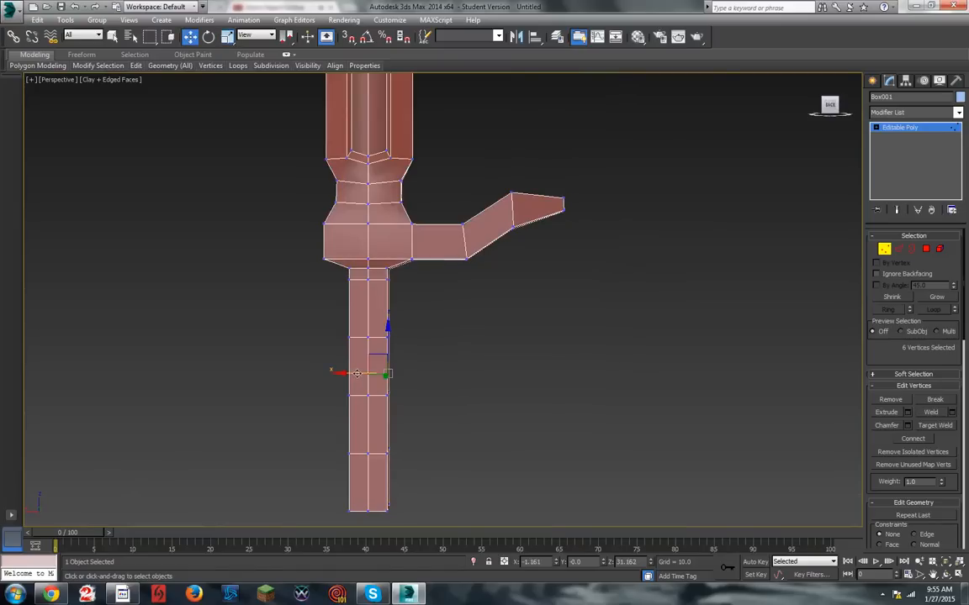
pyautogui.moveTo(357, 372); pyautogui.dragTo(368, 372)
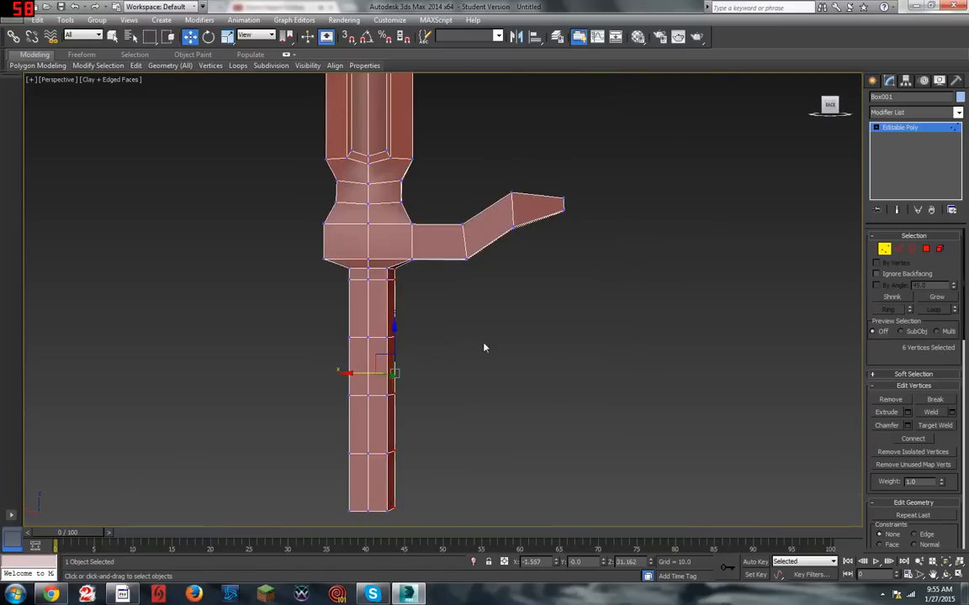
pyautogui.click(484, 345)
pyautogui.scroll(-5, 478, 354)
pyautogui.scroll(7, 428, 287)
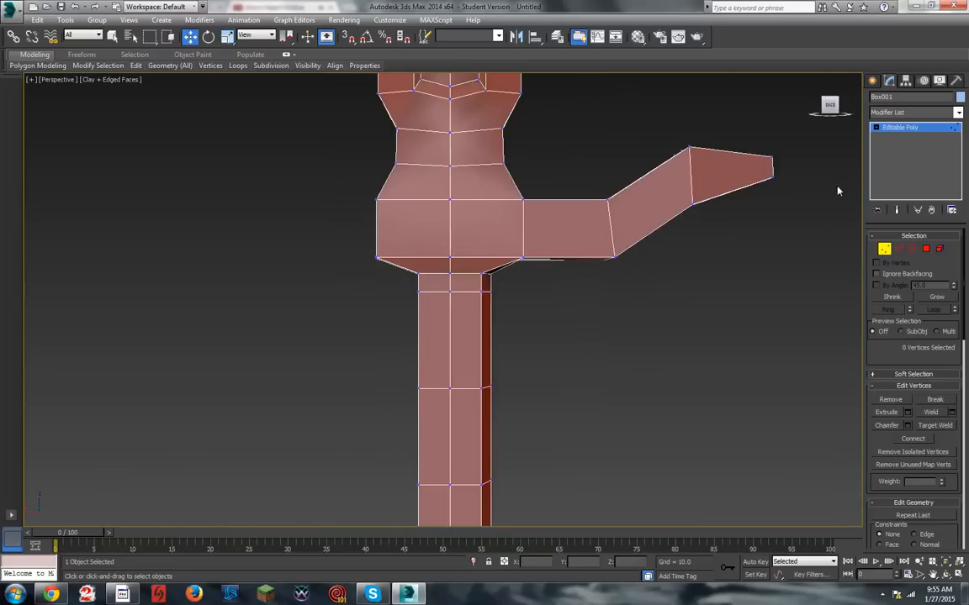
# Step: Undo the outward vertex move and remove the topmost vertex at the base junction from the selection
pyautogui.hotkey('ctrl', 'z')
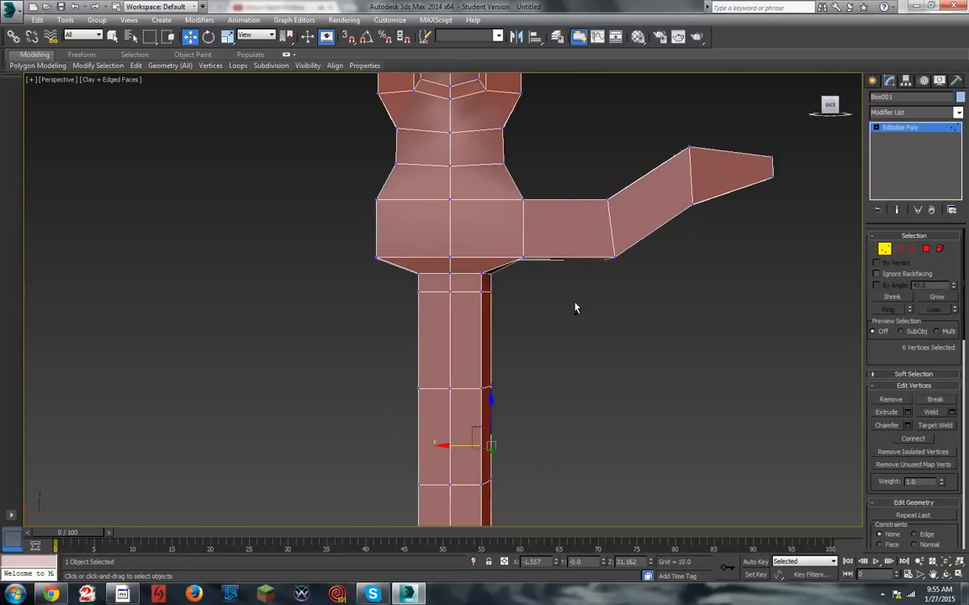
pyautogui.hotkey('ctrl', 'z')
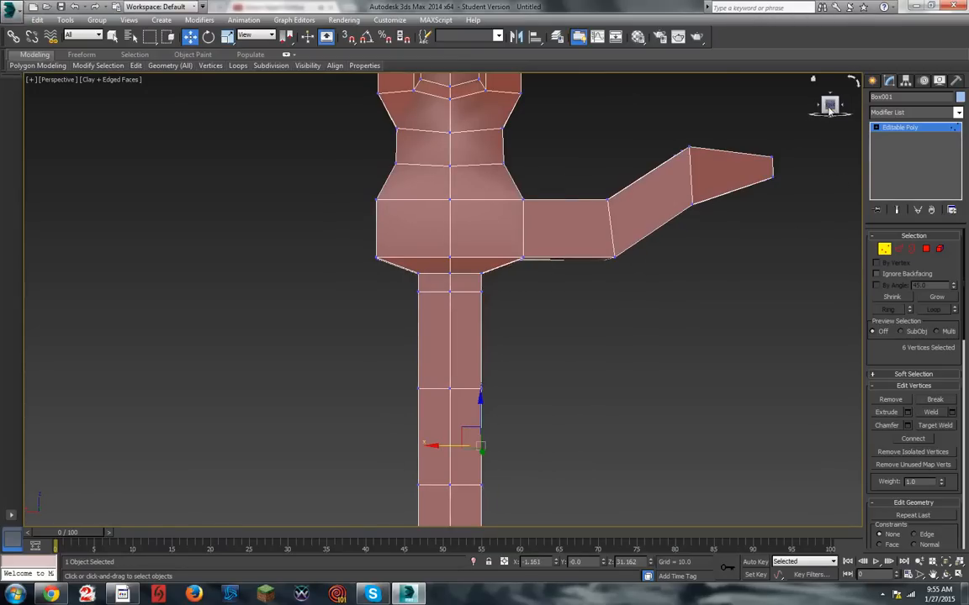
pyautogui.keyDown('alt'); pyautogui.moveTo(706, 189); pyautogui.dragTo(423, 349, button='middle'); pyautogui.keyUp('alt')
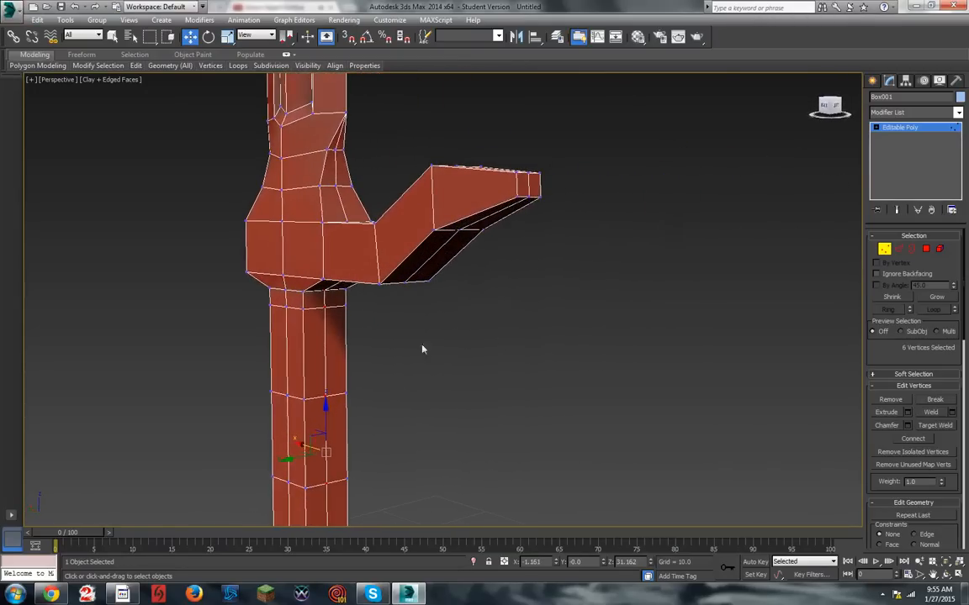
pyautogui.keyDown('alt'); pyautogui.click(326, 290); pyautogui.keyUp('alt')
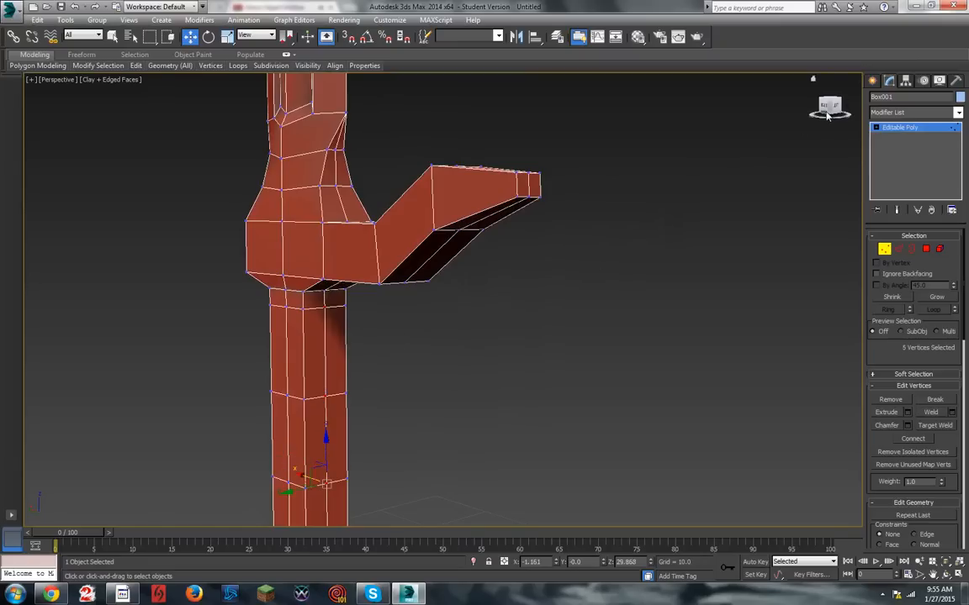
# Step: Try moving the five remaining center-line vertices outward by about 0.413 along X, and clear the selection
pyautogui.click(829, 105)
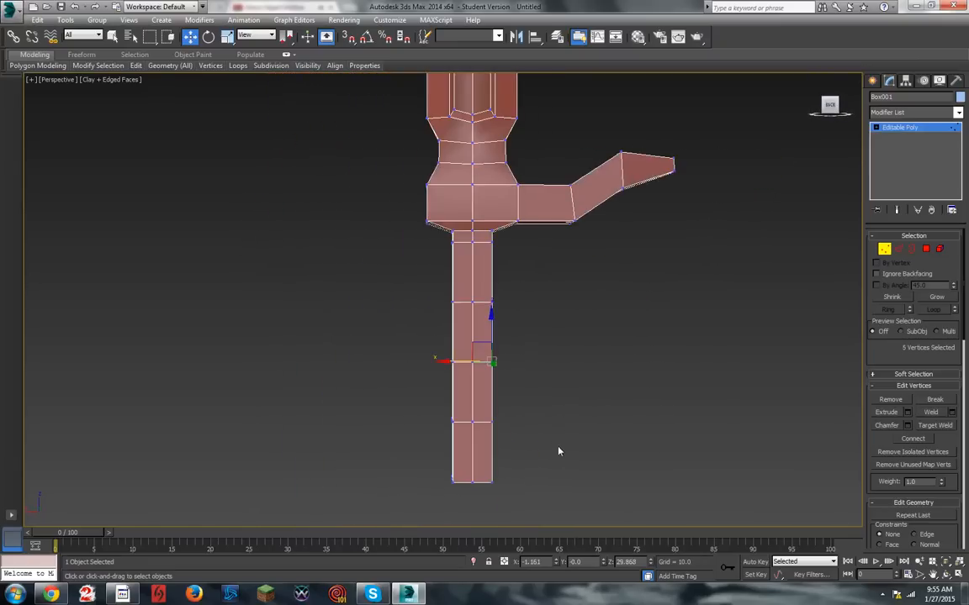
pyautogui.moveTo(451, 361); pyautogui.dragTo(454, 360)
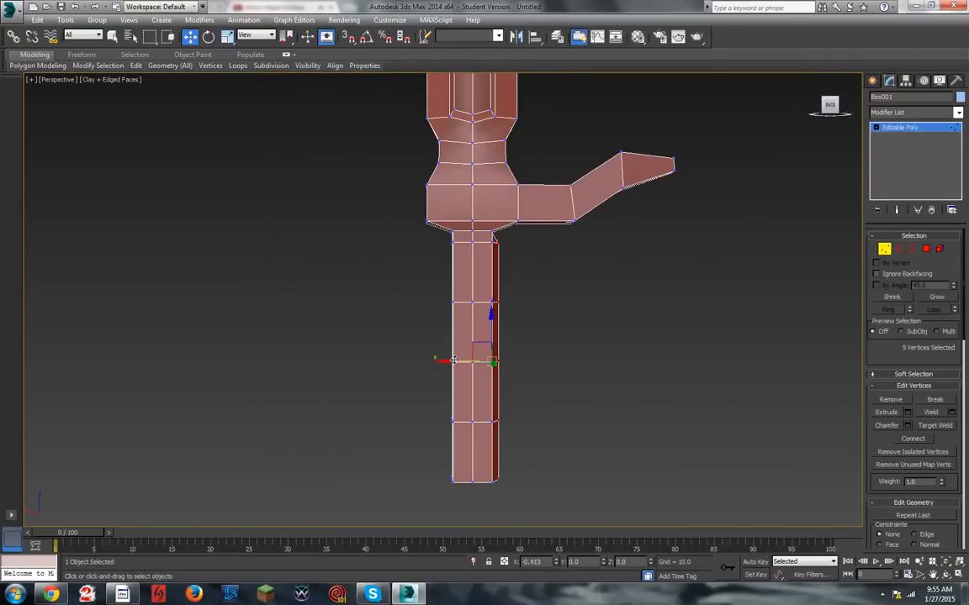
pyautogui.moveTo(834, 107); pyautogui.dragTo(809, 110)
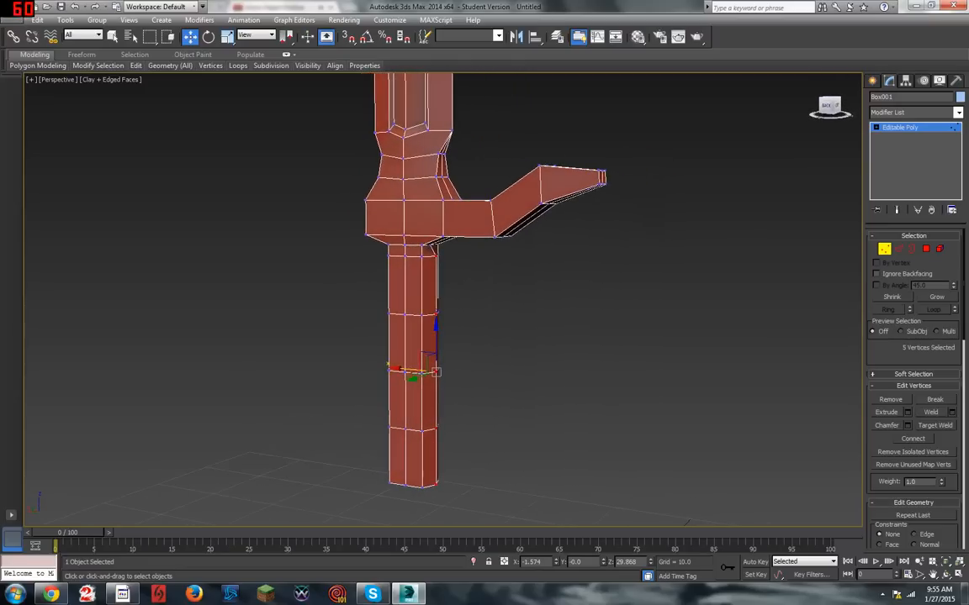
pyautogui.click(643, 329)
pyautogui.scroll(4, 417, 318)
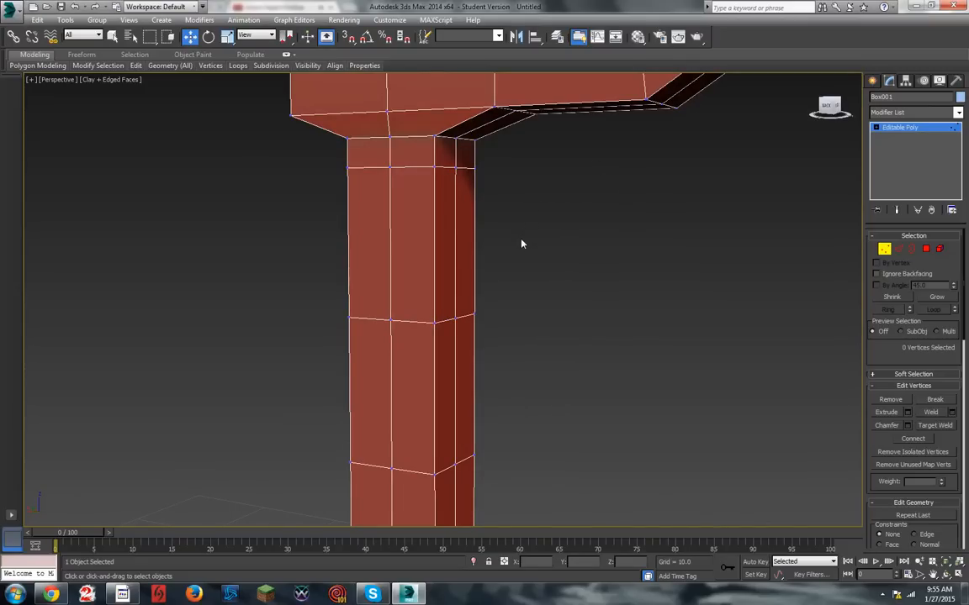
# Step: Select the first edge loop around the handle below the collar and move it up along Z to just beneath the collar edge
pyautogui.scroll(-5, 546, 269)
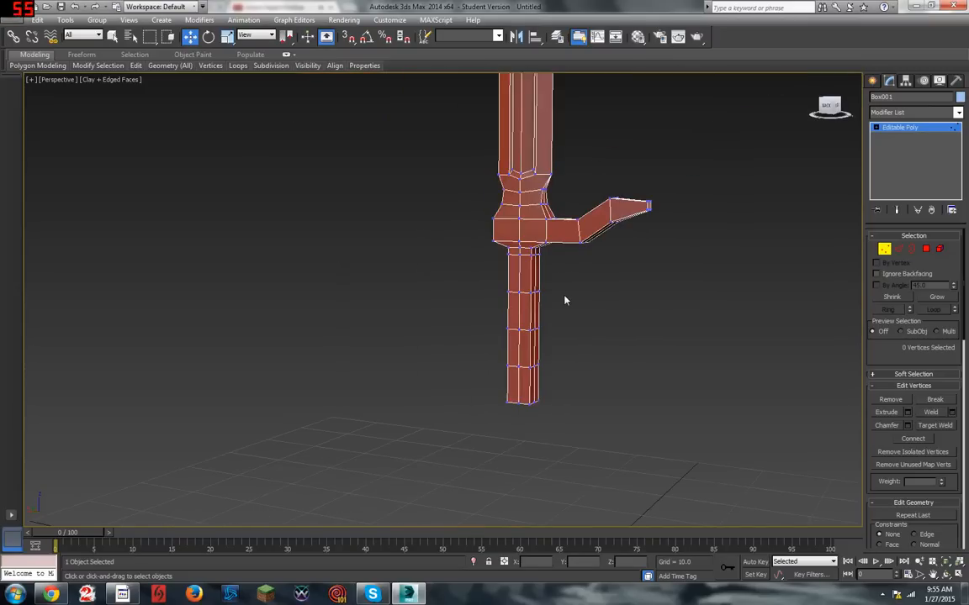
pyautogui.scroll(5, 546, 311)
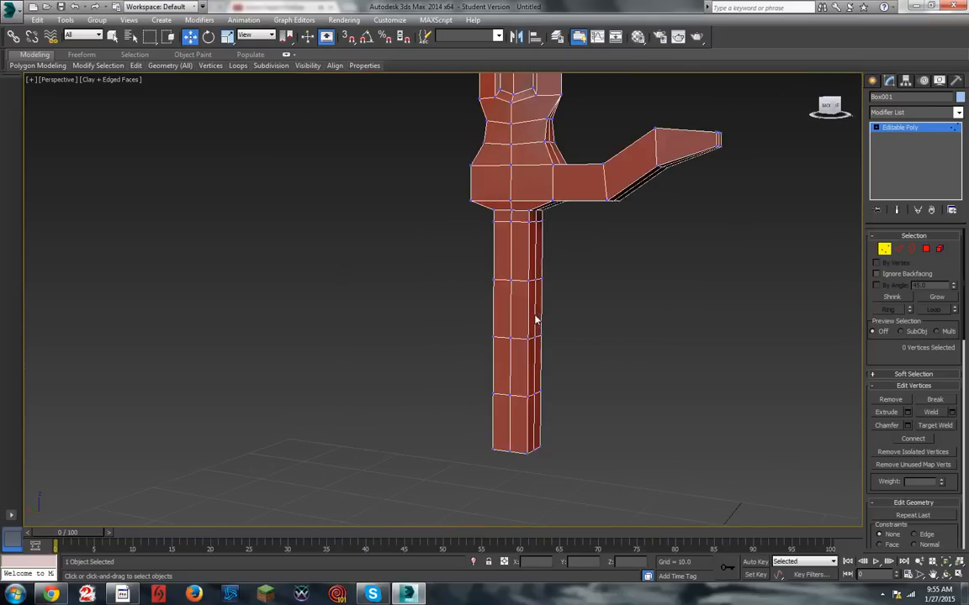
pyautogui.click(898, 249)
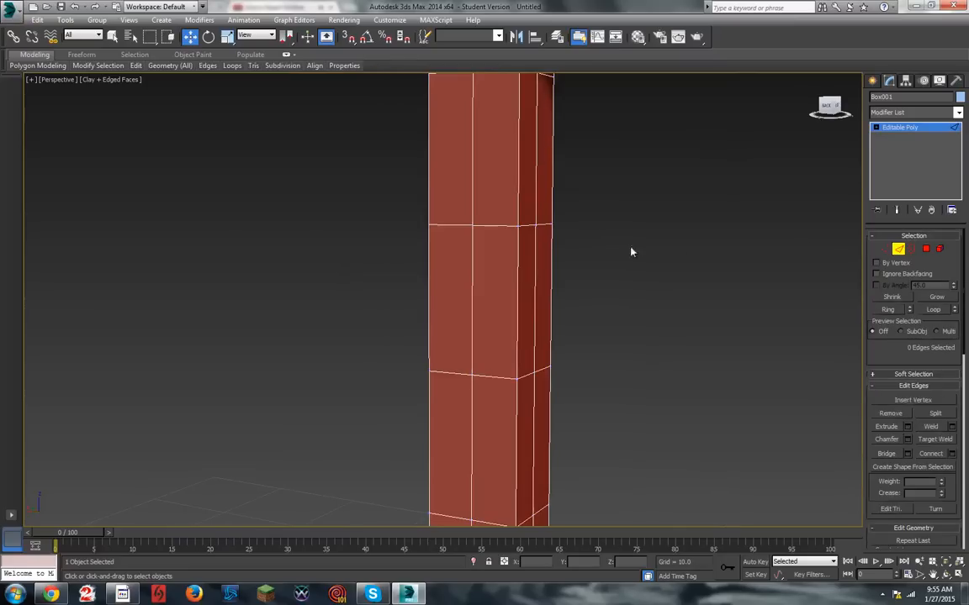
pyautogui.click(498, 226)
pyautogui.click(933, 310)
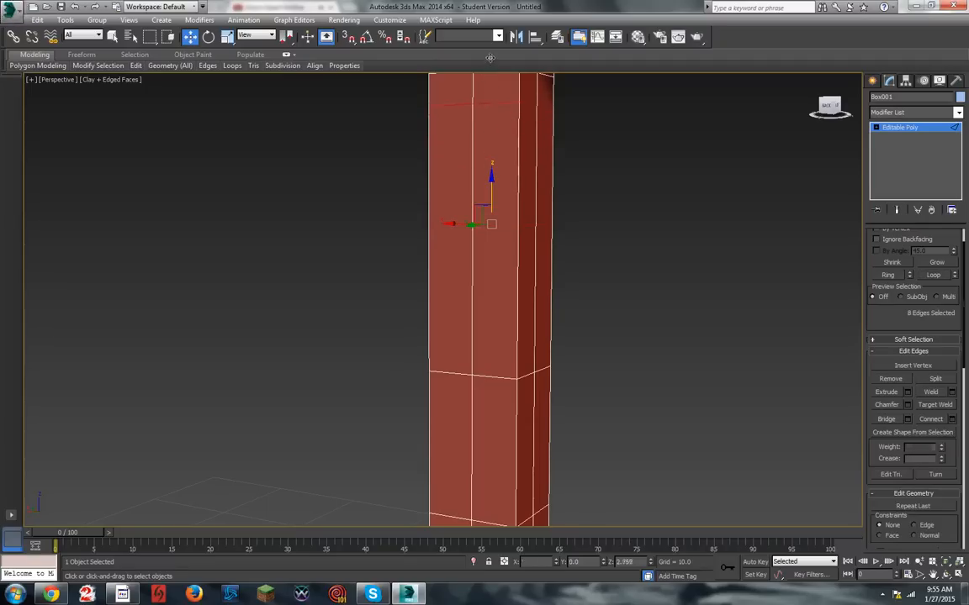
pyautogui.click(603, 257)
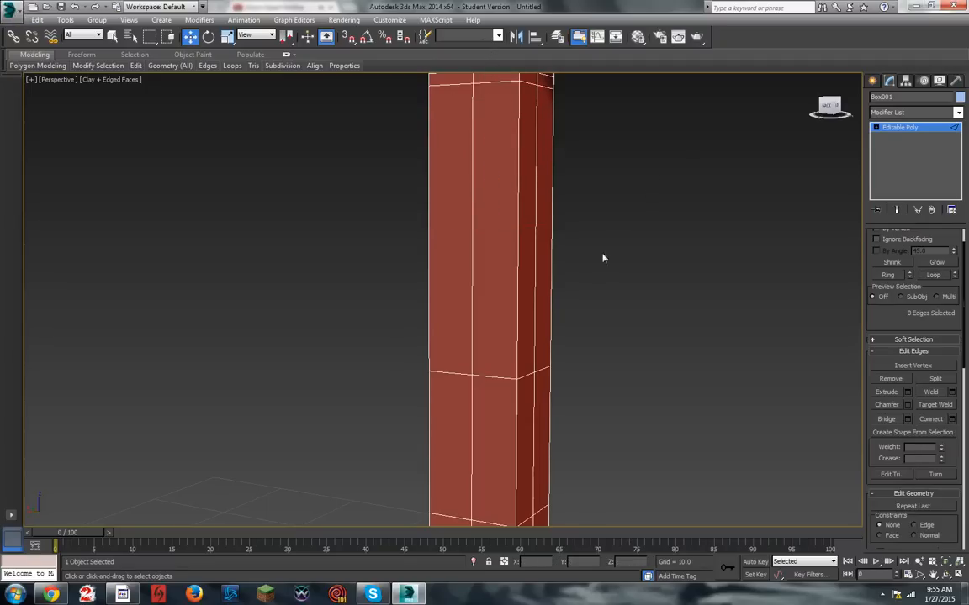
# Step: Select the four center-line vertices on the handle's side below the collar and move them outward along X to about -1.492
pyautogui.scroll(-2, 602, 255)
pyautogui.moveTo(598, 199); pyautogui.dragTo(595, 242, button='middle')
pyautogui.scroll(2, 599, 233)
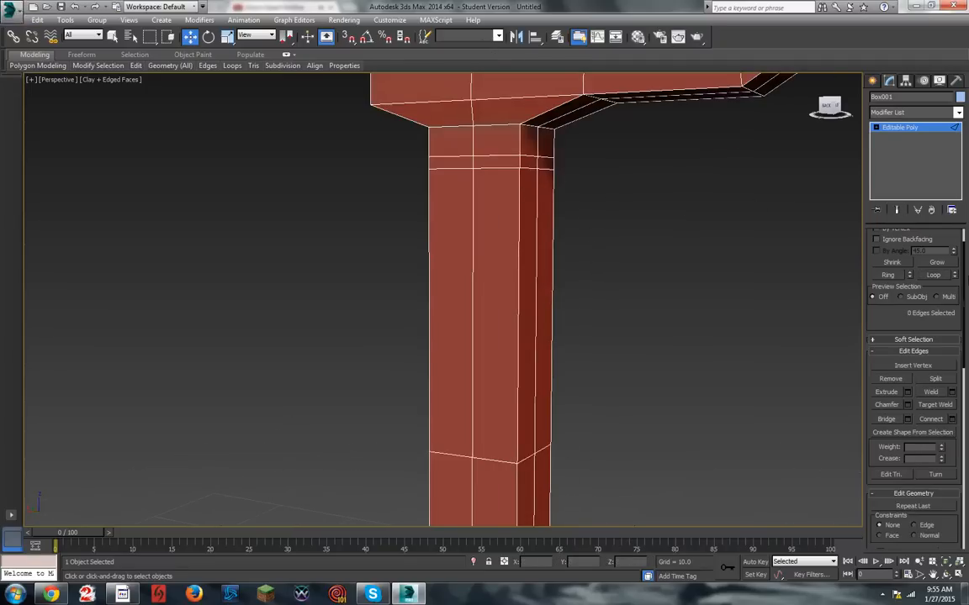
pyautogui.scroll(2, 868, 251)
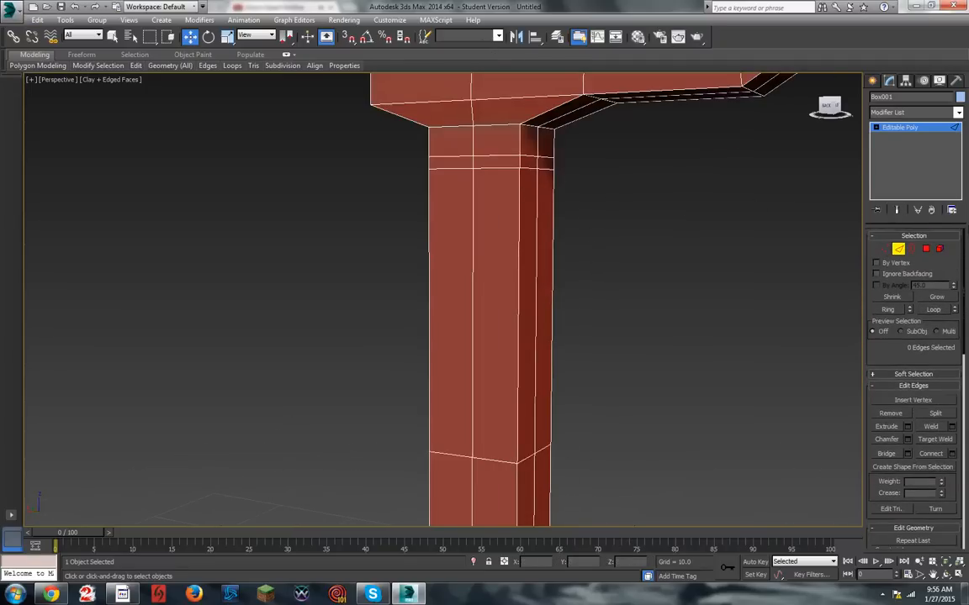
pyautogui.click(898, 251)
pyautogui.click(885, 251)
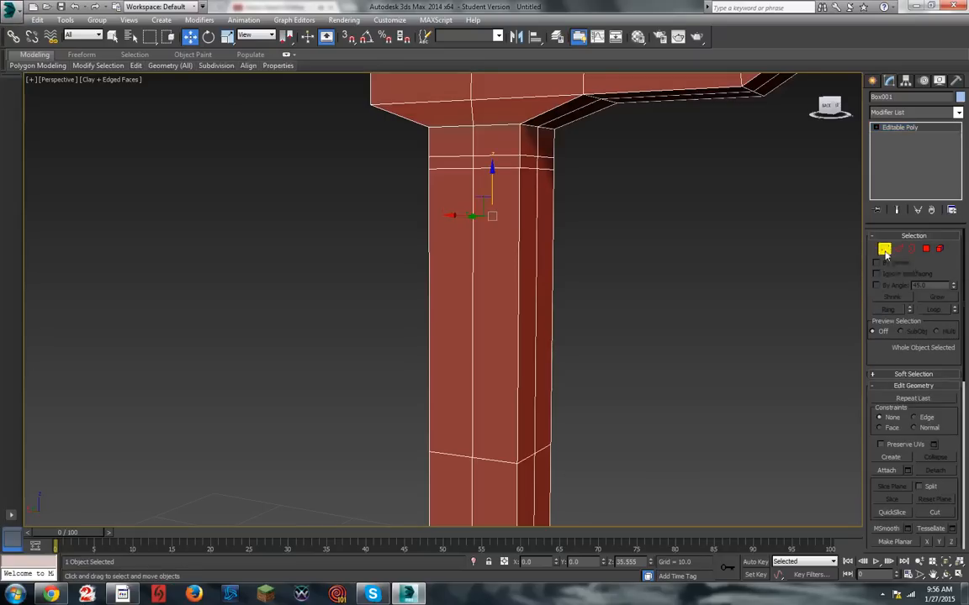
pyautogui.click(519, 166)
pyautogui.keyDown('ctrl'); pyautogui.click(528, 458); pyautogui.keyUp('ctrl')
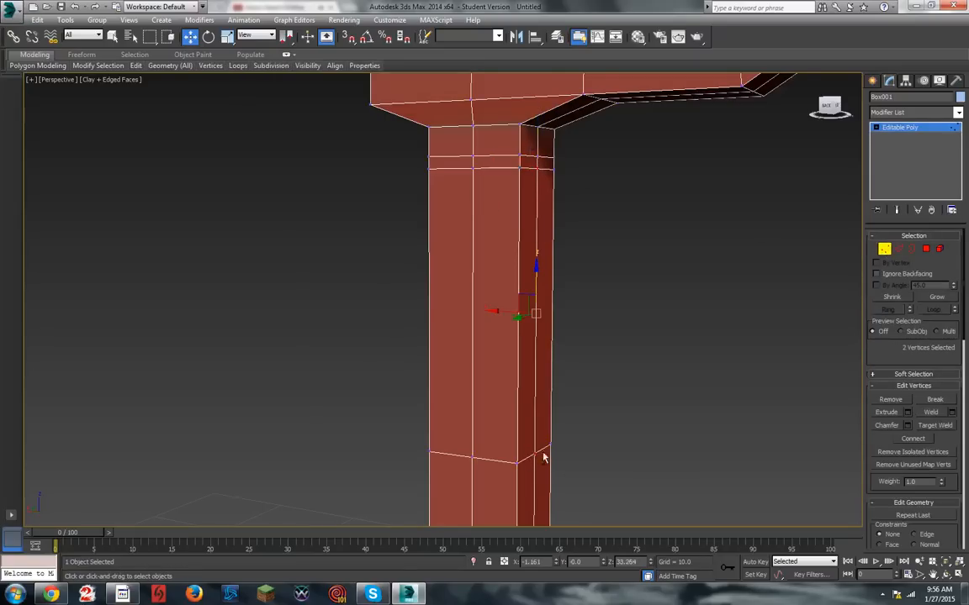
pyautogui.scroll(-5, 682, 427)
pyautogui.scroll(5, 562, 350)
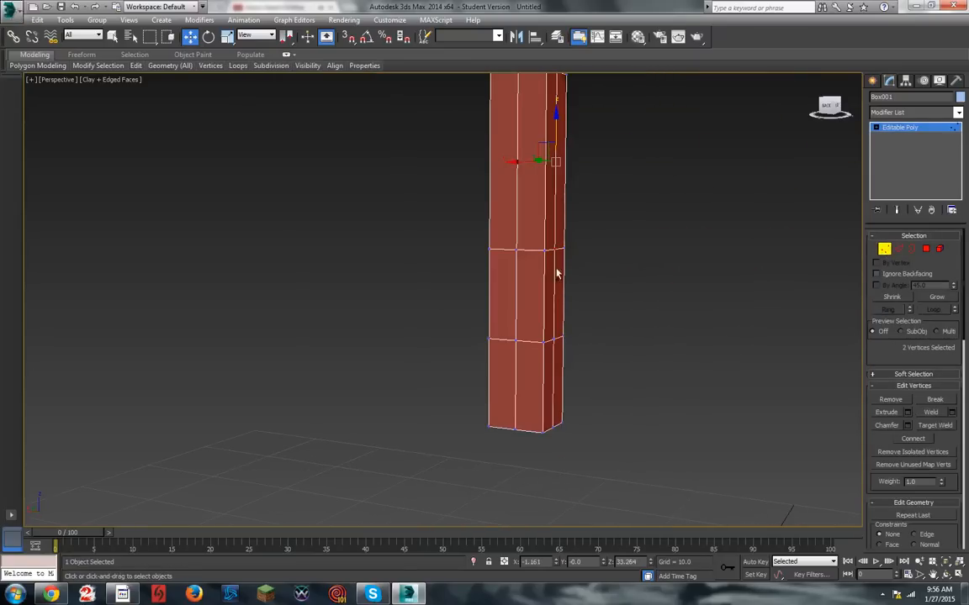
pyautogui.keyDown('ctrl'); pyautogui.click(559, 341); pyautogui.keyUp('ctrl')
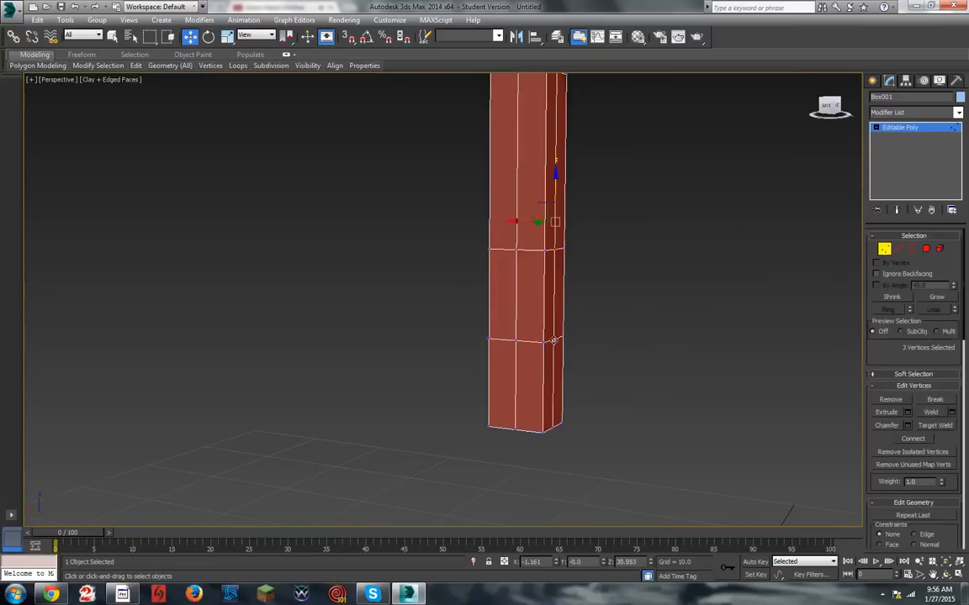
pyautogui.keyDown('ctrl'); pyautogui.click(551, 426); pyautogui.keyUp('ctrl')
pyautogui.moveTo(812, 79)
pyautogui.keyDown('alt'); pyautogui.mouseDown(button='middle')
pyautogui.moveTo(749, 136)
pyautogui.moveTo(812, 78)
pyautogui.mouseUp(button='middle'); pyautogui.keyUp('alt')
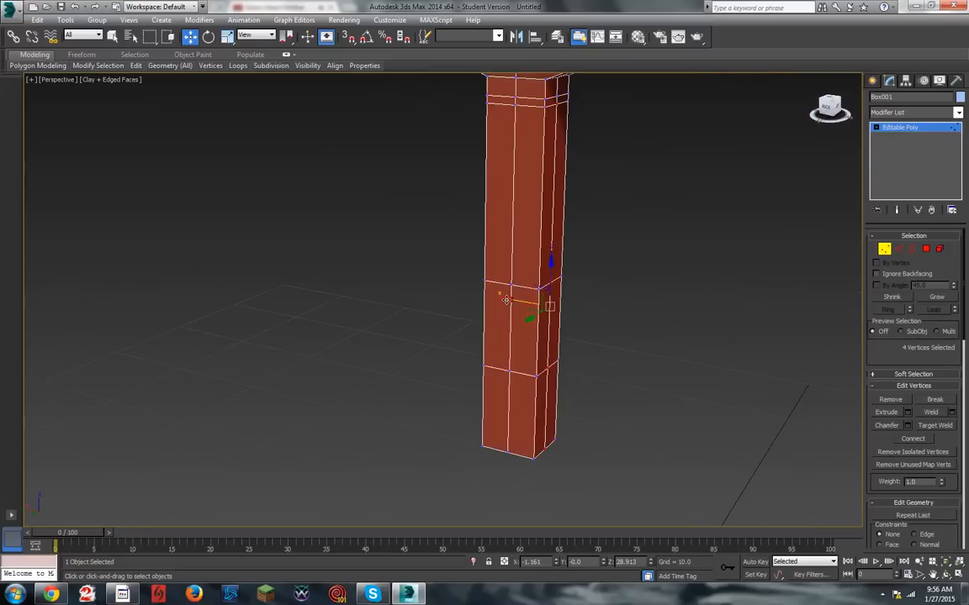
pyautogui.moveTo(507, 301); pyautogui.dragTo(516, 303)
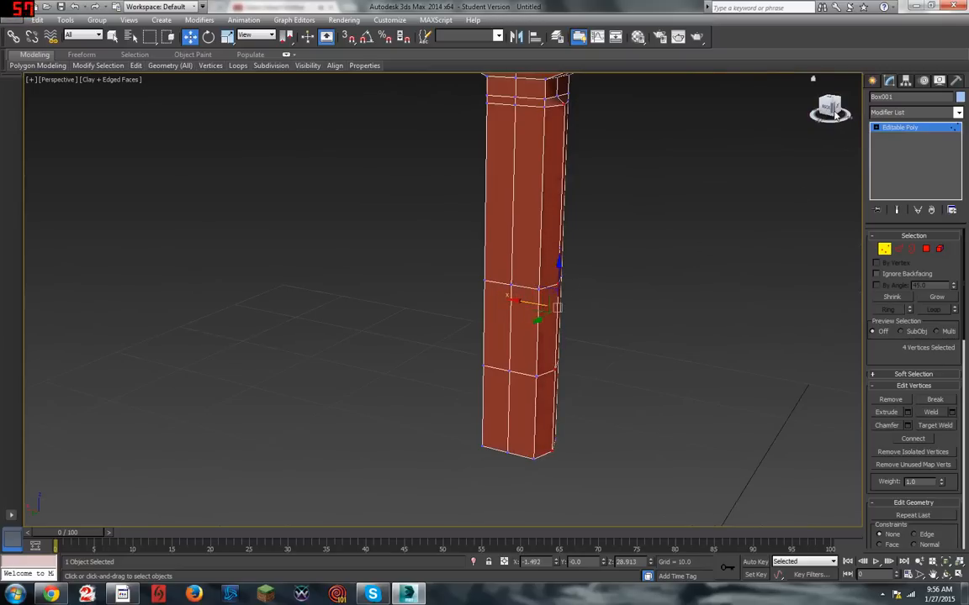
# Step: Examine the ridged handle side and its junction beneath the collar from several angles, and clear the vertex selection
pyautogui.moveTo(749, 100)
pyautogui.keyDown('alt'); pyautogui.mouseDown(button='middle')
pyautogui.moveTo(725, 140)
pyautogui.moveTo(750, 96)
pyautogui.moveTo(764, 92)
pyautogui.moveTo(689, 91)
pyautogui.moveTo(728, 126)
pyautogui.moveTo(749, 97)
pyautogui.mouseUp(button='middle'); pyautogui.keyUp('alt')
pyautogui.scroll(-5, 697, 380)
pyautogui.scroll(3, 752, 359)
pyautogui.scroll(3, 698, 346)
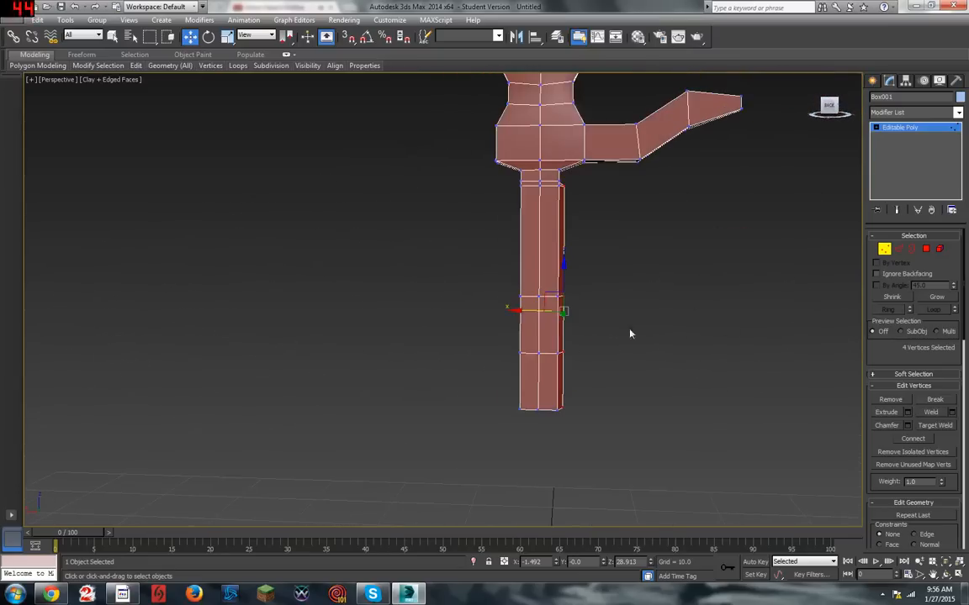
pyautogui.scroll(2, 568, 367)
pyautogui.scroll(-5, 573, 352)
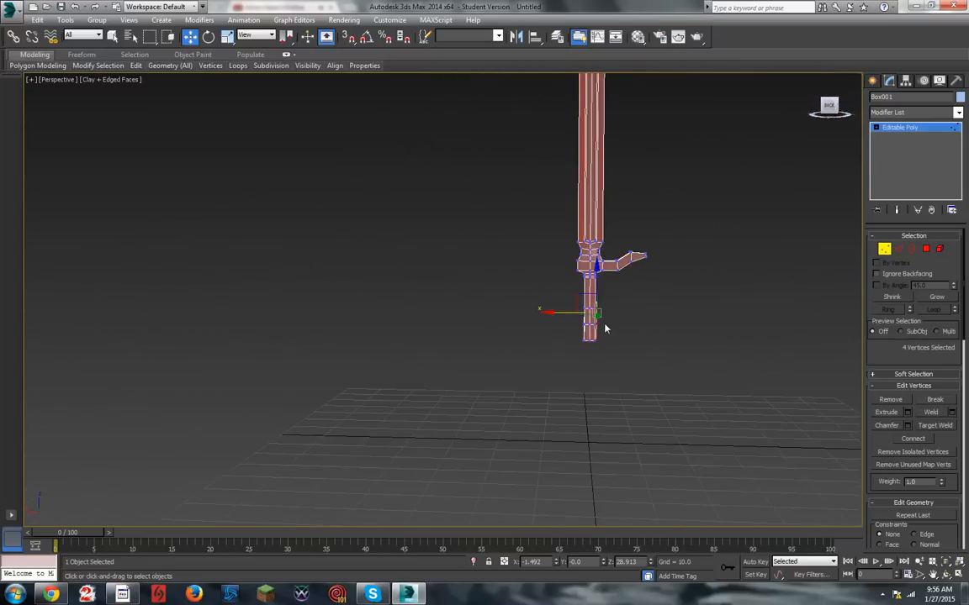
pyautogui.scroll(4, 606, 329)
pyautogui.moveTo(747, 99)
pyautogui.keyDown('alt'); pyautogui.mouseDown(button='middle')
pyautogui.moveTo(744, 113)
pyautogui.moveTo(751, 95)
pyautogui.moveTo(745, 101)
pyautogui.mouseUp(button='middle'); pyautogui.keyUp('alt')
pyautogui.scroll(4, 513, 175)
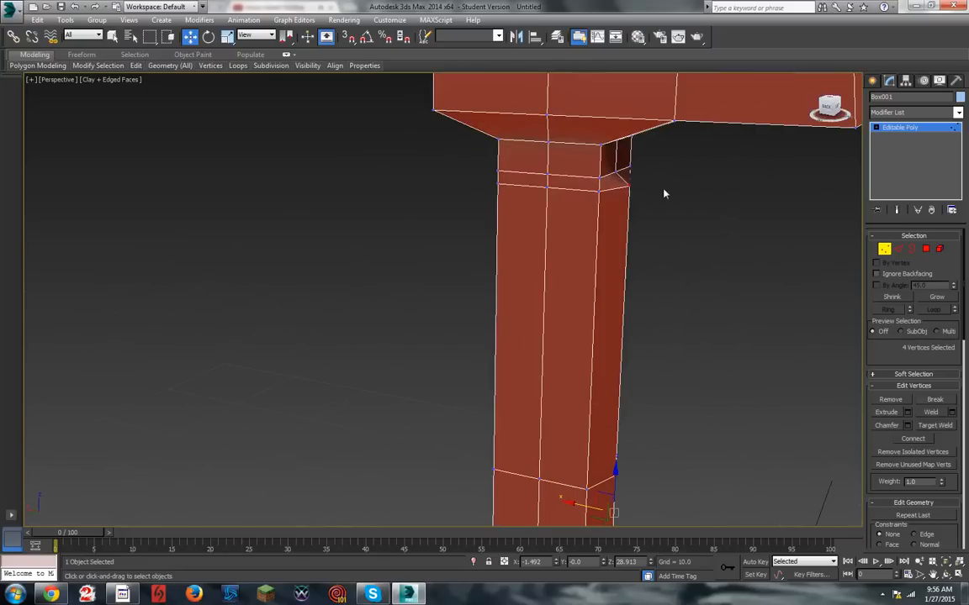
pyautogui.scroll(-4, 773, 176)
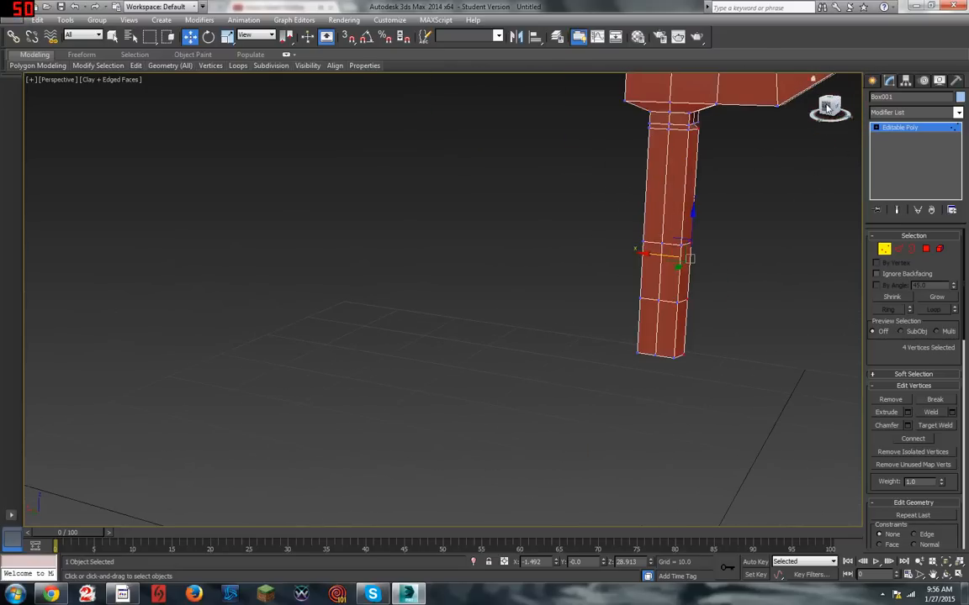
pyautogui.moveTo(833, 107); pyautogui.dragTo(839, 104)
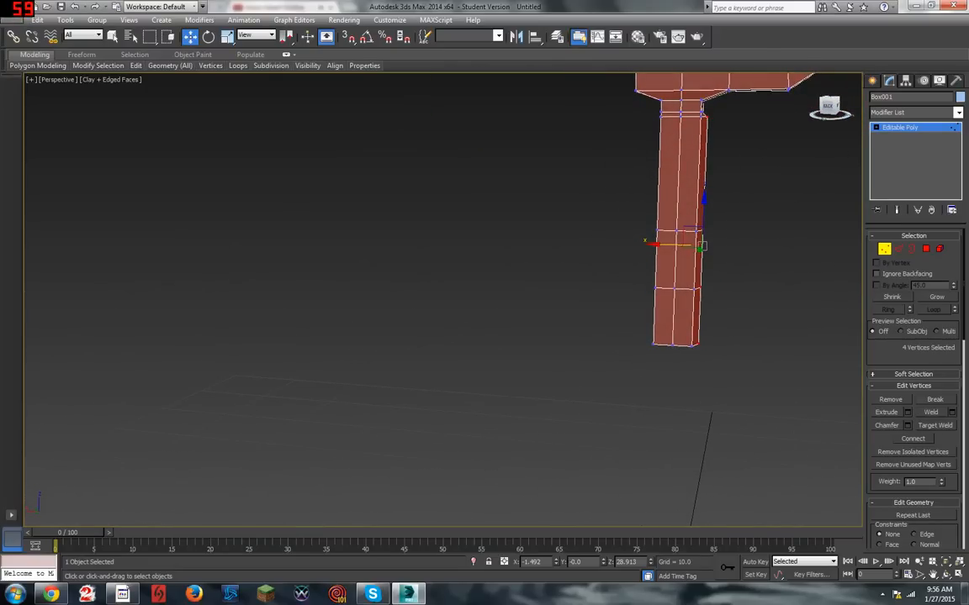
pyautogui.click(788, 194)
# Step: Select the four center-line vertices on the handle's back face, move them outward to form a ridge, and clear the selection
pyautogui.scroll(3, 778, 172)
pyautogui.moveTo(778, 172); pyautogui.dragTo(610, 171, button='middle')
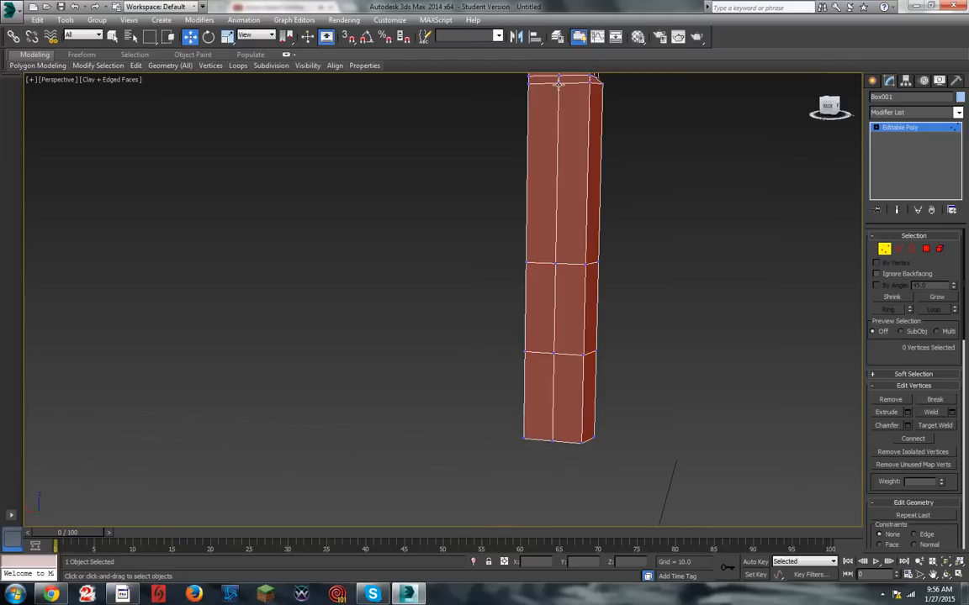
pyautogui.moveTo(606, 109); pyautogui.dragTo(619, 154, button='middle')
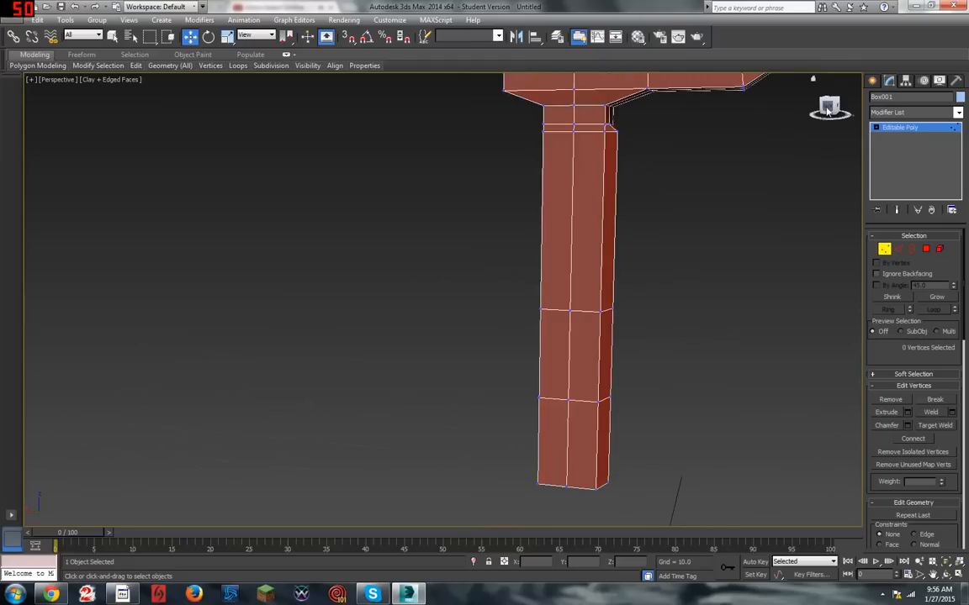
pyautogui.moveTo(829, 107); pyautogui.dragTo(874, 95)
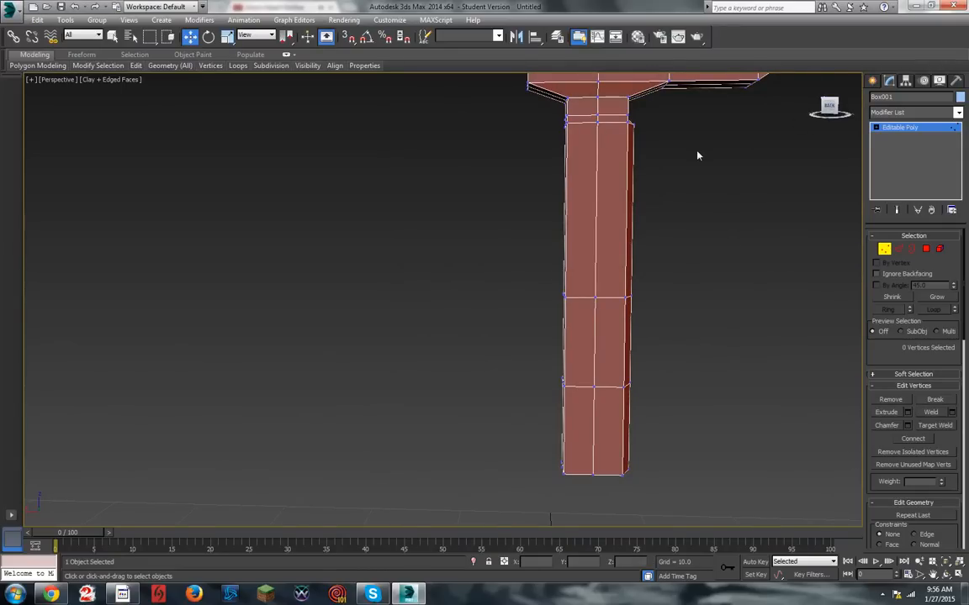
pyautogui.click(597, 118)
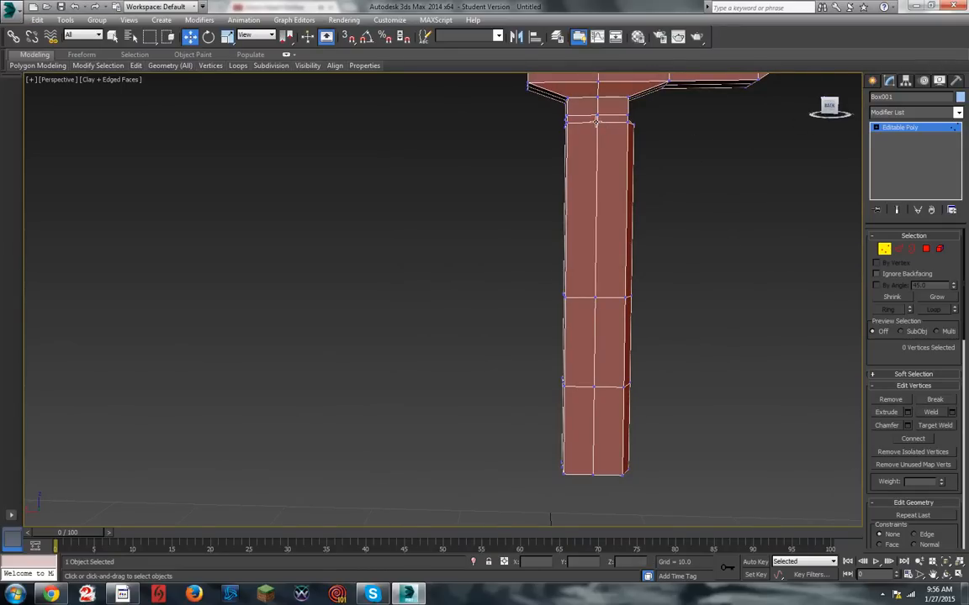
pyautogui.keyDown('ctrl'); pyautogui.click(595, 297); pyautogui.keyUp('ctrl')
pyautogui.keyDown('ctrl'); pyautogui.click(594, 387); pyautogui.keyUp('ctrl')
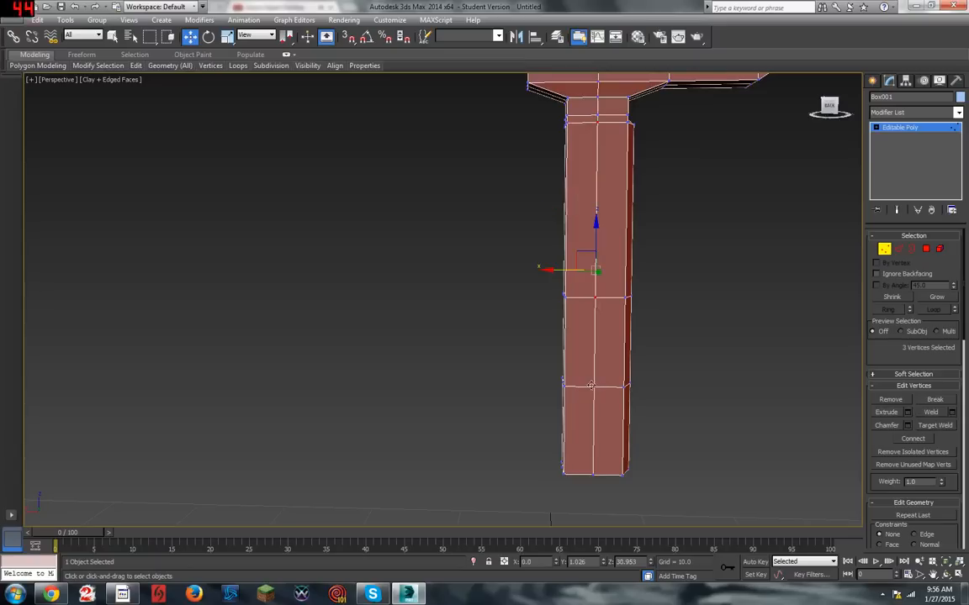
pyautogui.keyDown('ctrl'); pyautogui.click(595, 474); pyautogui.keyUp('ctrl')
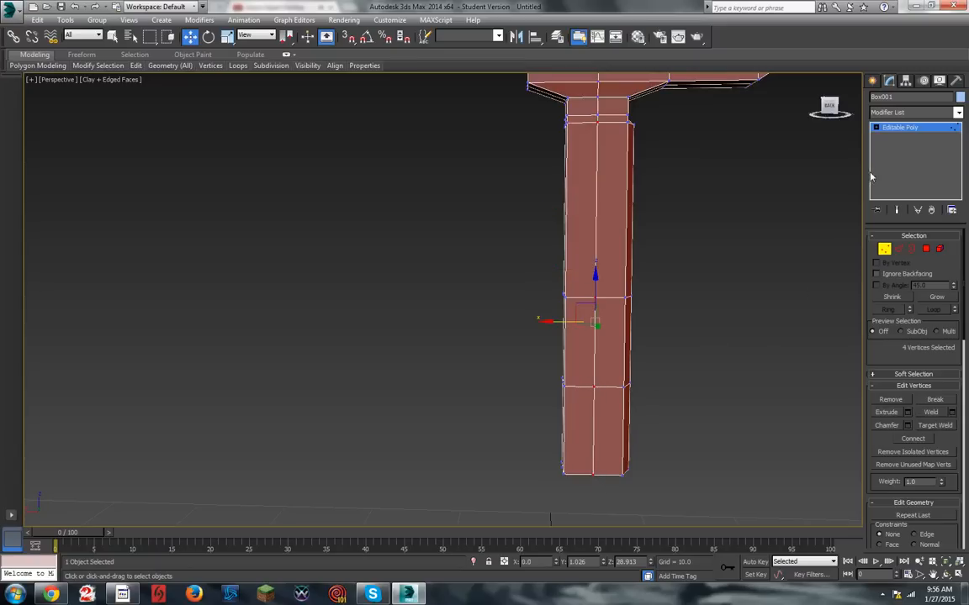
pyautogui.moveTo(822, 110); pyautogui.dragTo(438, 406)
pyautogui.click(787, 264)
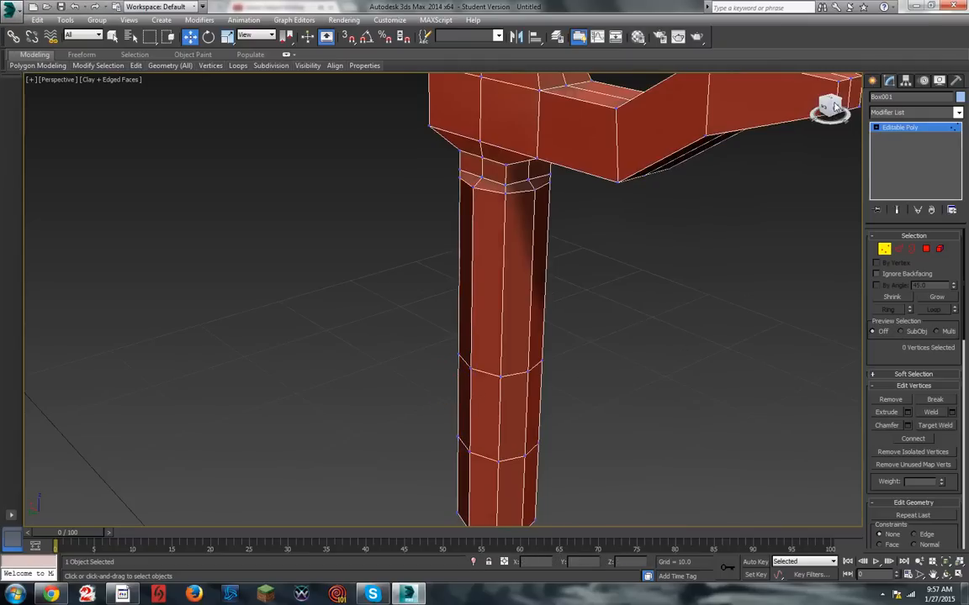
# Step: Leave vertex editing and deselect the sword, with the whole model framed from the back
pyautogui.moveTo(835, 107); pyautogui.dragTo(754, 215)
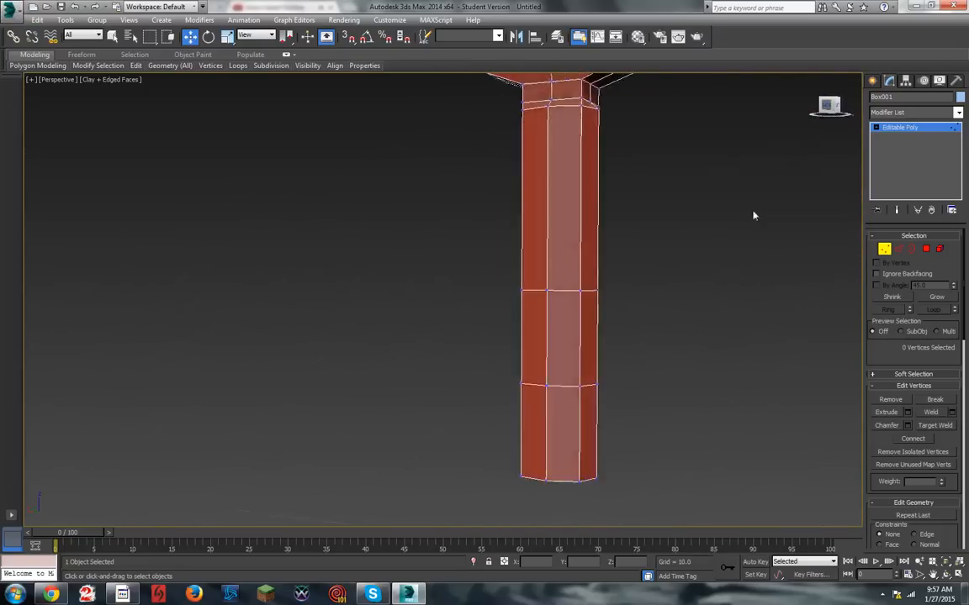
pyautogui.scroll(-8, 754, 215)
pyautogui.press('z')
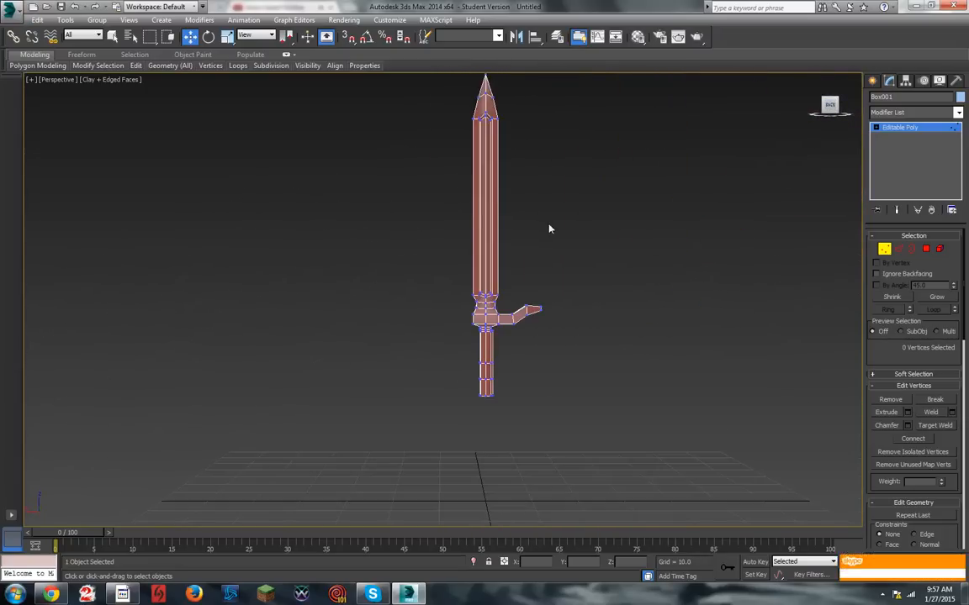
pyautogui.click(882, 248)
pyautogui.click(557, 321)
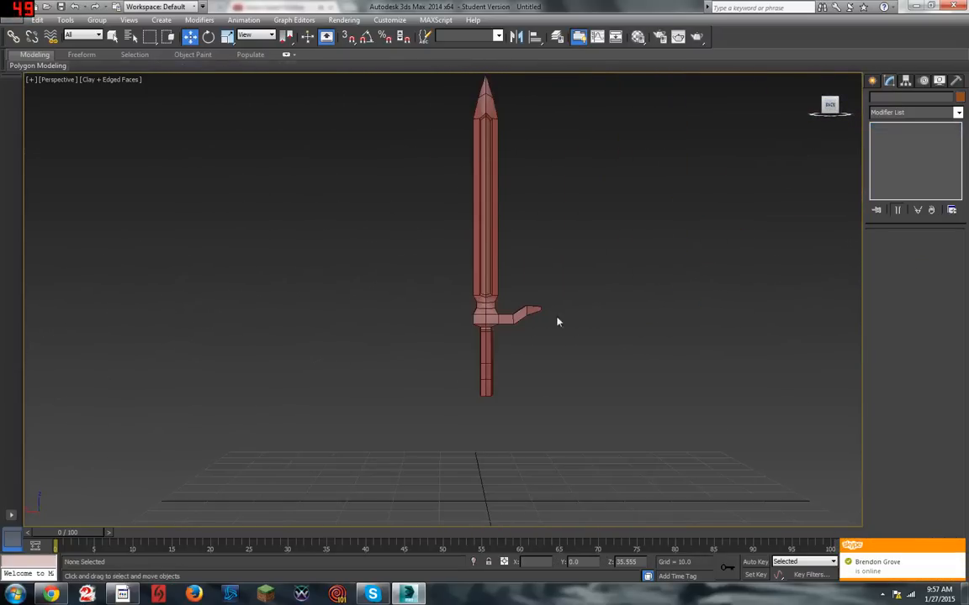
pyautogui.scroll(-3, 555, 324)
pyautogui.scroll(3, 568, 280)
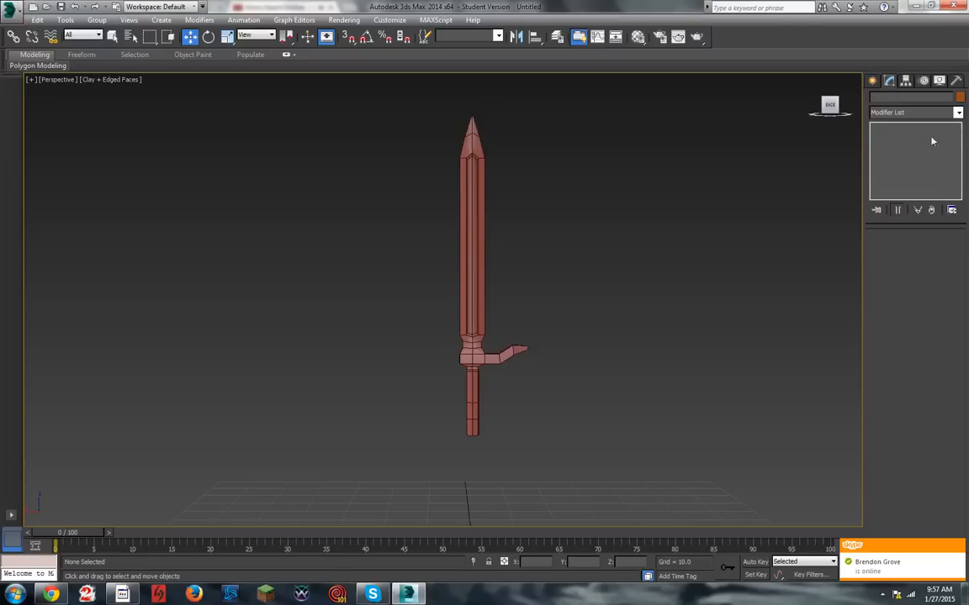
# Step: Apply a Symmetry modifier to the sword, mirrored on the X axis with Flip enabled, to duplicate the side arm
pyautogui.click(464, 242)
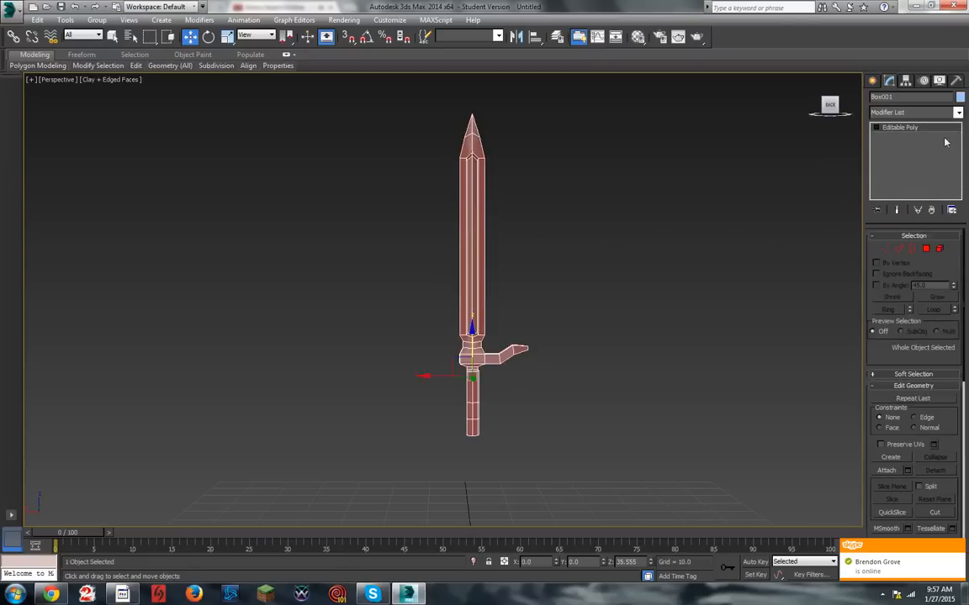
pyautogui.click(959, 113)
pyautogui.scroll(-10, 916, 378)
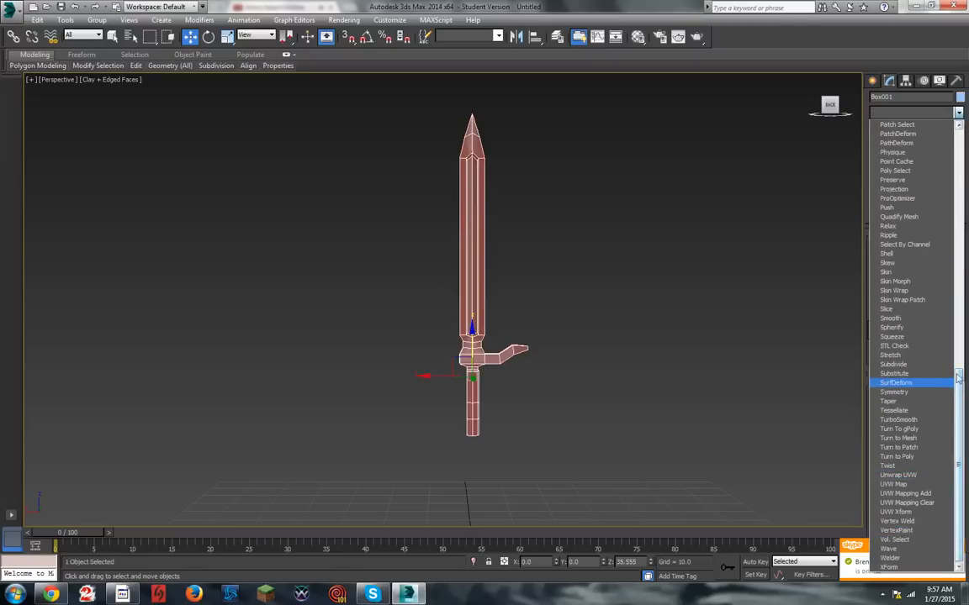
pyautogui.click(958, 111)
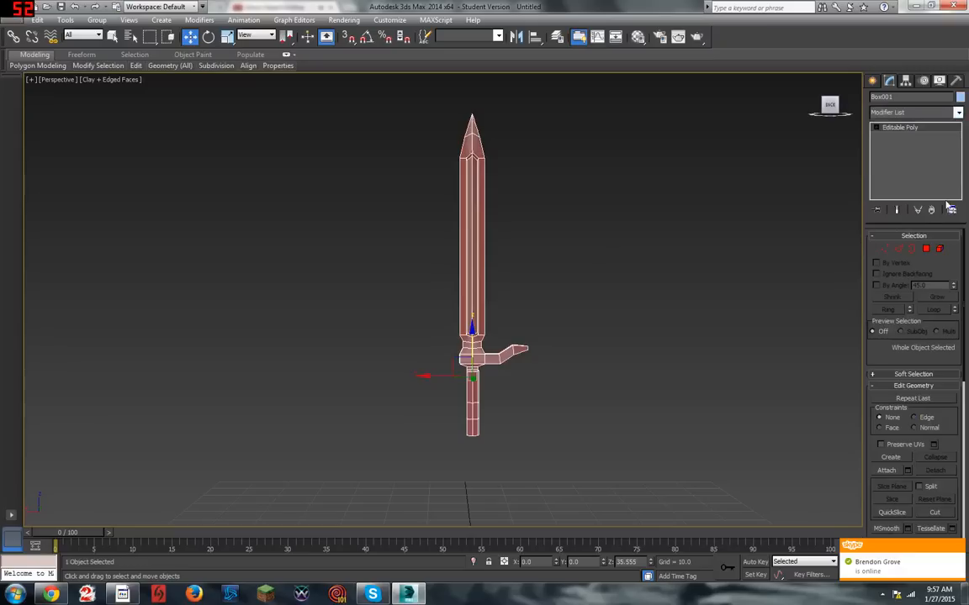
pyautogui.click(961, 115)
pyautogui.moveTo(960, 192); pyautogui.dragTo(962, 433)
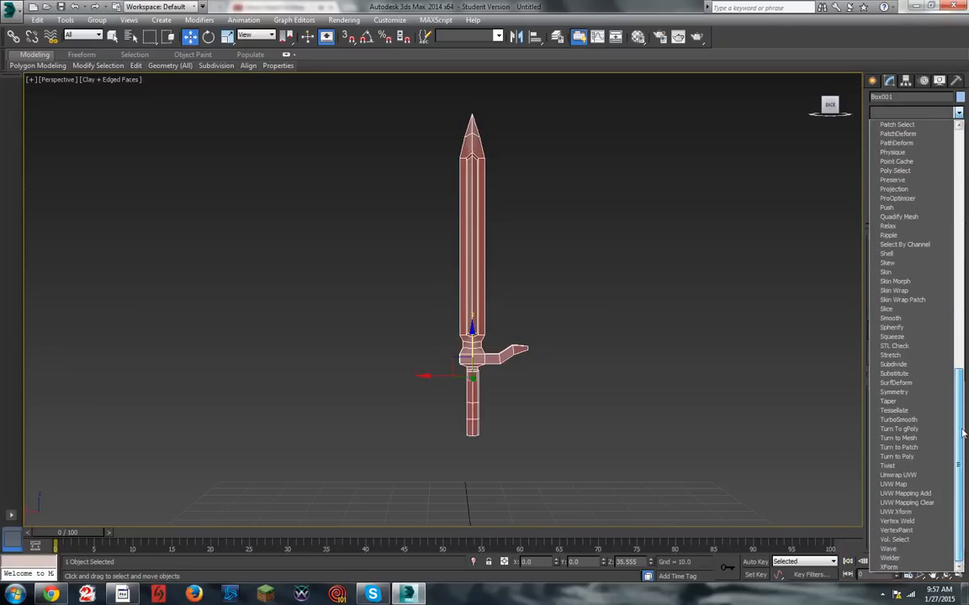
pyautogui.click(916, 393)
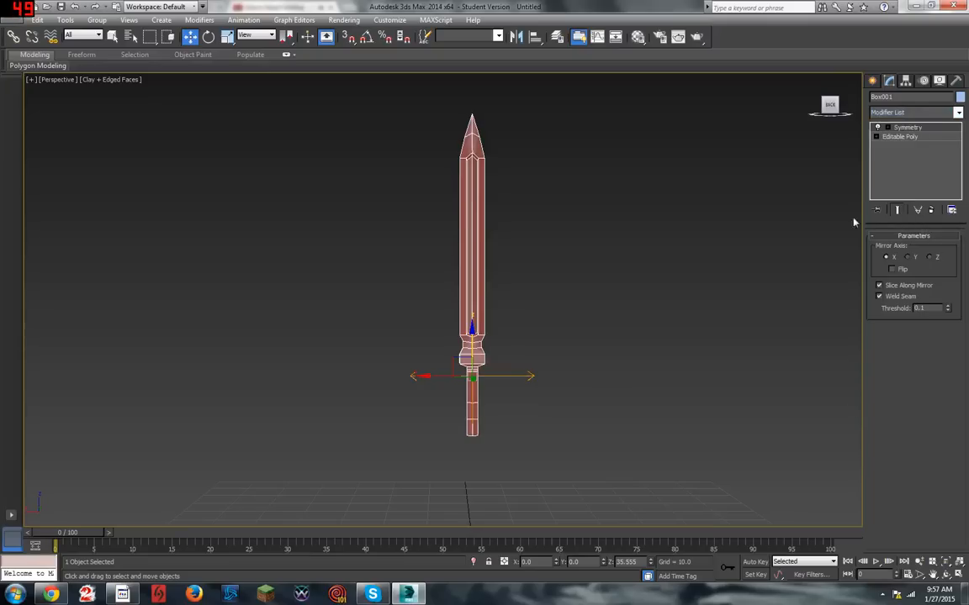
pyautogui.click(893, 269)
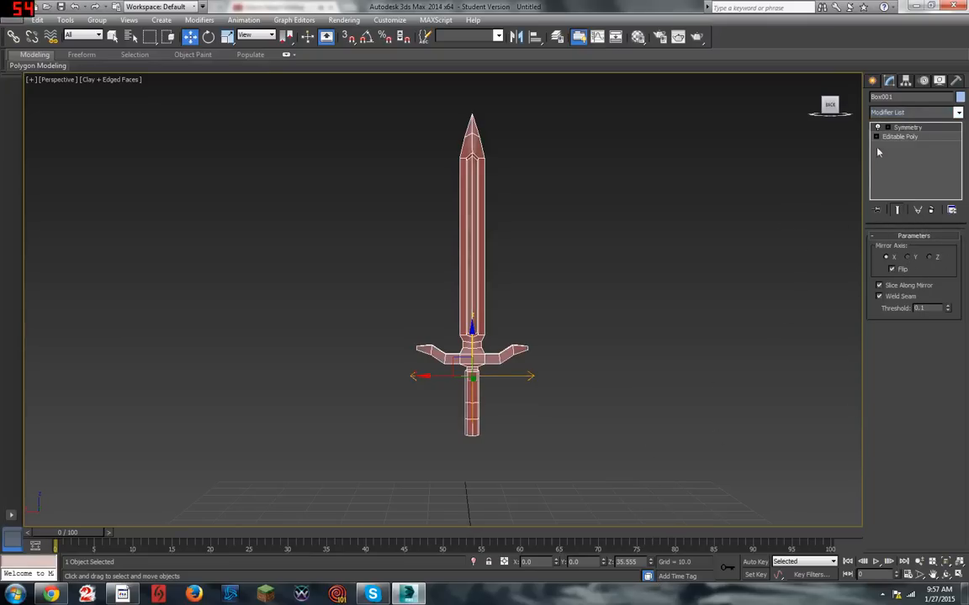
pyautogui.click(887, 127)
pyautogui.click(908, 136)
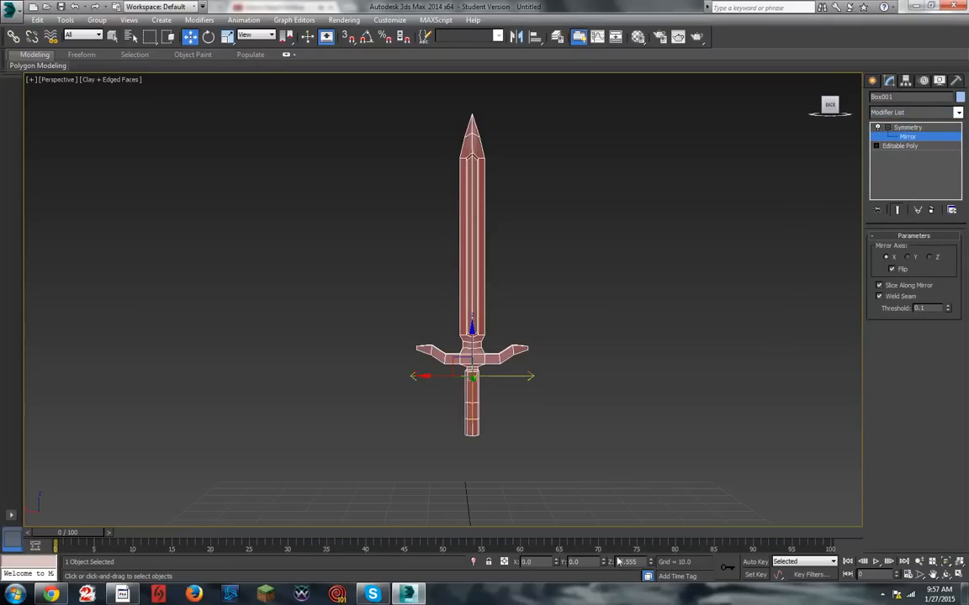
pyautogui.click(889, 127)
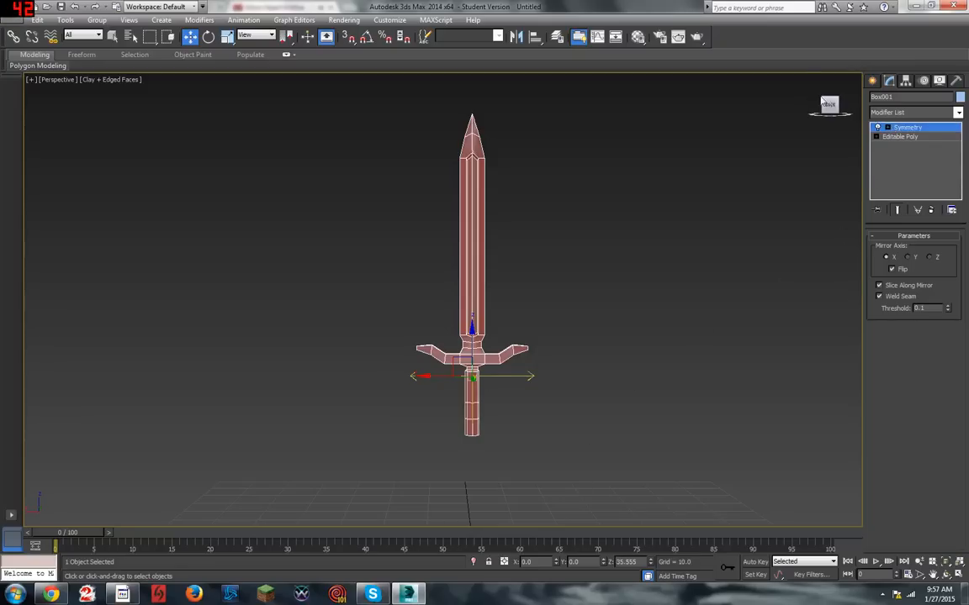
# Step: Collapse the sword's entire modifier stack to merge the Symmetry result into the Editable Poly
pyautogui.click(838, 105)
pyautogui.keyDown('alt'); pyautogui.moveTo(539, 294); pyautogui.dragTo(538, 332, button='middle'); pyautogui.keyUp('alt')
pyautogui.moveTo(830, 107); pyautogui.dragTo(851, 90)
pyautogui.rightClick(902, 130)
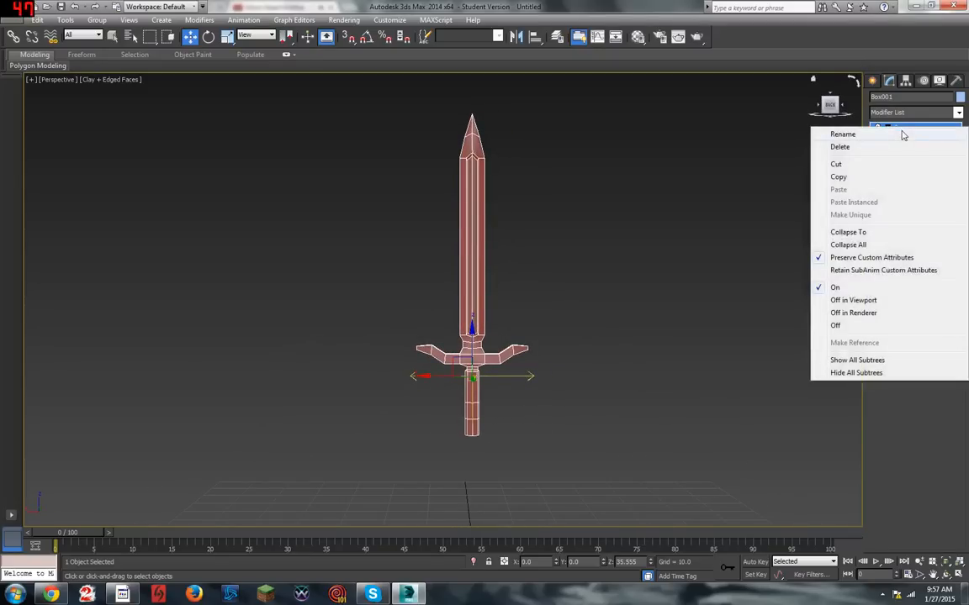
pyautogui.click(779, 227)
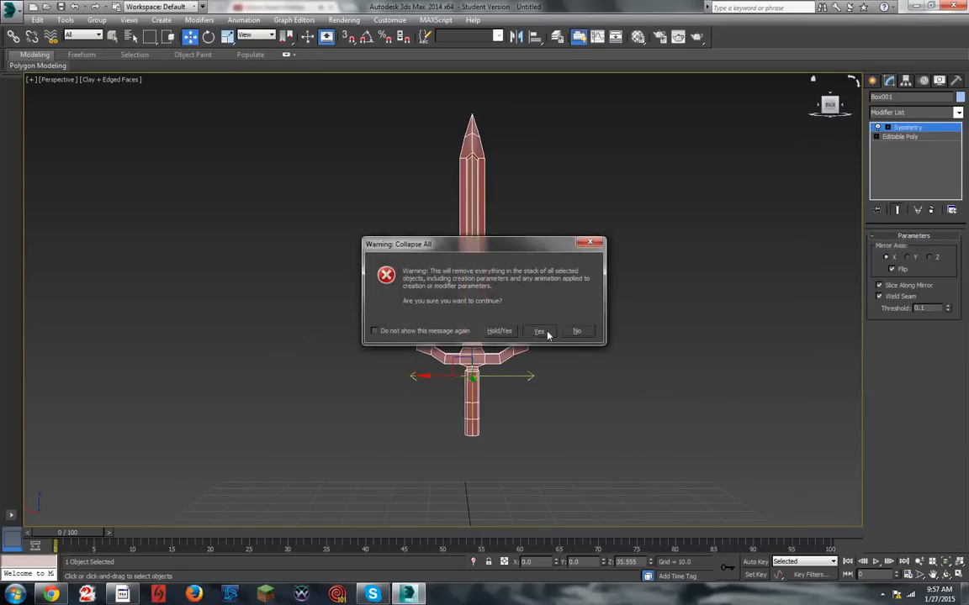
pyautogui.click(538, 330)
# Step: Apply a Symmetry modifier to the sword and set its mirror axis to Y
pyautogui.click(958, 114)
pyautogui.scroll(-10, 916, 378)
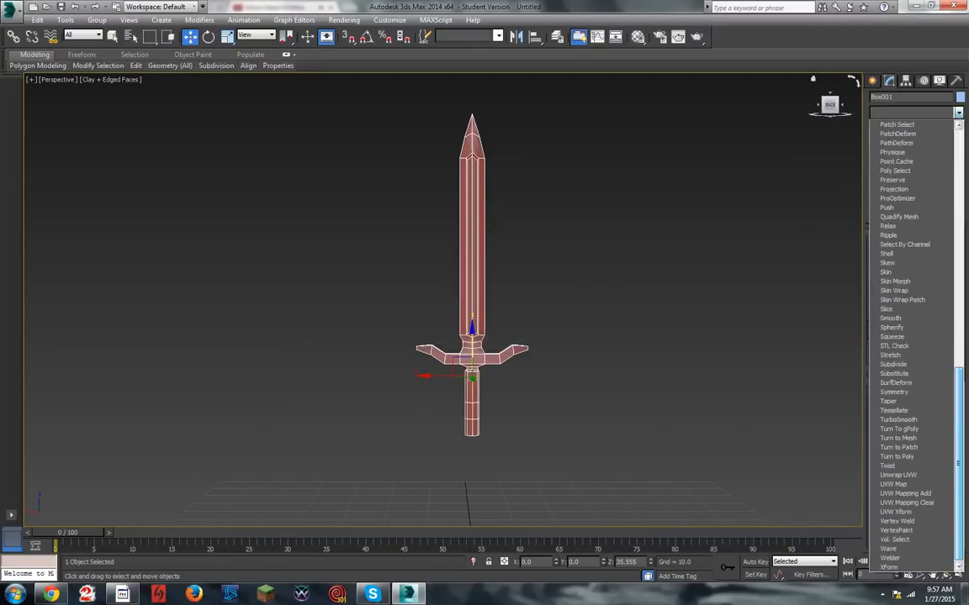
pyautogui.click(922, 392)
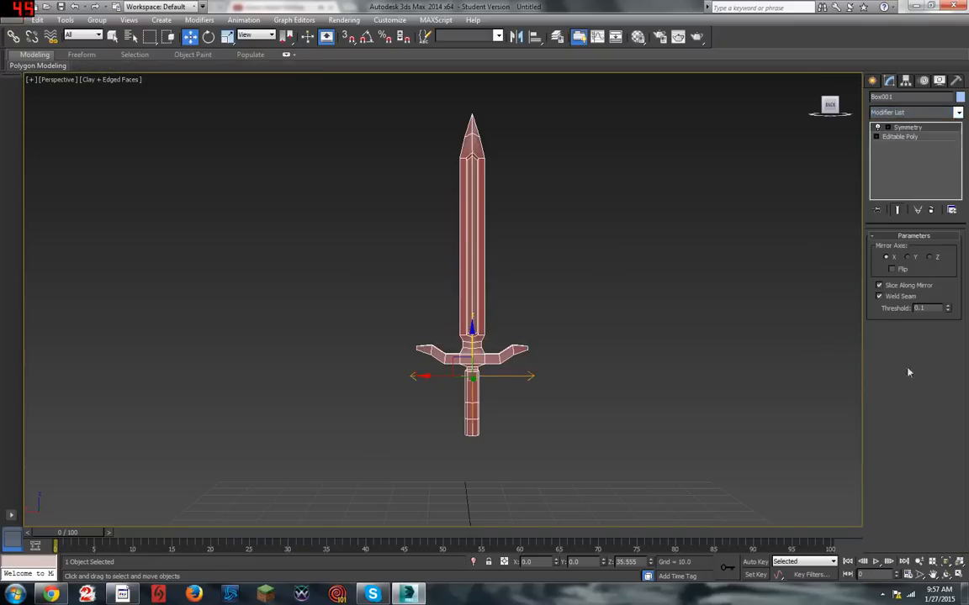
pyautogui.click(908, 258)
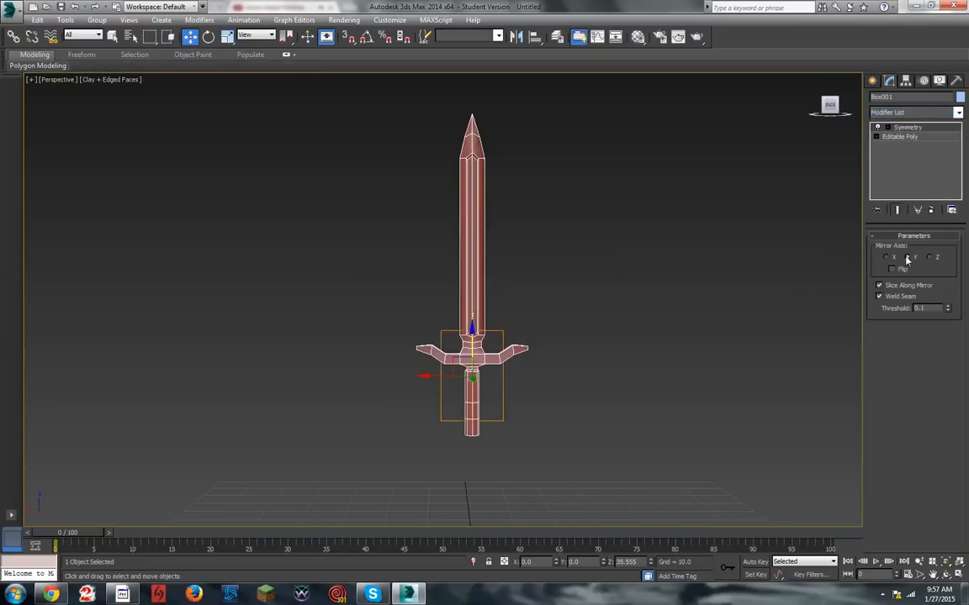
pyautogui.moveTo(835, 106)
pyautogui.mouseDown()
pyautogui.moveTo(795, 120)
pyautogui.moveTo(751, 107)
pyautogui.moveTo(815, 116)
pyautogui.moveTo(832, 106)
pyautogui.mouseUp()
# Step: Collapse the sword's whole modifier stack into the Editable Poly and deselect the sword
pyautogui.rightClick(904, 129)
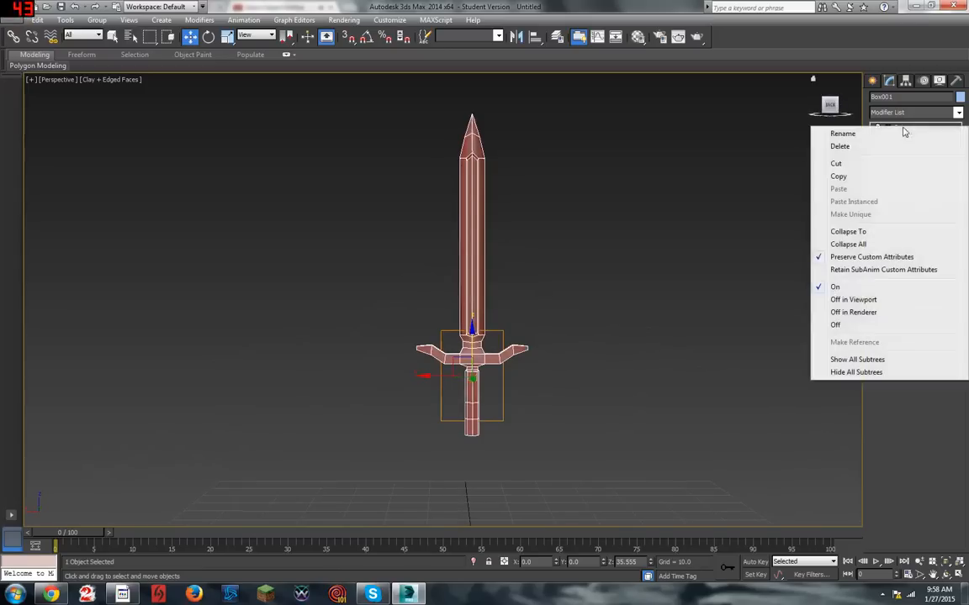
pyautogui.click(849, 245)
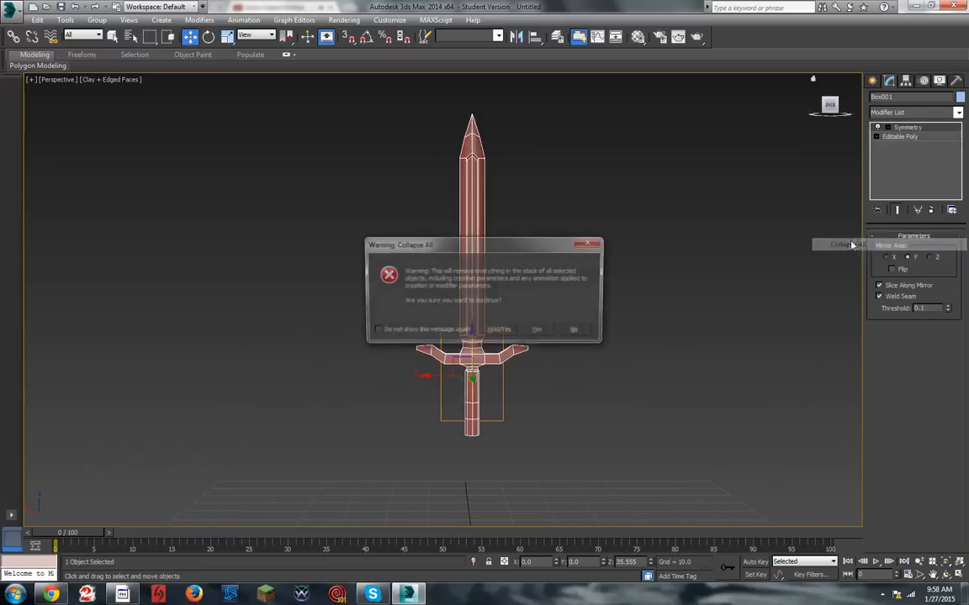
pyautogui.click(550, 329)
pyautogui.click(650, 293)
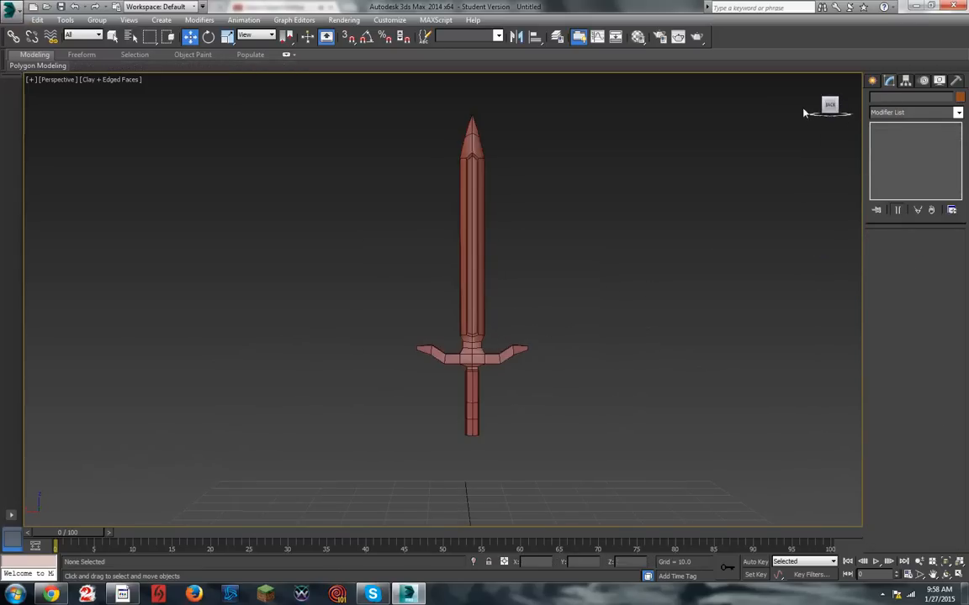
# Step: Examine the crossguard and handle from the back and front for symmetry
pyautogui.moveTo(829, 105)
pyautogui.mouseDown()
pyautogui.moveTo(917, 116)
pyautogui.moveTo(833, 106)
pyautogui.mouseUp()
pyautogui.scroll(9, 471, 395)
pyautogui.scroll(-2, 502, 273)
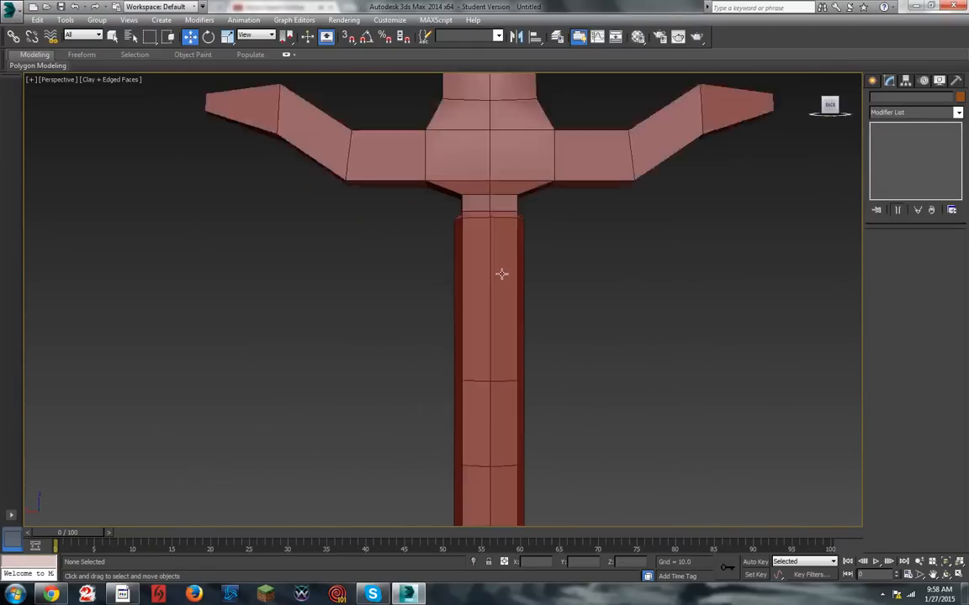
pyautogui.scroll(-8, 502, 273)
pyautogui.scroll(4, 493, 282)
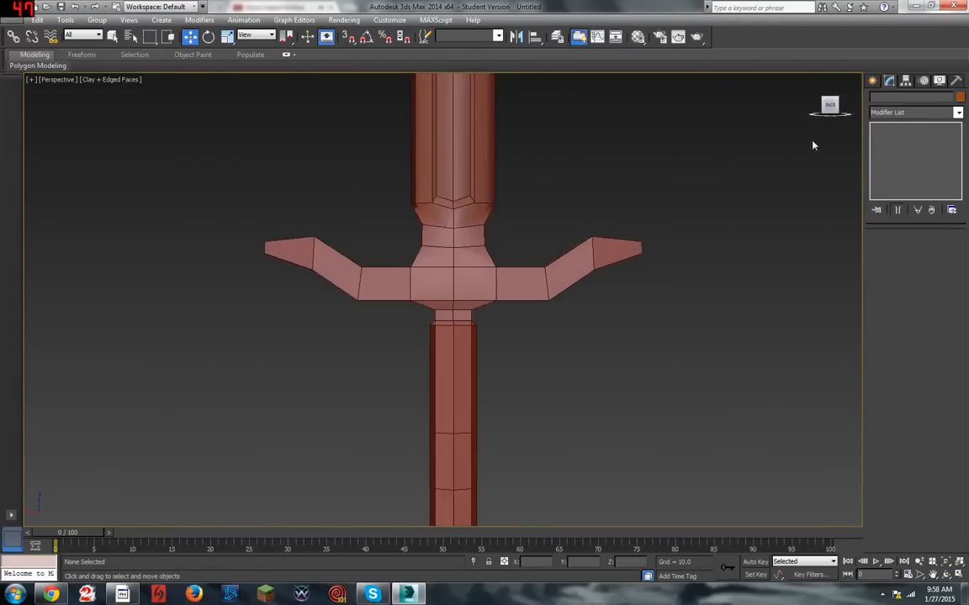
pyautogui.moveTo(830, 105); pyautogui.dragTo(749, 166)
pyautogui.scroll(-5, 638, 275)
pyautogui.scroll(8, 501, 294)
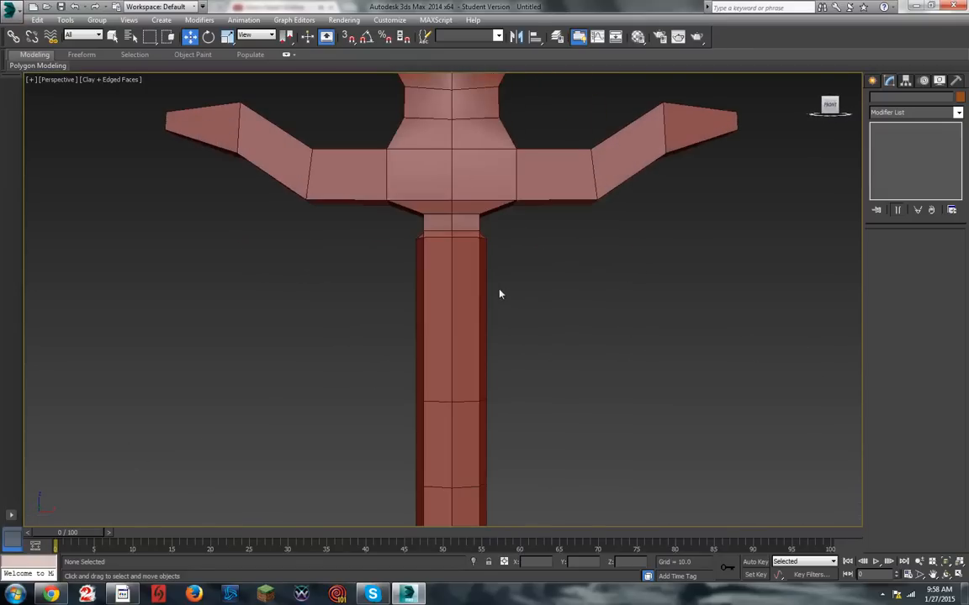
# Step: Select the edge loop around the middle of the sword's handle and scale it to about 83% along X
pyautogui.click(469, 354)
pyautogui.scroll(-5, 468, 354)
pyautogui.scroll(3, 478, 394)
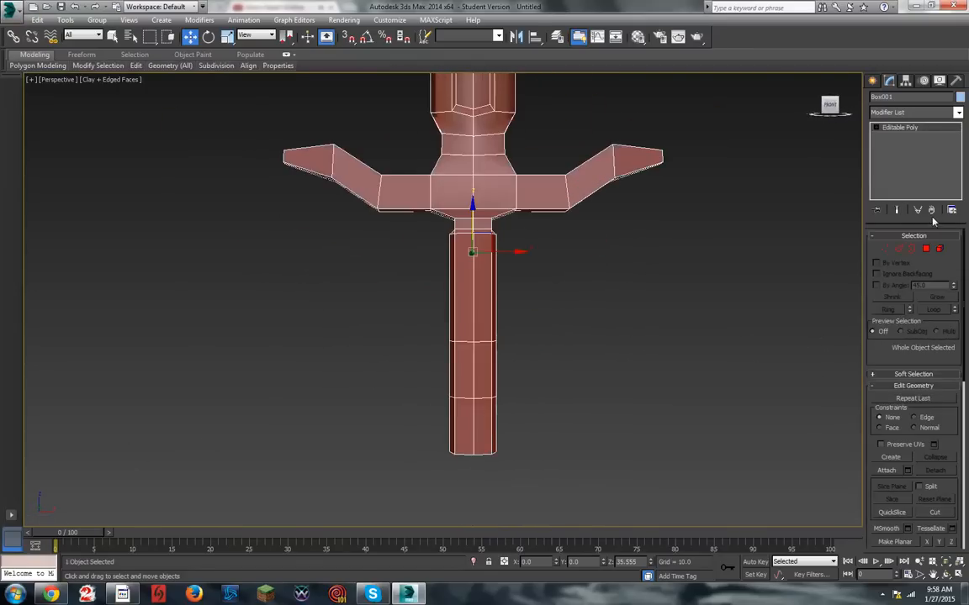
pyautogui.click(899, 250)
pyautogui.click(484, 347)
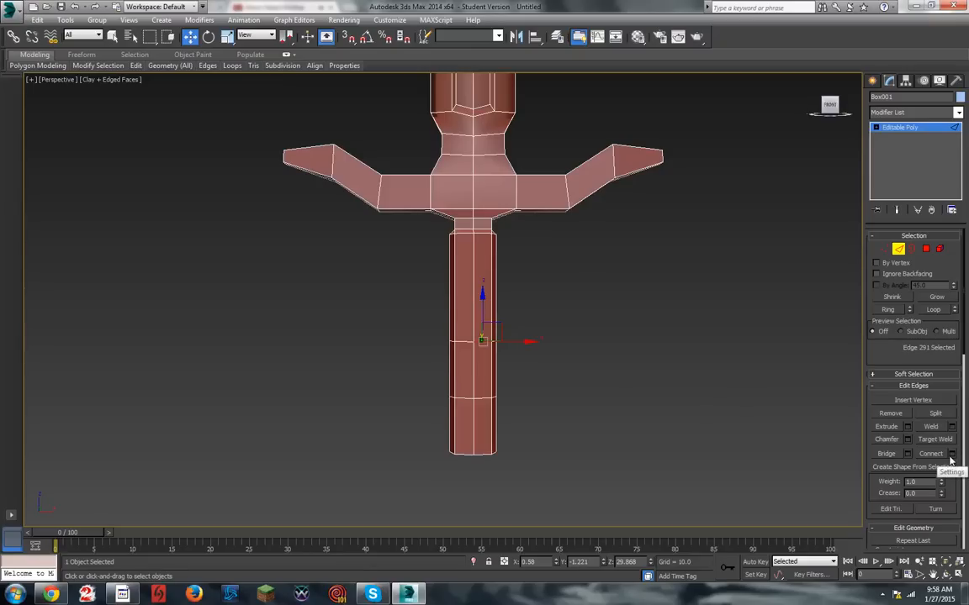
pyautogui.click(888, 309)
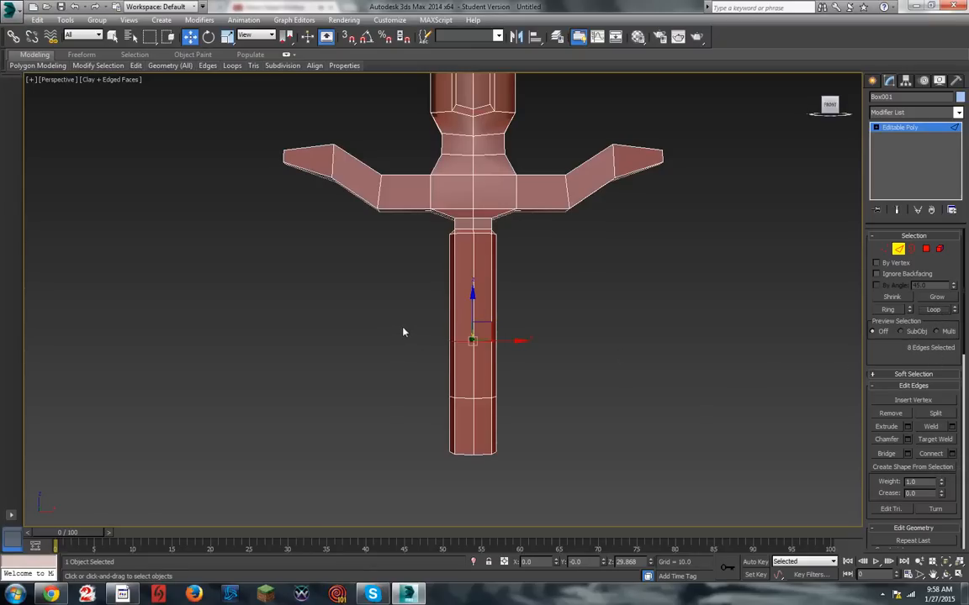
pyautogui.press('r')
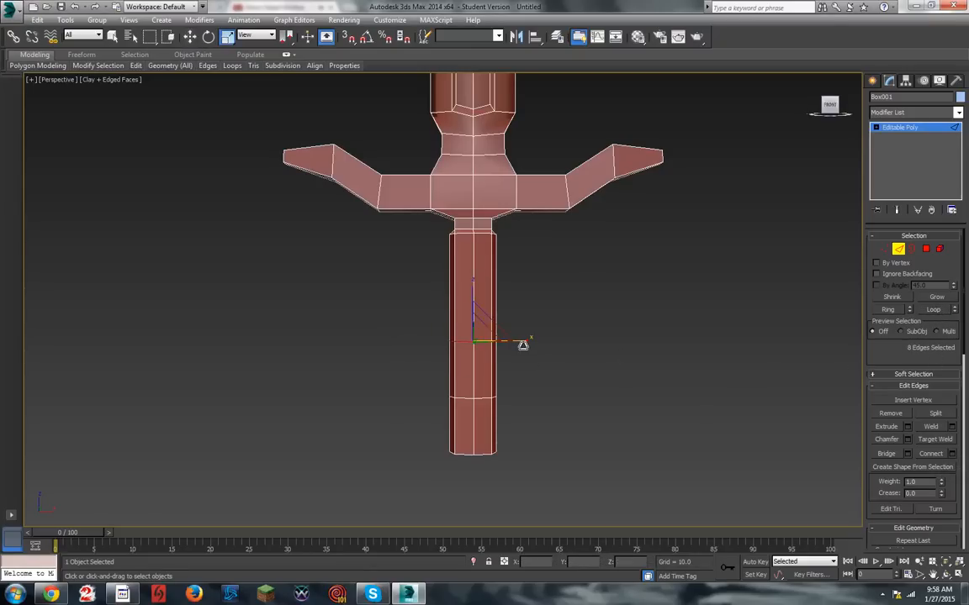
pyautogui.moveTo(522, 345); pyautogui.dragTo(516, 344)
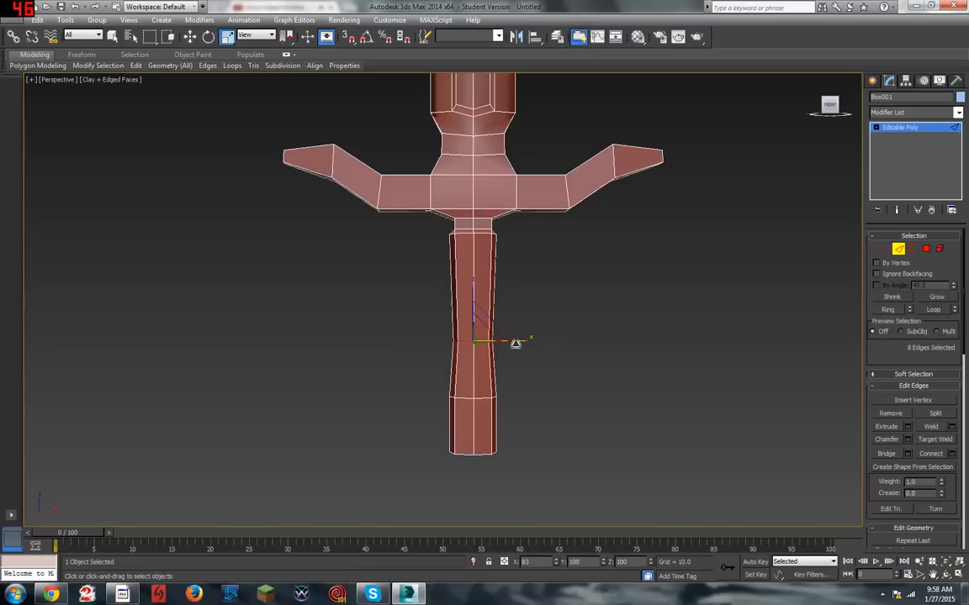
# Step: Move the narrowed handle edge loop up about 1.1 units along Z and clear the edge selection
pyautogui.press('w')
pyautogui.moveTo(473, 300); pyautogui.dragTo(471, 282)
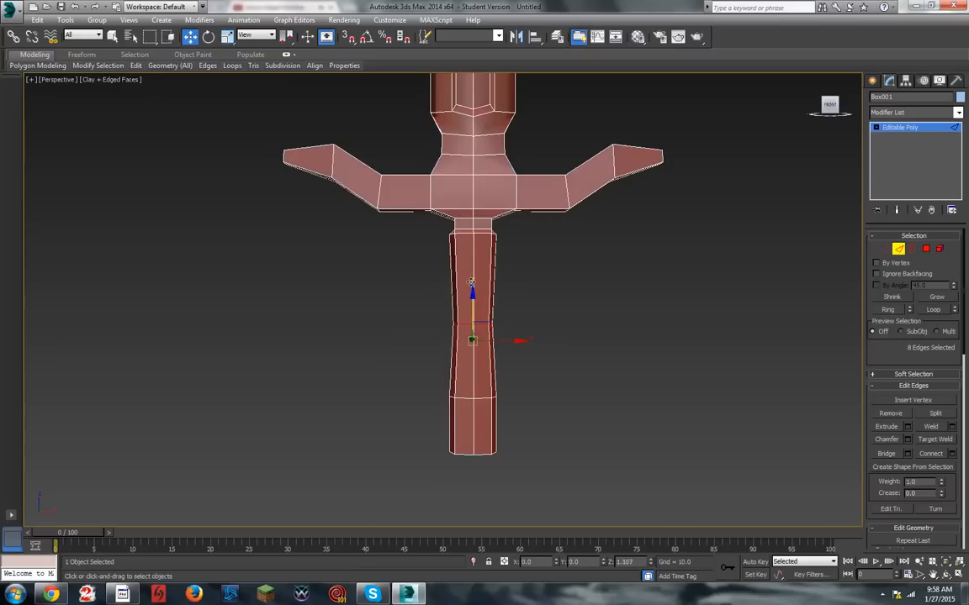
pyautogui.click(578, 330)
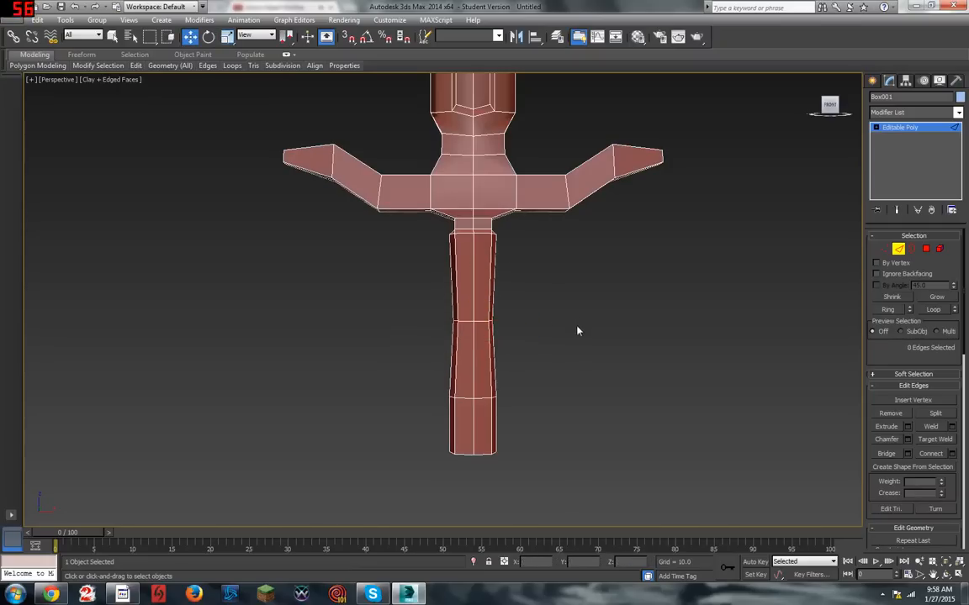
# Step: Select the lowest inner edge loop on the handle, move it down about 0.96 units along Z, and clear the selection
pyautogui.scroll(-5, 517, 465)
pyautogui.scroll(2, 504, 485)
pyautogui.scroll(8, 505, 446)
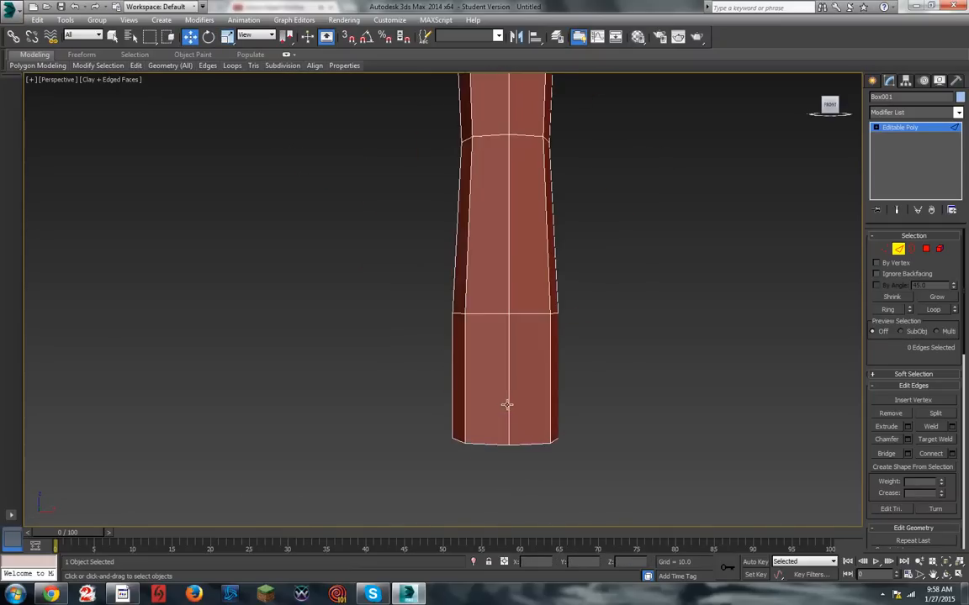
pyautogui.click(530, 314)
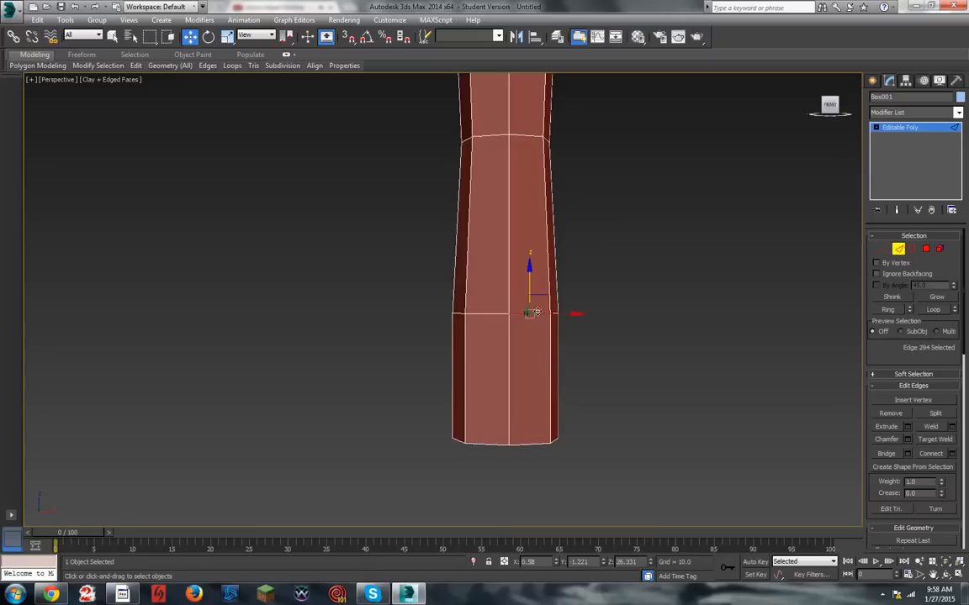
pyautogui.click(929, 311)
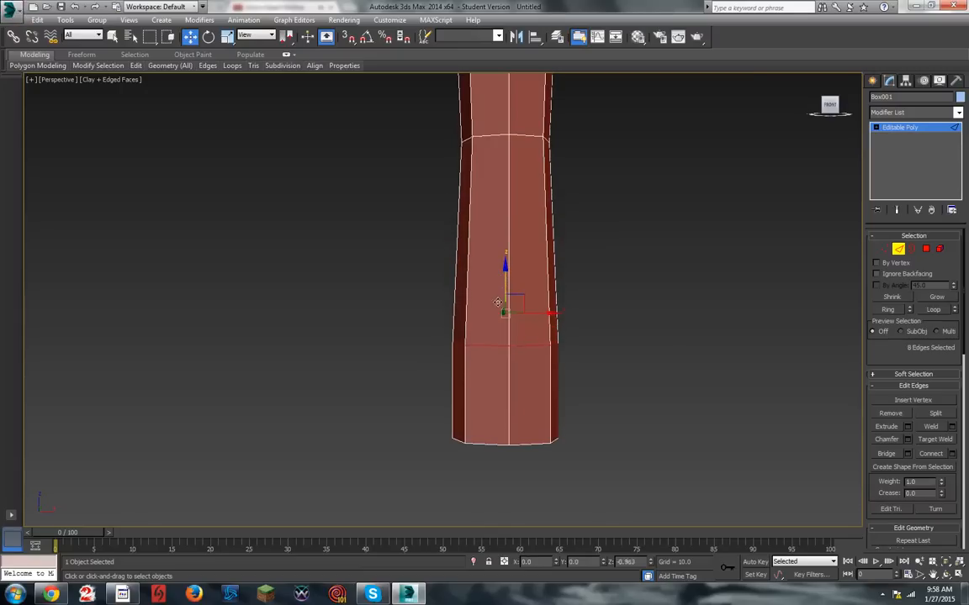
pyautogui.scroll(-6, 662, 325)
pyautogui.scroll(3, 722, 307)
pyautogui.click(761, 273)
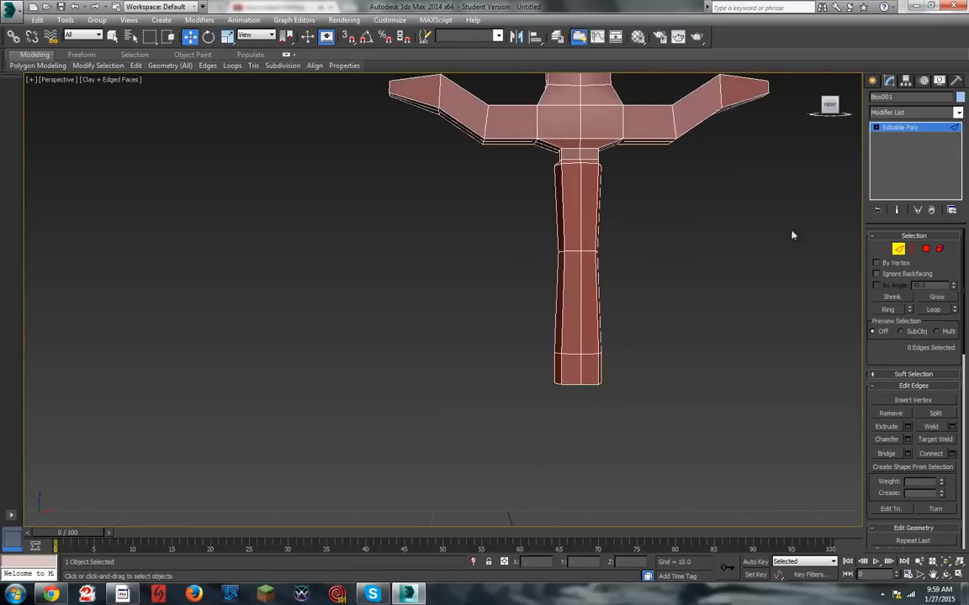
# Step: Select the four polygons that form the handle's bottom end cap
pyautogui.moveTo(823, 108)
pyautogui.mouseDown()
pyautogui.moveTo(790, 112)
pyautogui.moveTo(829, 82)
pyautogui.moveTo(827, 106)
pyautogui.mouseUp()
pyautogui.scroll(-7, 694, 251)
pyautogui.scroll(2, 716, 253)
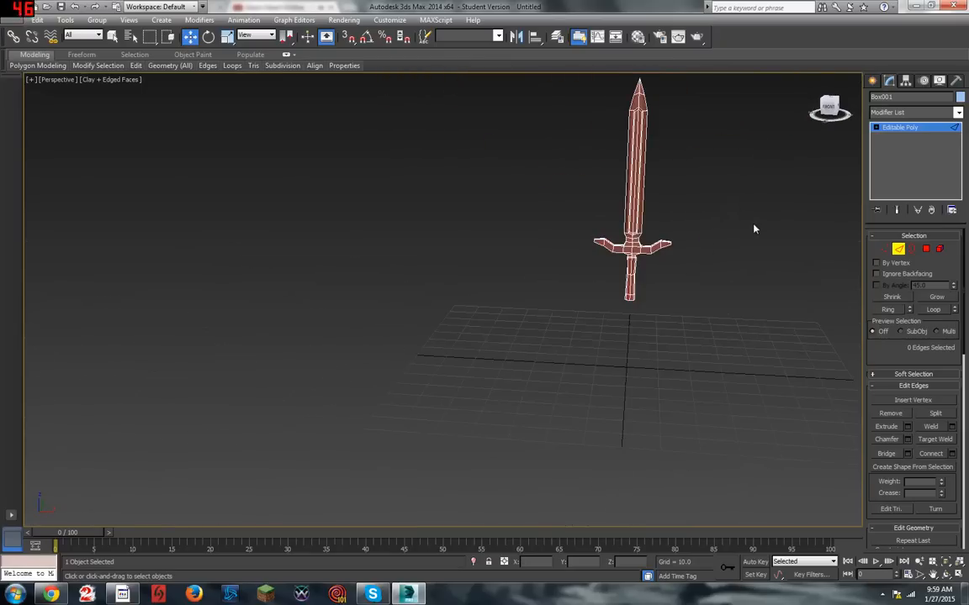
pyautogui.moveTo(829, 116); pyautogui.dragTo(701, 104)
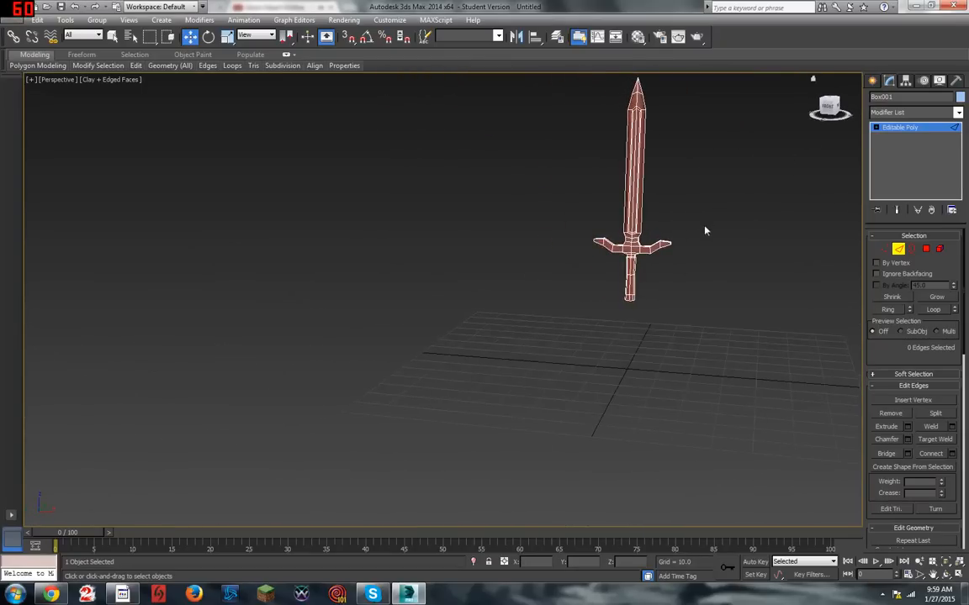
pyautogui.scroll(5, 610, 312)
pyautogui.moveTo(829, 102); pyautogui.dragTo(816, 135)
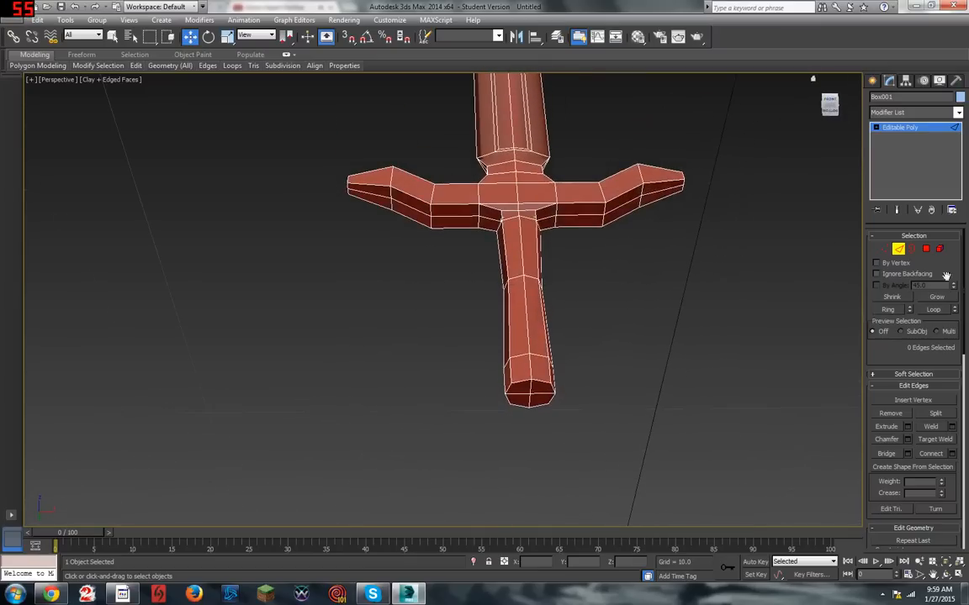
pyautogui.click(927, 249)
pyautogui.scroll(5, 534, 460)
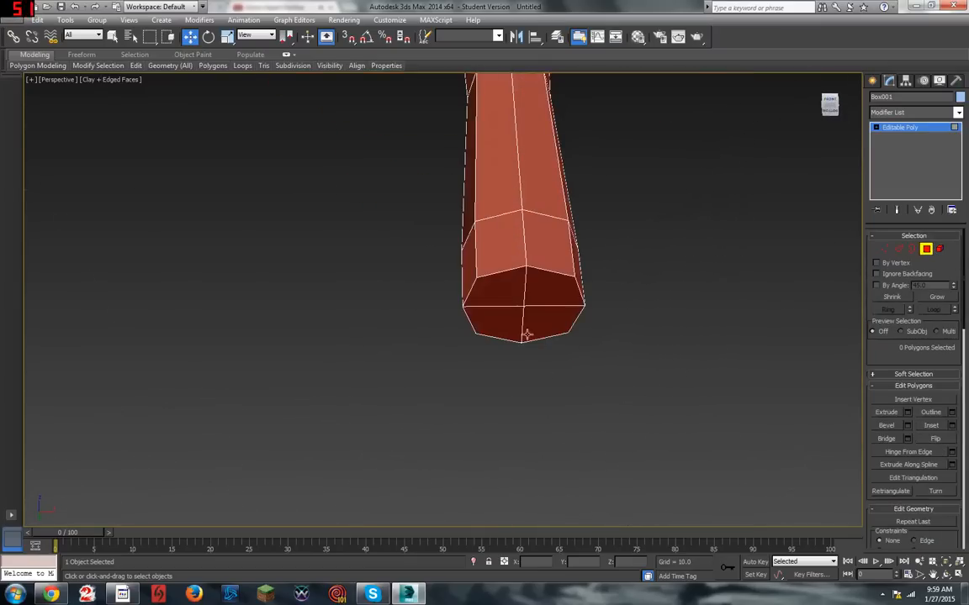
pyautogui.click(543, 290)
pyautogui.keyDown('ctrl'); pyautogui.click(509, 325); pyautogui.keyUp('ctrl')
pyautogui.keyDown('ctrl'); pyautogui.click(496, 290); pyautogui.keyUp('ctrl')
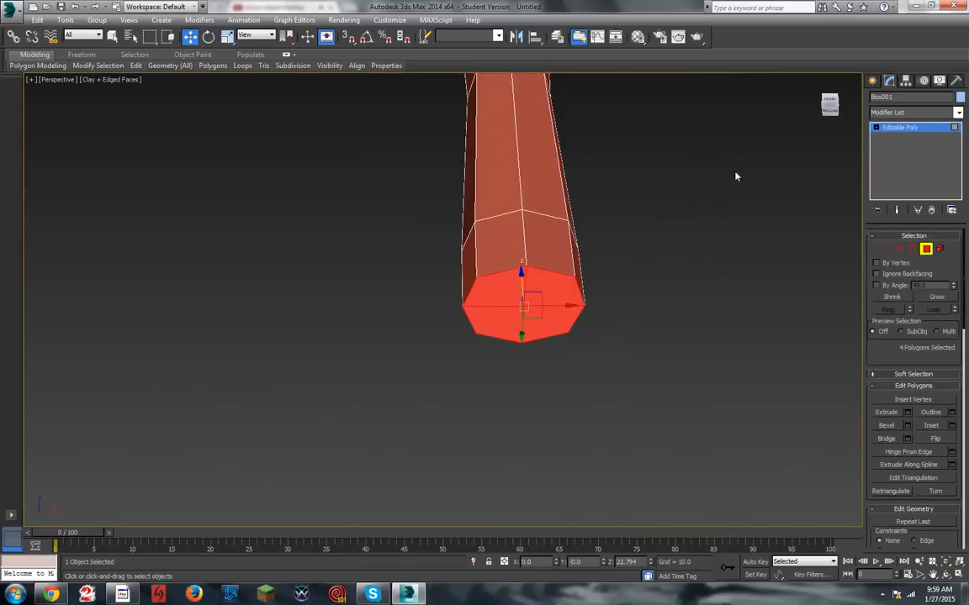
# Step: Bevel the handle's end cap outward with height 0.871 and outline 0.913, keeping Bevel active for another pass
pyautogui.click(830, 102)
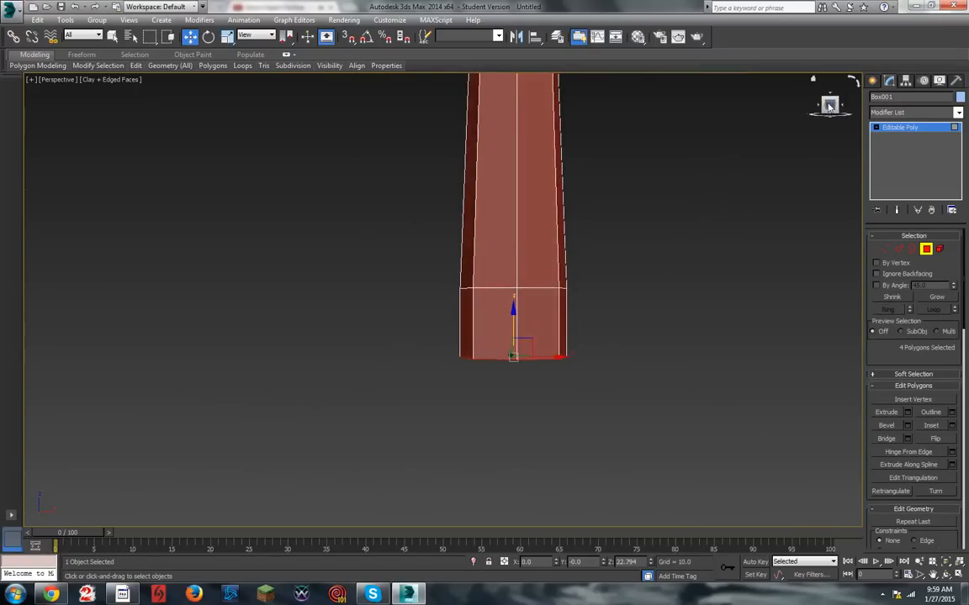
pyautogui.click(908, 425)
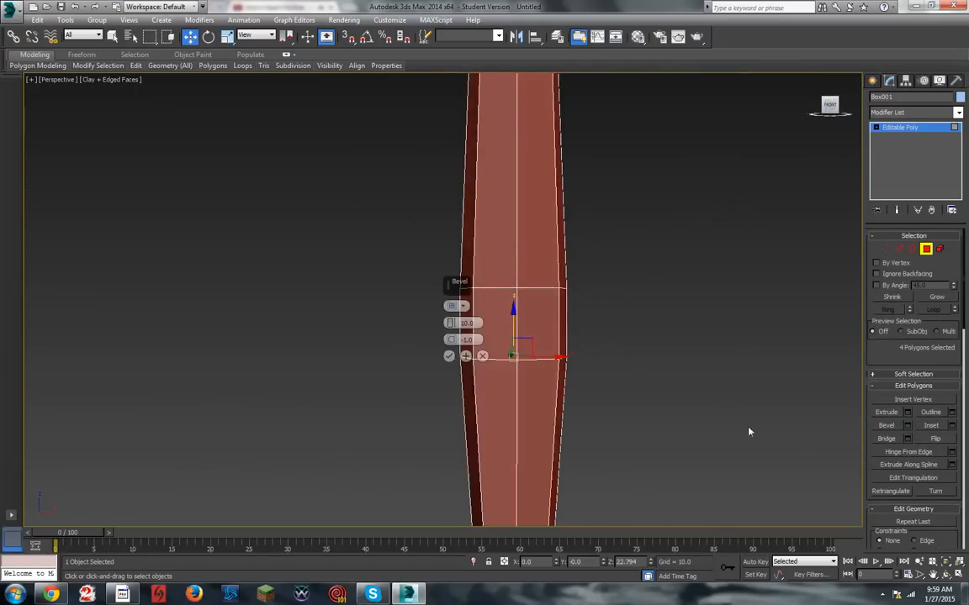
pyautogui.moveTo(451, 323); pyautogui.dragTo(461, 369)
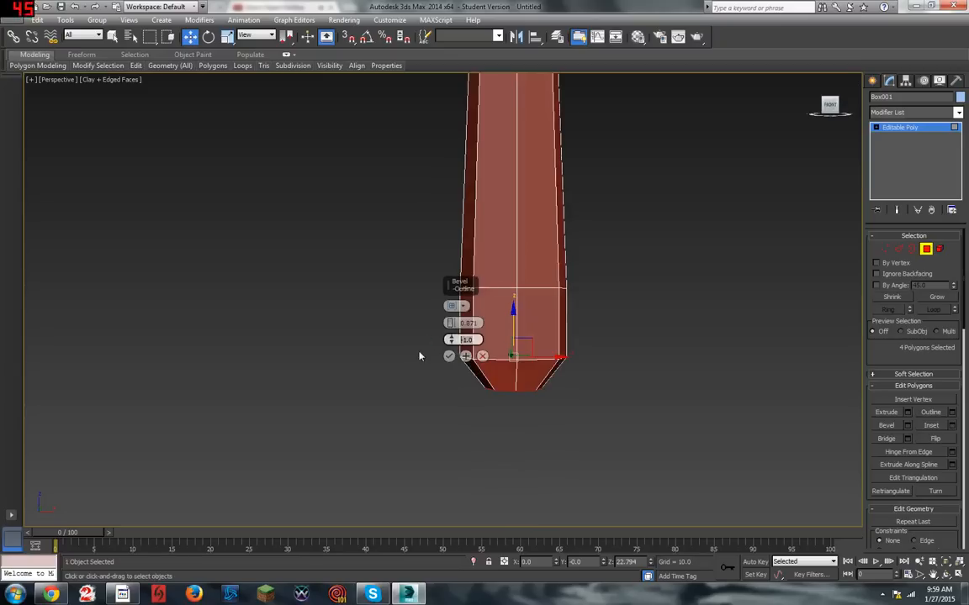
pyautogui.write('0')
pyautogui.press('Return')
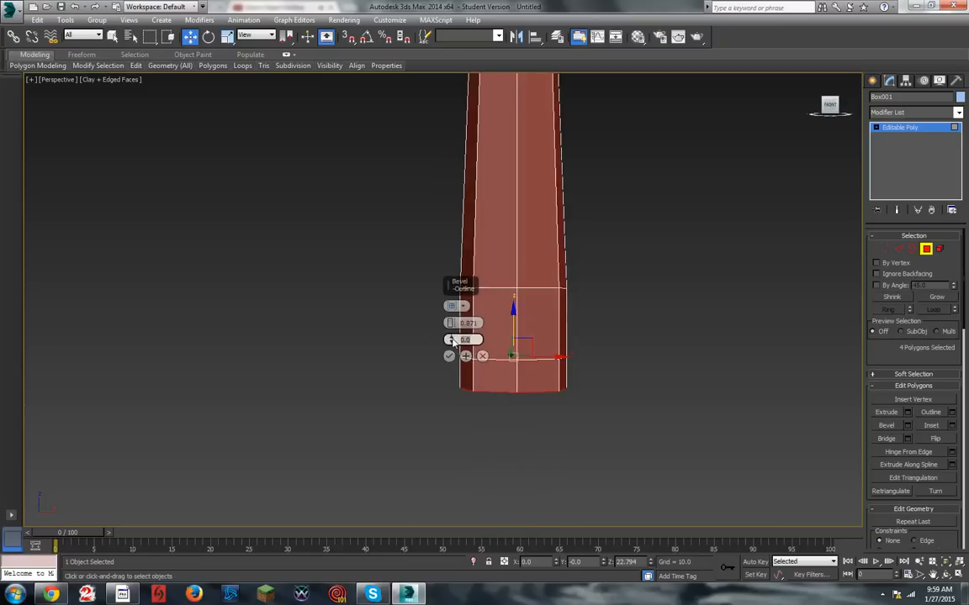
pyautogui.moveTo(453, 340); pyautogui.dragTo(454, 332)
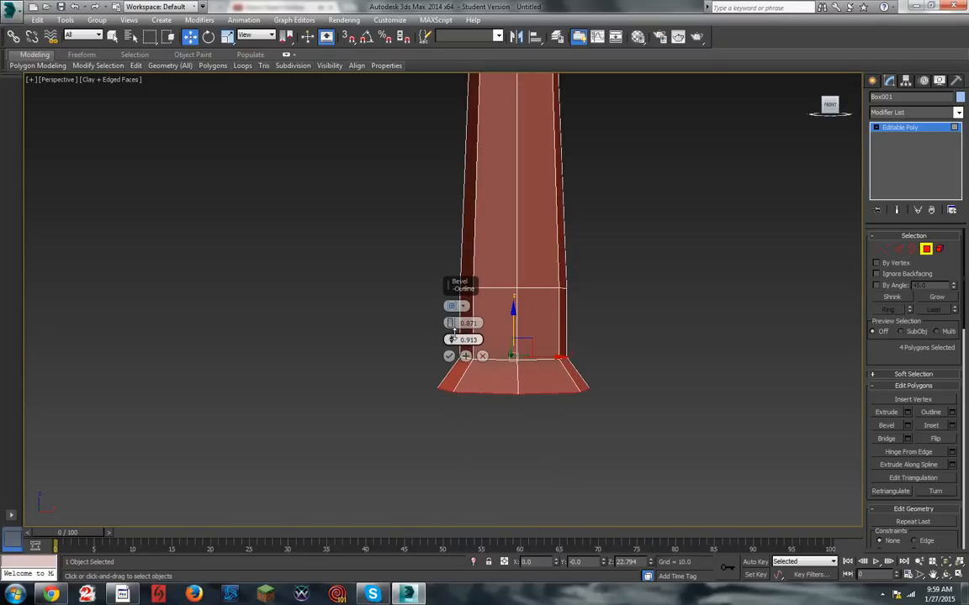
pyautogui.click(466, 357)
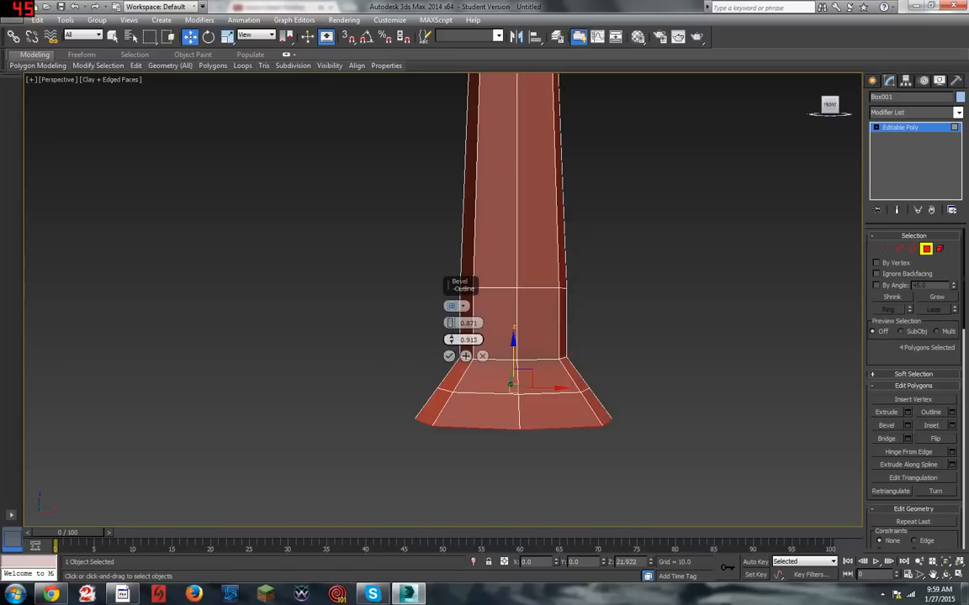
# Step: Extend the pommel with a bevel of height 1.442 and outline 0, and taper its end with height 0.986 and outline -1.255
pyautogui.moveTo(452, 341); pyautogui.dragTo(451, 323)
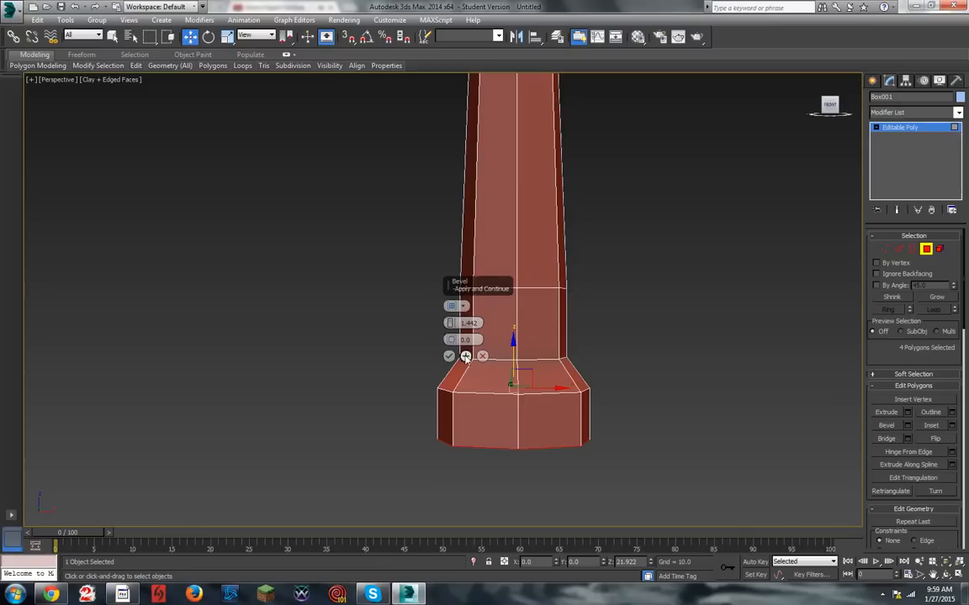
pyautogui.click(466, 356)
pyautogui.moveTo(452, 340); pyautogui.dragTo(452, 331)
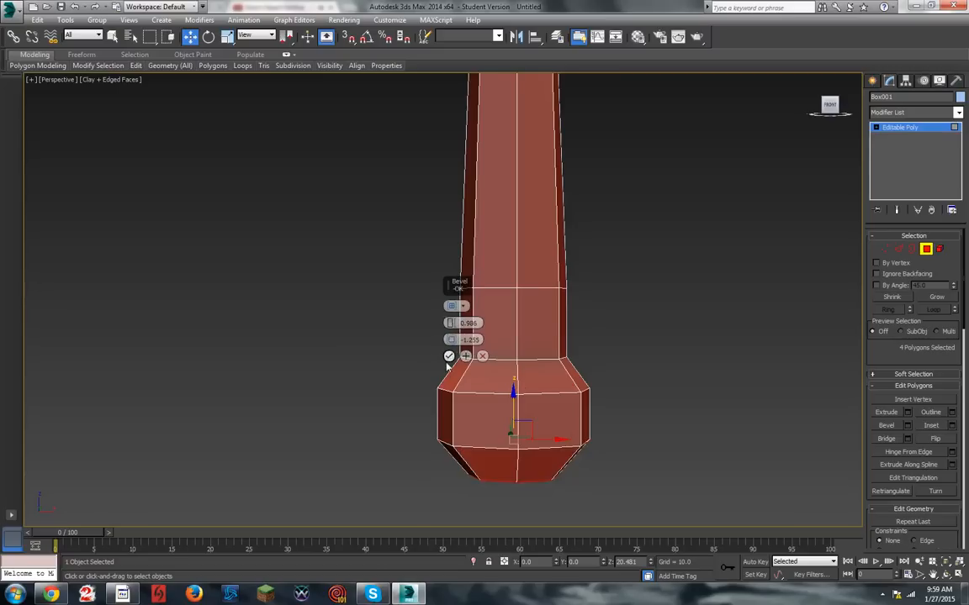
pyautogui.click(449, 357)
pyautogui.click(732, 229)
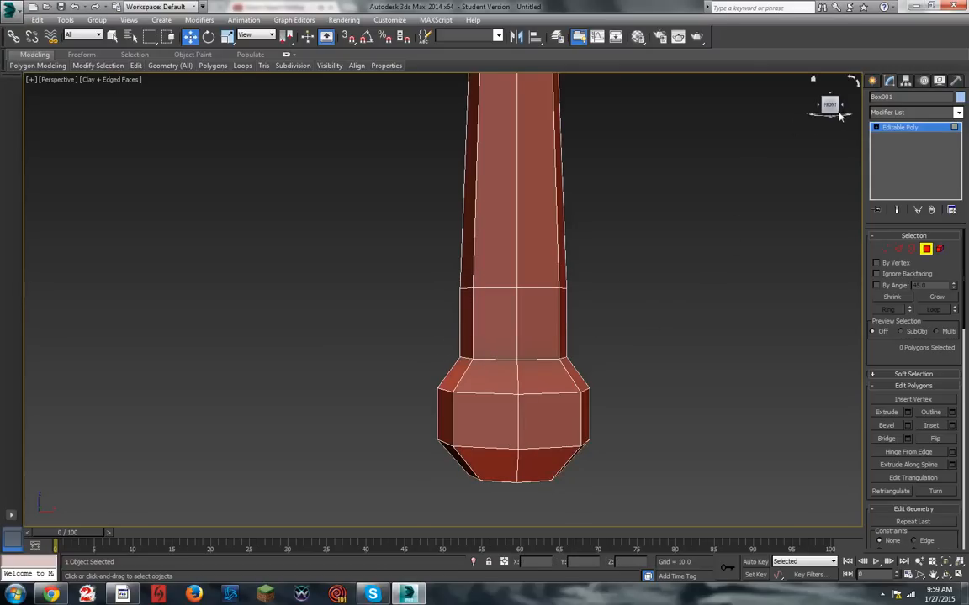
pyautogui.moveTo(839, 114)
pyautogui.mouseDown()
pyautogui.moveTo(819, 115)
pyautogui.moveTo(835, 114)
pyautogui.mouseUp()
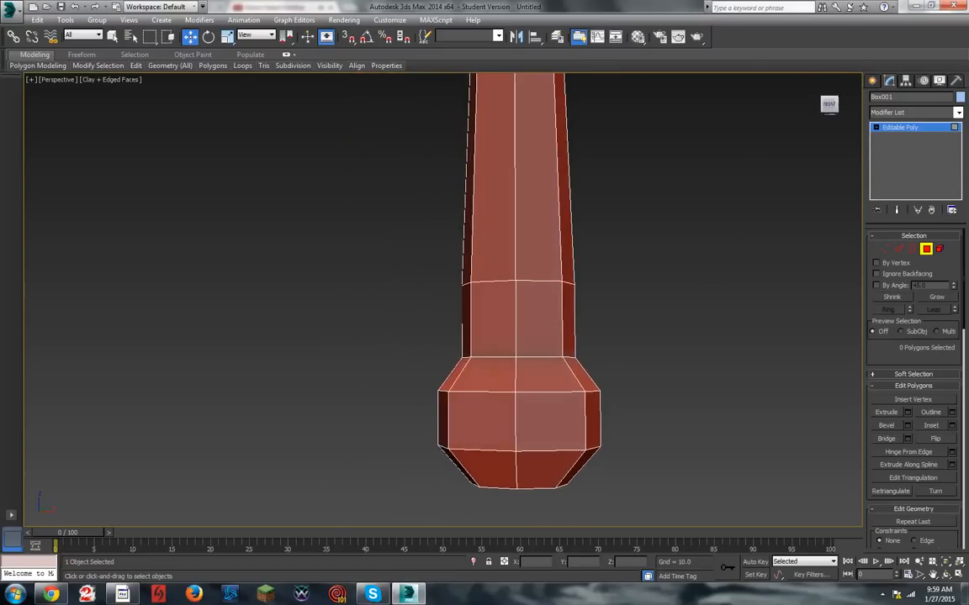
# Step: Select the pommel's lower tapered edges and move them down along Z to lengthen the pommel, and clear the edge selection
pyautogui.scroll(-4, 701, 395)
pyautogui.scroll(2, 700, 396)
pyautogui.click(898, 250)
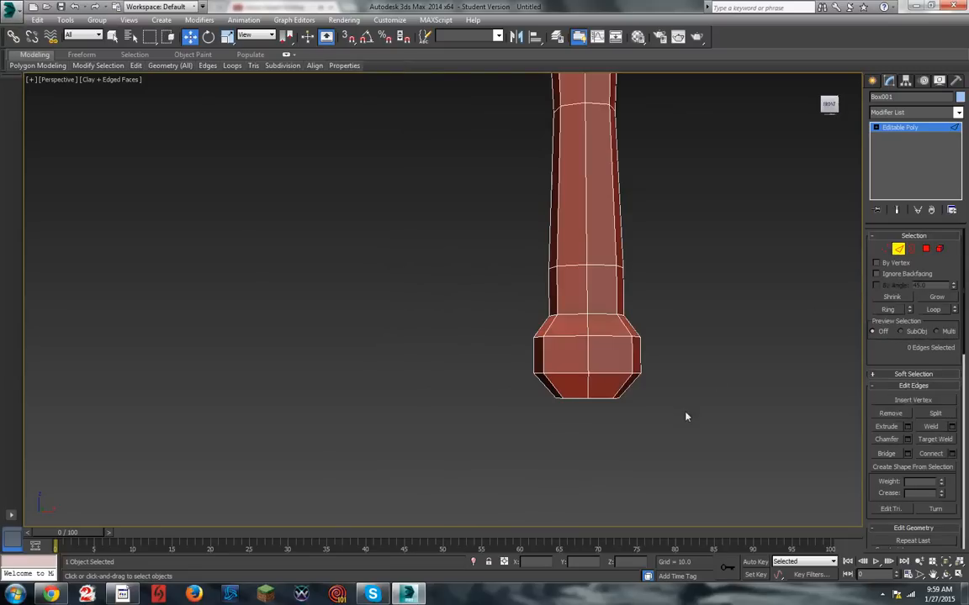
pyautogui.moveTo(550, 398); pyautogui.dragTo(554, 356)
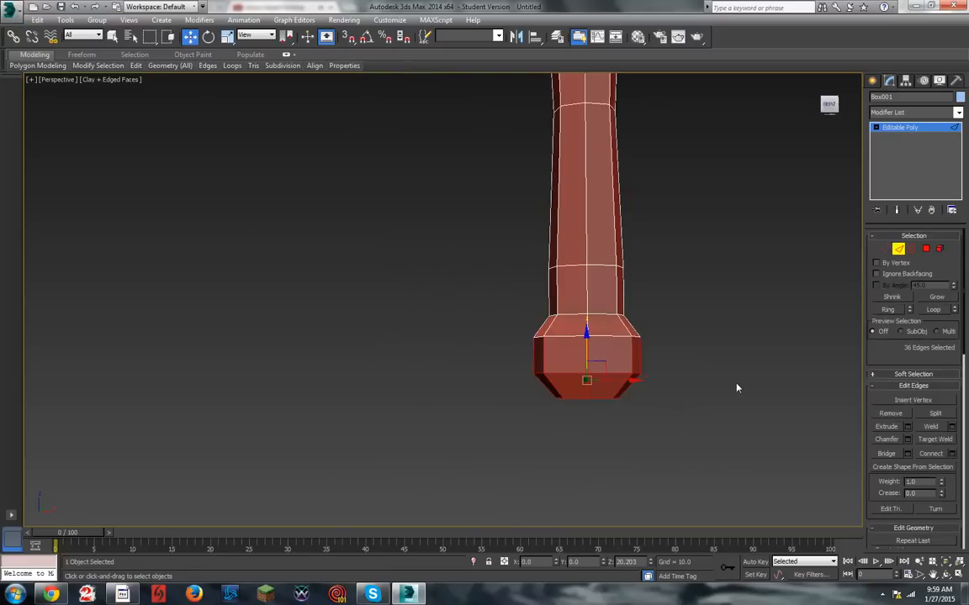
pyautogui.keyDown('alt'); pyautogui.moveTo(498, 363); pyautogui.dragTo(498, 363); pyautogui.keyUp('alt')
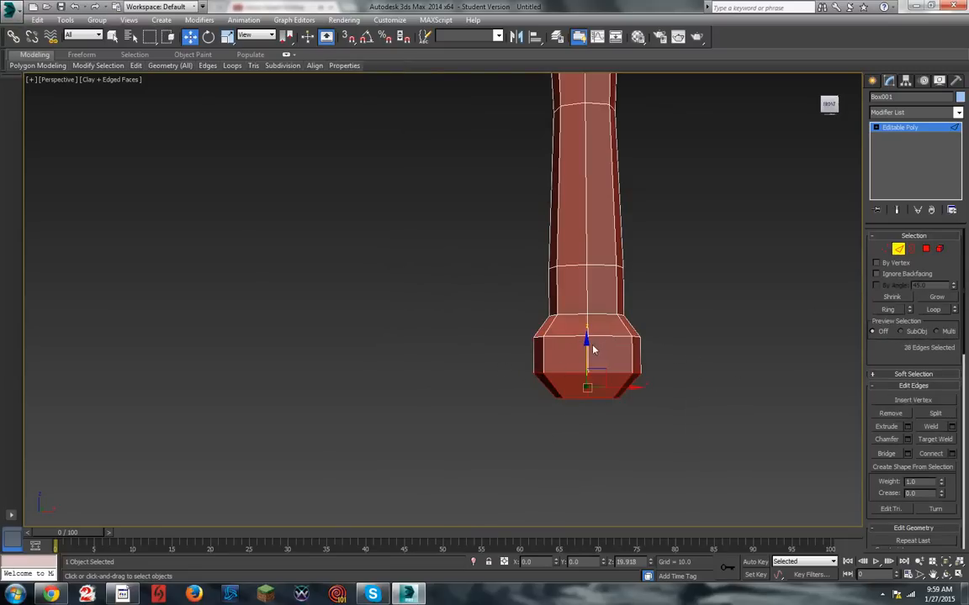
pyautogui.moveTo(586, 342); pyautogui.dragTo(579, 365)
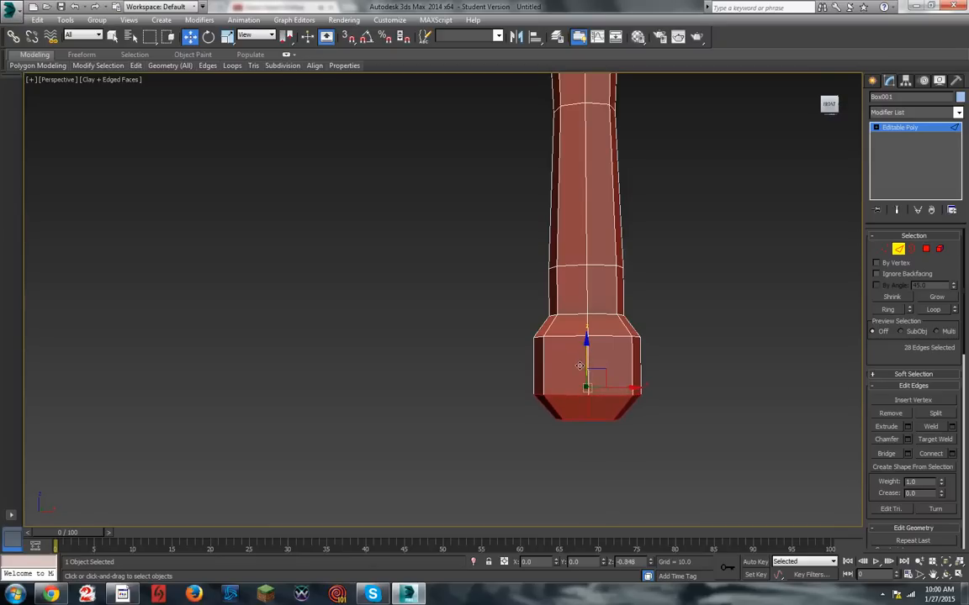
pyautogui.click(527, 410)
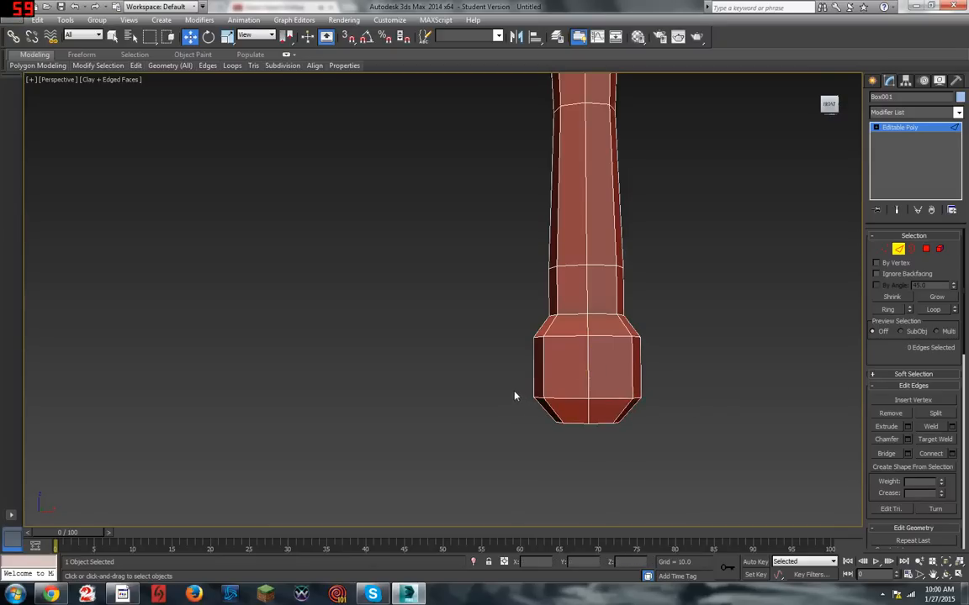
# Step: Check the lengthened pommel from the side and front, and leave edge editing with the sword deselected
pyautogui.click(838, 108)
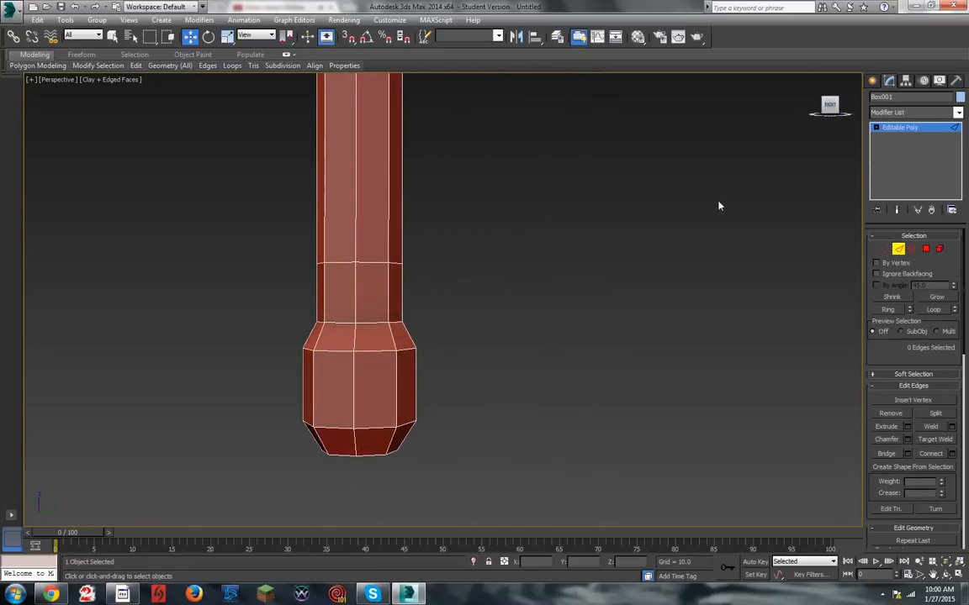
pyautogui.moveTo(830, 106); pyautogui.dragTo(881, 105)
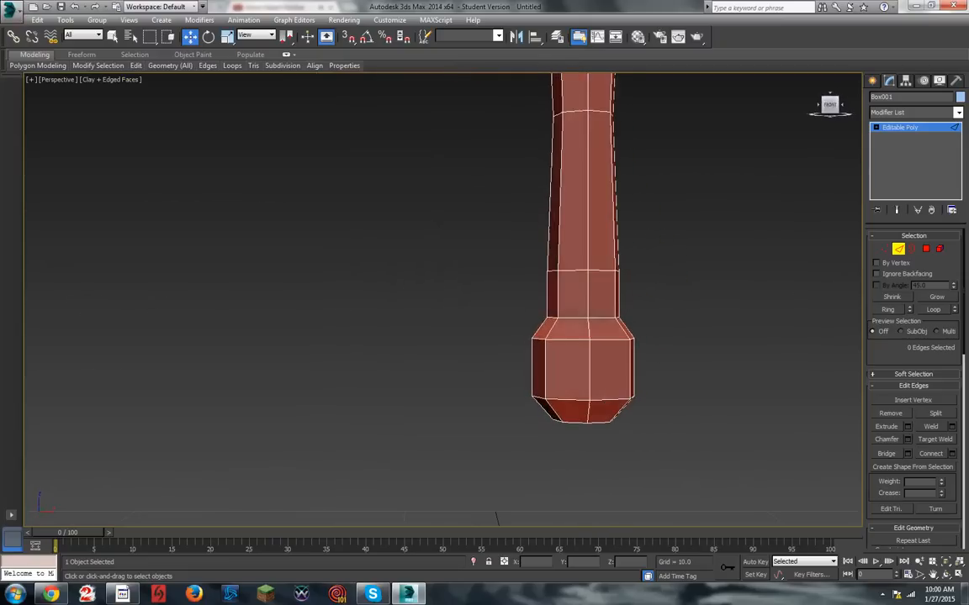
pyautogui.scroll(-5, 582, 339)
pyautogui.scroll(3, 614, 344)
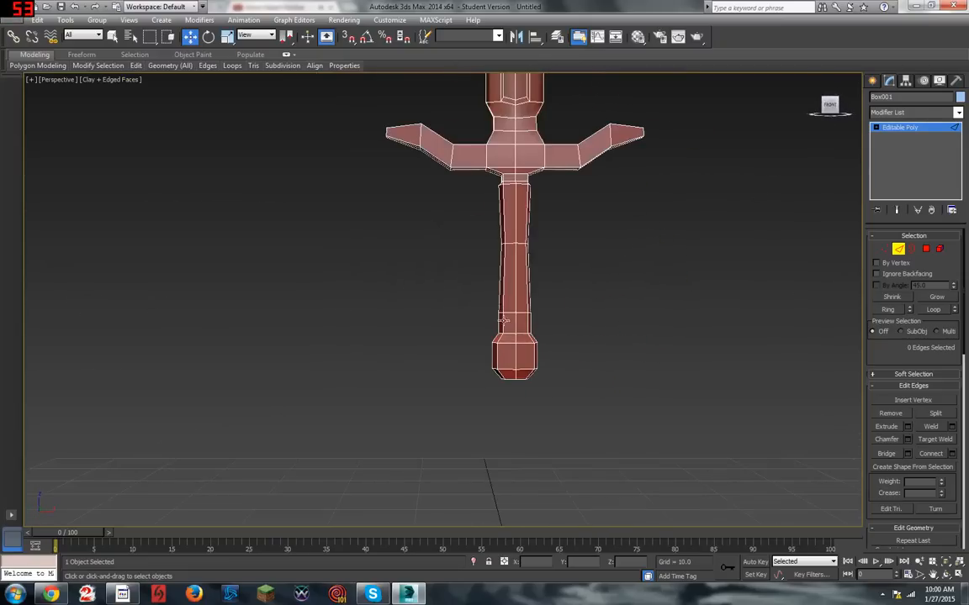
pyautogui.scroll(3, 472, 322)
pyautogui.scroll(3, 661, 330)
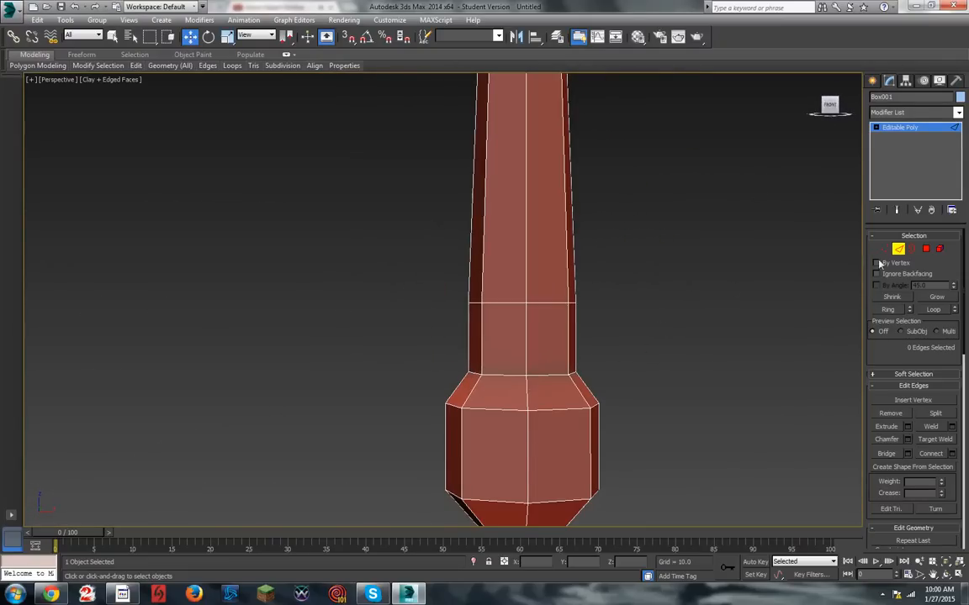
pyautogui.scroll(-6, 638, 449)
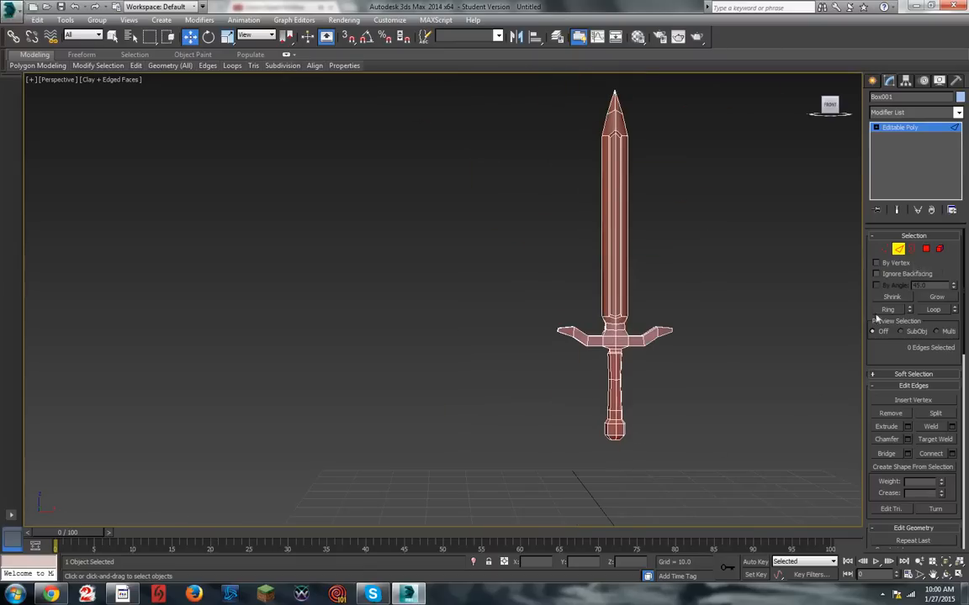
pyautogui.click(741, 270)
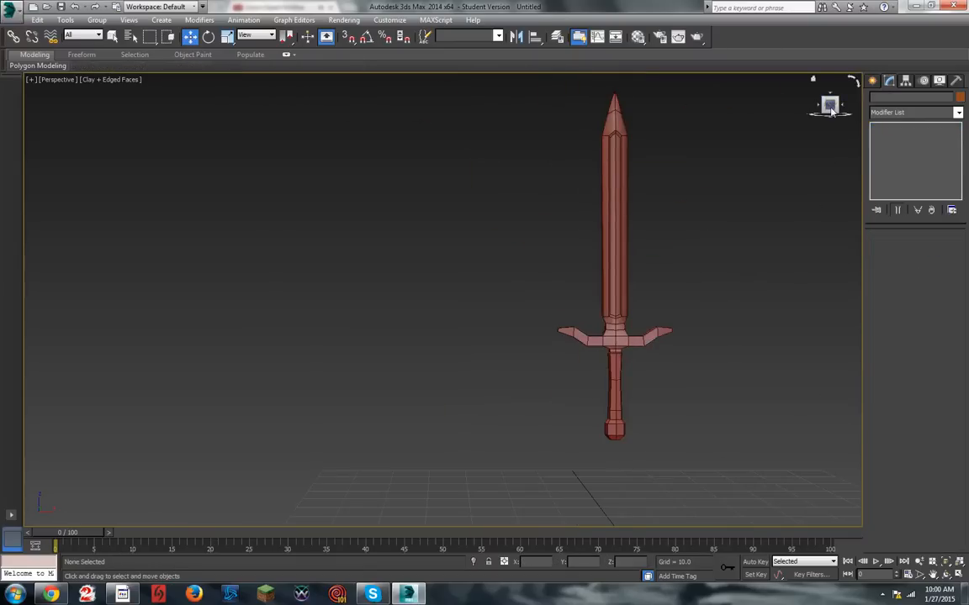
# Step: Examine the deselected sword from several angles, including a closer look at the crossguard and handle from the back
pyautogui.moveTo(831, 112); pyautogui.dragTo(874, 112)
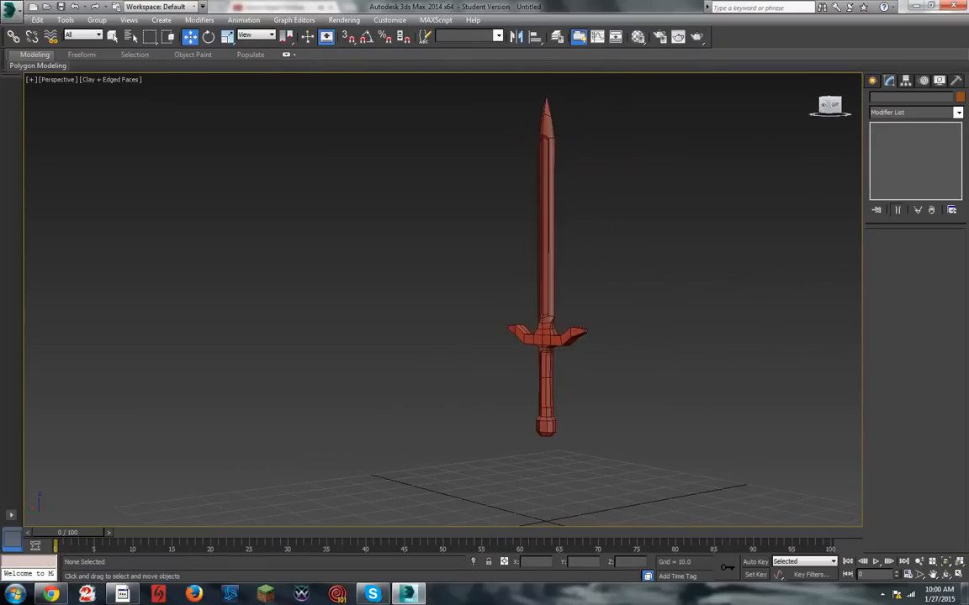
pyautogui.keyDown('alt'); pyautogui.moveTo(504, 294); pyautogui.dragTo(660, 328, button='middle'); pyautogui.keyUp('alt')
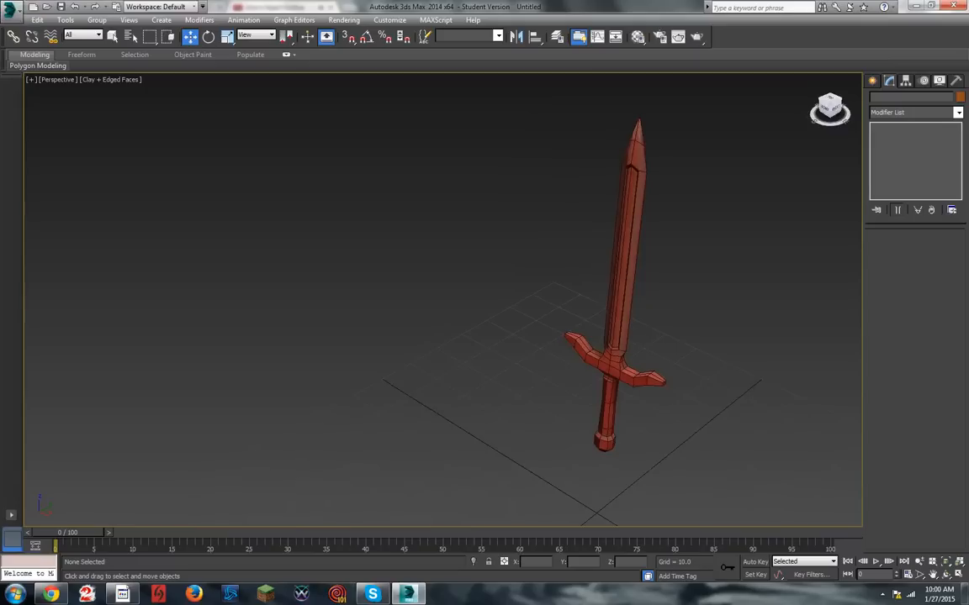
pyautogui.moveTo(857, 113); pyautogui.dragTo(769, 98)
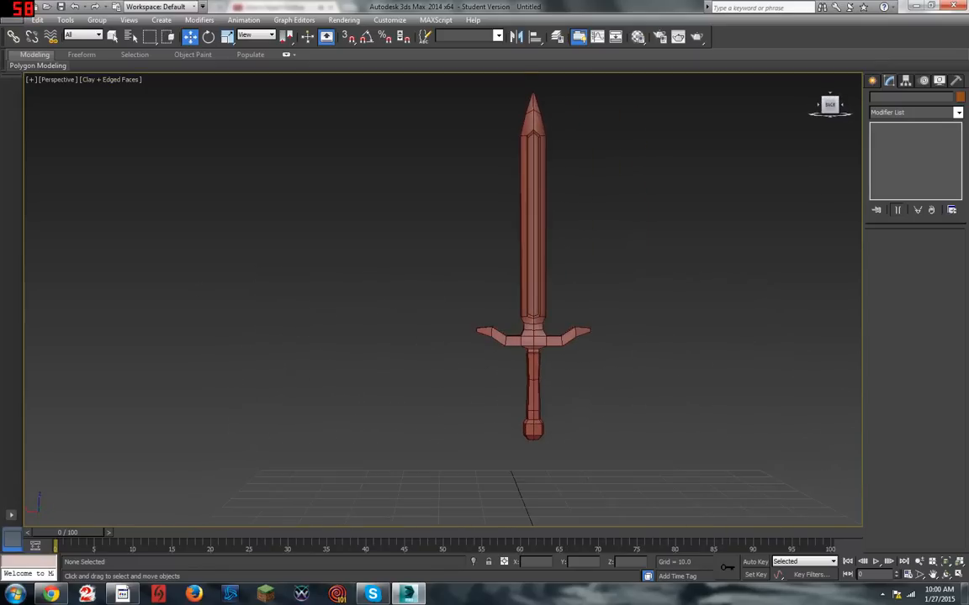
pyautogui.scroll(5, 542, 373)
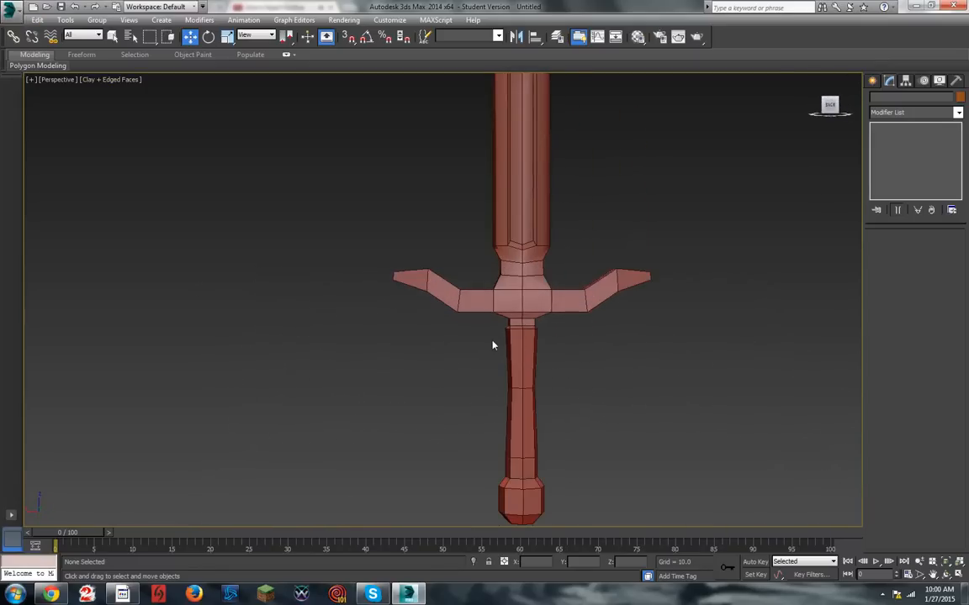
pyautogui.scroll(4, 493, 345)
pyautogui.moveTo(833, 107)
pyautogui.mouseDown()
pyautogui.moveTo(803, 107)
pyautogui.moveTo(833, 119)
pyautogui.mouseUp()
pyautogui.click(830, 110)
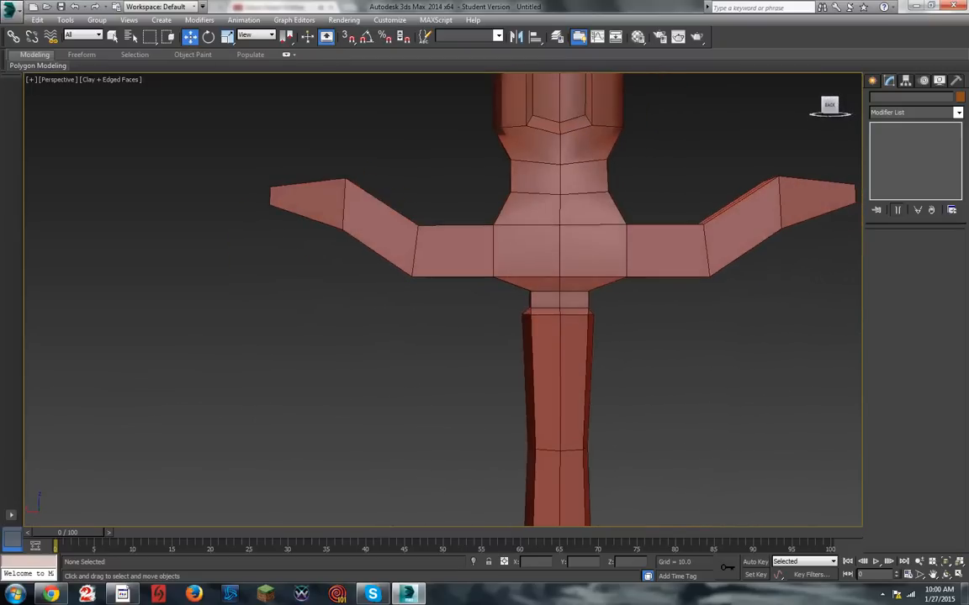
# Step: Render the whole sword in the perspective view and close the rendered frame window
pyautogui.scroll(2, 605, 400)
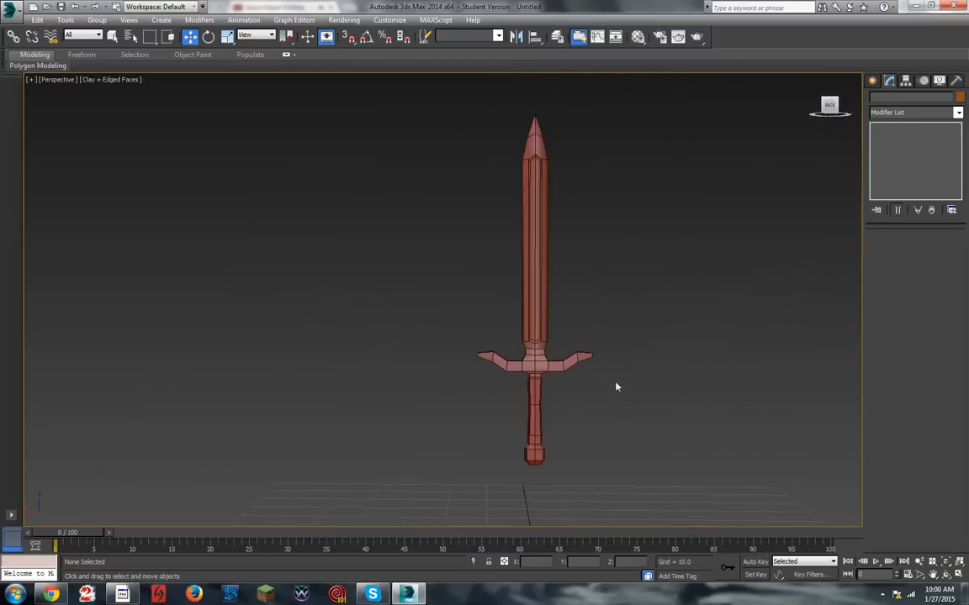
pyautogui.click(696, 38)
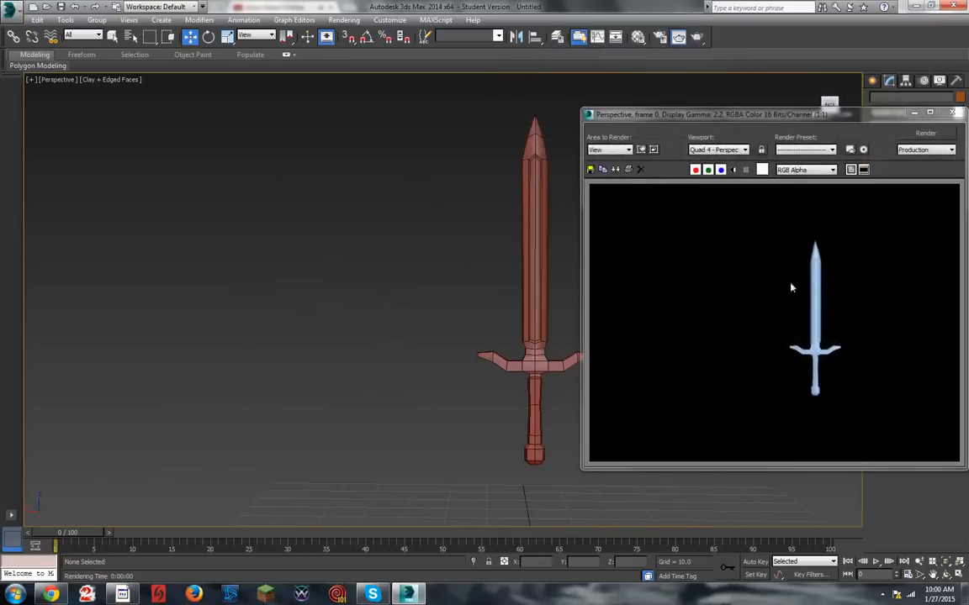
pyautogui.click(952, 112)
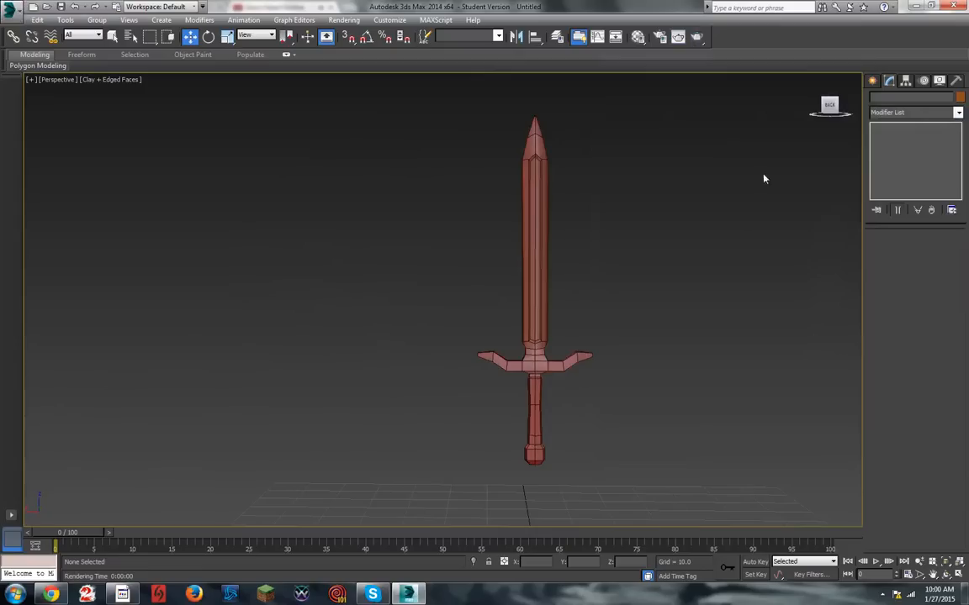
# Step: Examine the finished sword all around, from above and below, including where the blade meets the crossguard
pyautogui.click(828, 107)
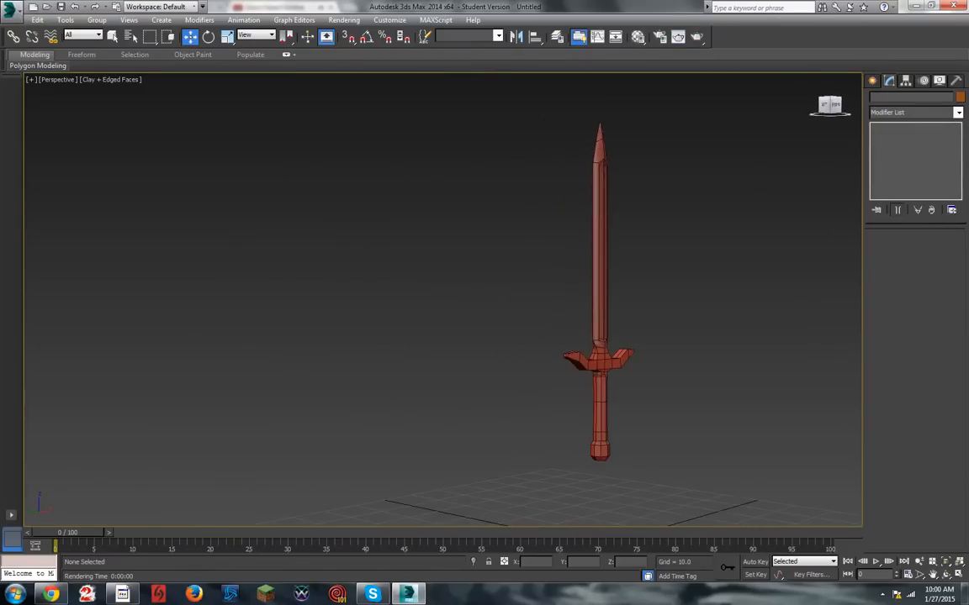
pyautogui.keyDown('alt'); pyautogui.moveTo(673, 302); pyautogui.dragTo(278, 311, button='middle'); pyautogui.keyUp('alt')
pyautogui.keyDown('alt'); pyautogui.moveTo(504, 303); pyautogui.dragTo(513, 240, button='middle'); pyautogui.keyUp('alt')
pyautogui.scroll(5, 554, 416)
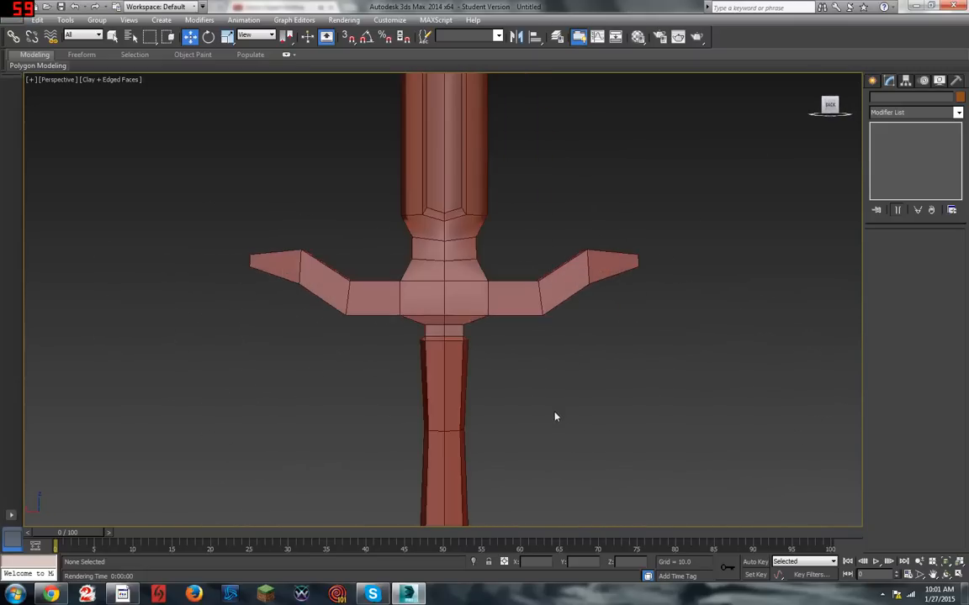
pyautogui.scroll(-8, 515, 436)
pyautogui.scroll(8, 506, 448)
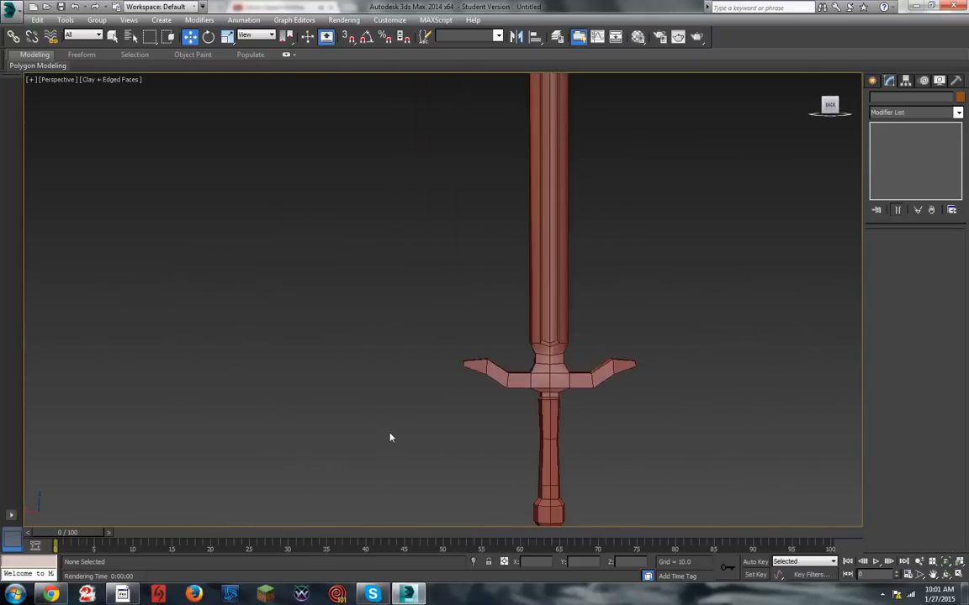
pyautogui.scroll(-3, 389, 437)
pyautogui.moveTo(836, 101); pyautogui.dragTo(803, 84)
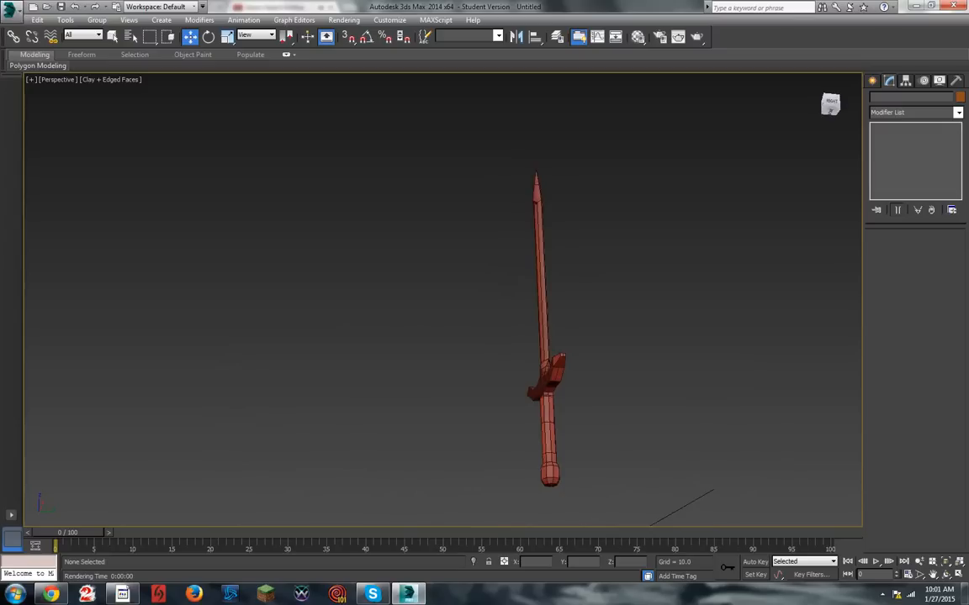
pyautogui.moveTo(745, 92)
pyautogui.mouseDown()
pyautogui.moveTo(751, 101)
pyautogui.moveTo(746, 93)
pyautogui.mouseUp()
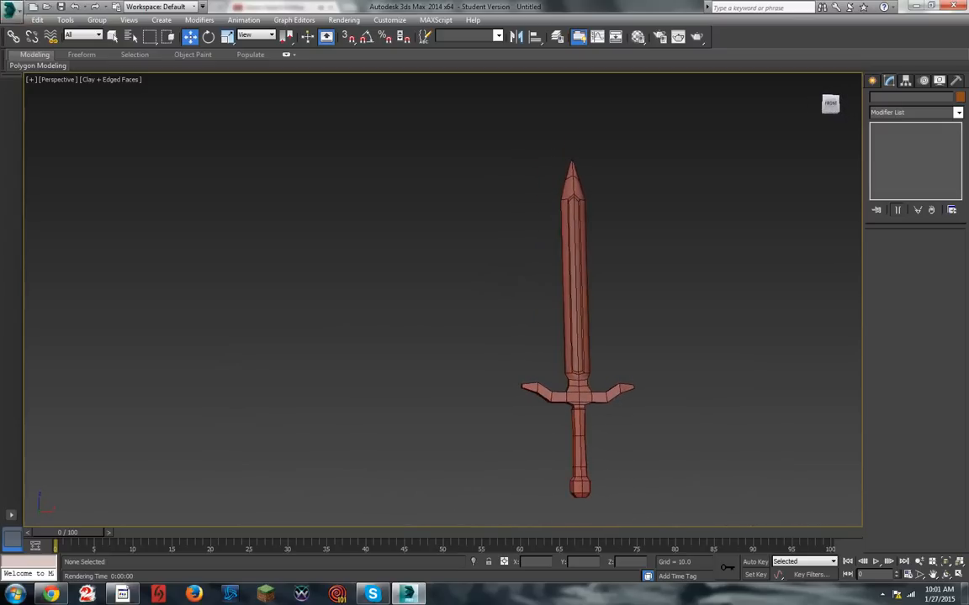
pyautogui.moveTo(538, 295)
pyautogui.keyDown('alt'); pyautogui.mouseDown(button='middle')
pyautogui.moveTo(483, 341)
pyautogui.moveTo(479, 301)
pyautogui.moveTo(513, 304)
pyautogui.moveTo(647, 273)
pyautogui.moveTo(604, 318)
pyautogui.moveTo(580, 324)
pyautogui.moveTo(546, 309)
pyautogui.mouseUp(button='middle'); pyautogui.keyUp('alt')
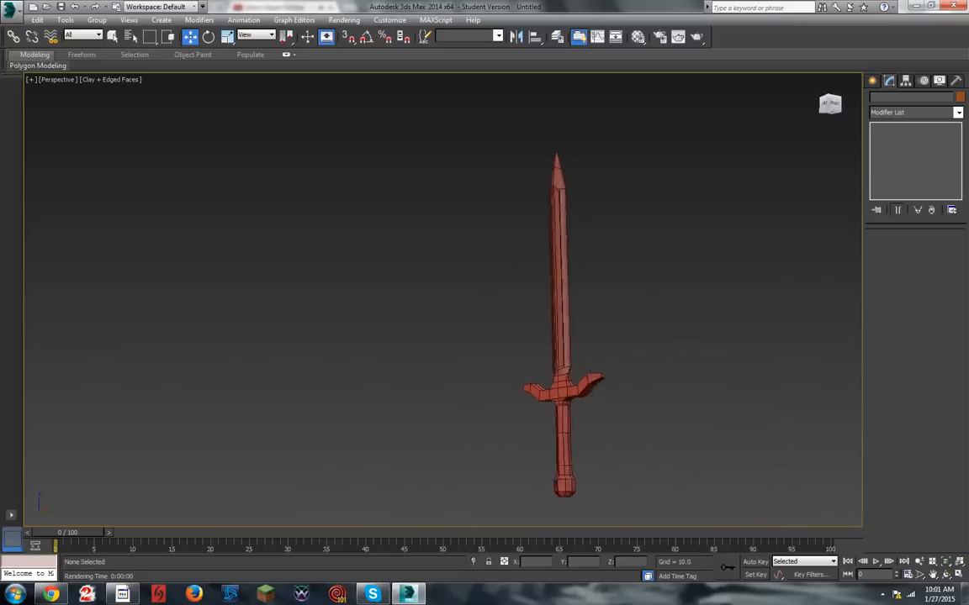
pyautogui.moveTo(842, 101); pyautogui.dragTo(757, 109)
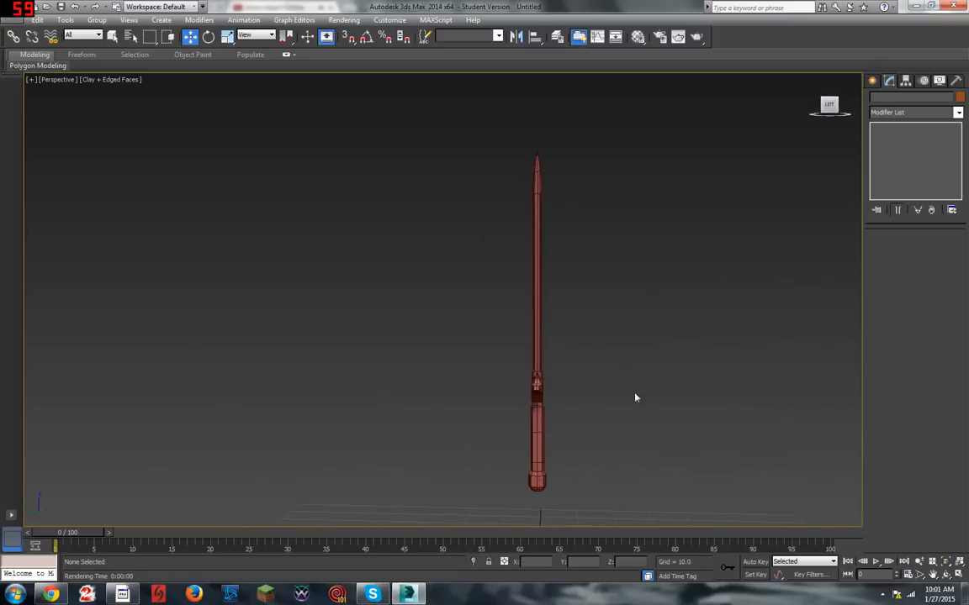
# Step: Examine the thin side profile of the sword from the blade's tip to the pommel
pyautogui.scroll(5, 633, 395)
pyautogui.scroll(-7, 463, 394)
pyautogui.scroll(2, 619, 174)
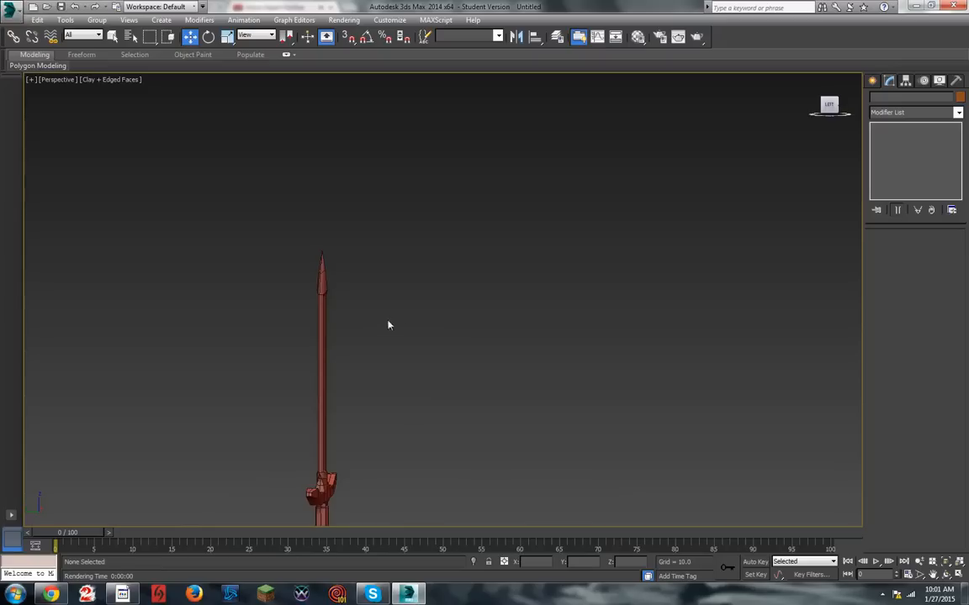
pyautogui.scroll(-5, 389, 325)
pyautogui.scroll(5, 324, 451)
pyautogui.scroll(-7, 399, 282)
pyautogui.scroll(5, 396, 251)
pyautogui.scroll(2, 442, 180)
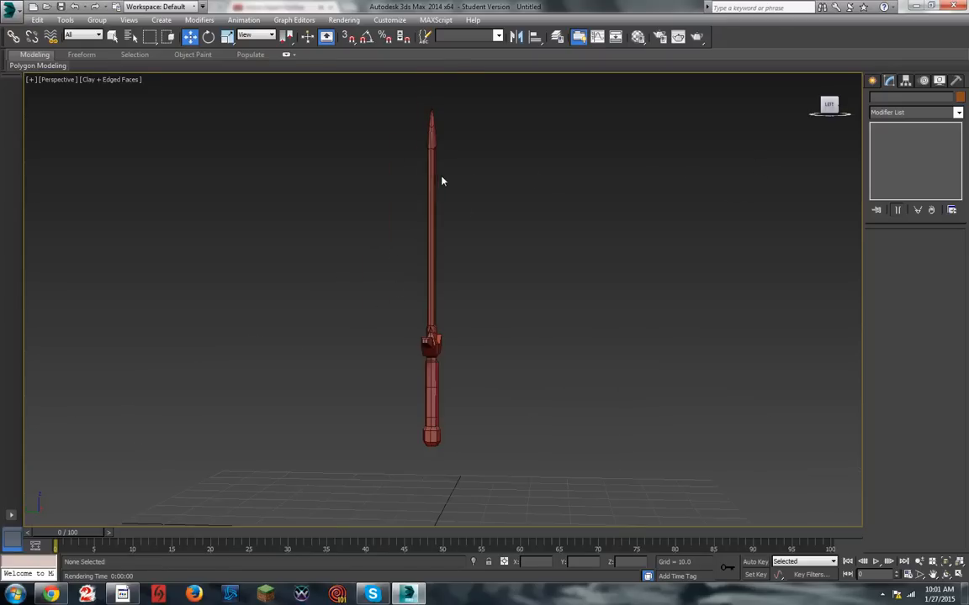
# Step: Review the full sword from the front and back, comparing the proportions of blade, crossguard, handle and pommel
pyautogui.keyDown('alt'); pyautogui.moveTo(521, 320); pyautogui.dragTo(375, 321, button='middle'); pyautogui.keyUp('alt')
pyautogui.scroll(3, 481, 469)
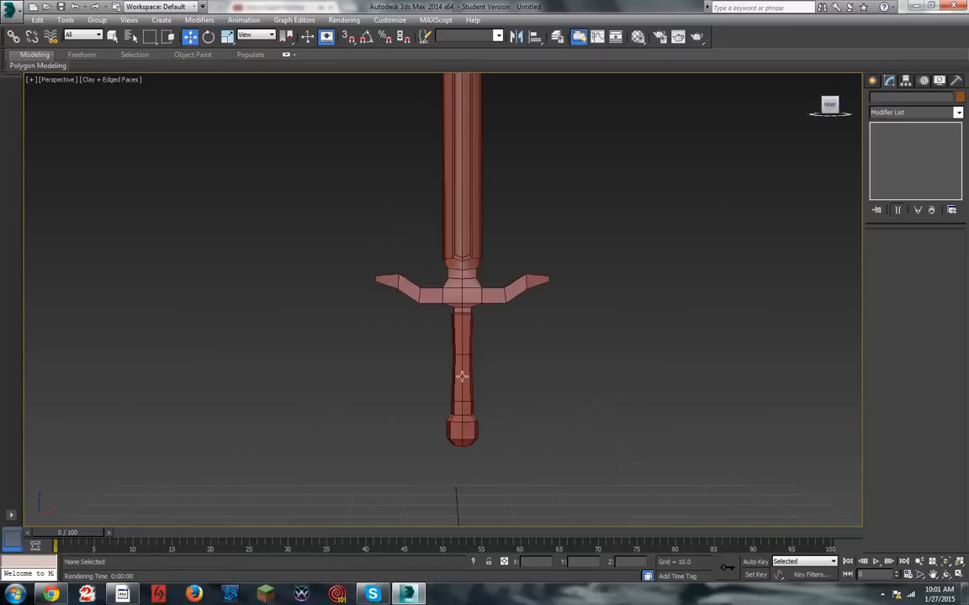
pyautogui.scroll(2, 465, 353)
pyautogui.scroll(-5, 465, 352)
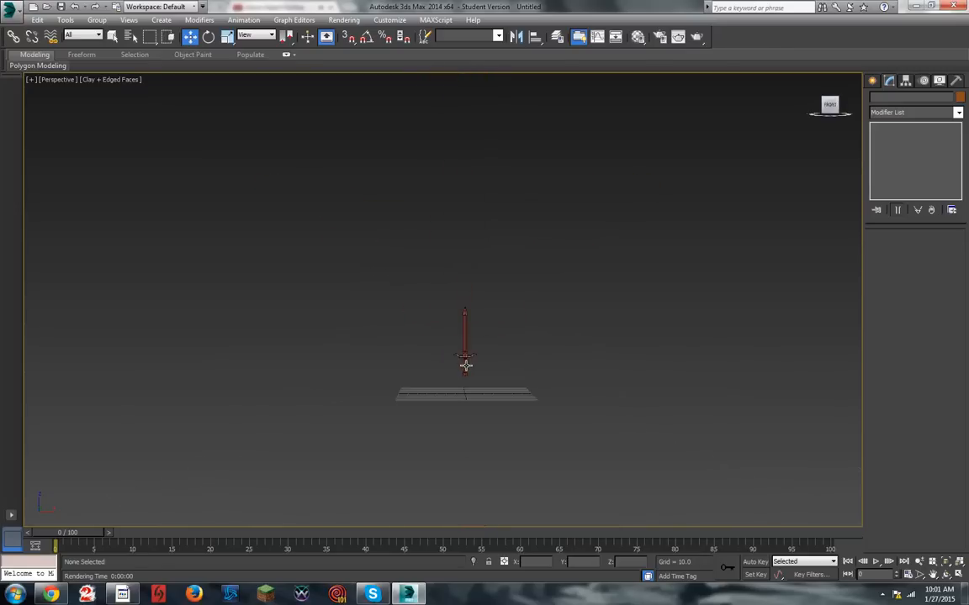
pyautogui.scroll(3, 465, 386)
pyautogui.scroll(-5, 409, 370)
pyautogui.scroll(5, 393, 320)
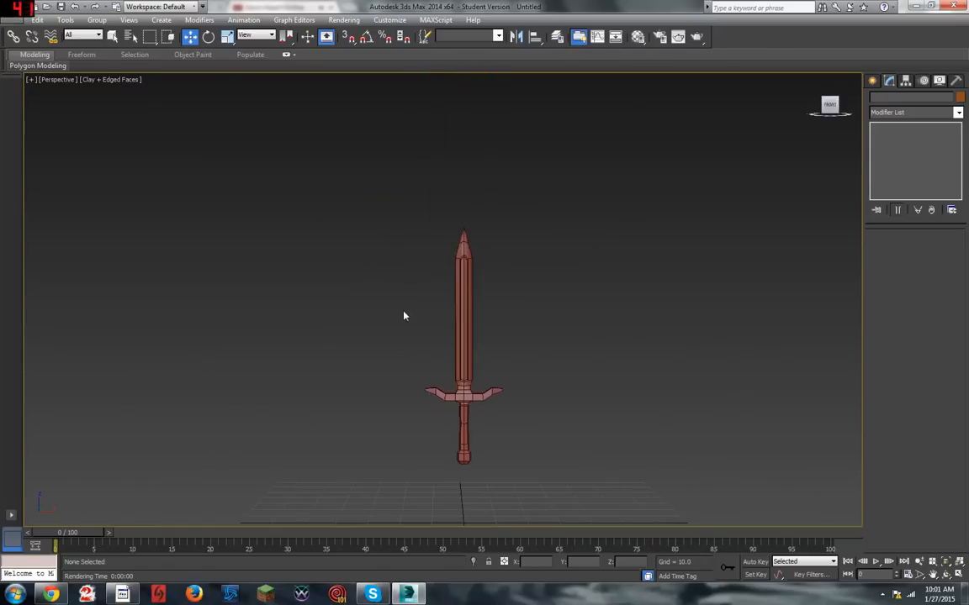
pyautogui.scroll(2, 449, 448)
pyautogui.scroll(-2, 450, 447)
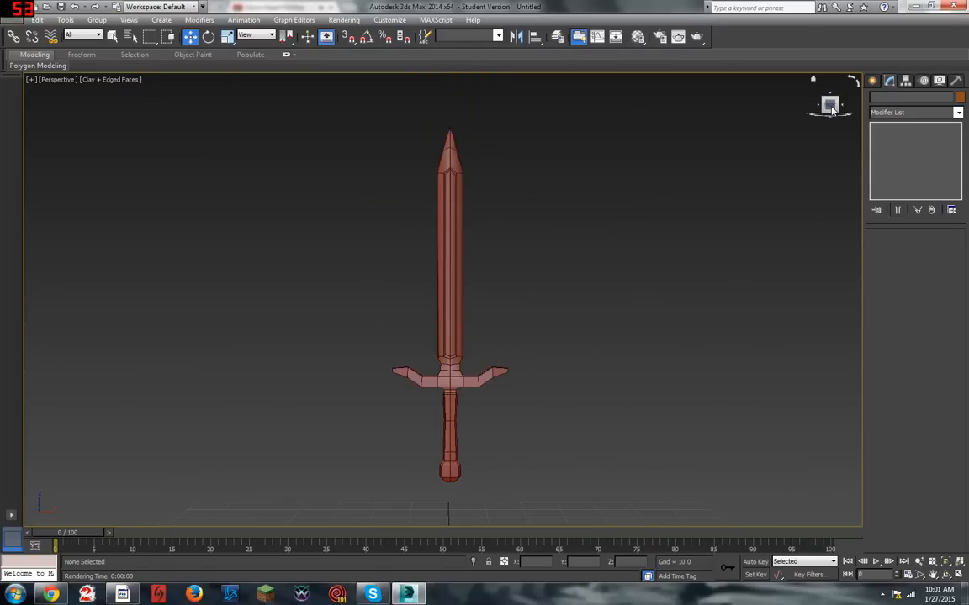
pyautogui.moveTo(831, 107); pyautogui.dragTo(746, 99)
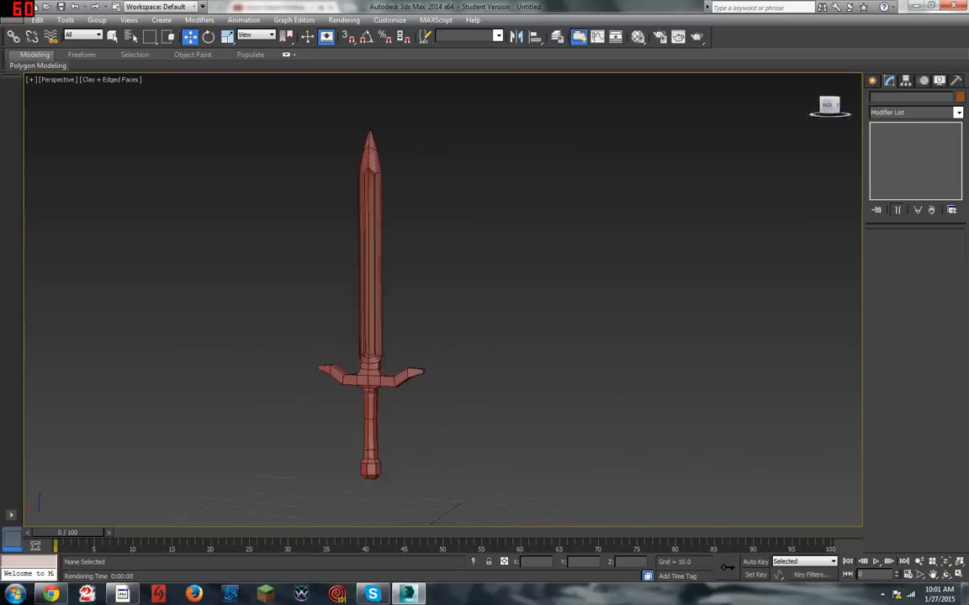
pyautogui.keyDown('alt'); pyautogui.moveTo(370, 336); pyautogui.dragTo(437, 324, button='middle'); pyautogui.keyUp('alt')
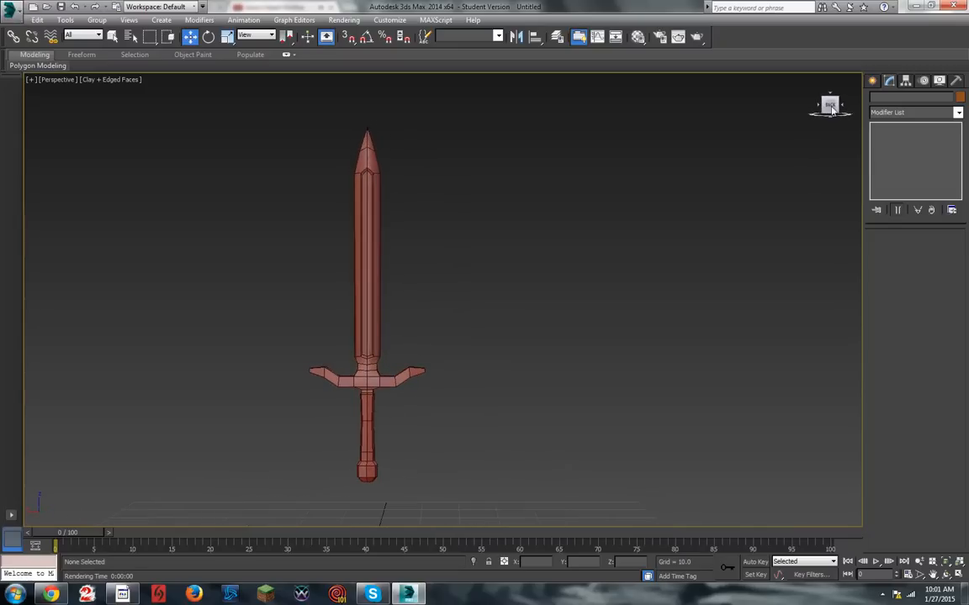
pyautogui.scroll(-5, 385, 318)
pyautogui.scroll(2, 385, 318)
pyautogui.scroll(3, 279, 330)
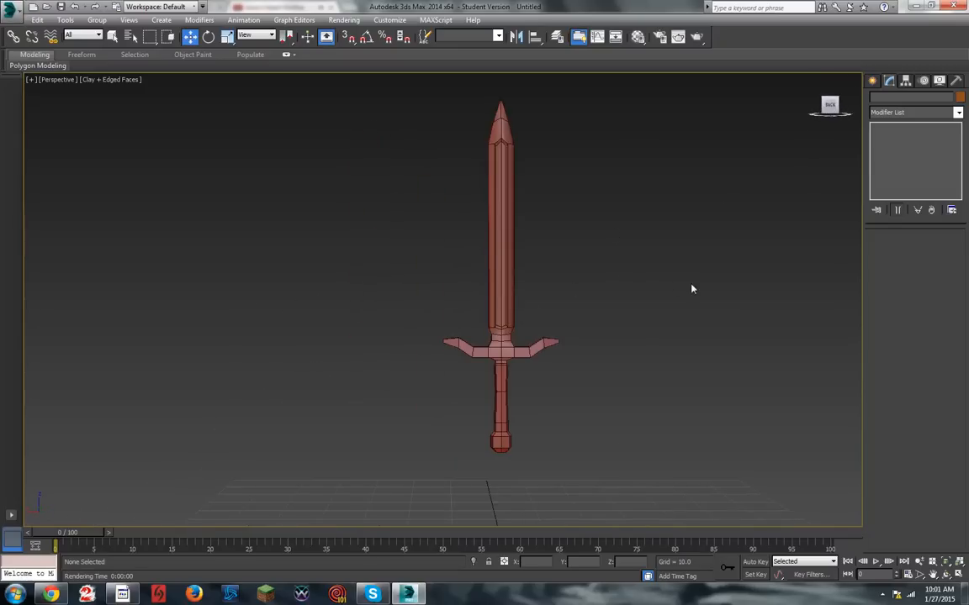